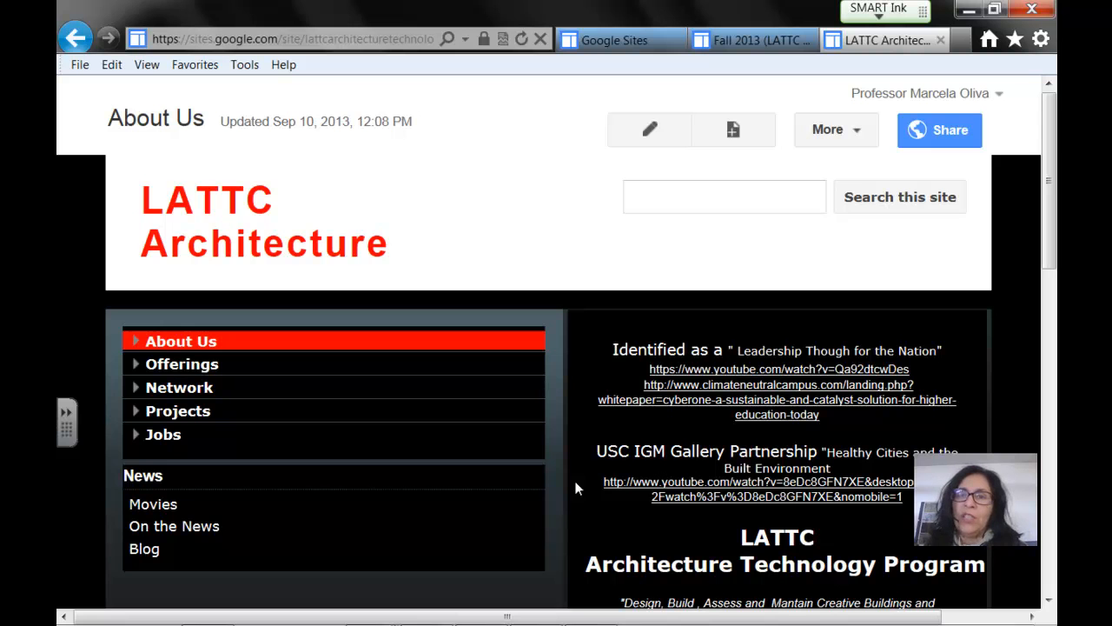
Minimize the browser and launch AutoCAD Architecture 2014
click(969, 9)
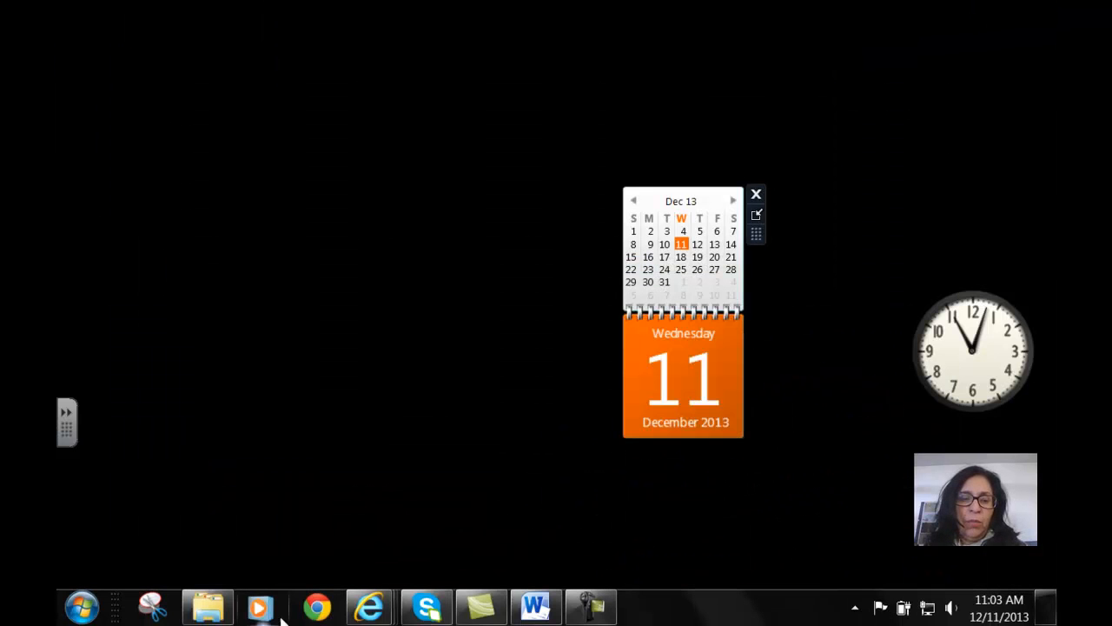
click(95, 607)
click(131, 305)
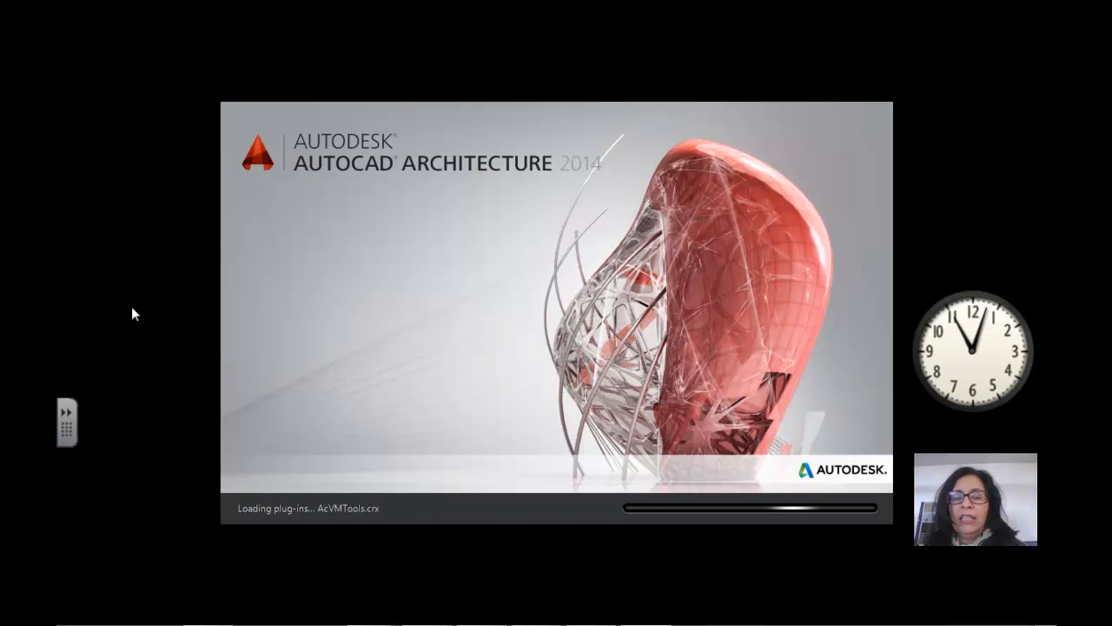
Switch to the Word document to read the numbered list of CAD topics, and return to AutoCAD Architecture
click(535, 609)
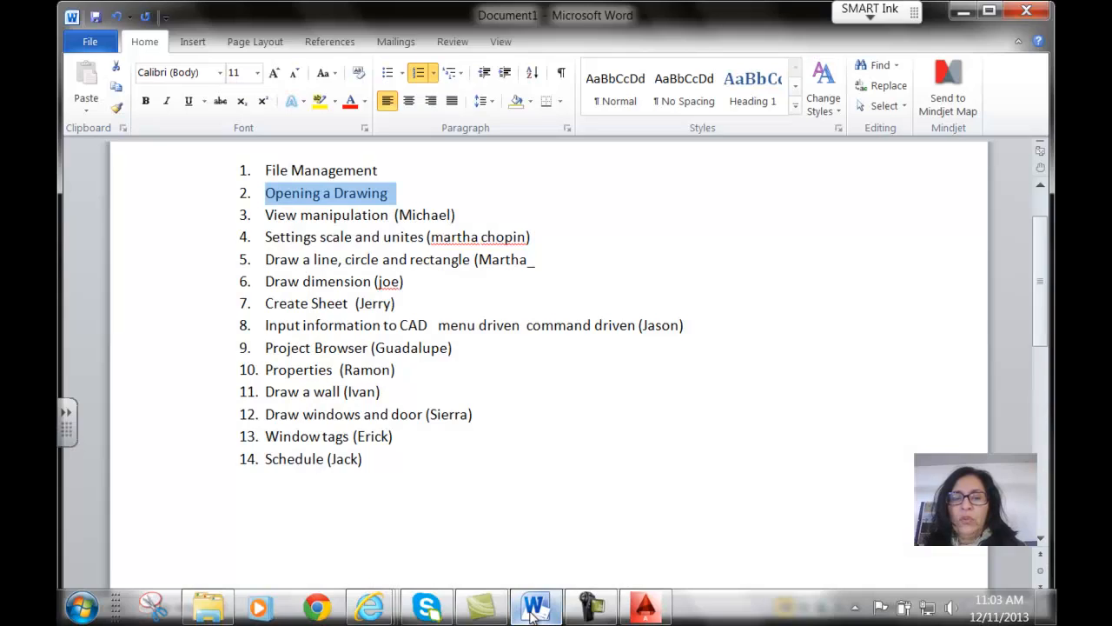
click(472, 447)
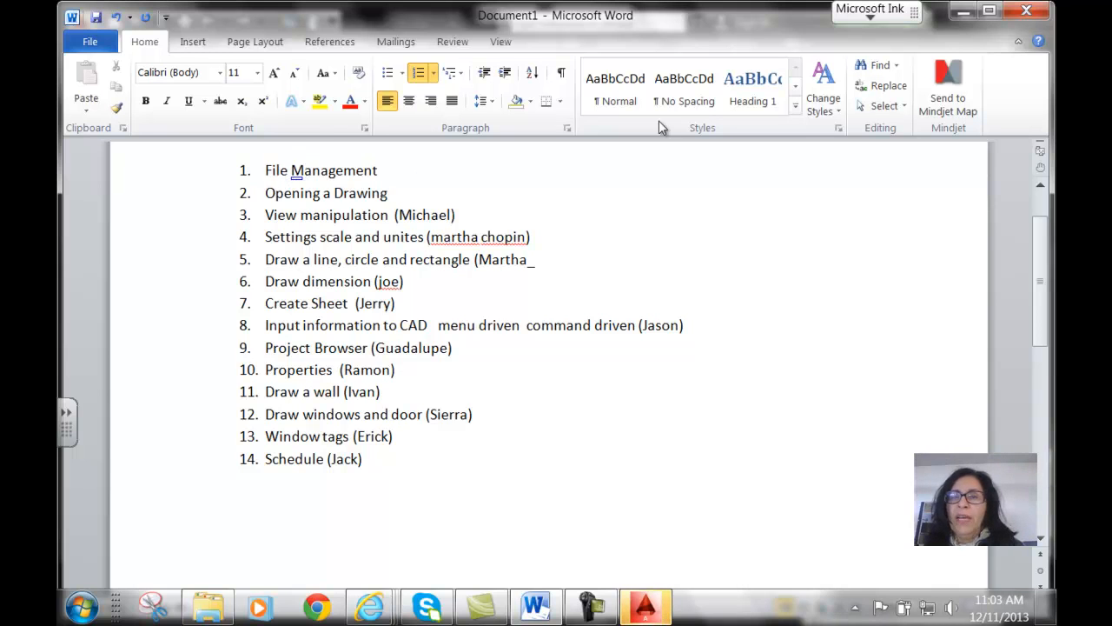
click(969, 12)
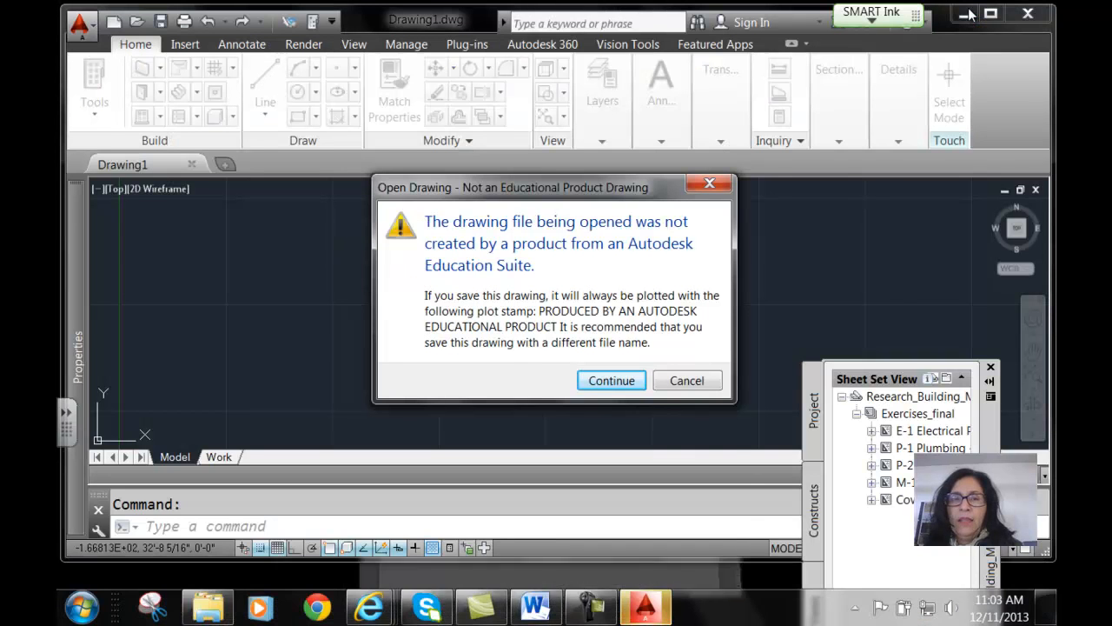
Continue past the non-educational drawing warning and close the hardware acceleration notice and the Welcome window
click(630, 387)
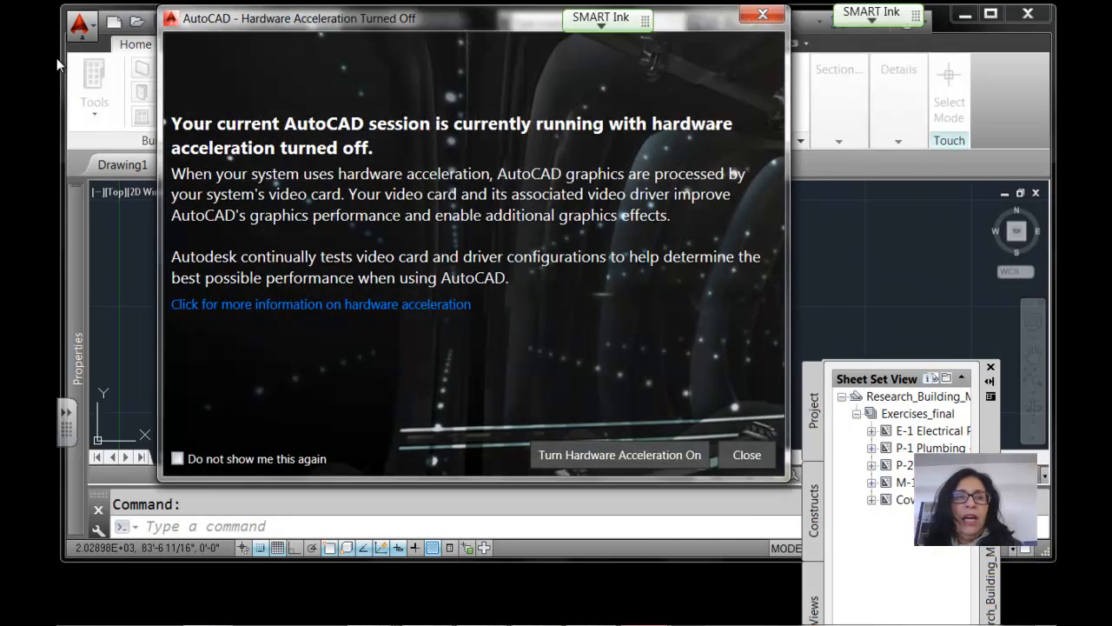
click(746, 455)
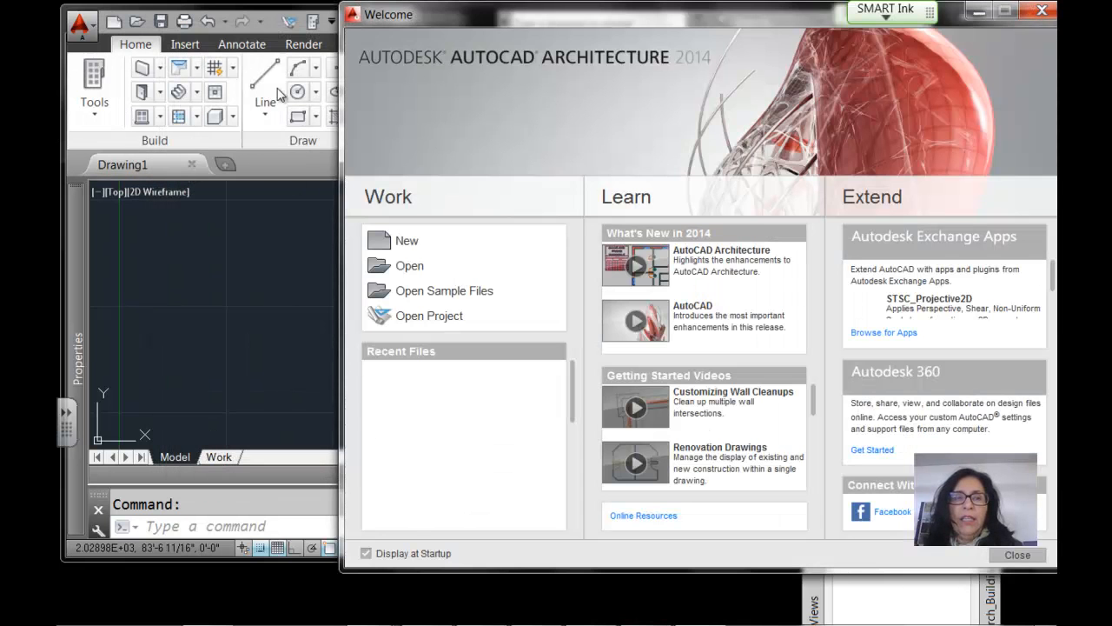
click(1042, 11)
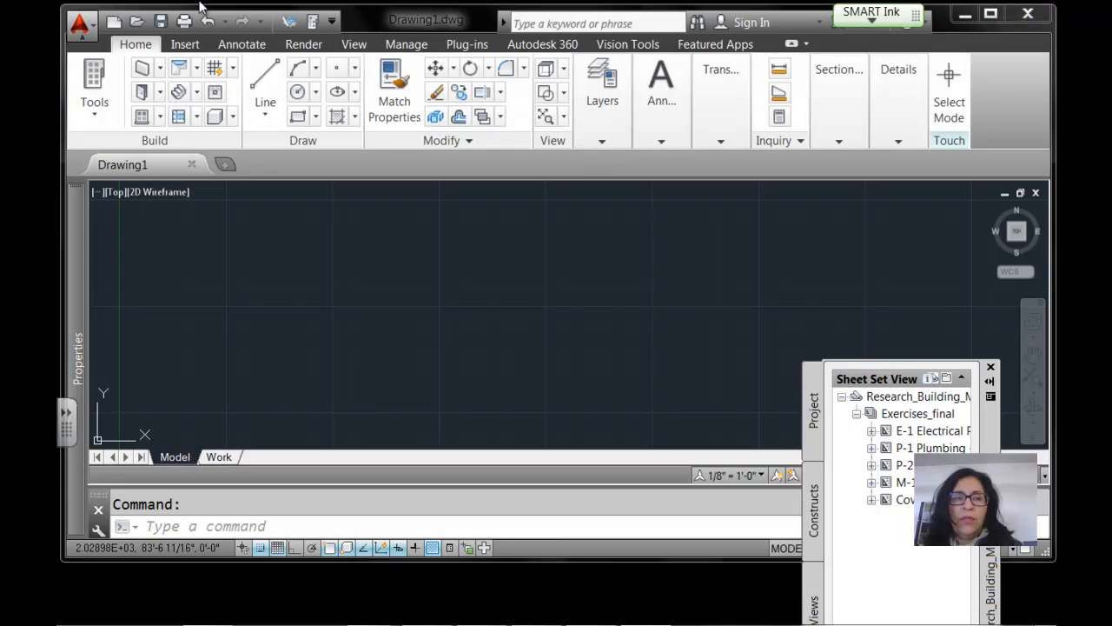
Open the drawing NGSB Lorenzo 2010 from the Arc 172 folder and dismiss the earlier-version notice
click(94, 29)
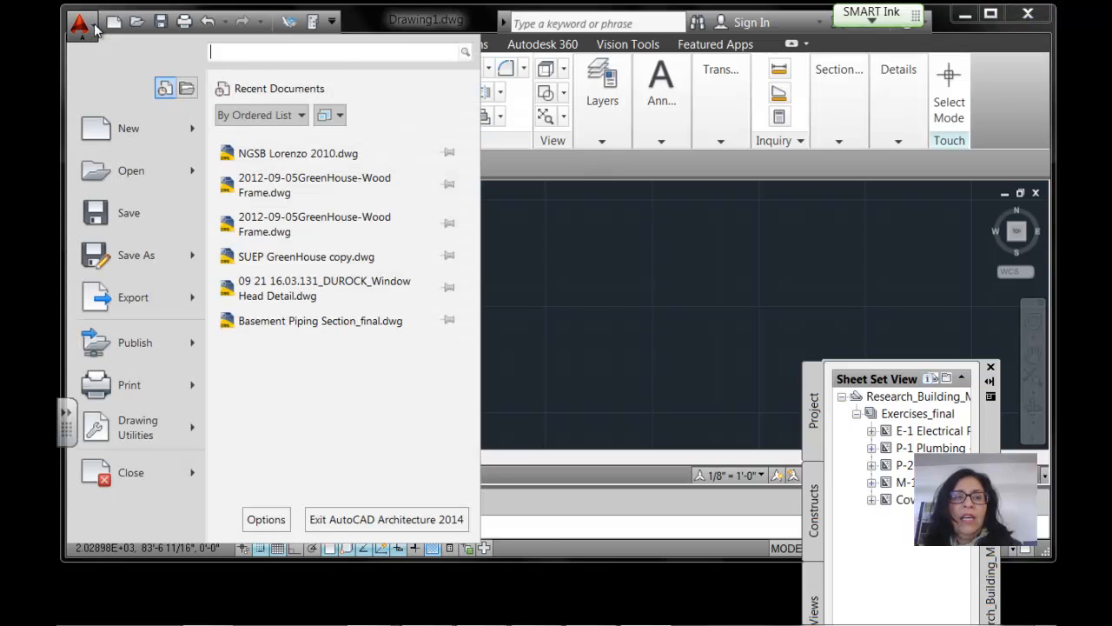
click(138, 182)
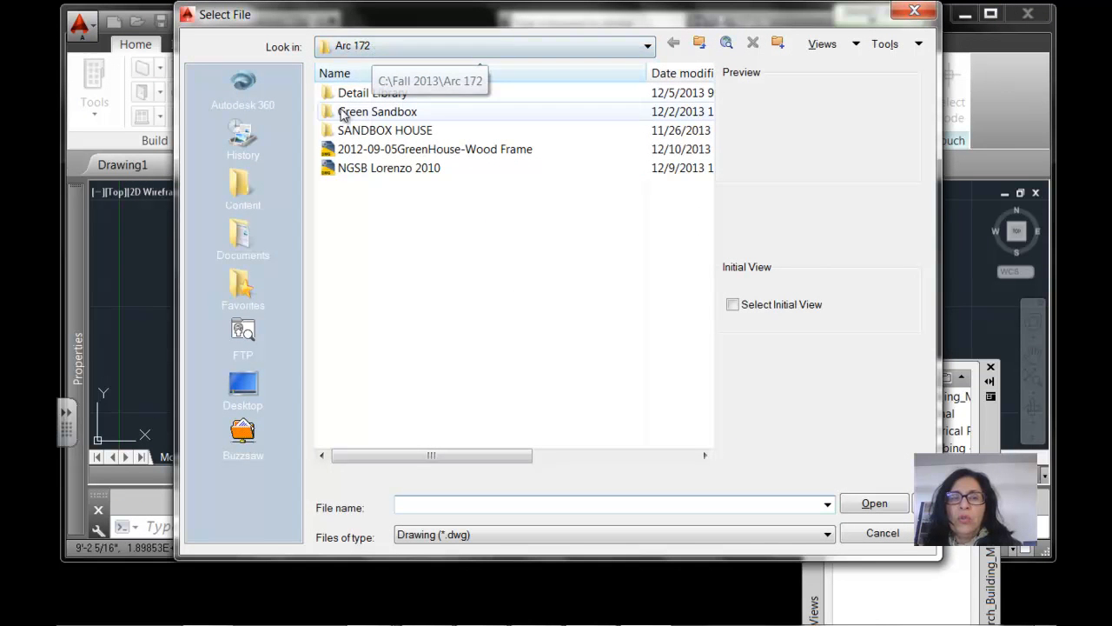
click(398, 149)
click(401, 168)
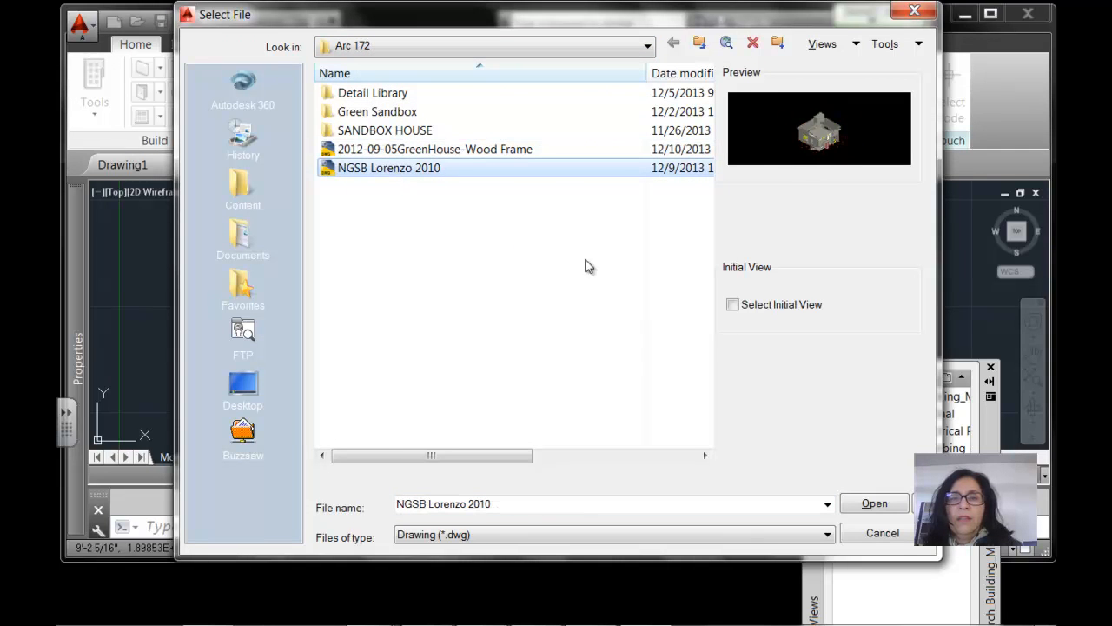
click(883, 511)
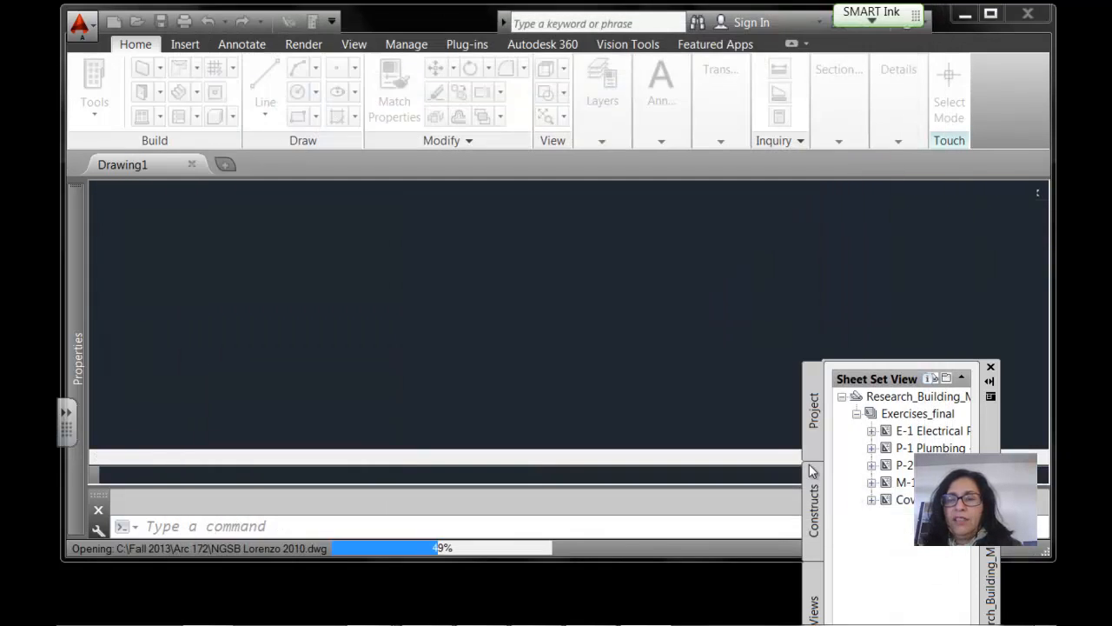
click(693, 349)
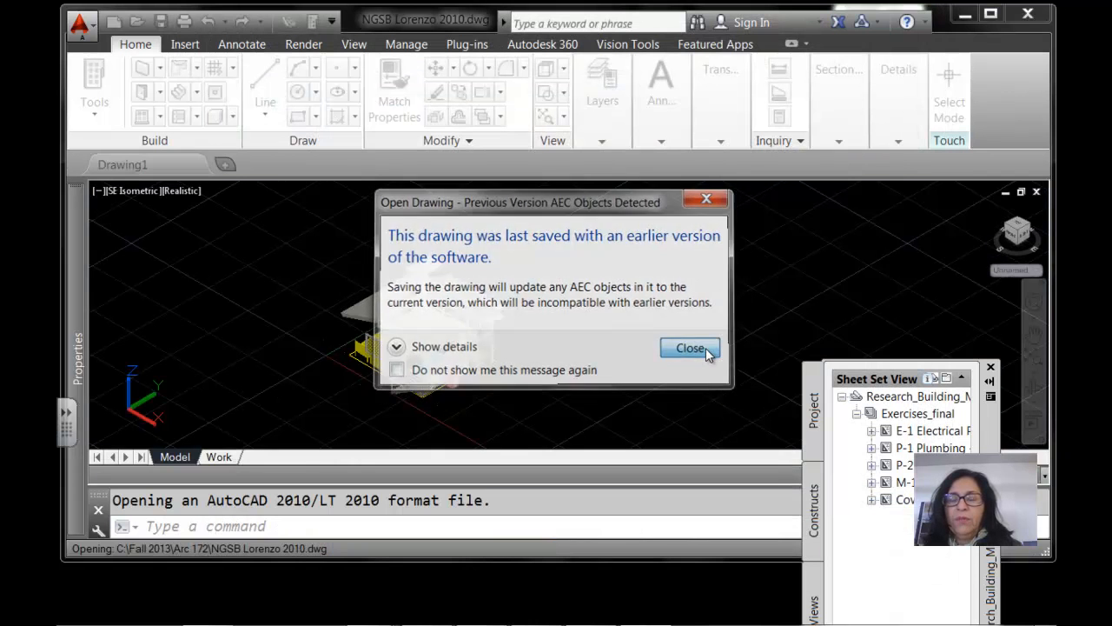
Close the floating project palette that shows the Sheet Set View
scroll(495, 372, up, 2)
middle_drag(495, 372, 630, 378)
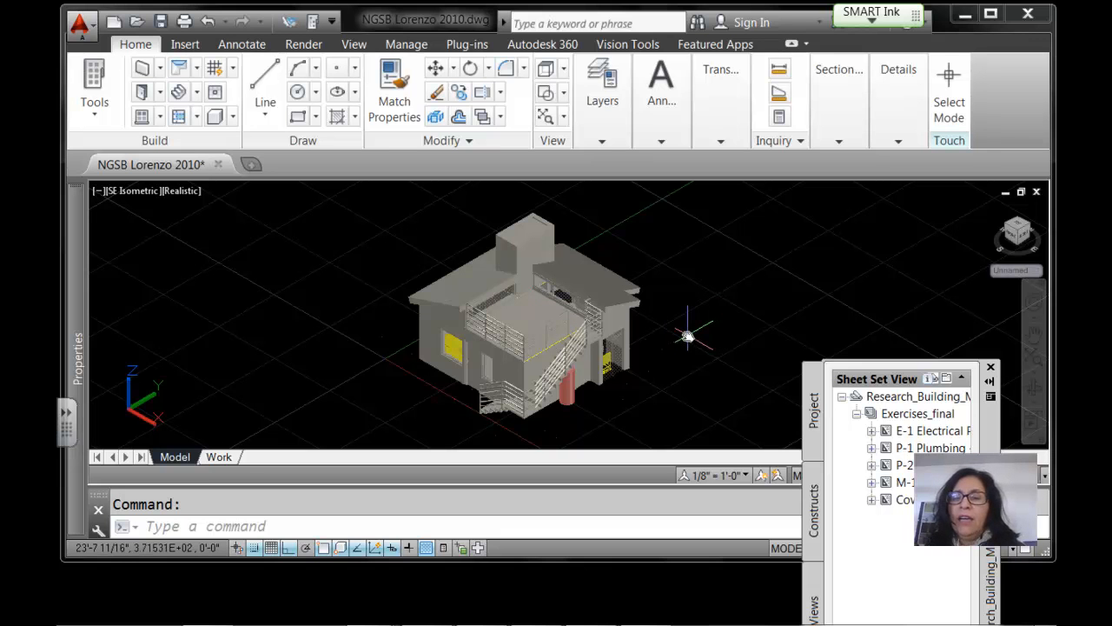
click(991, 367)
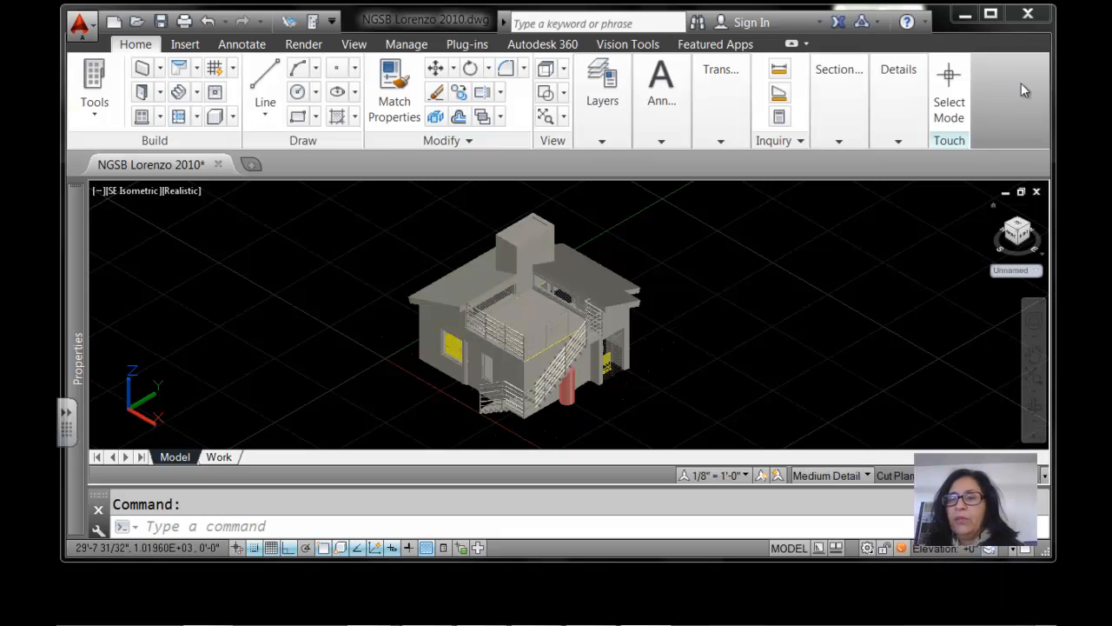
Check the topic list in the Word document again and return to the house drawing in AutoCAD Architecture
click(964, 14)
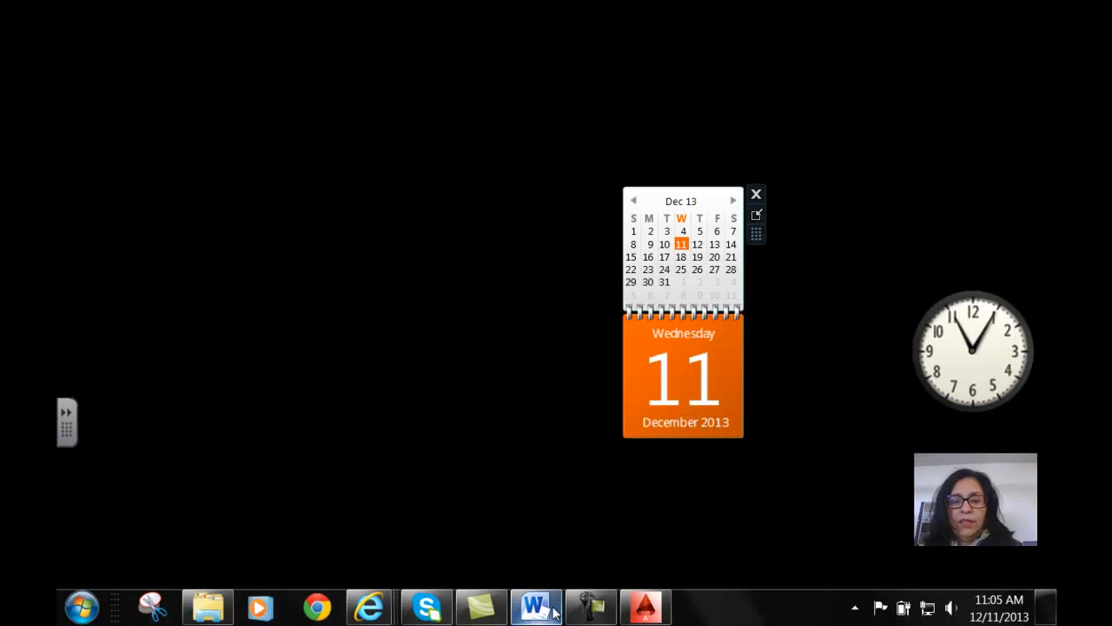
click(537, 608)
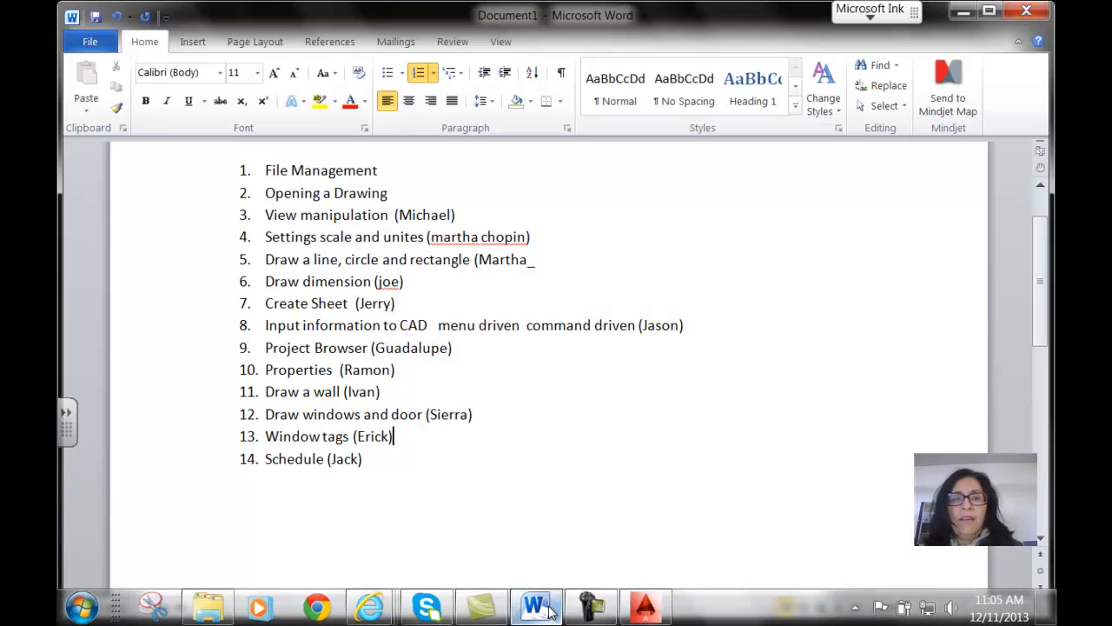
click(645, 608)
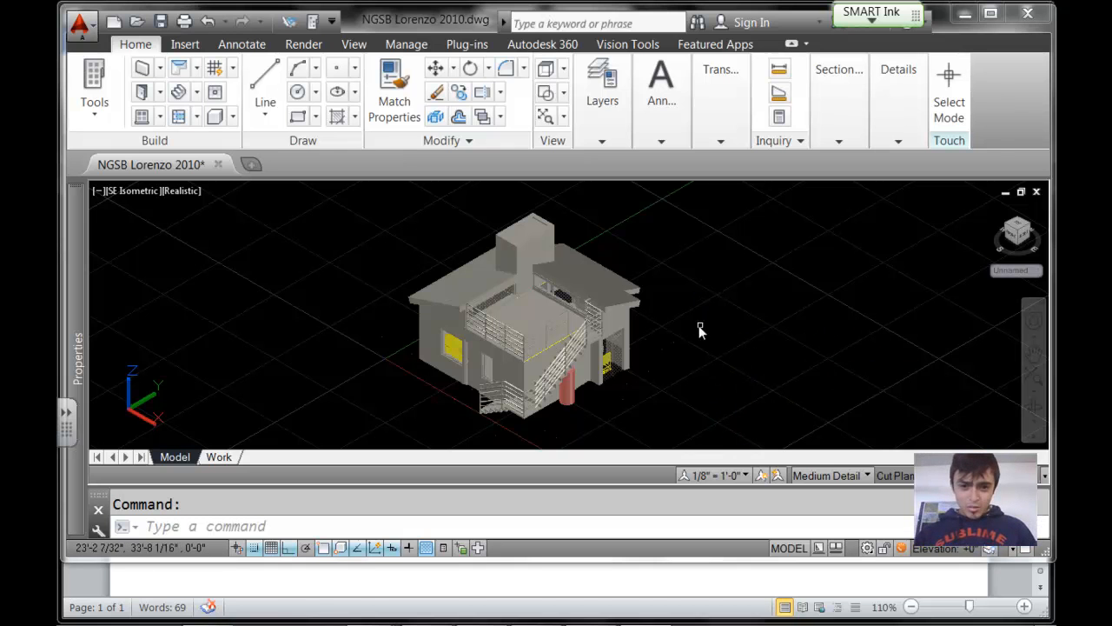
Examine the house model with the ViewCube from the front, back, right, bottom and top, ending on the right view
click(1012, 238)
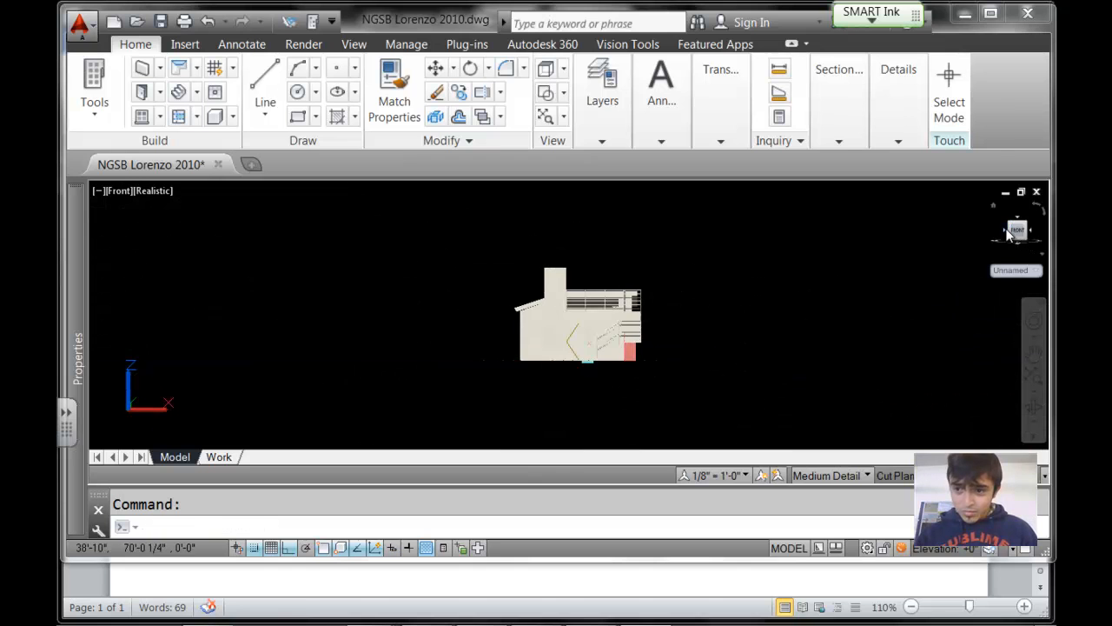
click(1008, 232)
click(1008, 235)
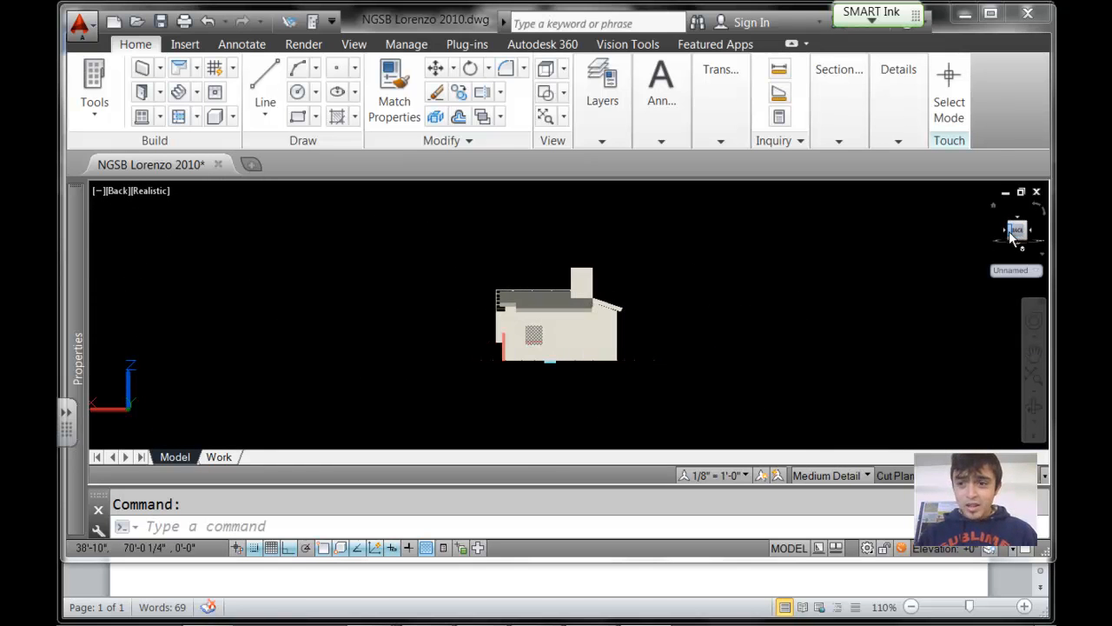
click(1010, 233)
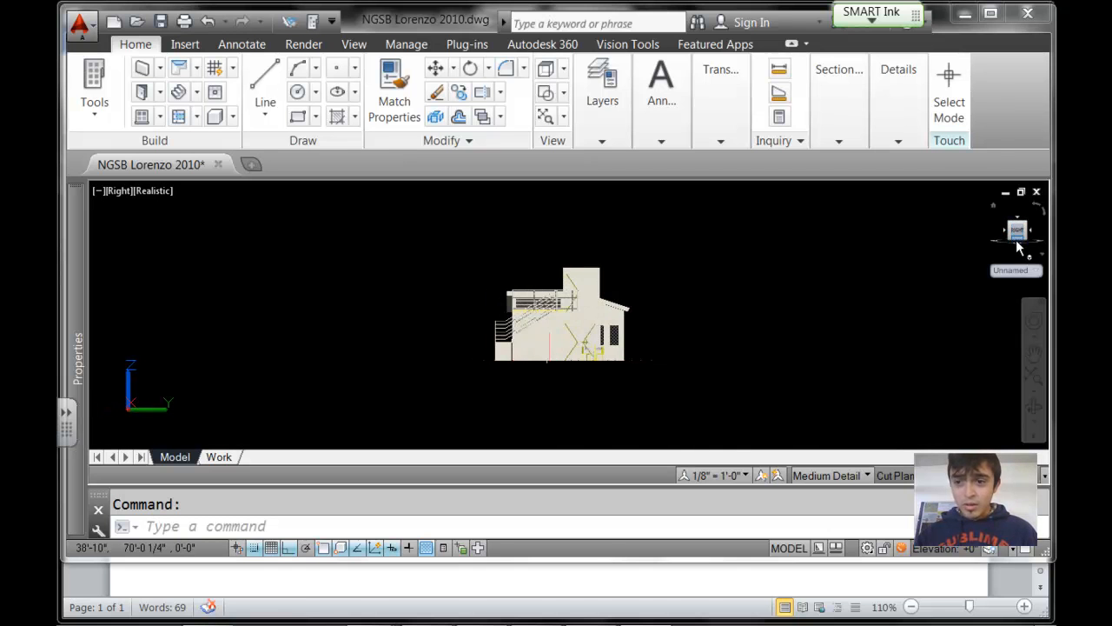
click(1016, 244)
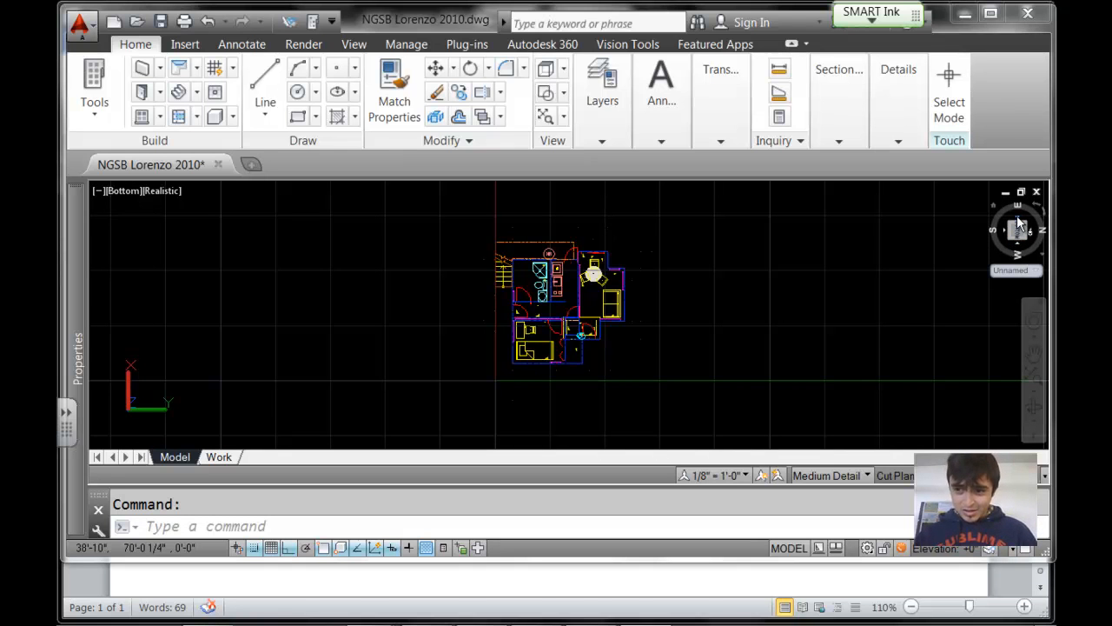
click(1020, 224)
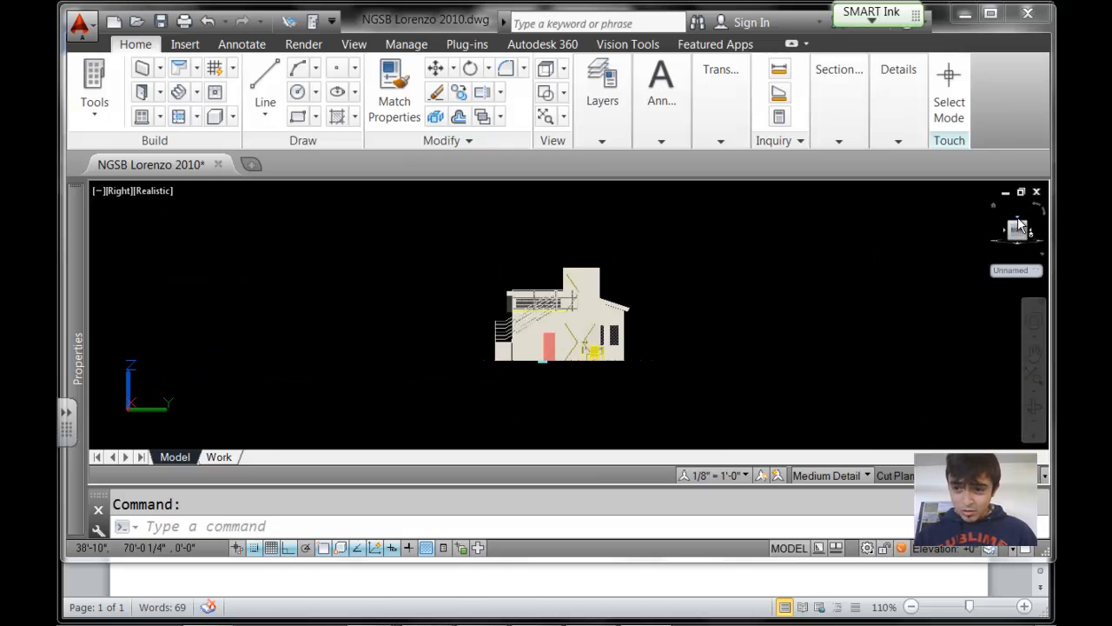
click(1020, 223)
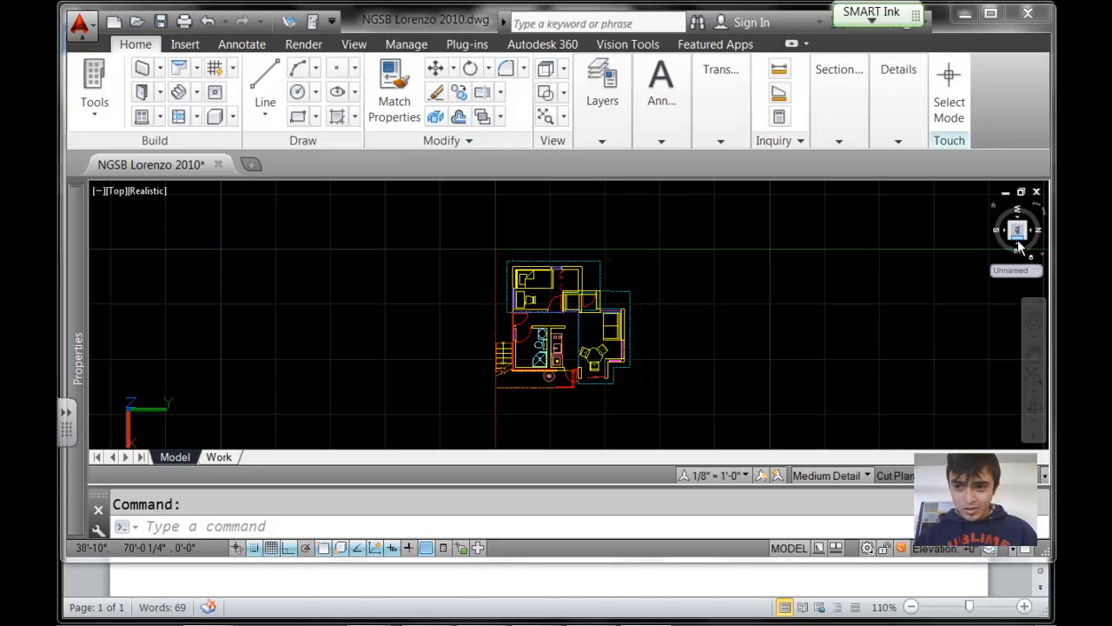
click(1019, 246)
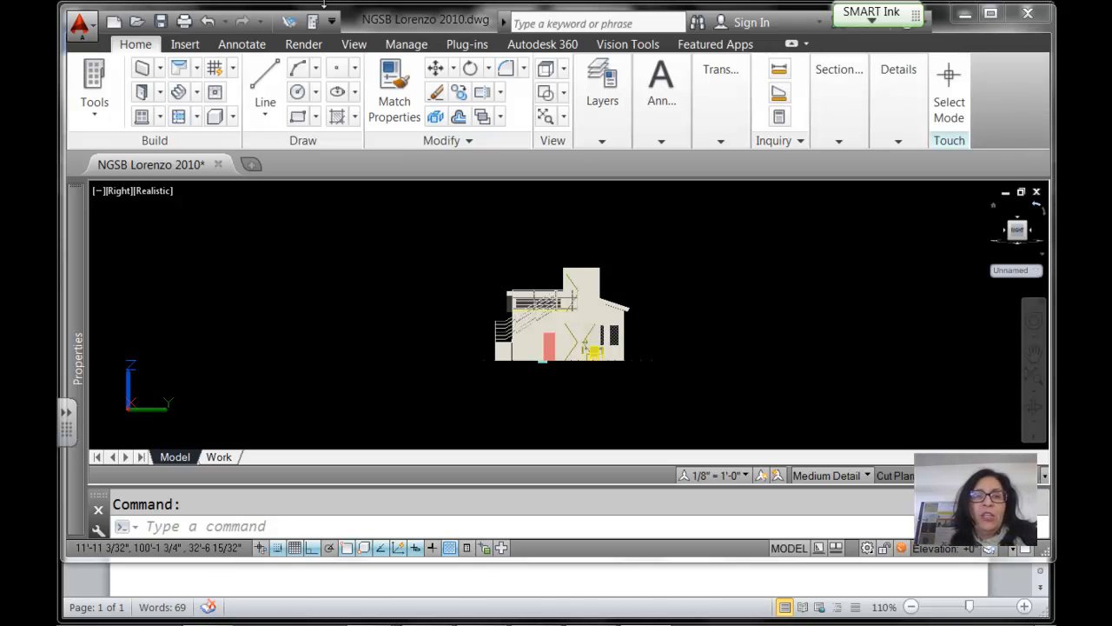
Orbit the house model in 3D from the right view to an angled view from above
click(352, 43)
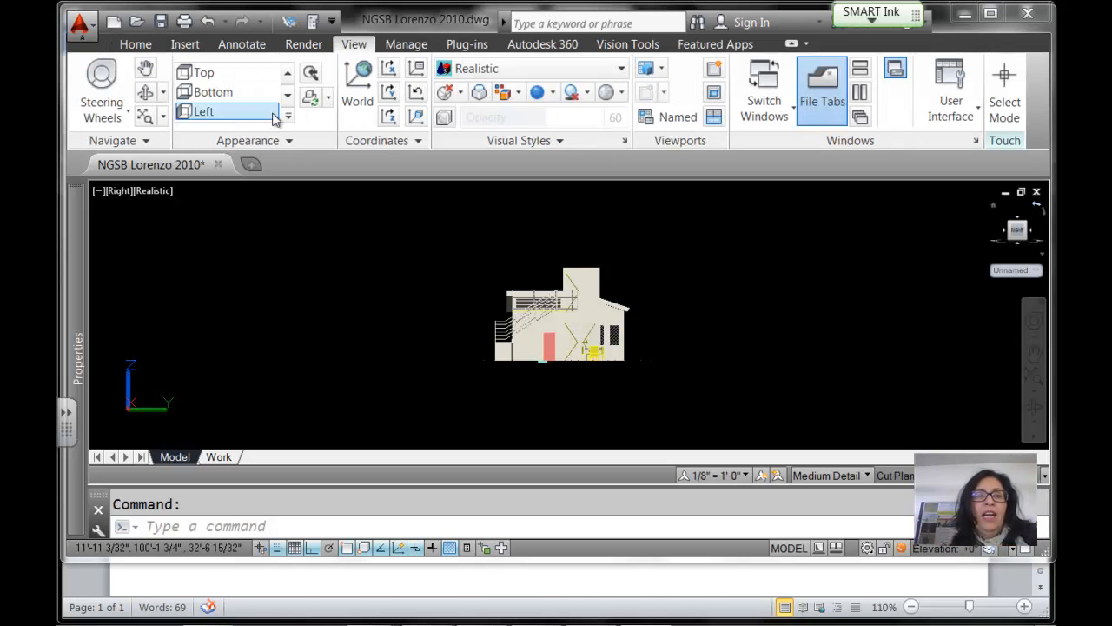
click(145, 94)
drag(518, 308, 551, 355)
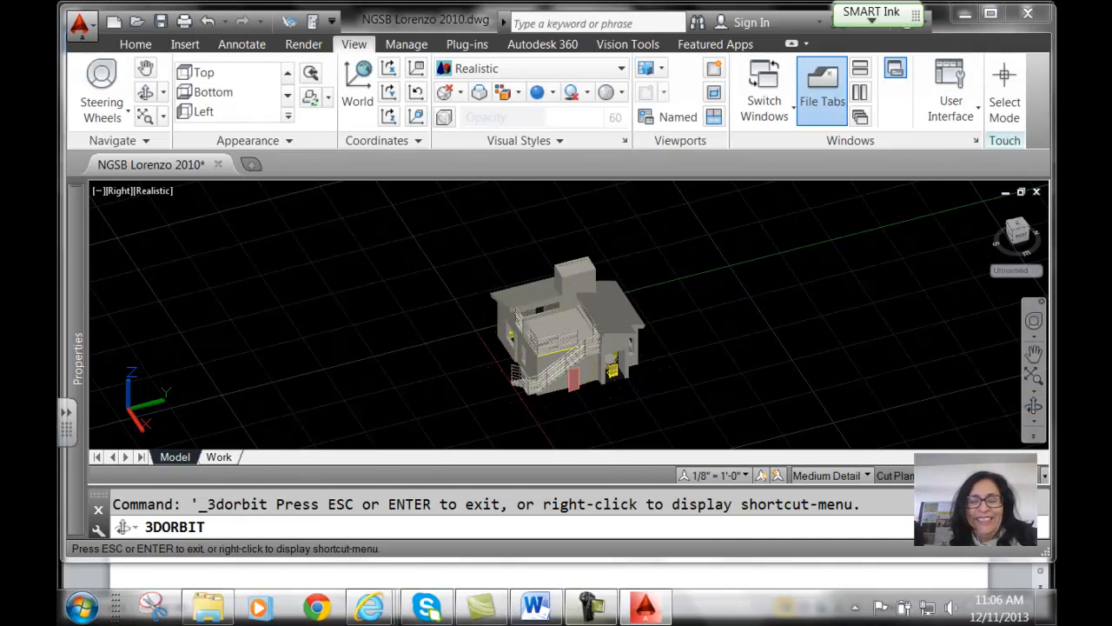
Look up the next topic in the Word list and return to the drawing in AutoCAD Architecture
click(535, 605)
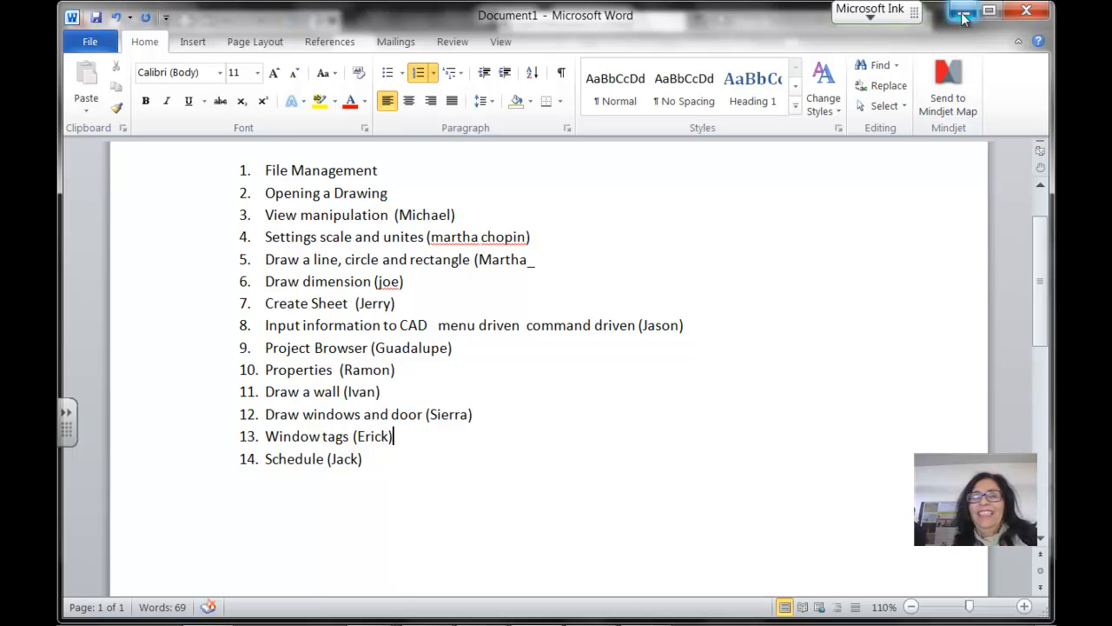
click(963, 16)
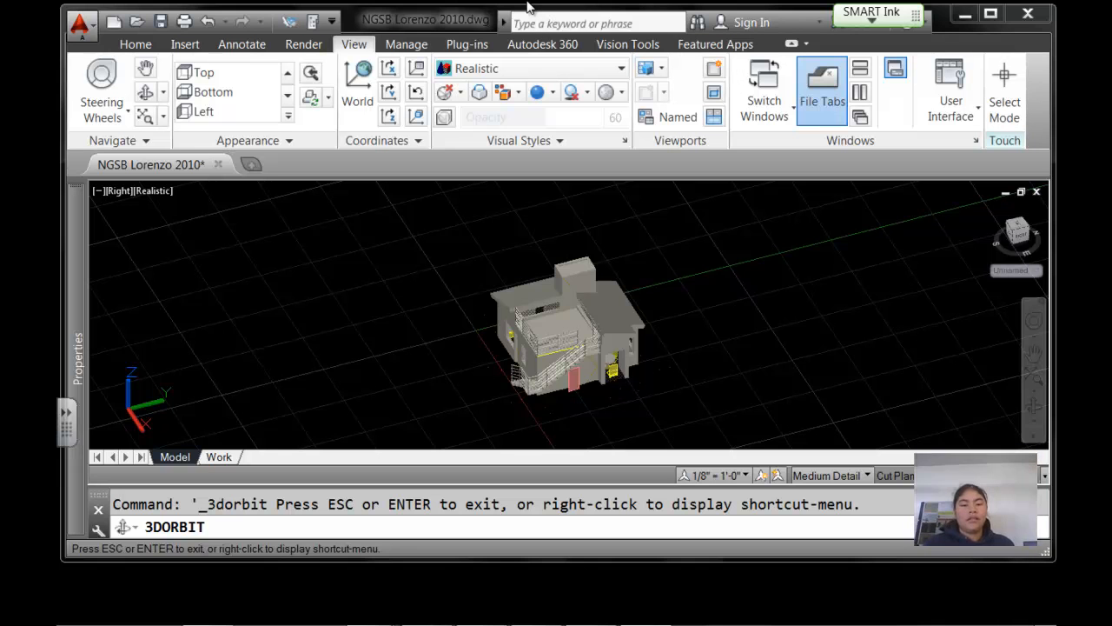
Open Drawing Setup and choose Inches as the drawing units and Architectural as the length type
click(91, 25)
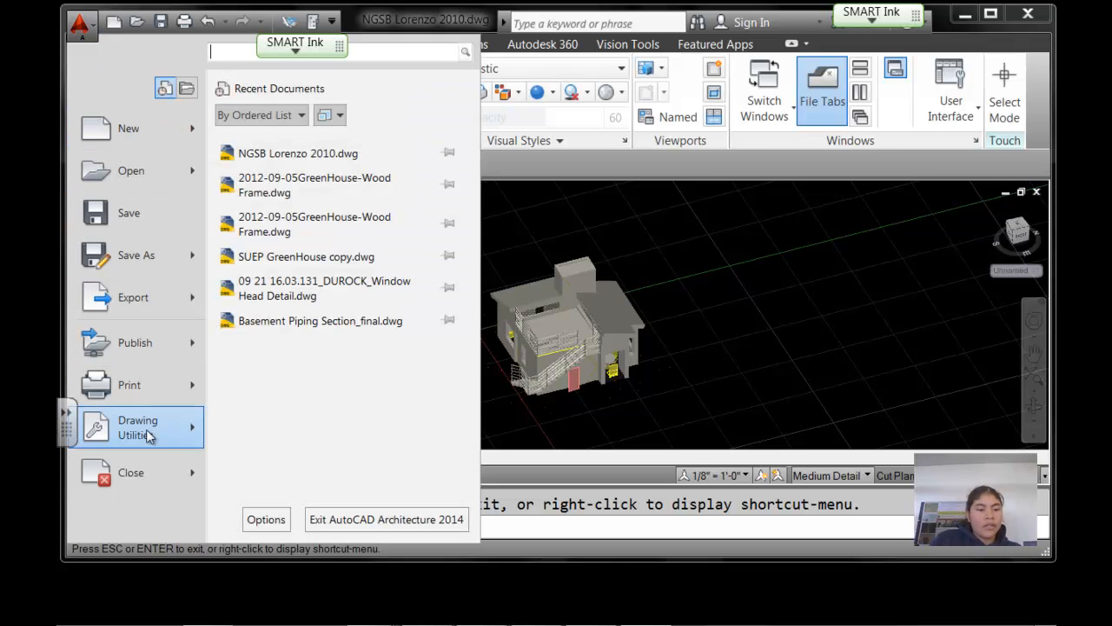
mouse_move(181, 435)
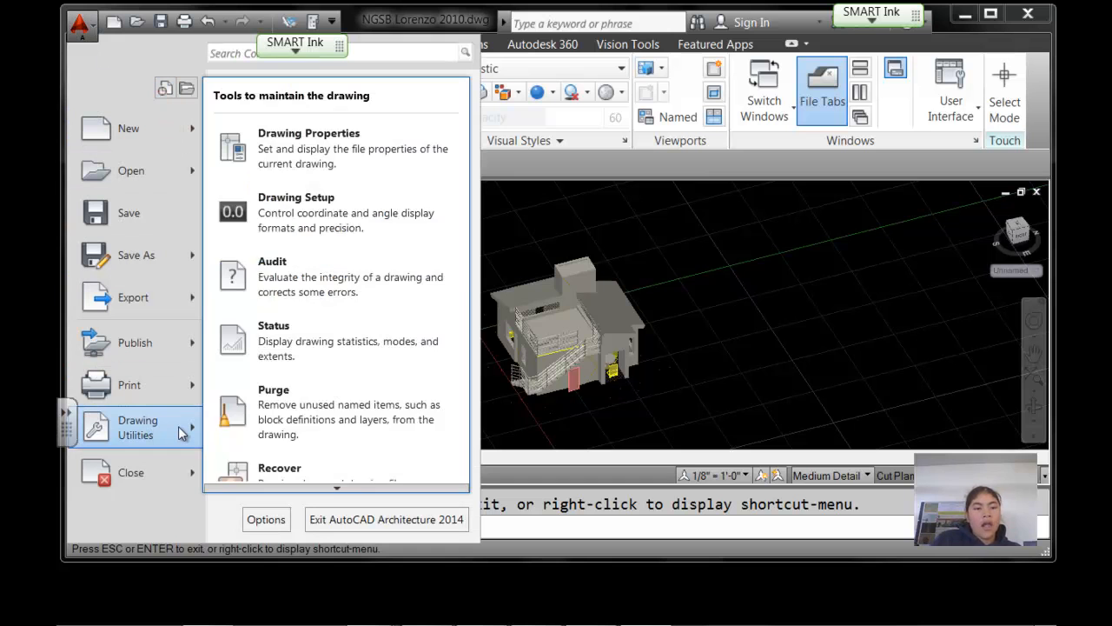
click(320, 220)
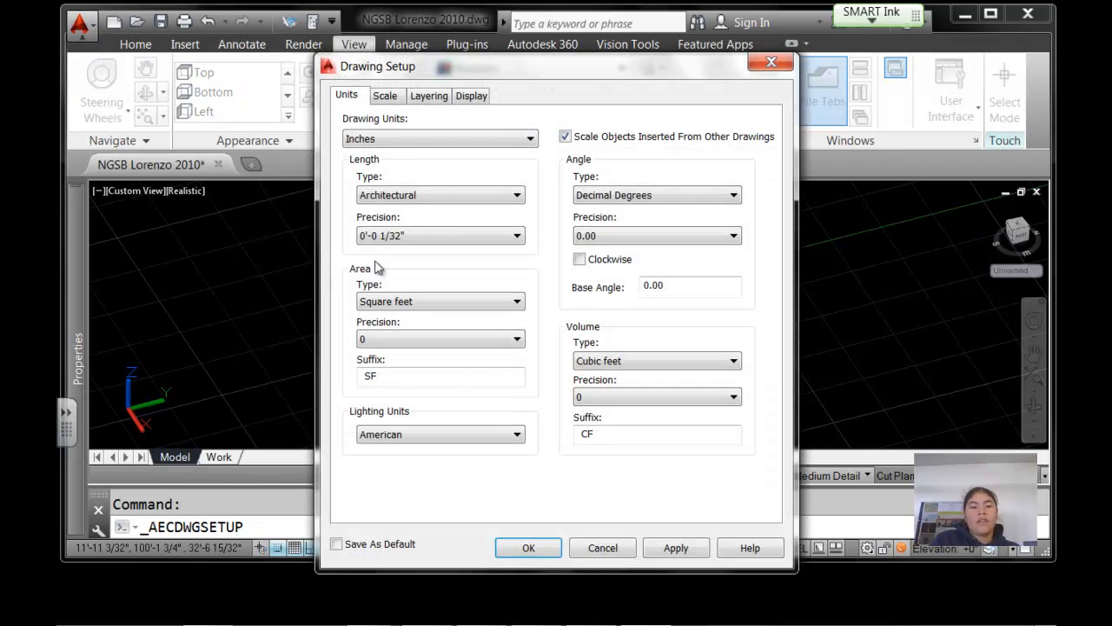
click(530, 140)
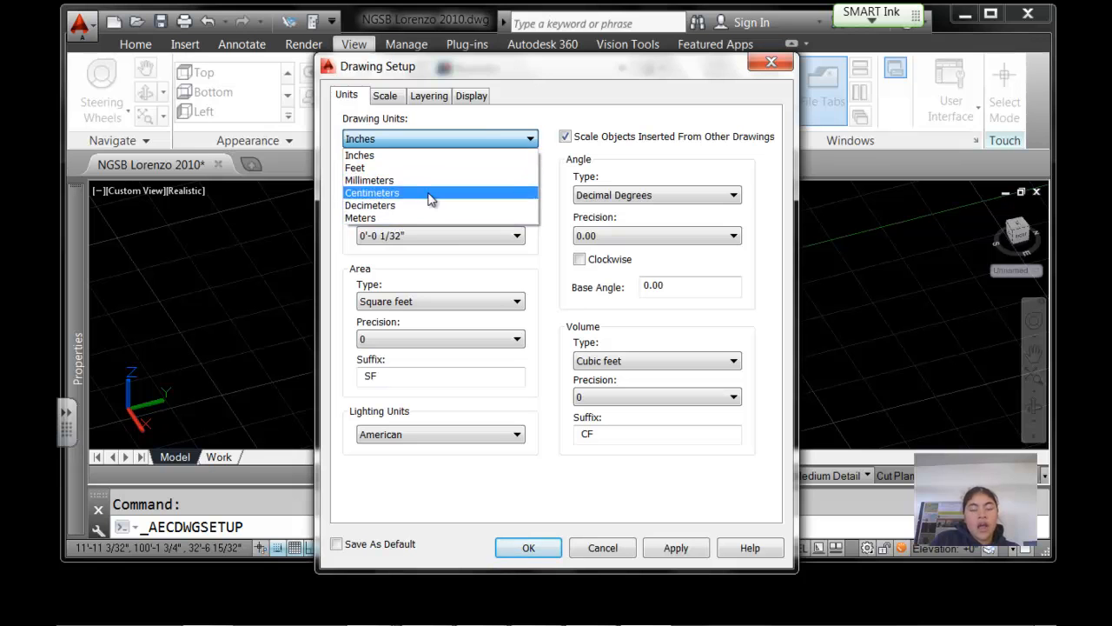
click(495, 133)
click(517, 197)
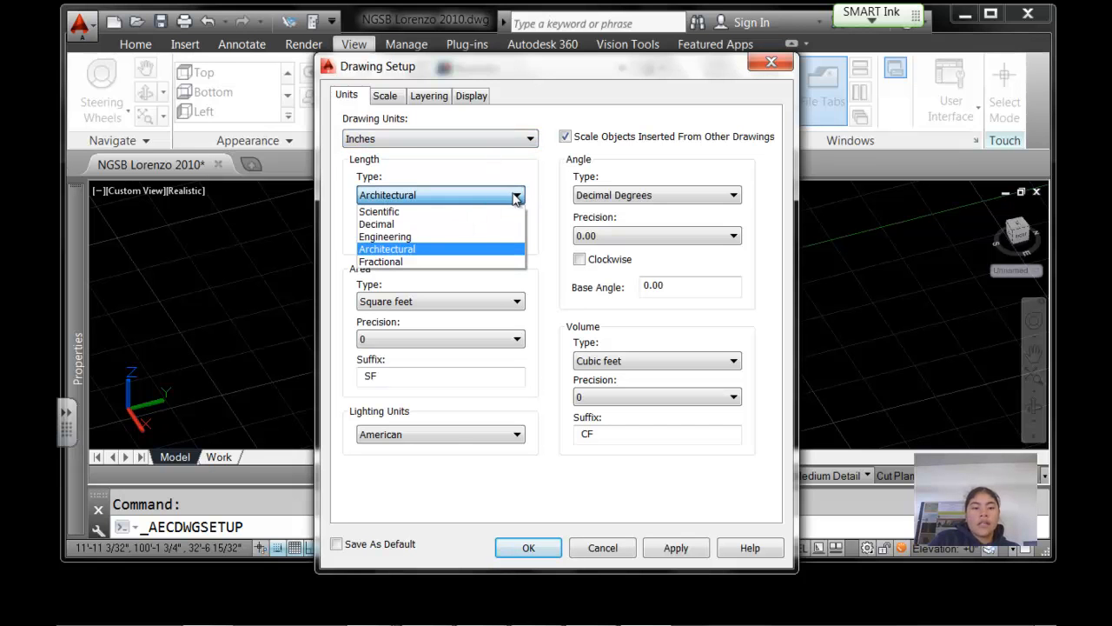
click(448, 252)
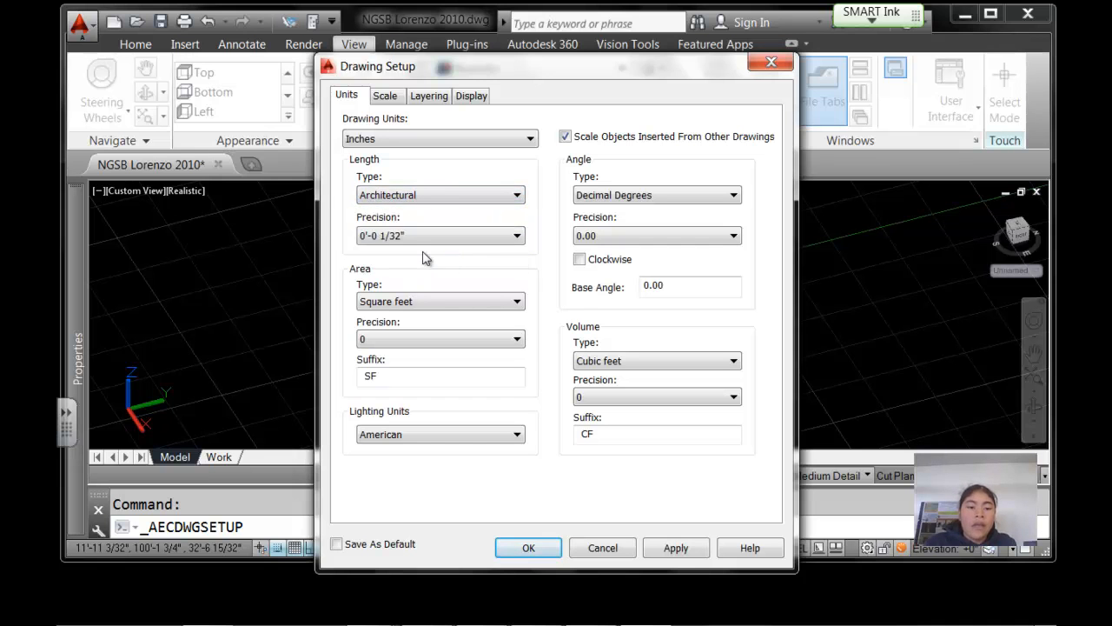
Review the length precision, area type and drawing scale options in Drawing Setup, and leave without applying changes
click(517, 240)
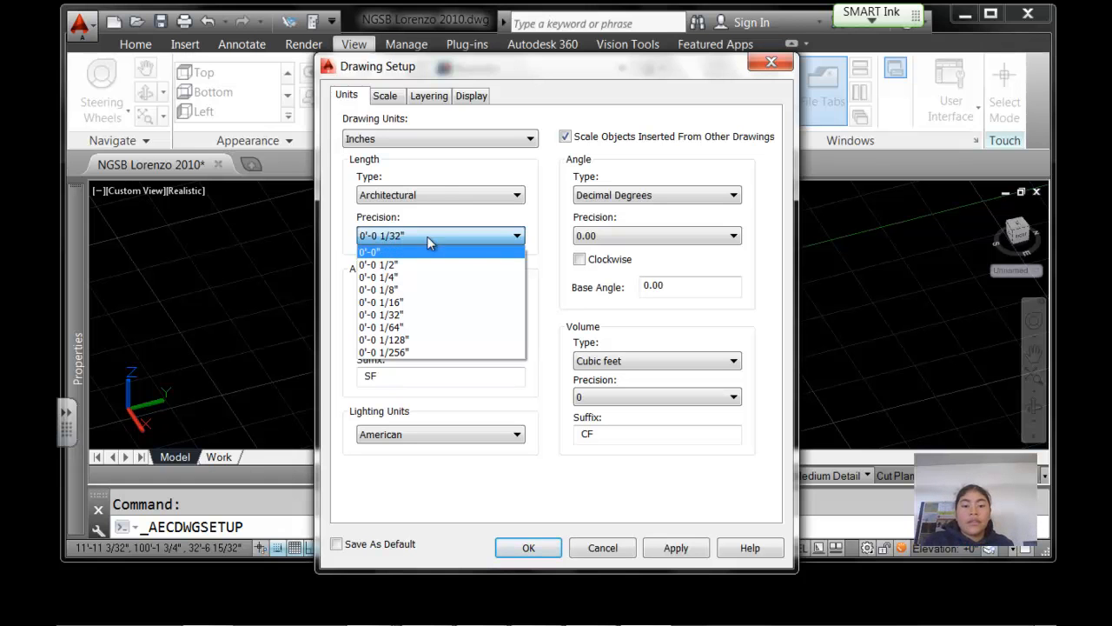
click(519, 214)
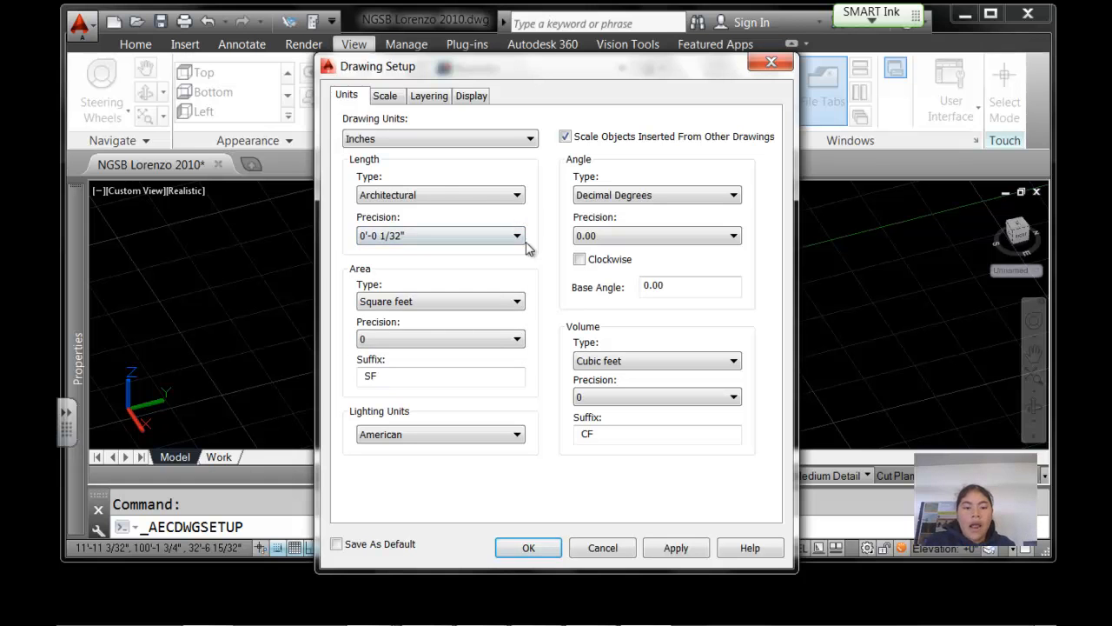
click(518, 302)
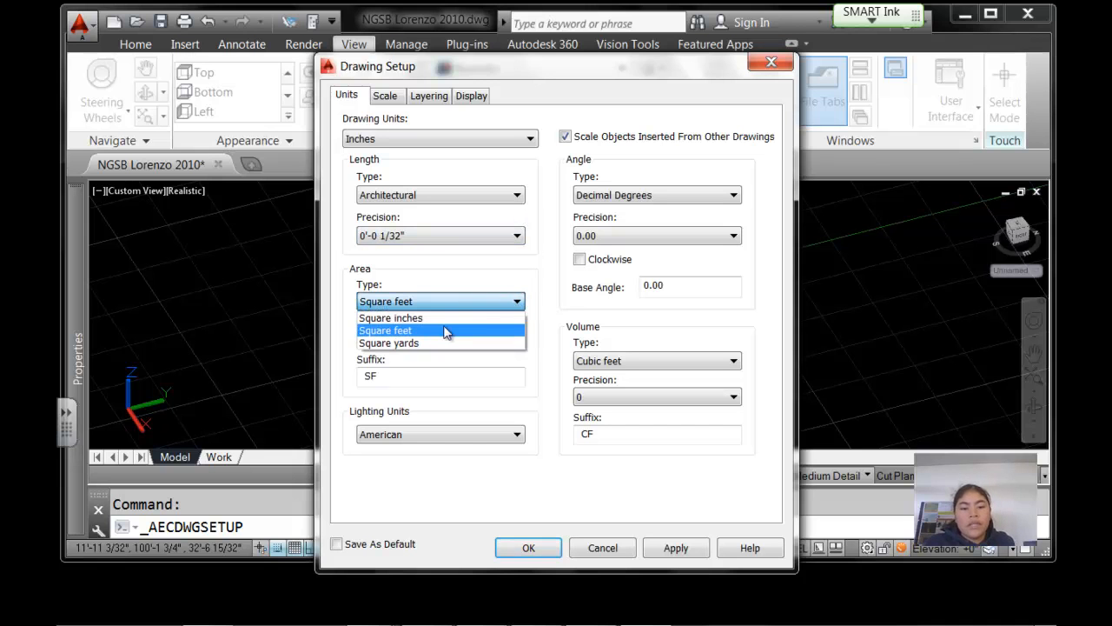
click(492, 277)
click(389, 102)
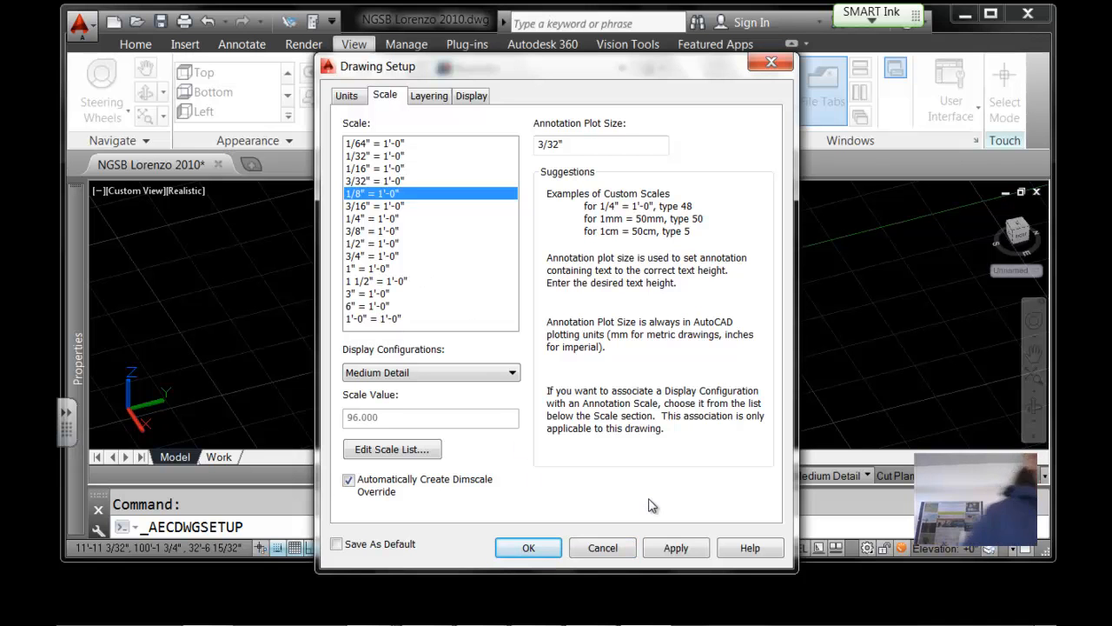
click(609, 549)
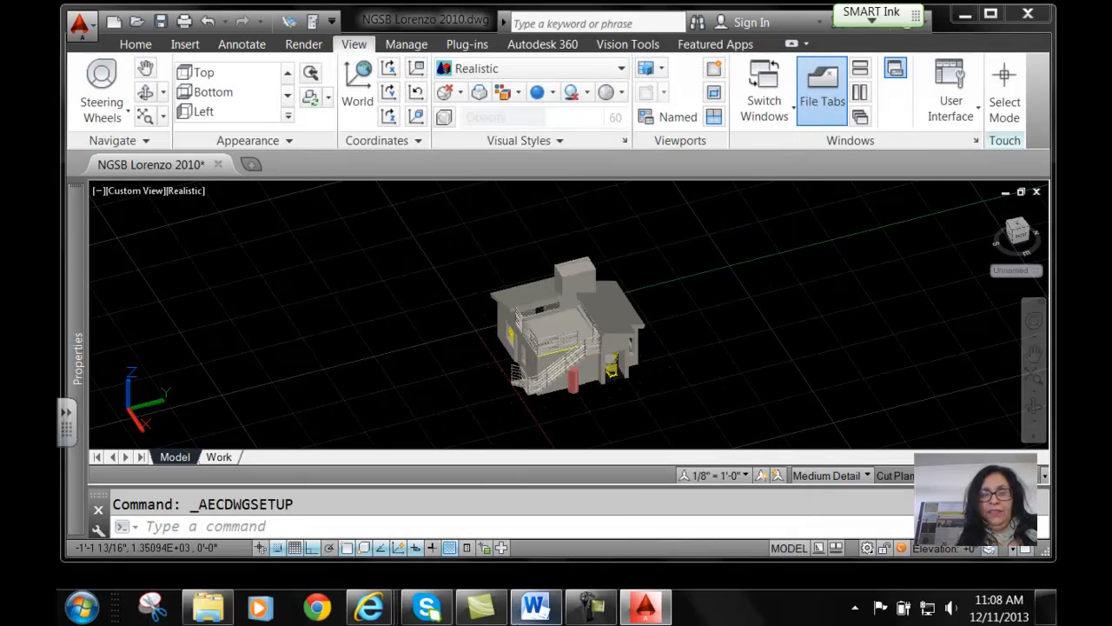
Check the Word topic list for the line, circle and rectangle topic, and return to the AutoCAD Architecture drawing
click(535, 607)
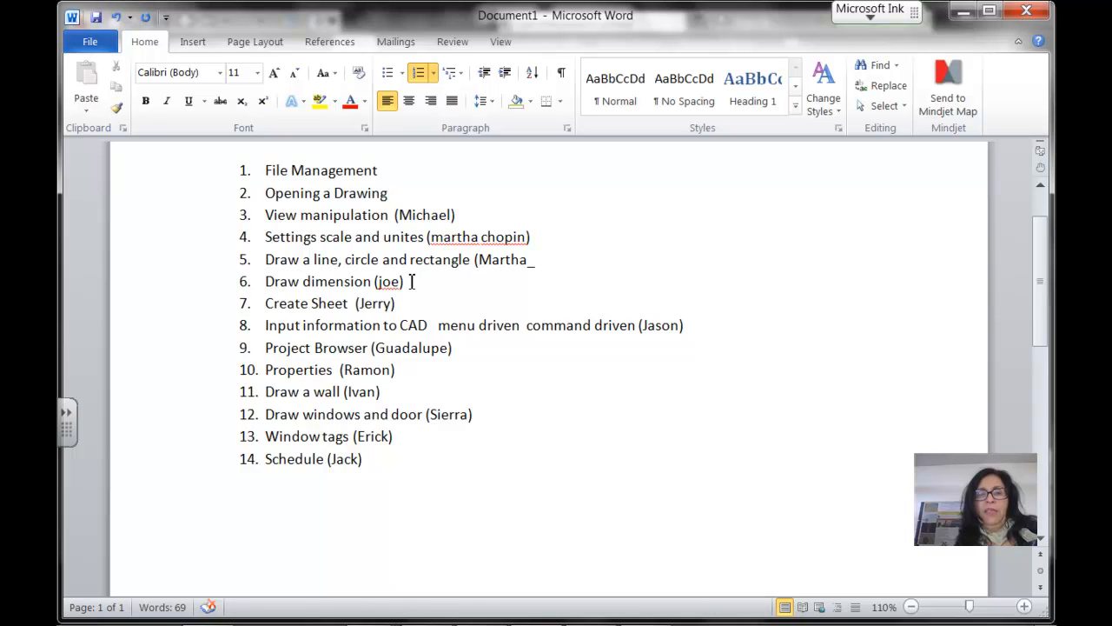
click(965, 14)
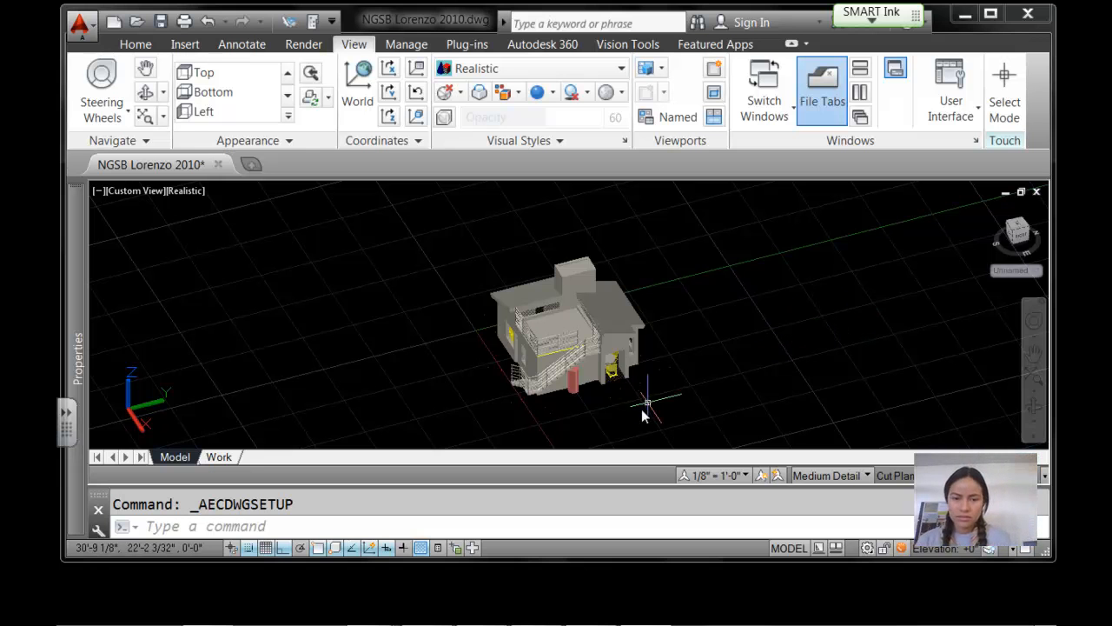
Switch the house model to the top view, showing the empty area beside the floor plan
click(813, 280)
scroll(800, 280, up, 8)
click(627, 380)
click(658, 326)
click(690, 262)
middle_drag(686, 268, 586, 425)
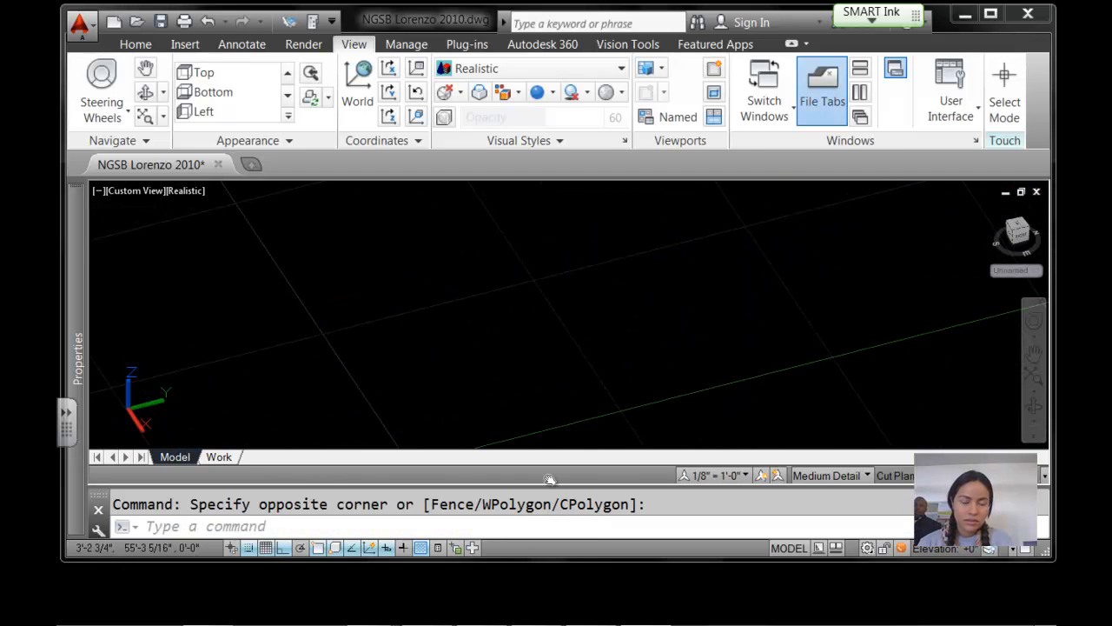
click(1018, 229)
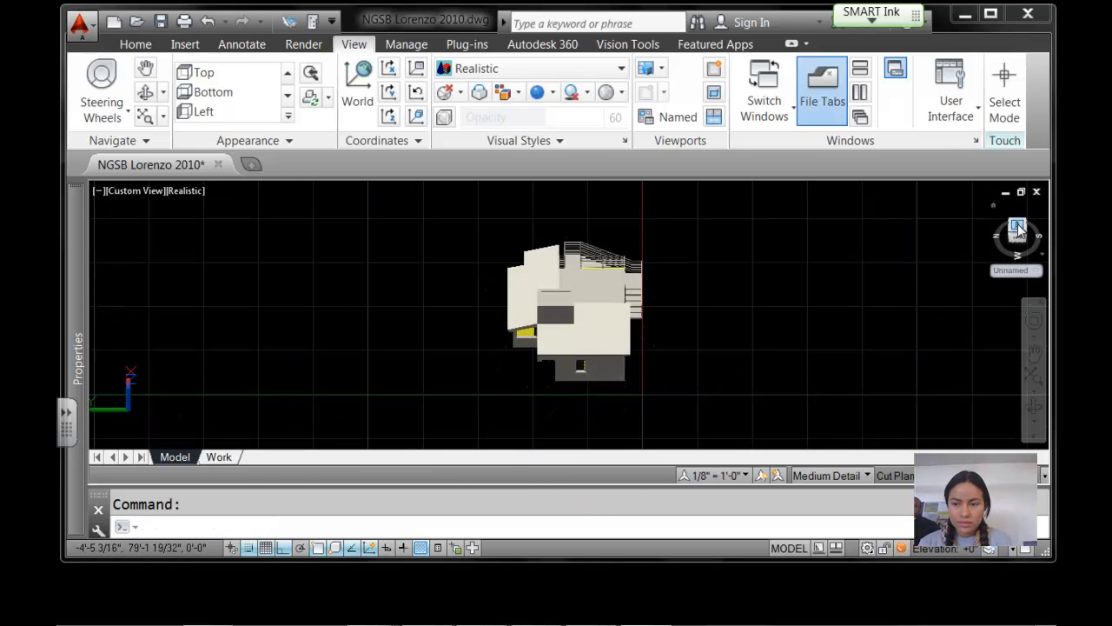
scroll(661, 298, up, 4)
click(796, 291)
middle_drag(813, 276, 551, 362)
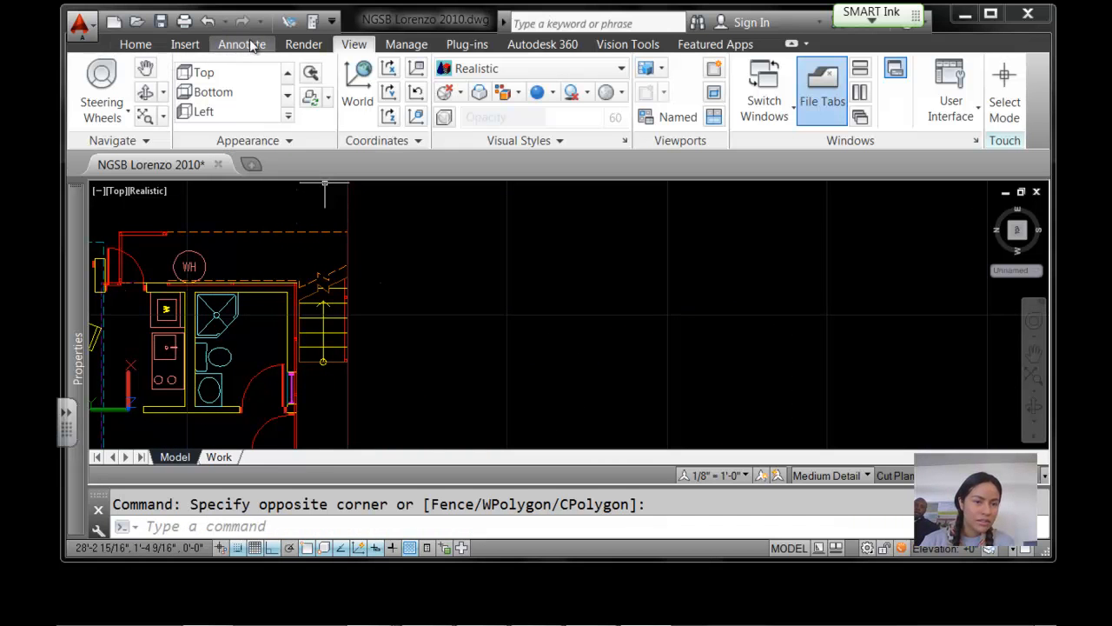
Draw a circle with a radius of about 11 11/16" in the empty area beside the floor plan
click(186, 44)
click(140, 44)
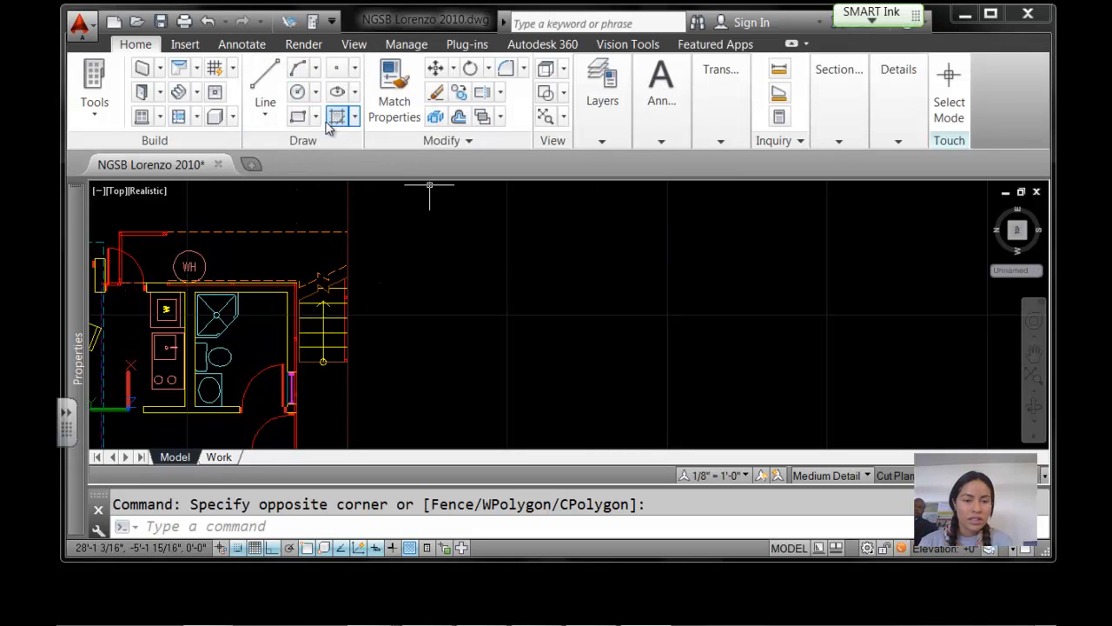
click(298, 95)
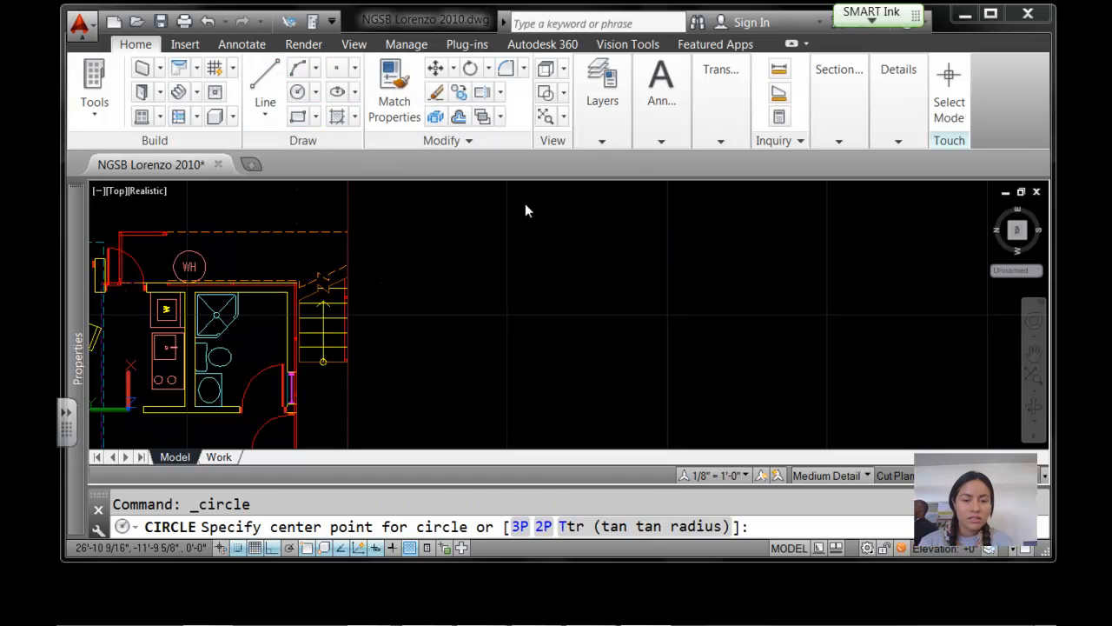
click(629, 218)
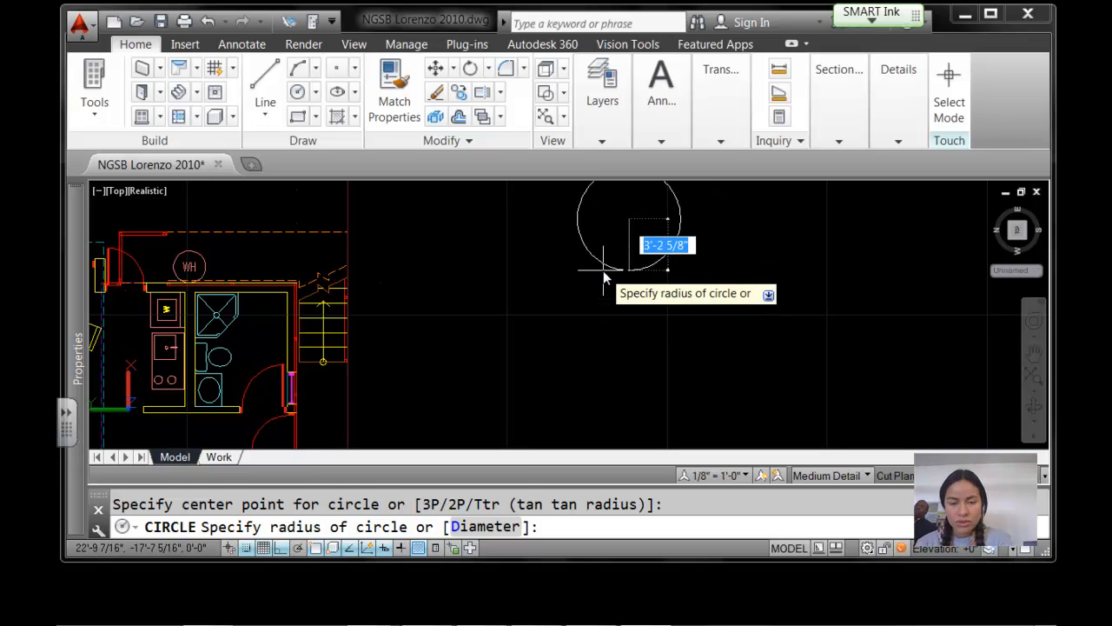
key(BackSpace)
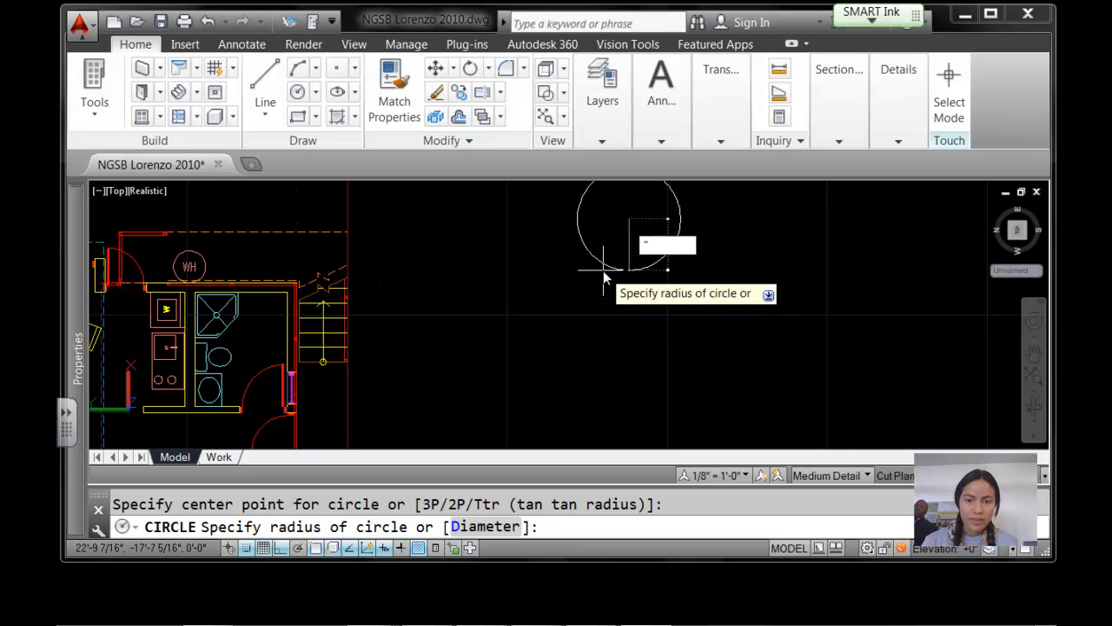
key(BackSpace)
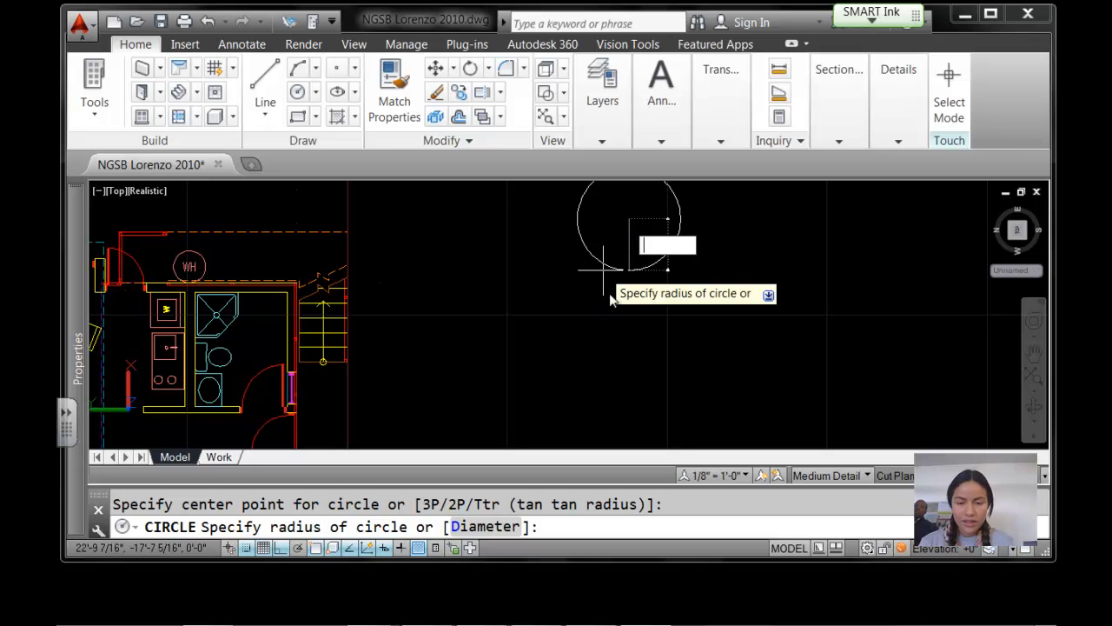
click(615, 231)
scroll(651, 226, up, 5)
scroll(690, 236, down, 6)
scroll(603, 241, up, 6)
scroll(604, 241, down, 6)
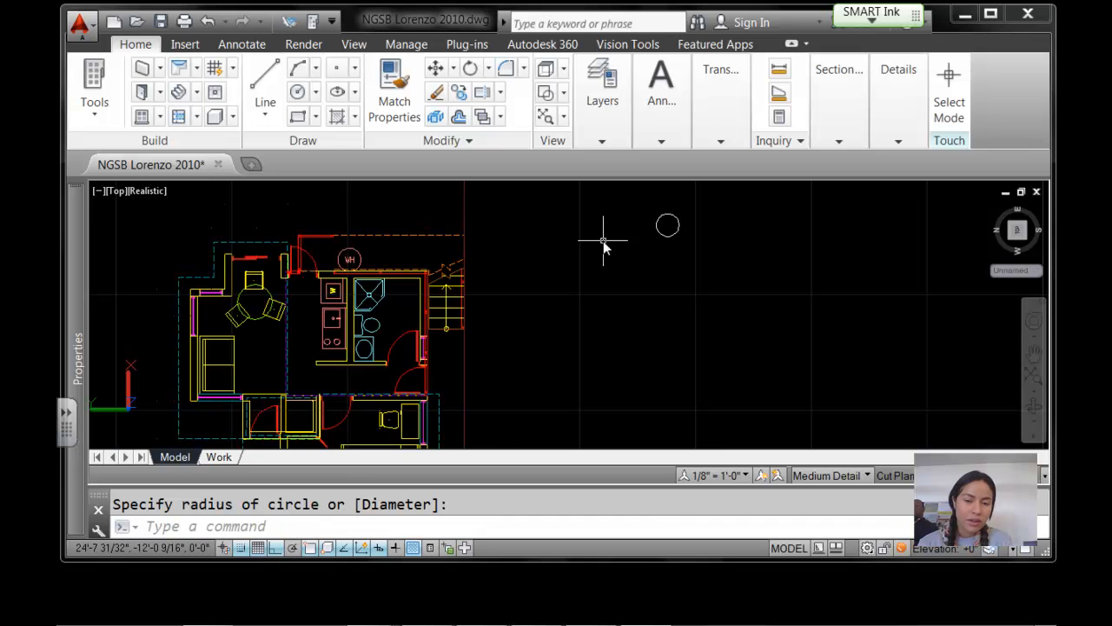
Draw a second, slightly larger circle between the first circle and the floor plan
scroll(612, 226, up, 4)
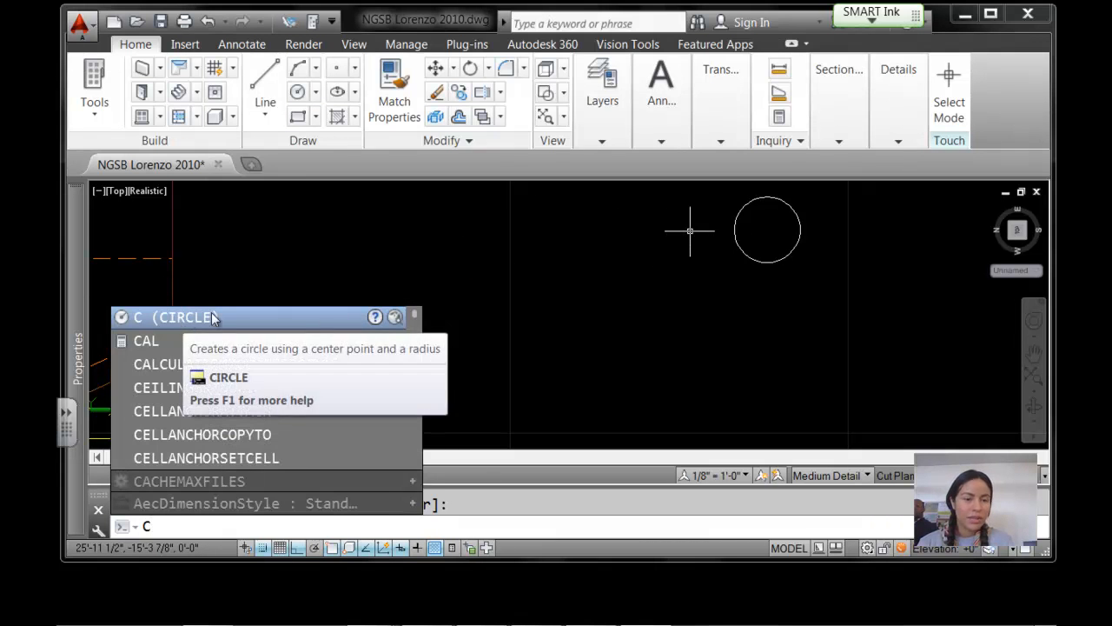
key(Return)
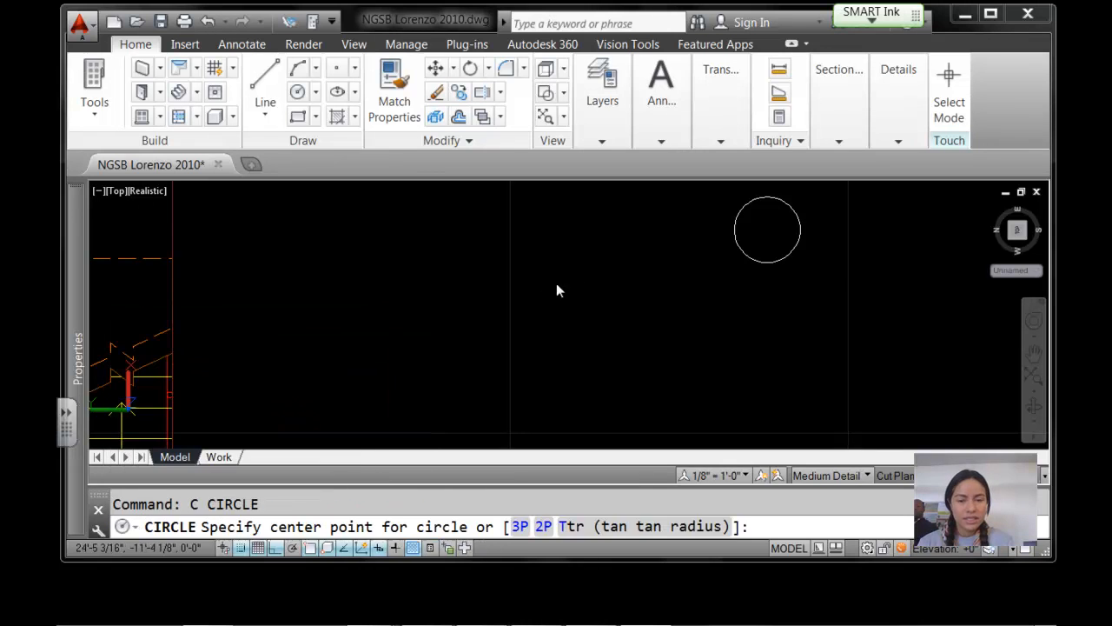
click(580, 230)
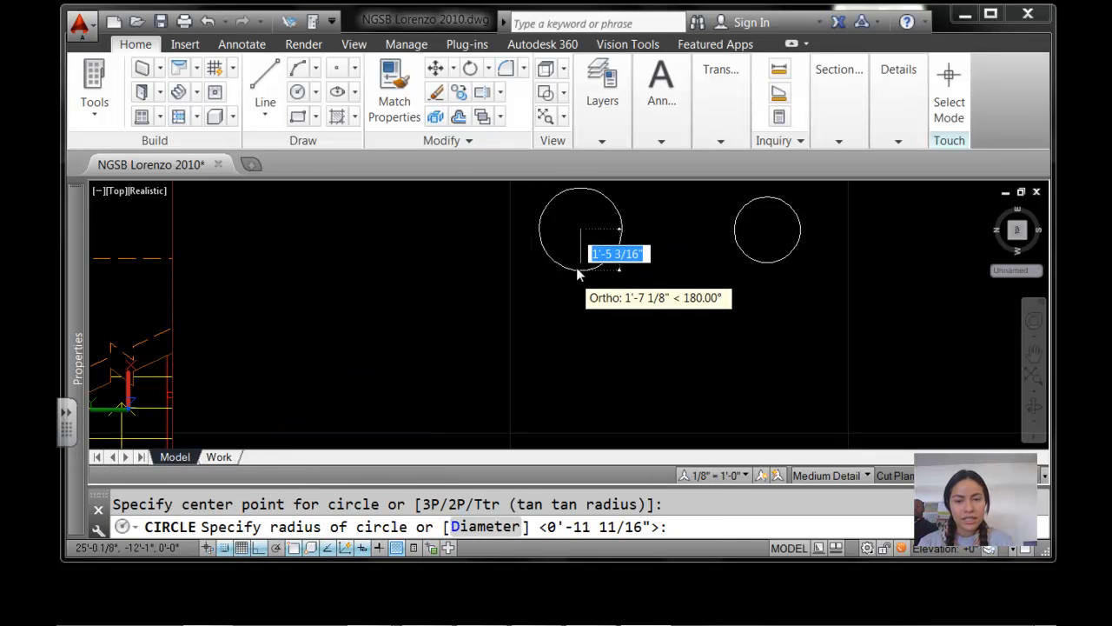
click(580, 268)
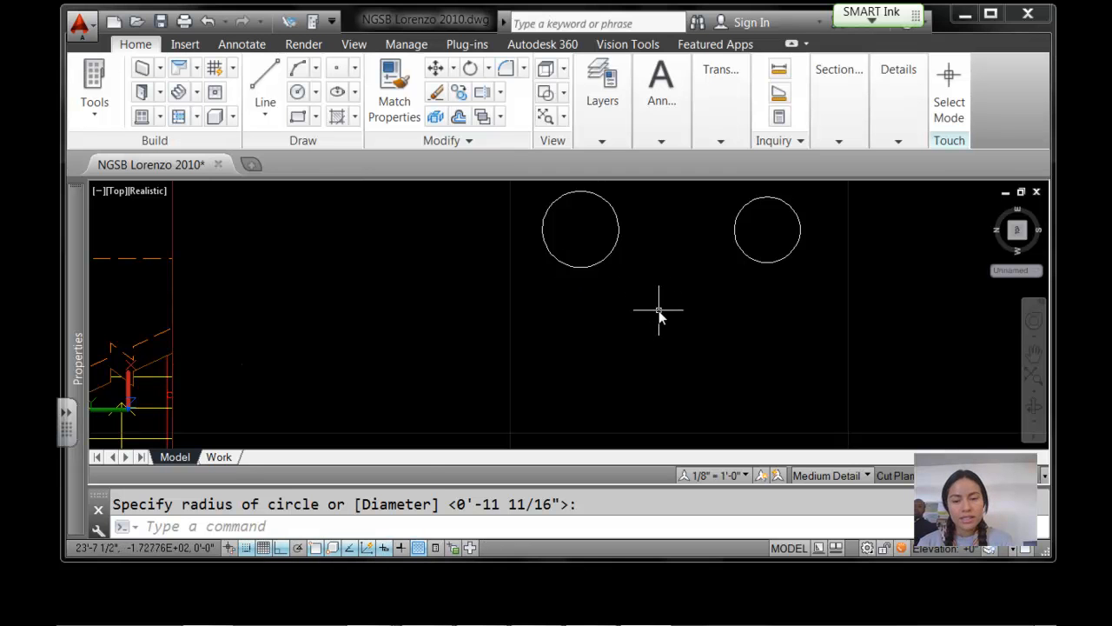
Draw a stepped chain of five connected horizontal and vertical lines, starting between the two circles and ending below the smaller one
text(l)
key(Return)
click(668, 264)
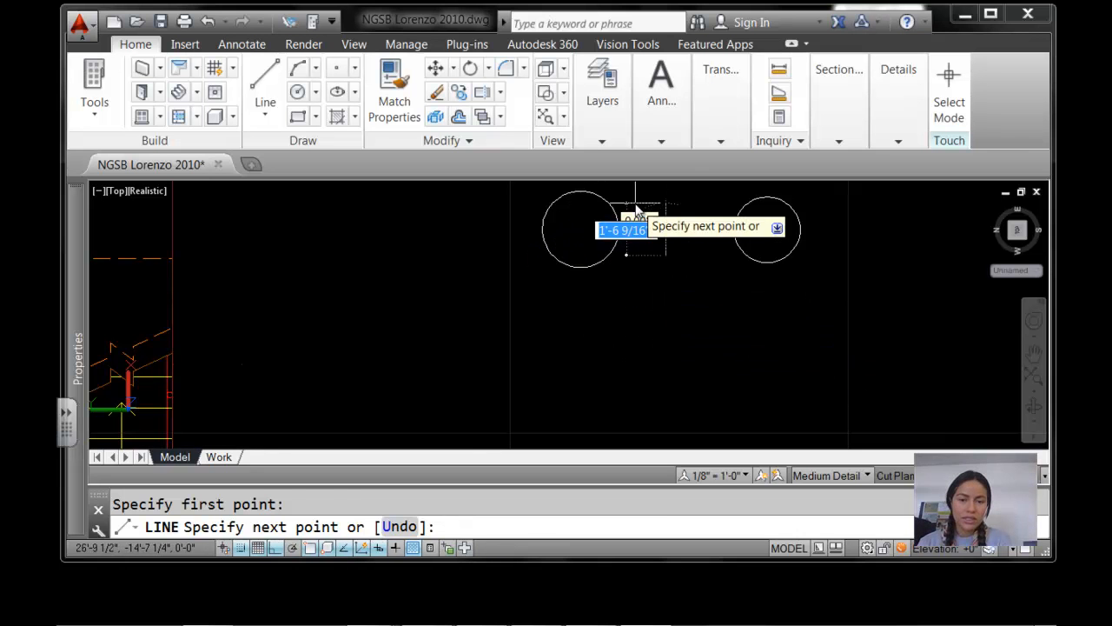
click(664, 205)
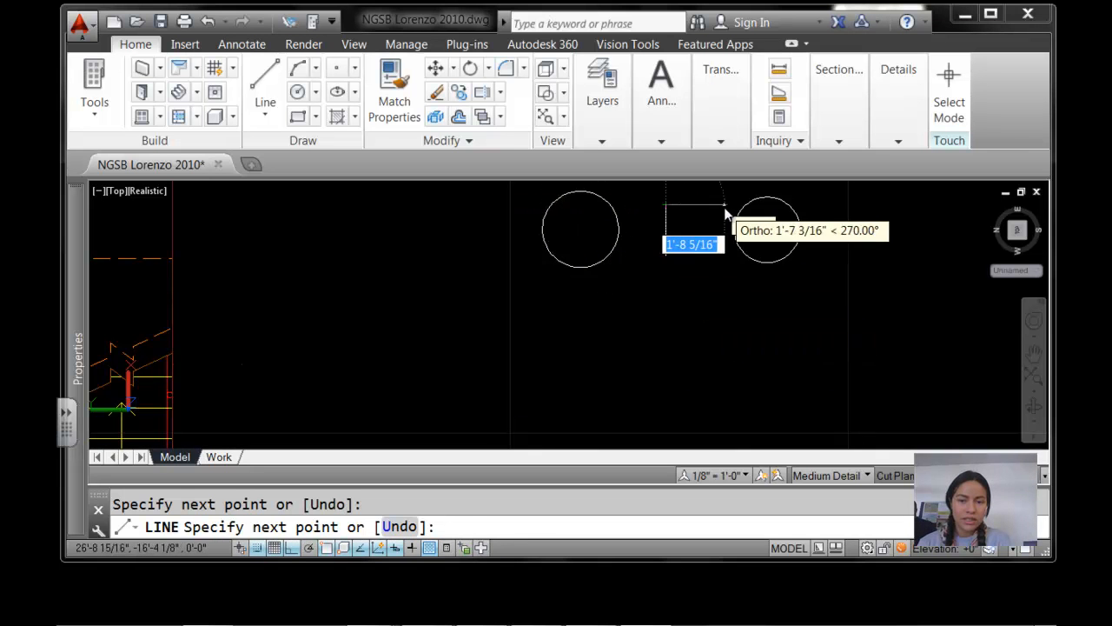
click(724, 207)
click(696, 285)
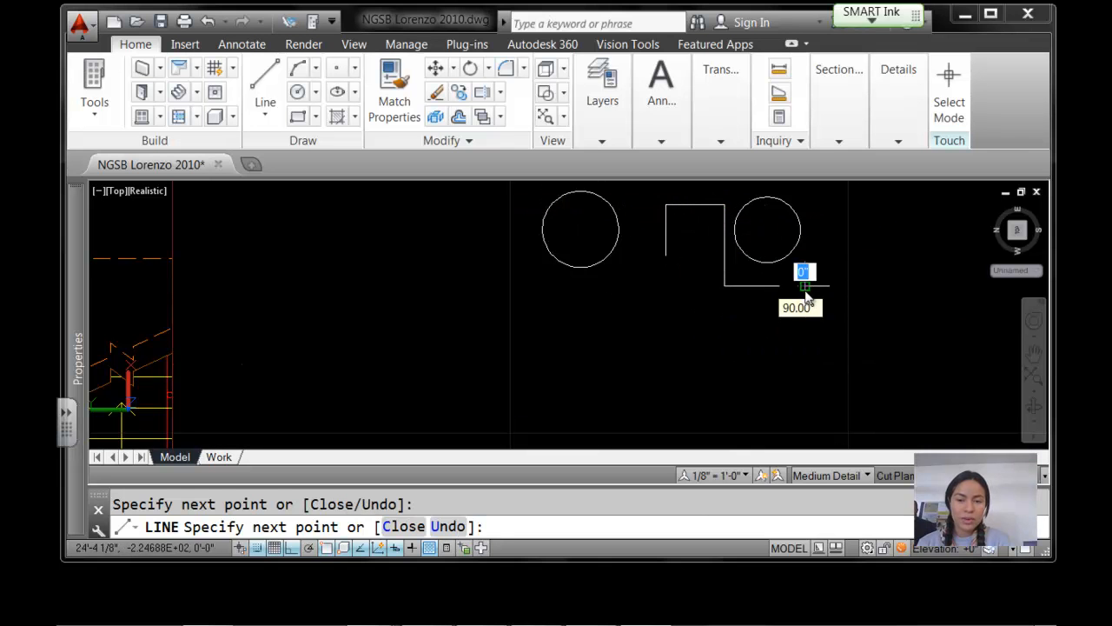
click(803, 280)
click(778, 340)
key(Escape)
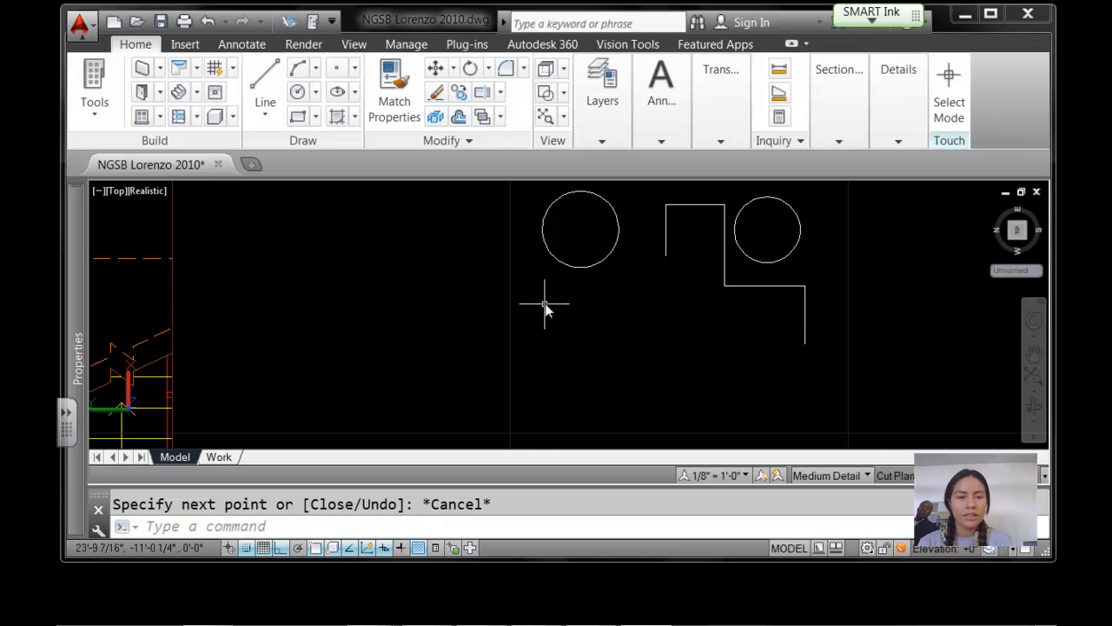
Draw a wide rectangle that overlaps the lower edge of the larger circle
click(298, 116)
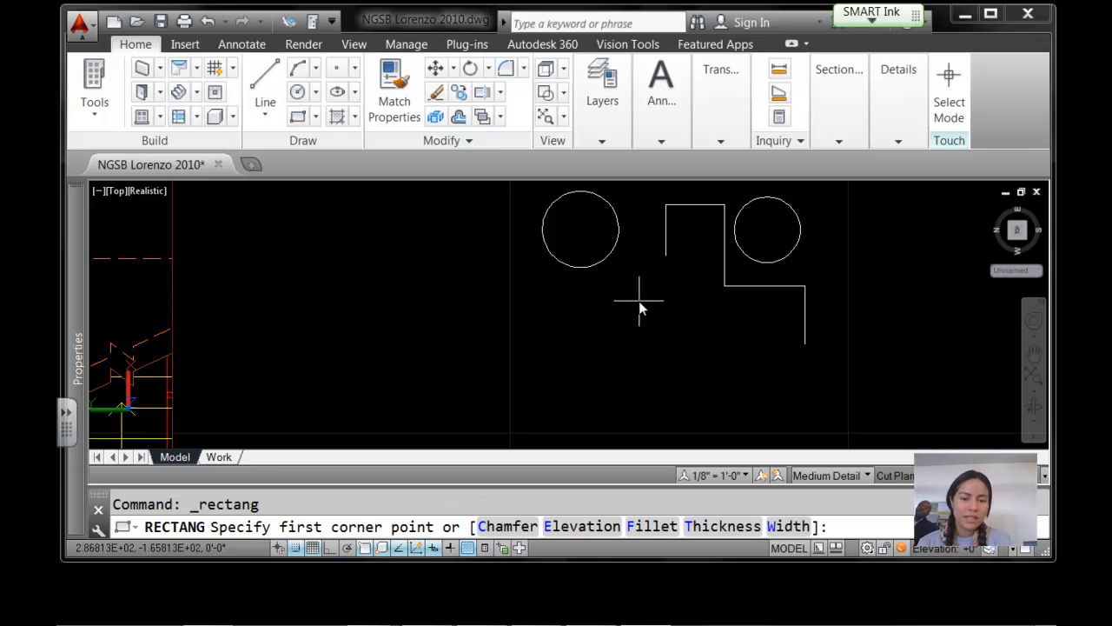
click(564, 305)
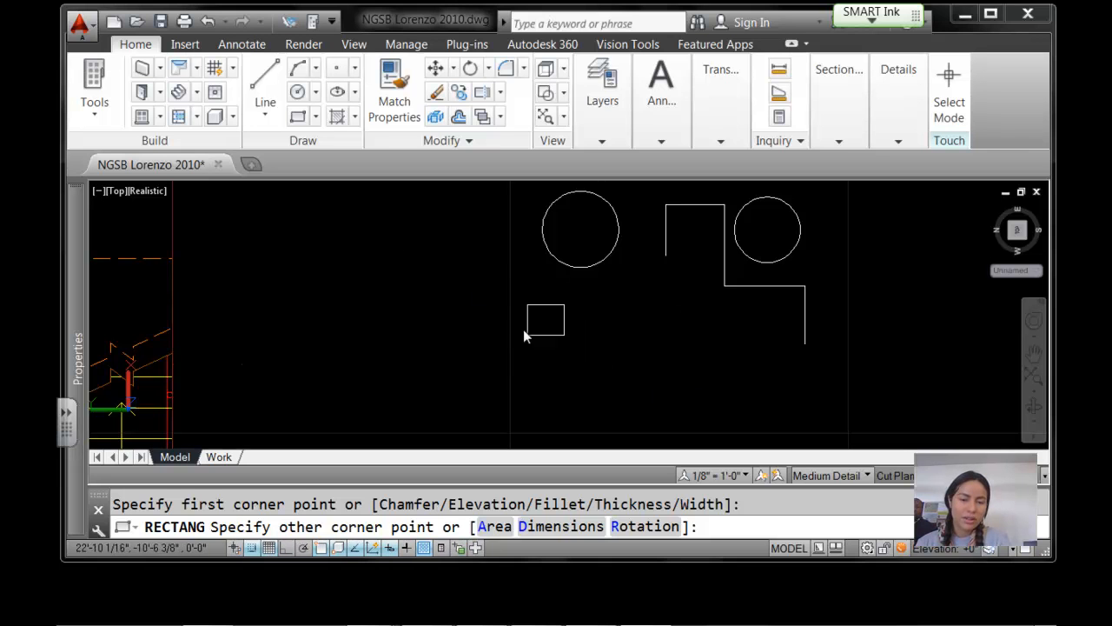
click(411, 247)
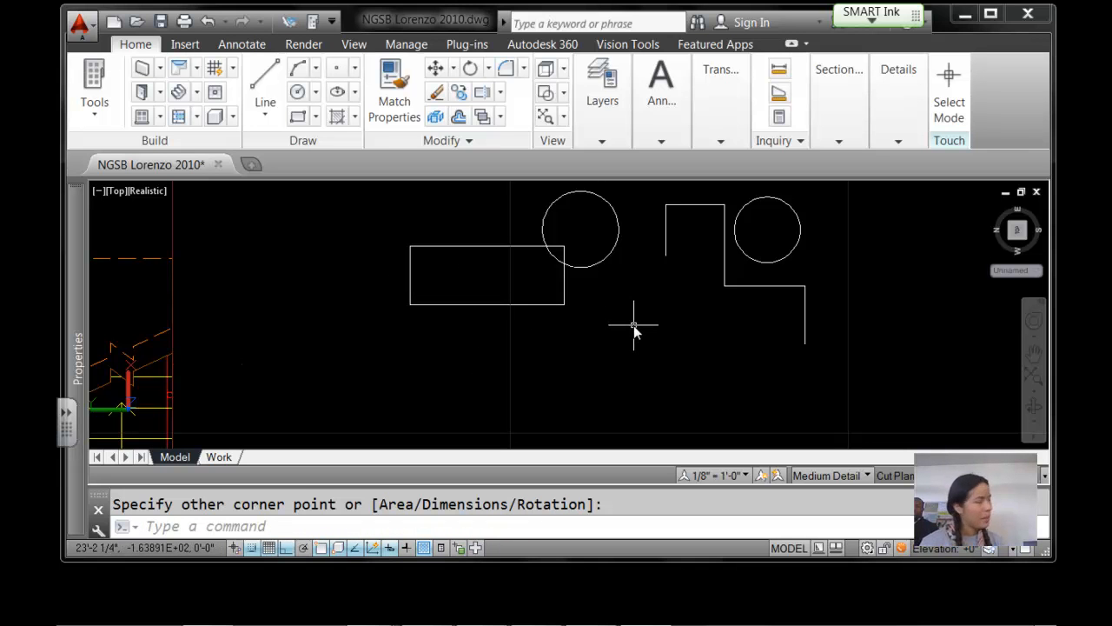
Erase all the practice shapes beside the floor plan: both circles, the stepped lines and the rectangle
scroll(463, 293, up, 3)
scroll(461, 300, down, 6)
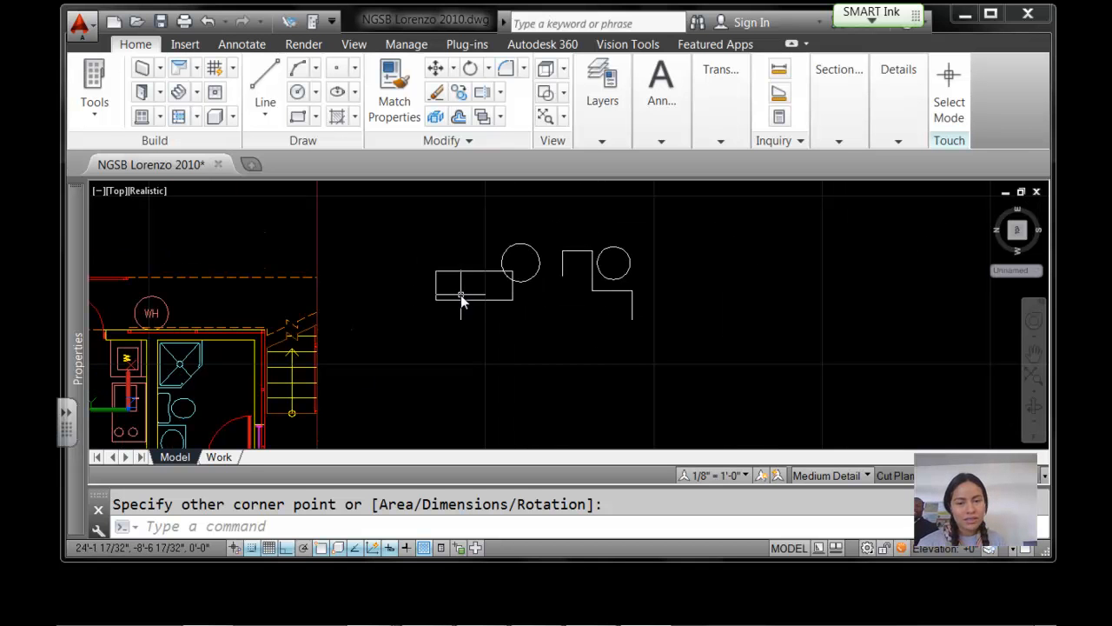
click(403, 217)
click(701, 364)
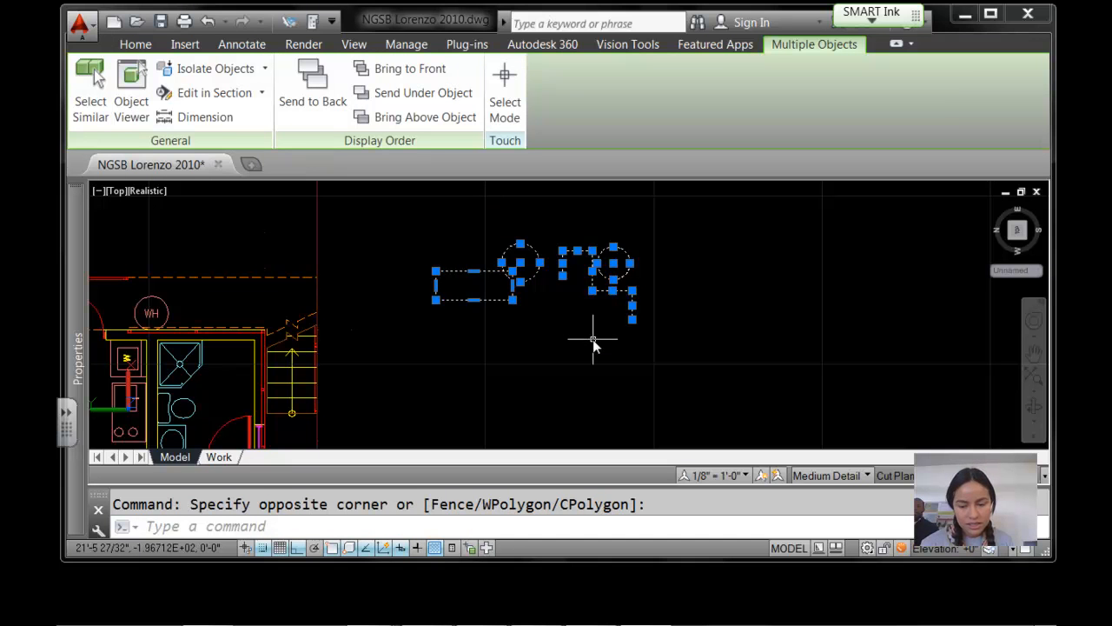
key(Delete)
Draw a closed rectangular room of four walls, about 17'-6" wide, in the empty area beside the floor plan
scroll(434, 315, down, 5)
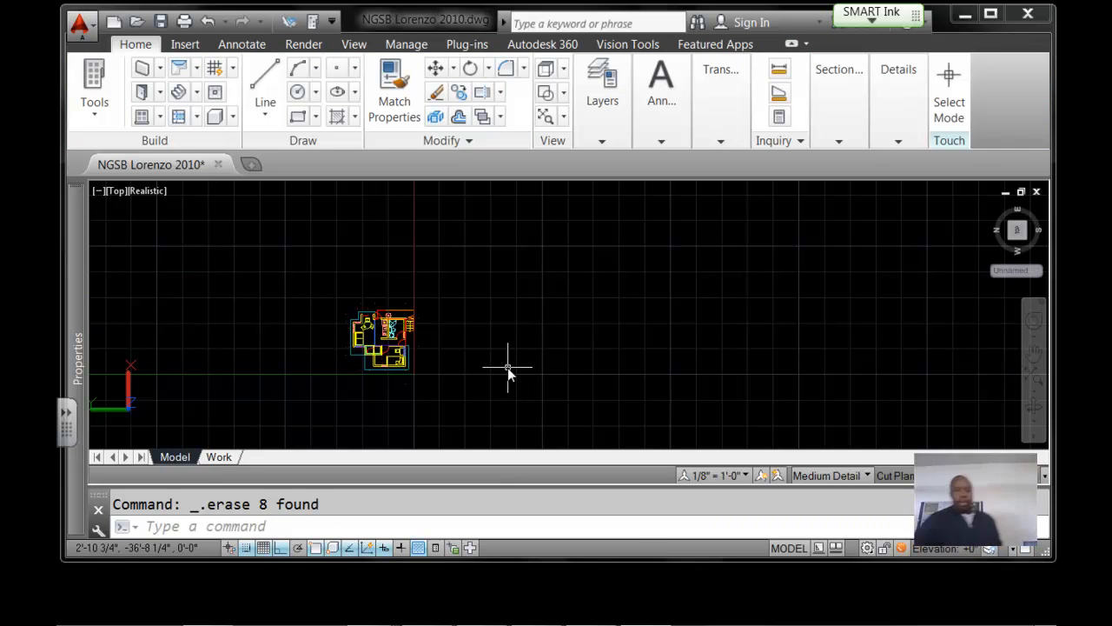
click(141, 69)
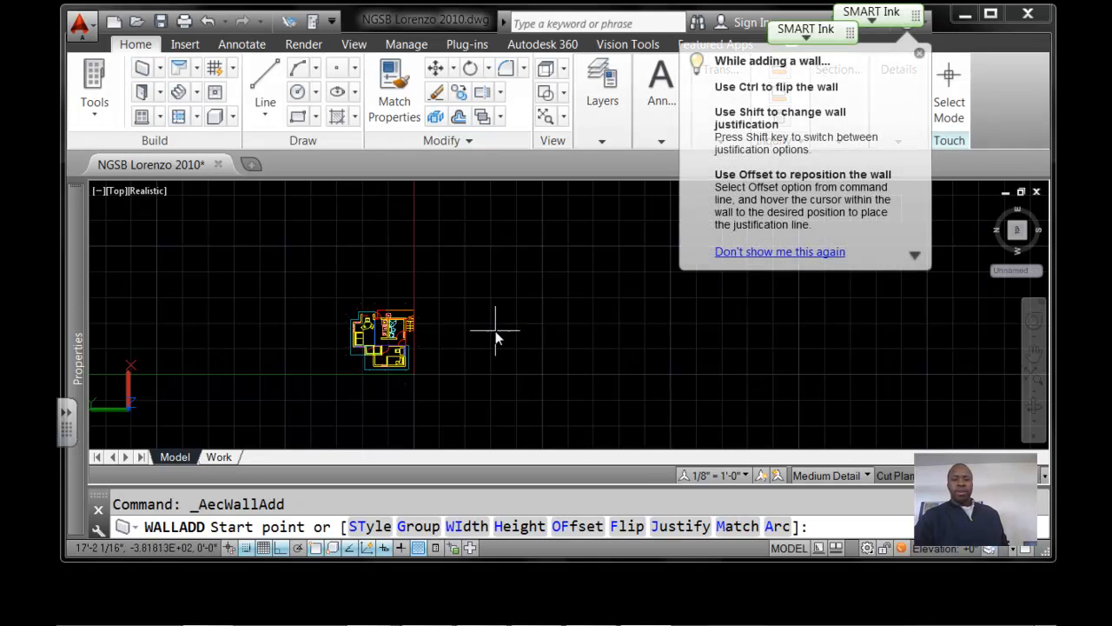
scroll(497, 335, up, 1)
scroll(432, 323, up, 2)
scroll(455, 319, down, 3)
scroll(477, 315, up, 2)
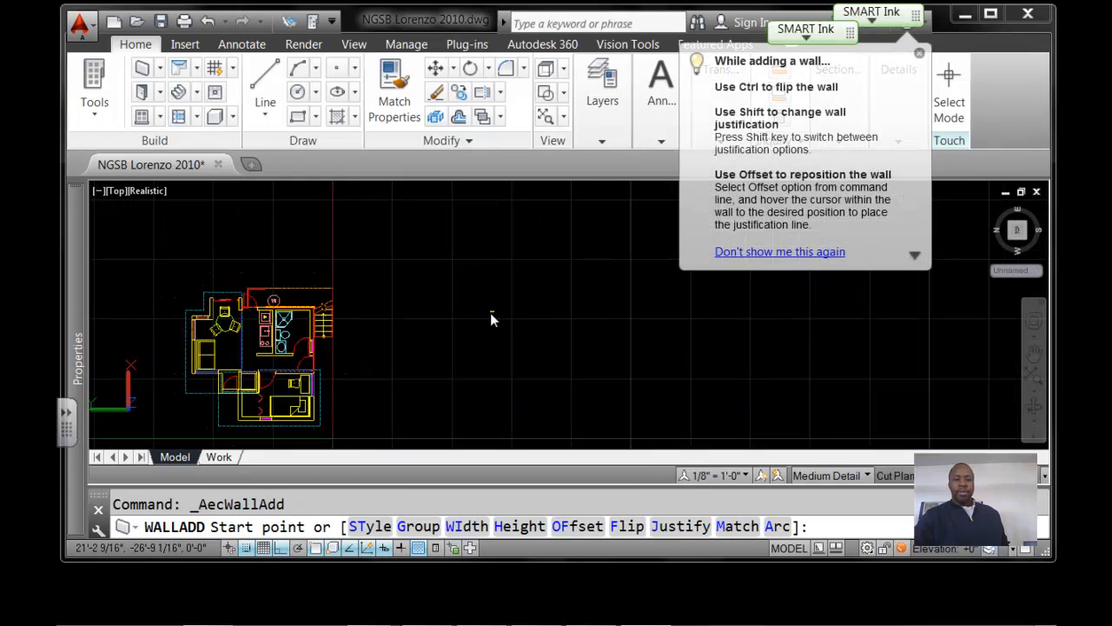
click(497, 293)
click(601, 285)
click(600, 360)
click(580, 364)
click(498, 364)
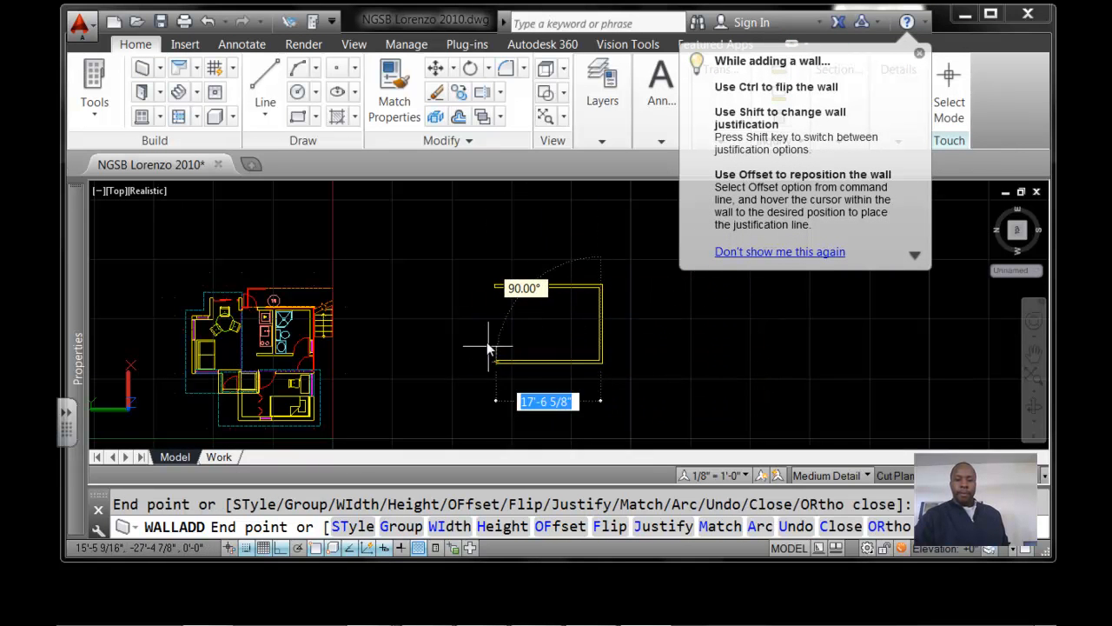
click(497, 286)
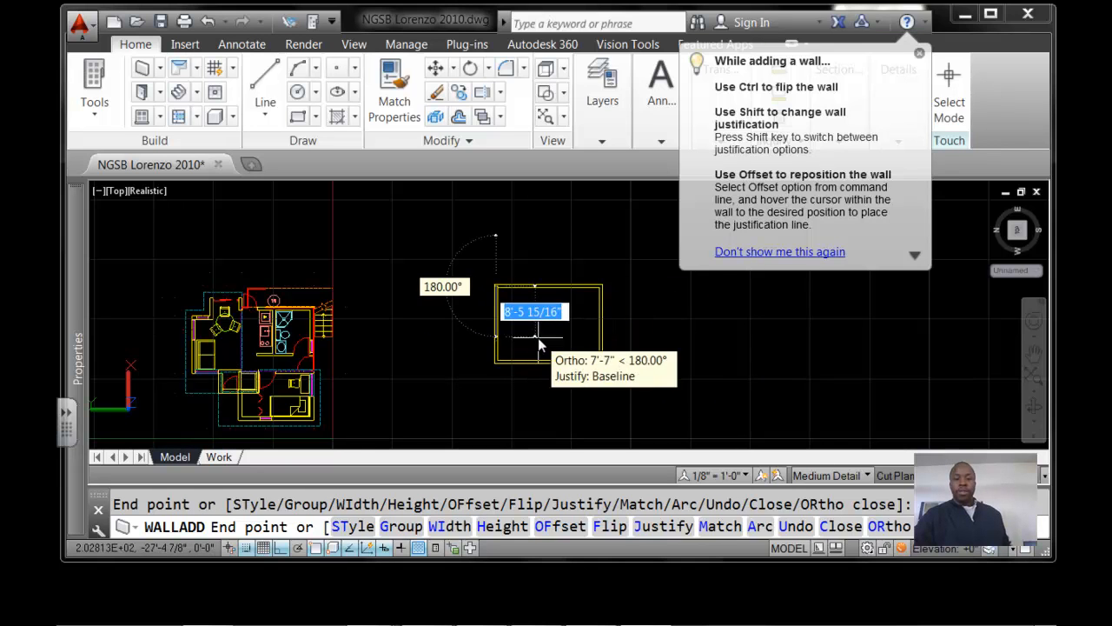
key(Return)
scroll(530, 337, up, 3)
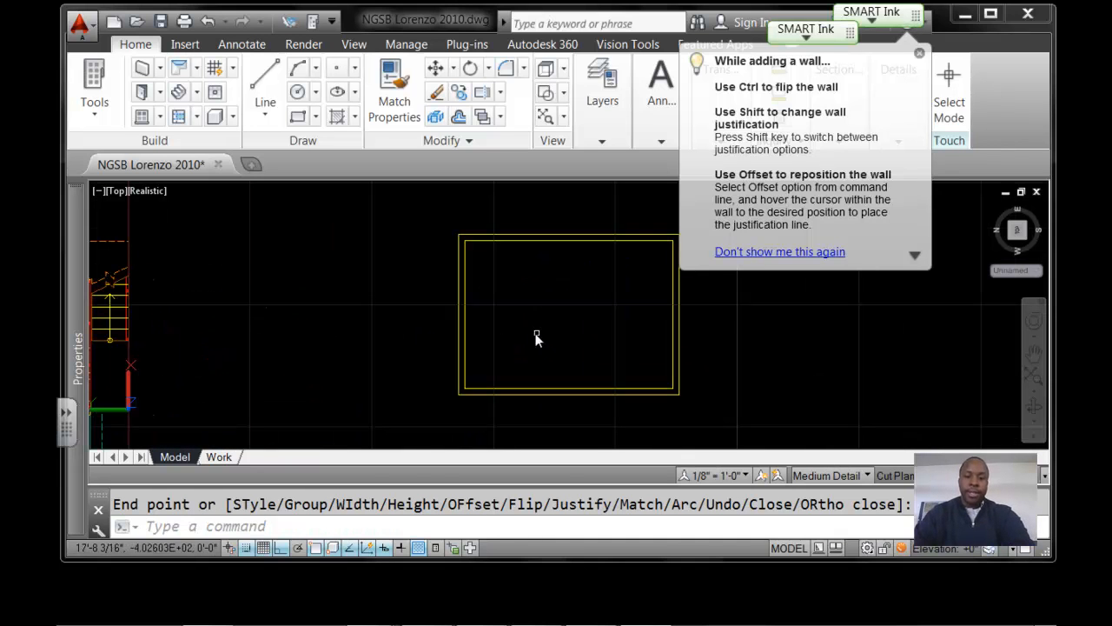
Undo the rectangular room of walls just drawn beside the floor plan
key(Escape)
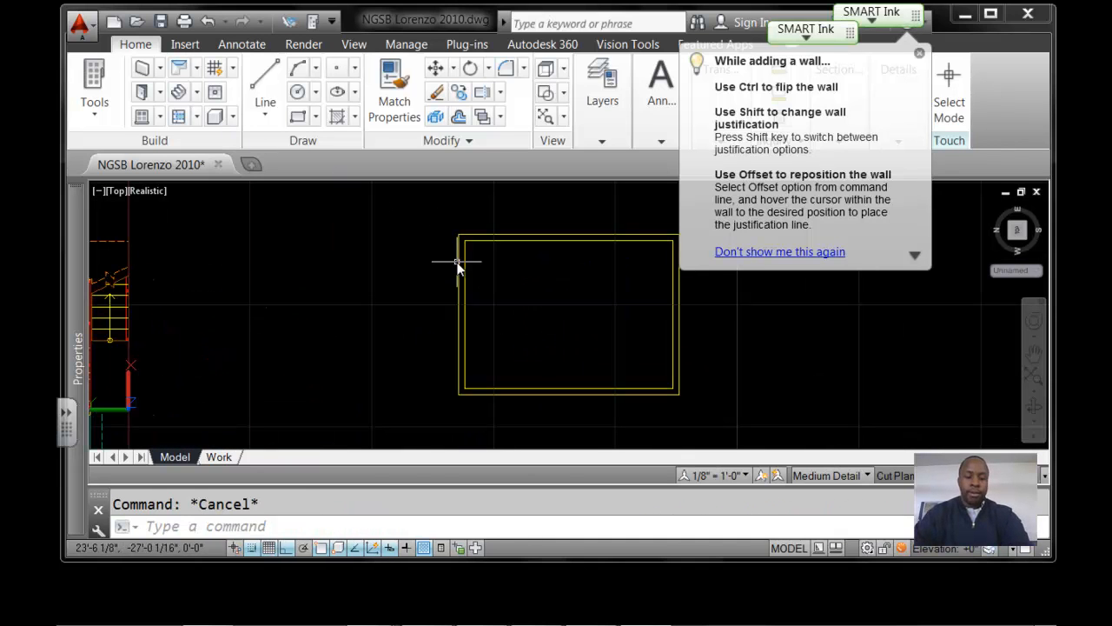
key(ctrl+z)
key(ctrl+z)
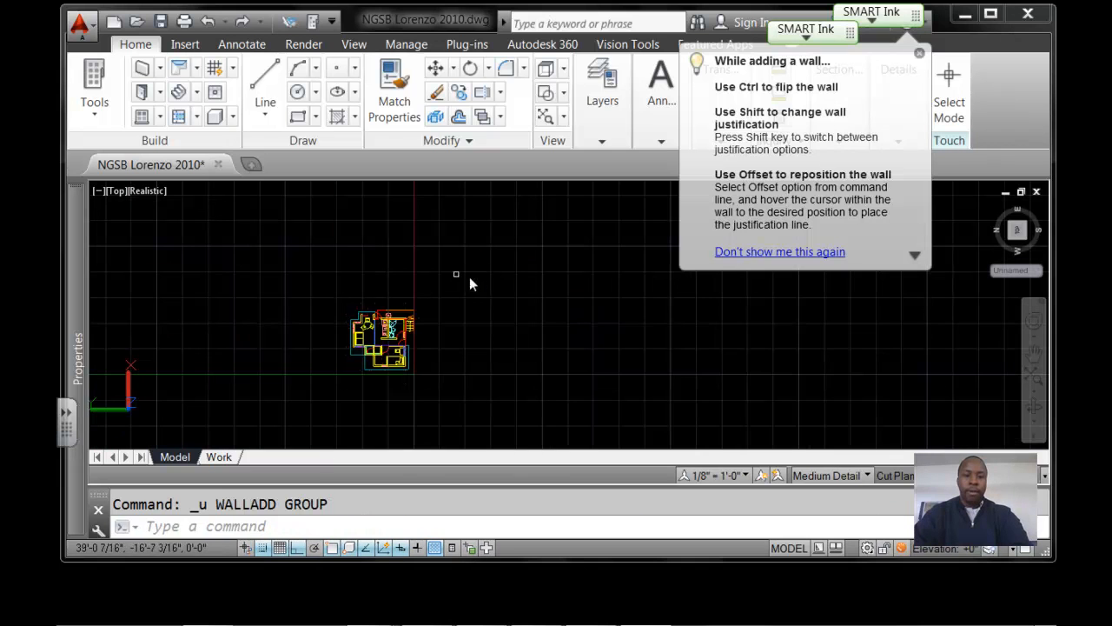
Draw a closed rectangular room of four walls beside the floor plan, about 9'-9" clear between its upper and lower walls
click(142, 68)
scroll(575, 292, up, 5)
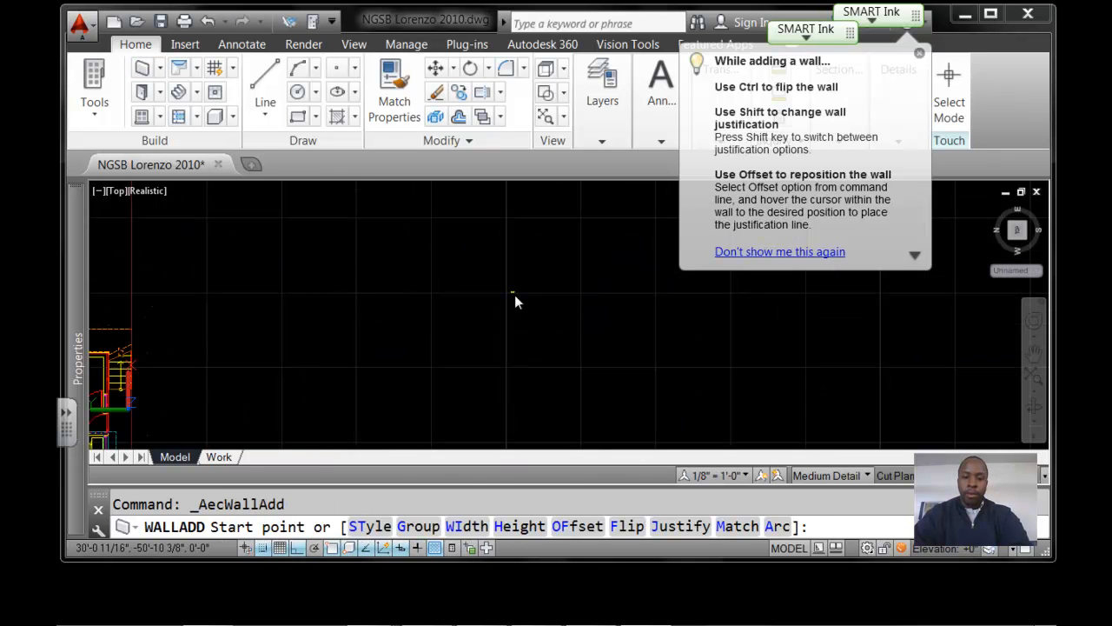
click(510, 288)
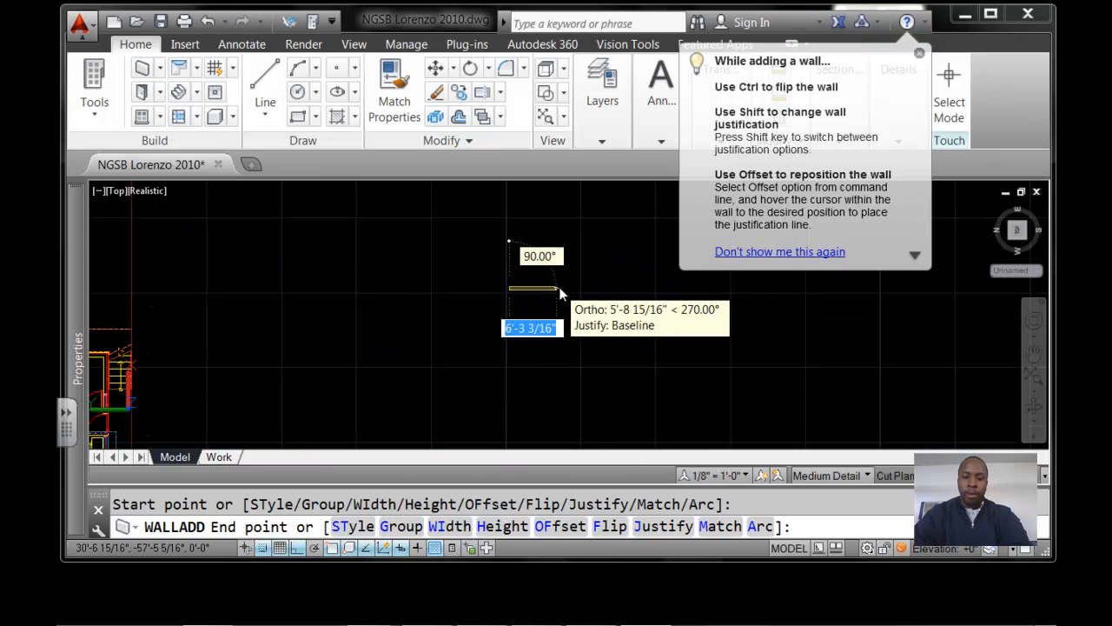
click(604, 322)
click(613, 366)
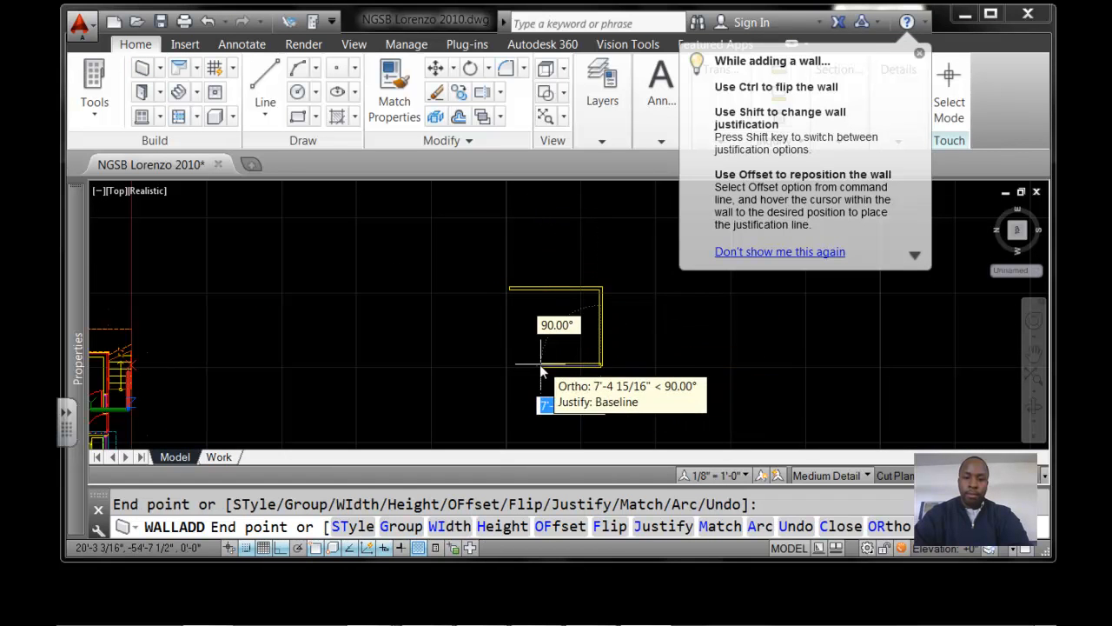
click(505, 288)
key(Return)
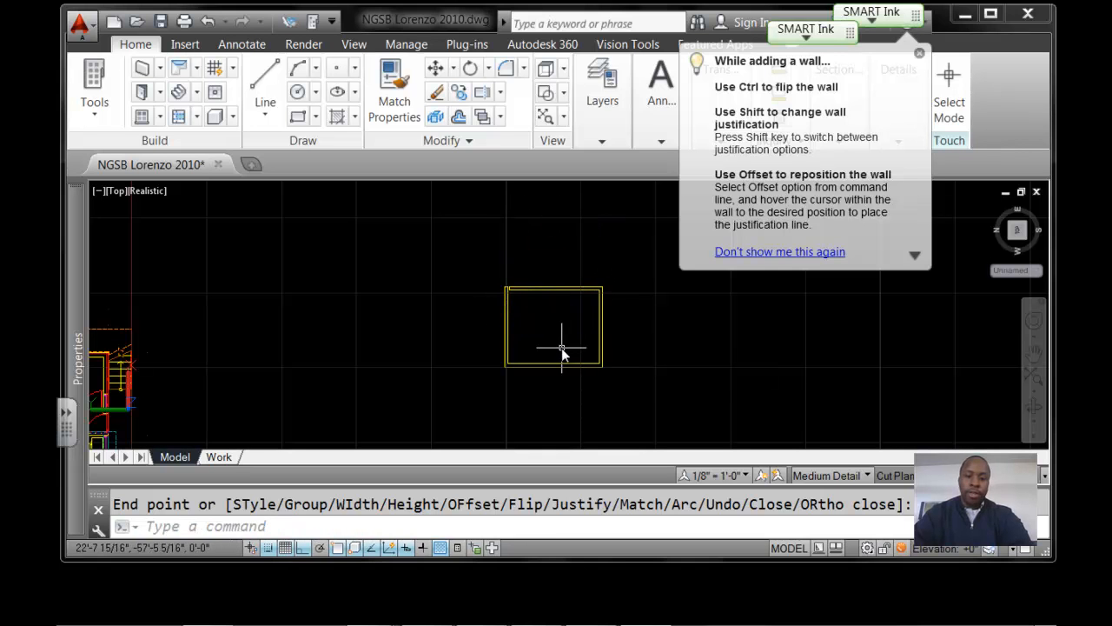
Add a short, slightly slanted partition wall from the middle of the room down to its lower wall
click(546, 335)
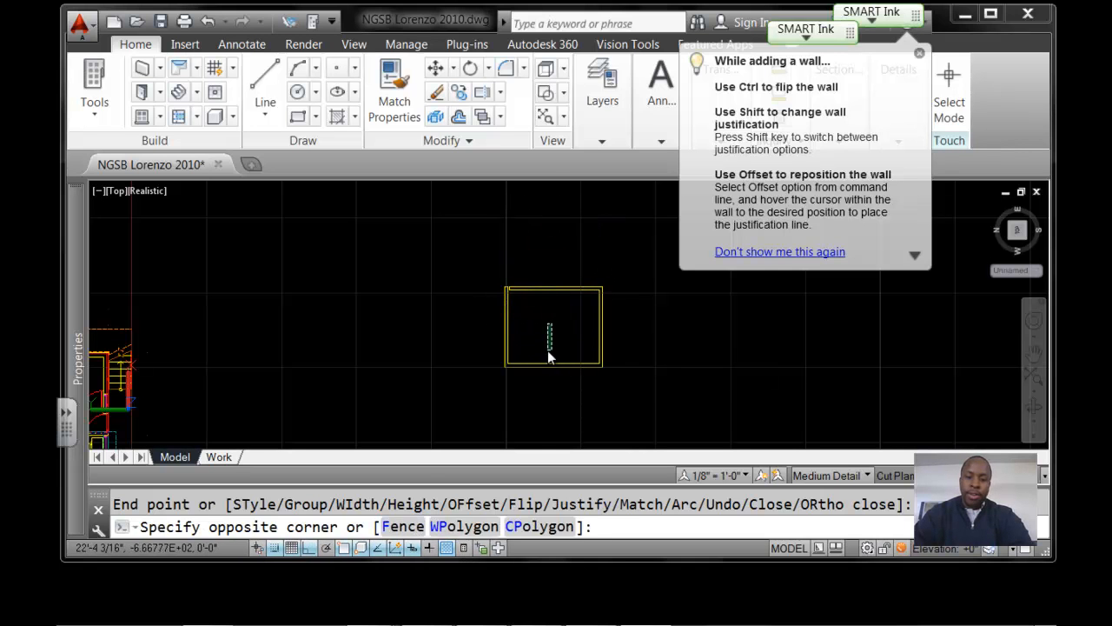
key(Escape)
click(159, 93)
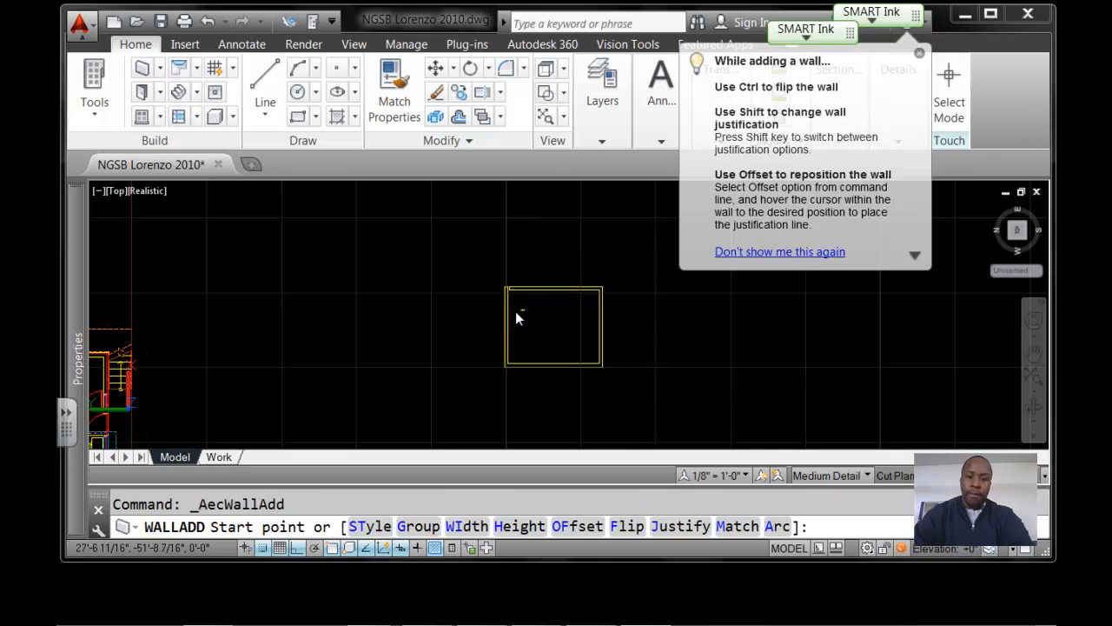
click(550, 330)
click(555, 362)
key(Escape)
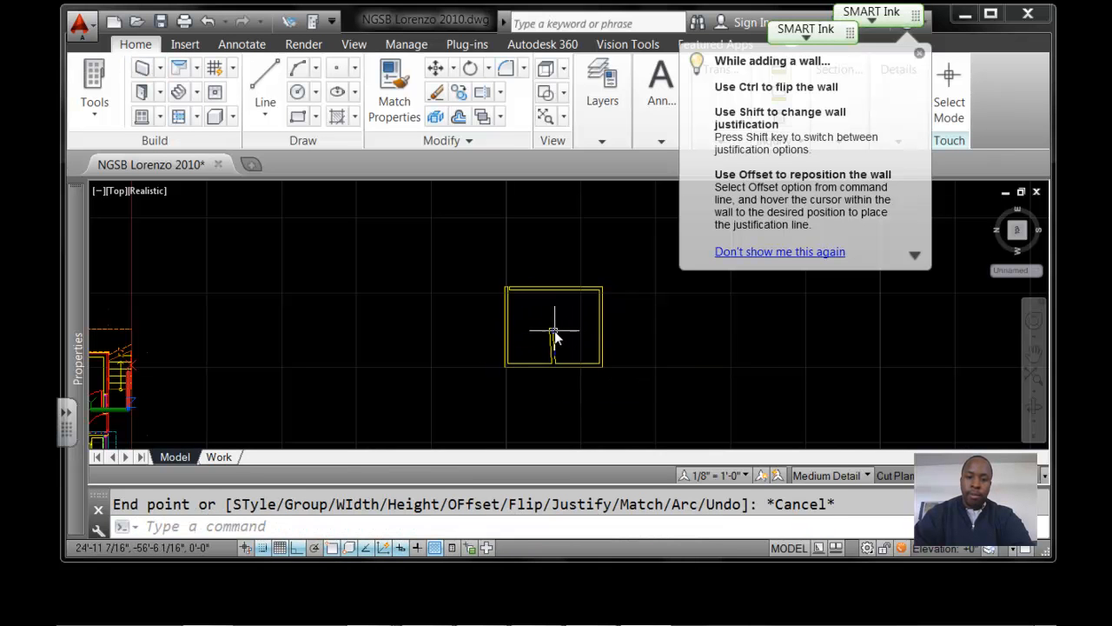
Add a horizontal partition wall from the upper end of the slanted partition to the room's right wall
click(553, 341)
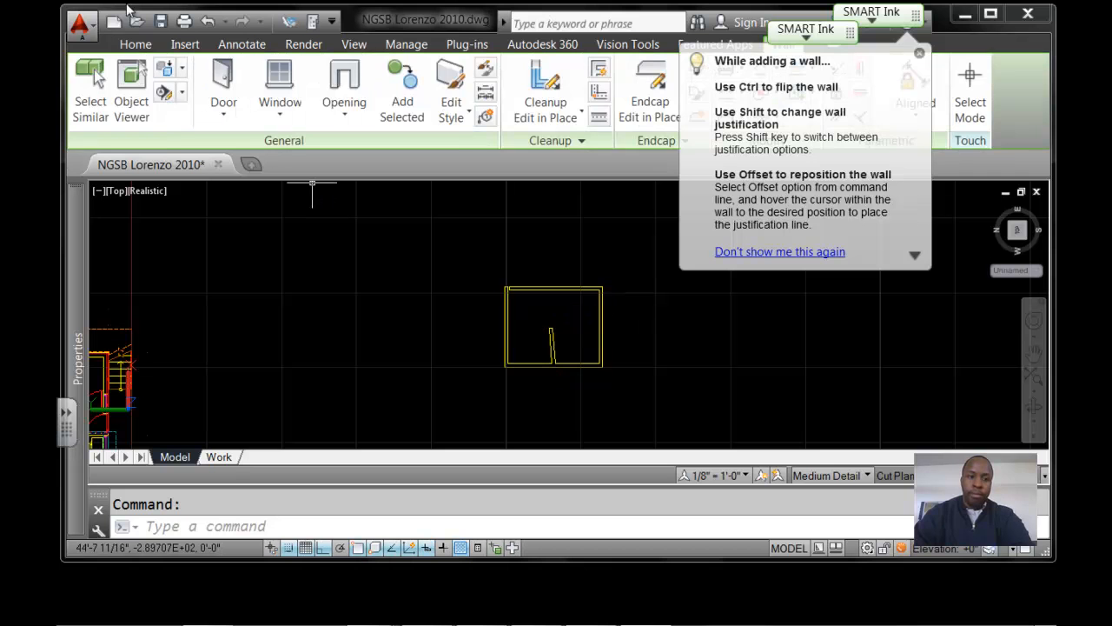
key(Escape)
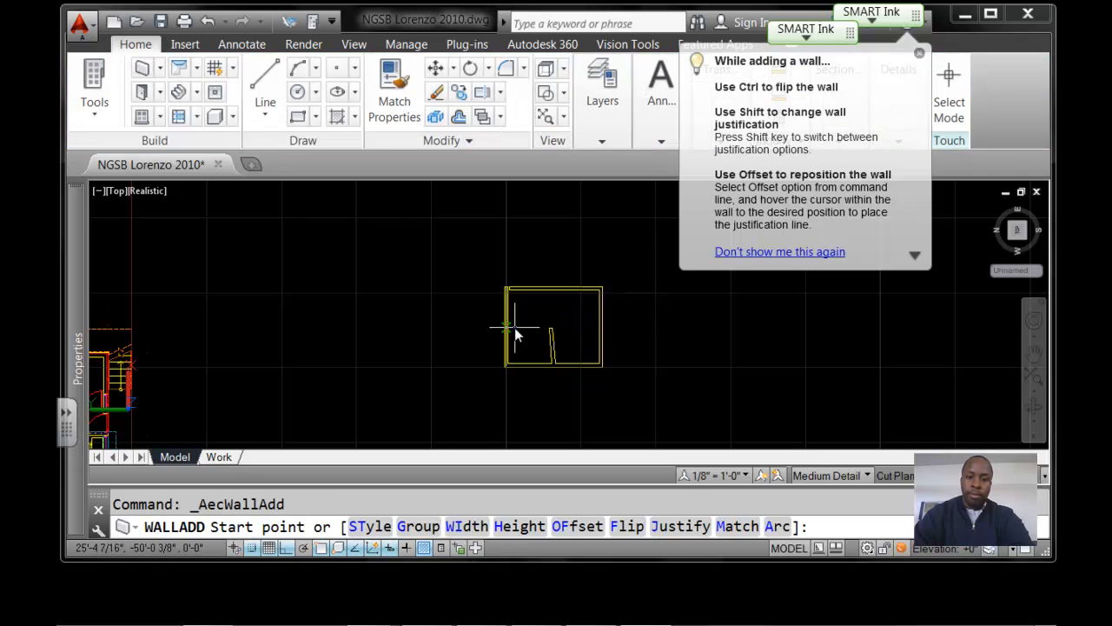
click(550, 330)
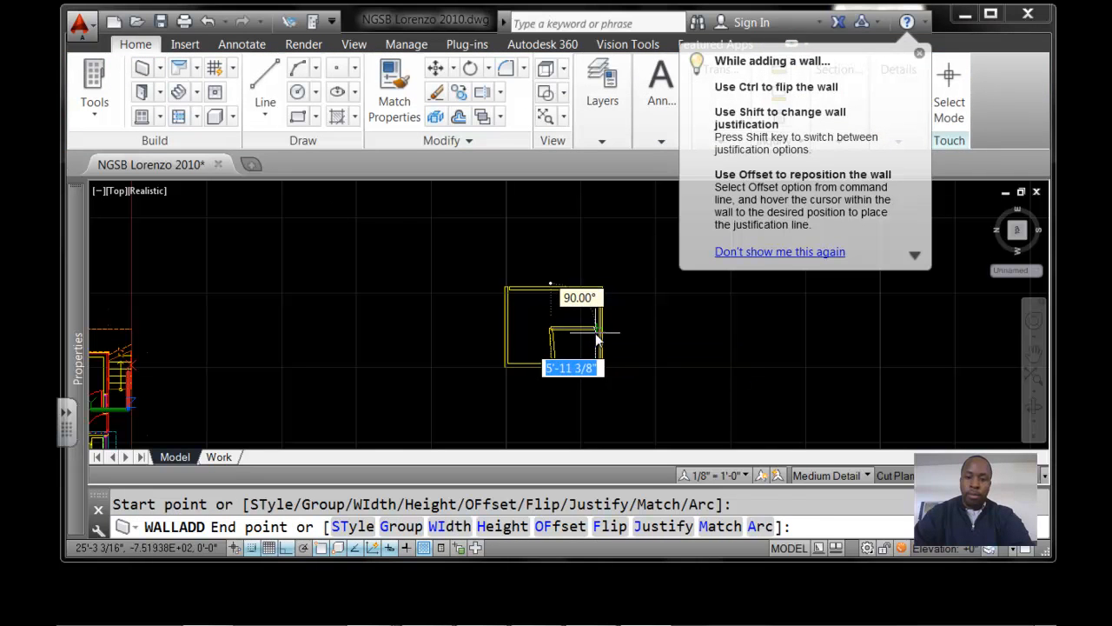
click(599, 329)
key(Escape)
Add an AEC dimension chain for the room's lower and upper walls, placed to the right of the room
scroll(628, 347, up, 3)
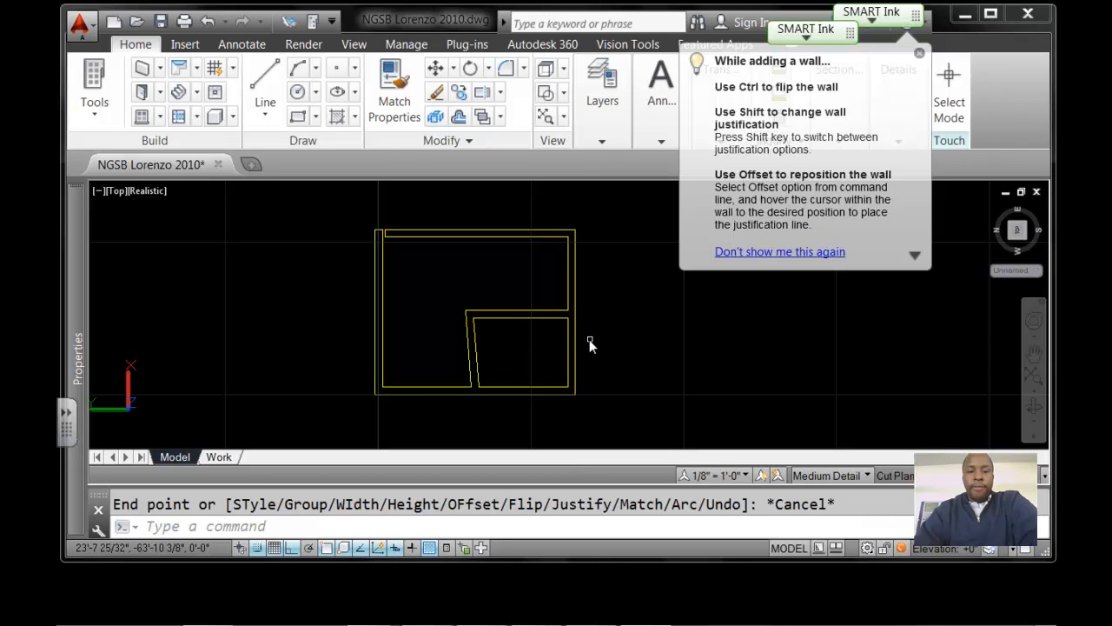
scroll(602, 374, down, 2)
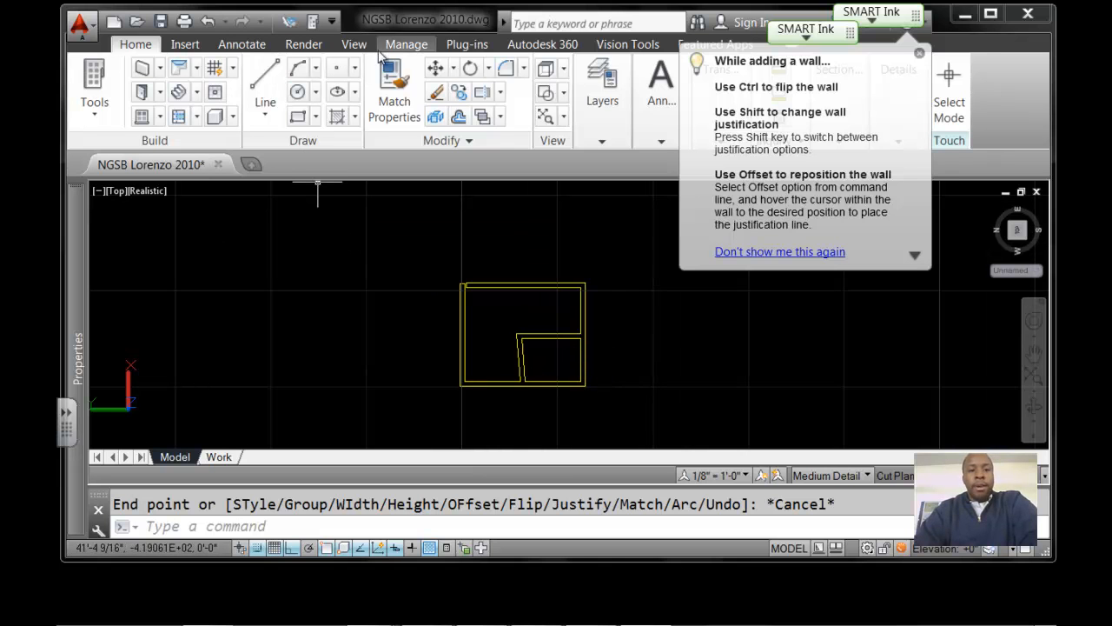
click(561, 385)
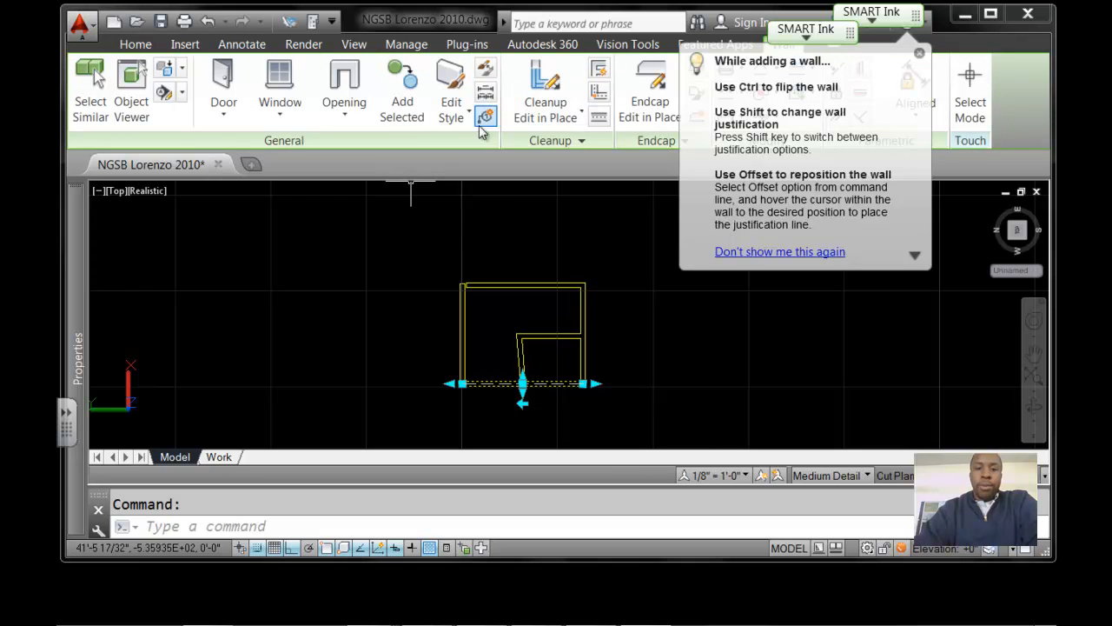
click(561, 286)
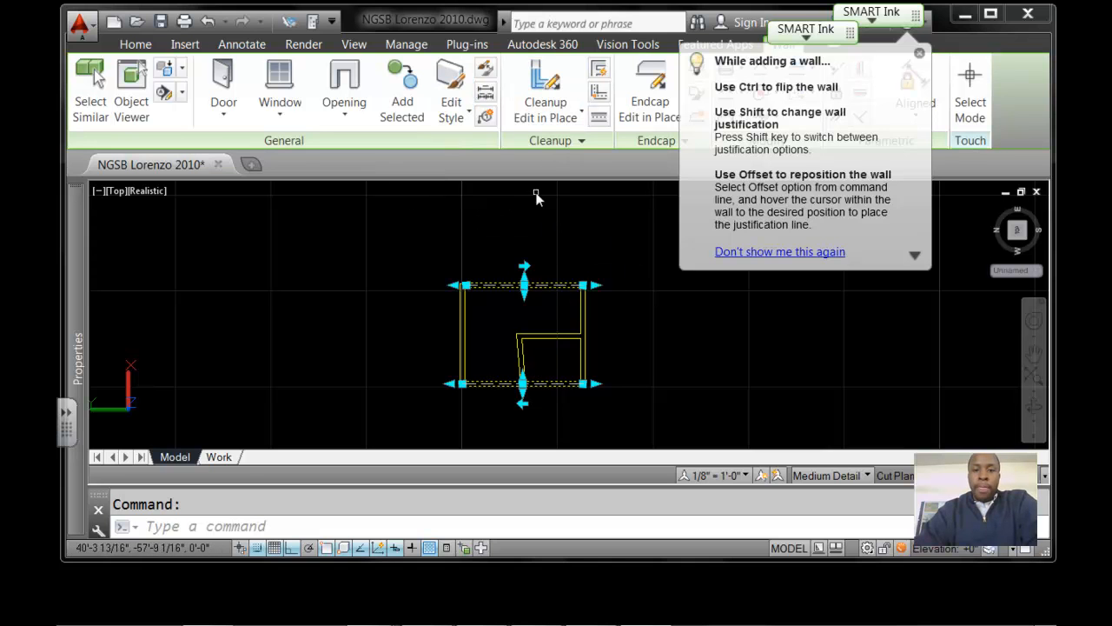
click(487, 95)
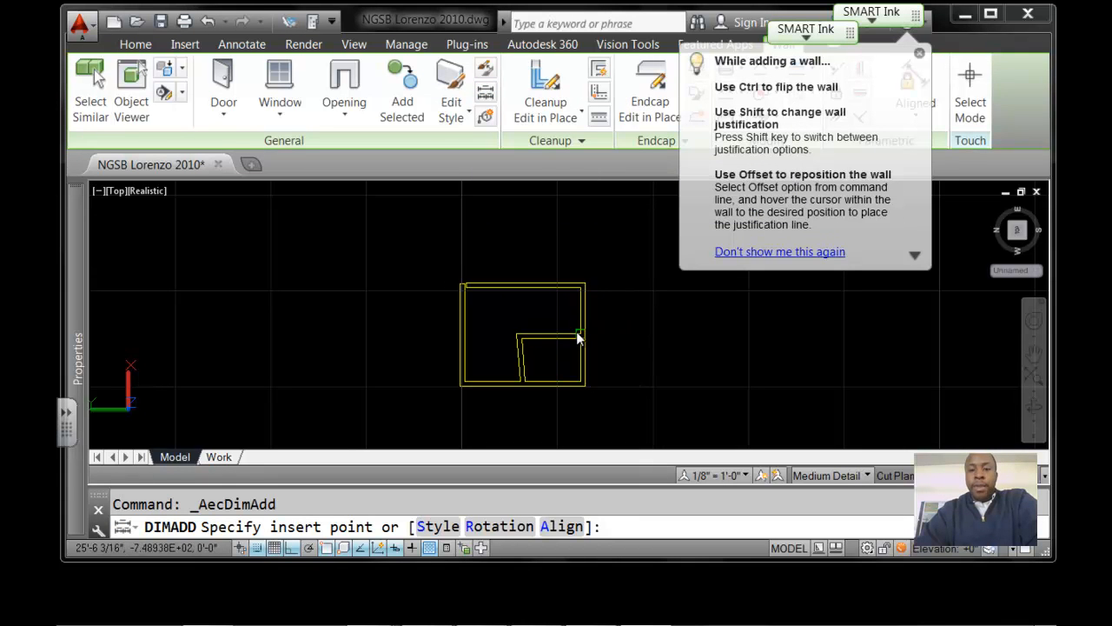
click(666, 338)
scroll(662, 363, up, 2)
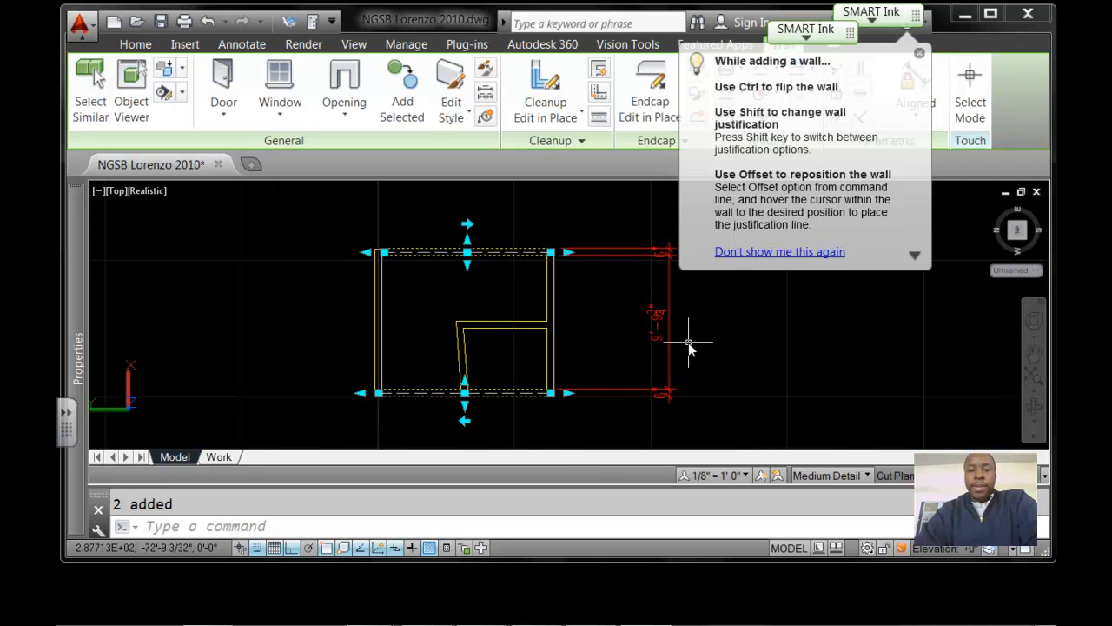
Offset the upper wall outward to about 12' clear and bring it back to about 9'-10" from the lower wall
click(141, 47)
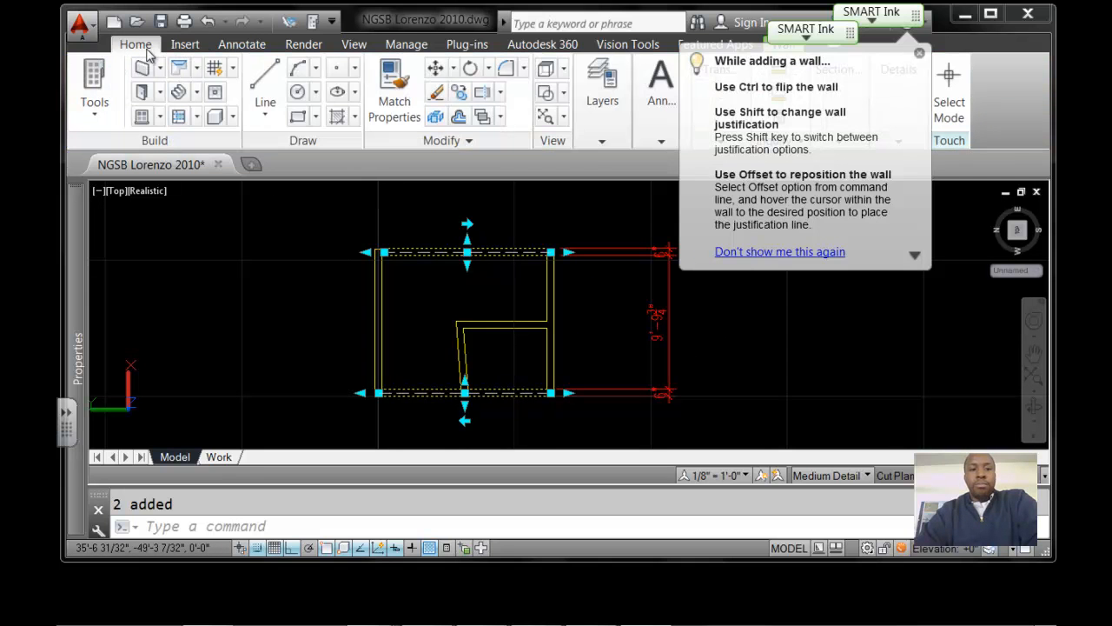
click(467, 252)
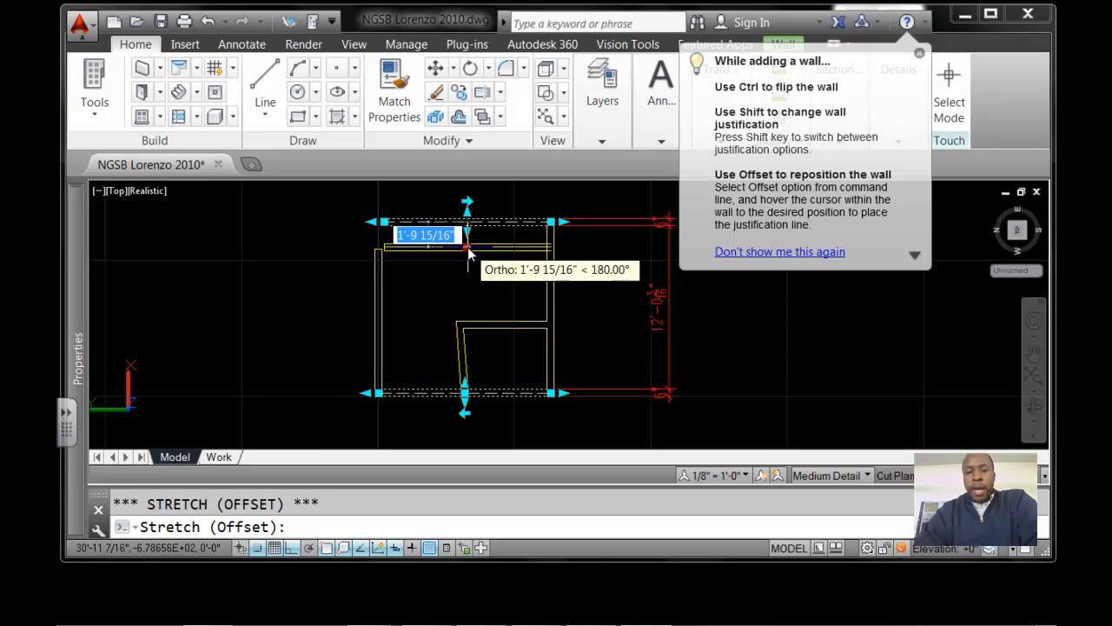
key(Escape)
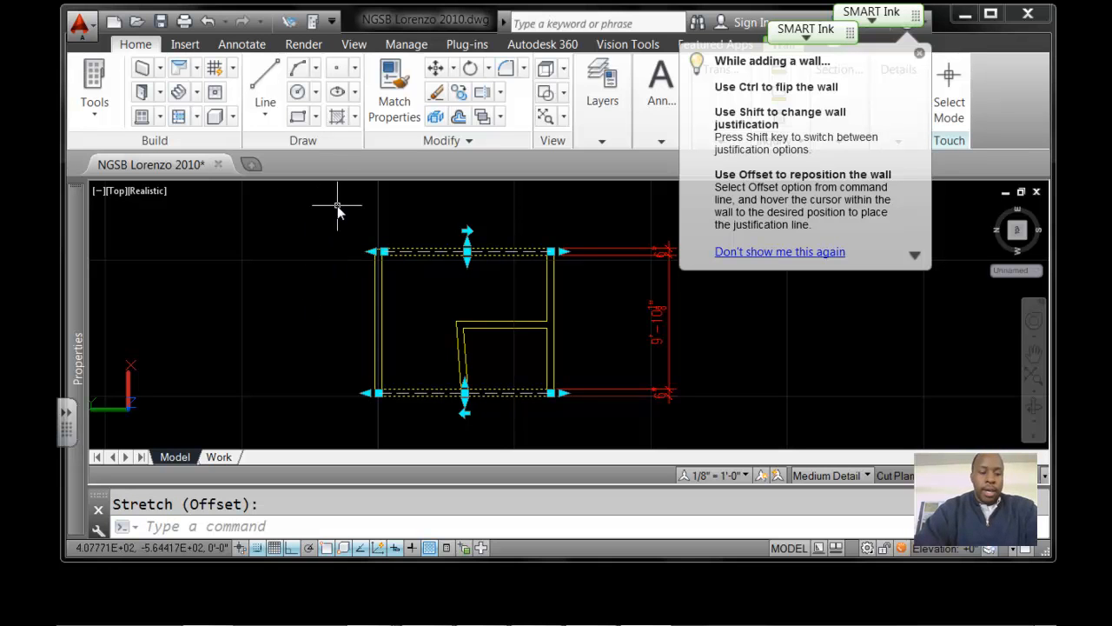
key(Escape)
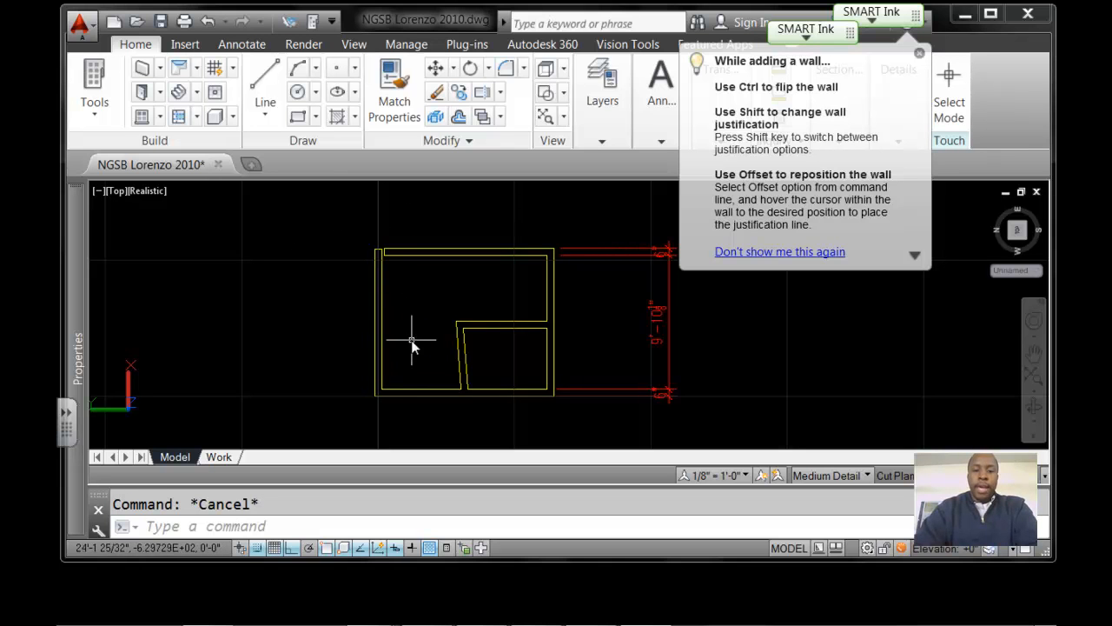
Add an AEC Dimension Exterior for the upper and lower walls, placed to the left of the room
click(242, 44)
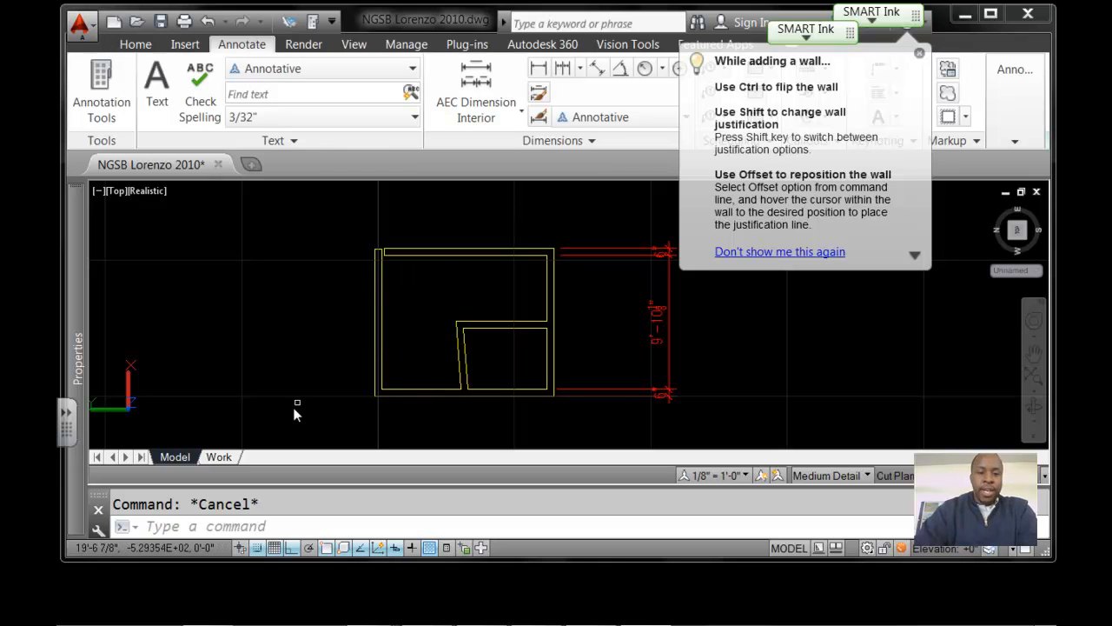
click(411, 392)
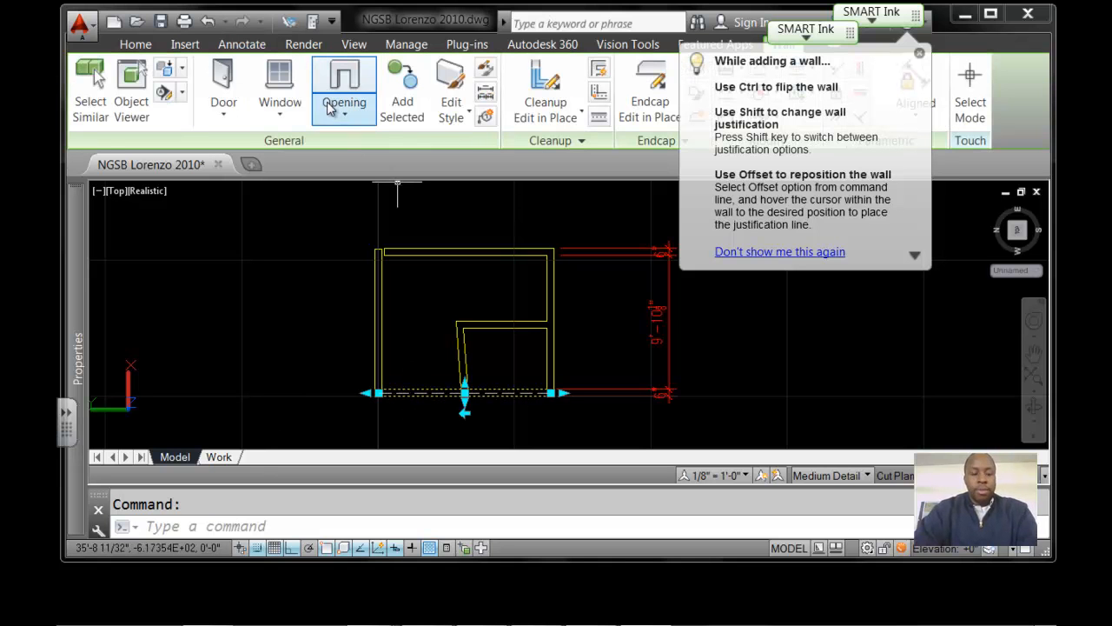
key(Escape)
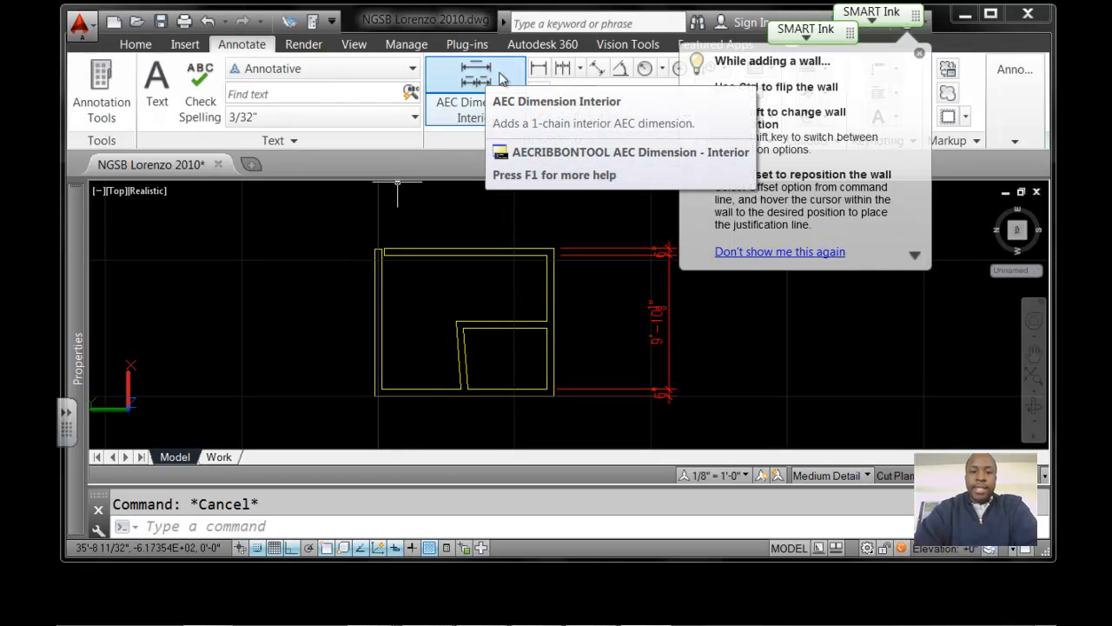
click(474, 110)
click(514, 115)
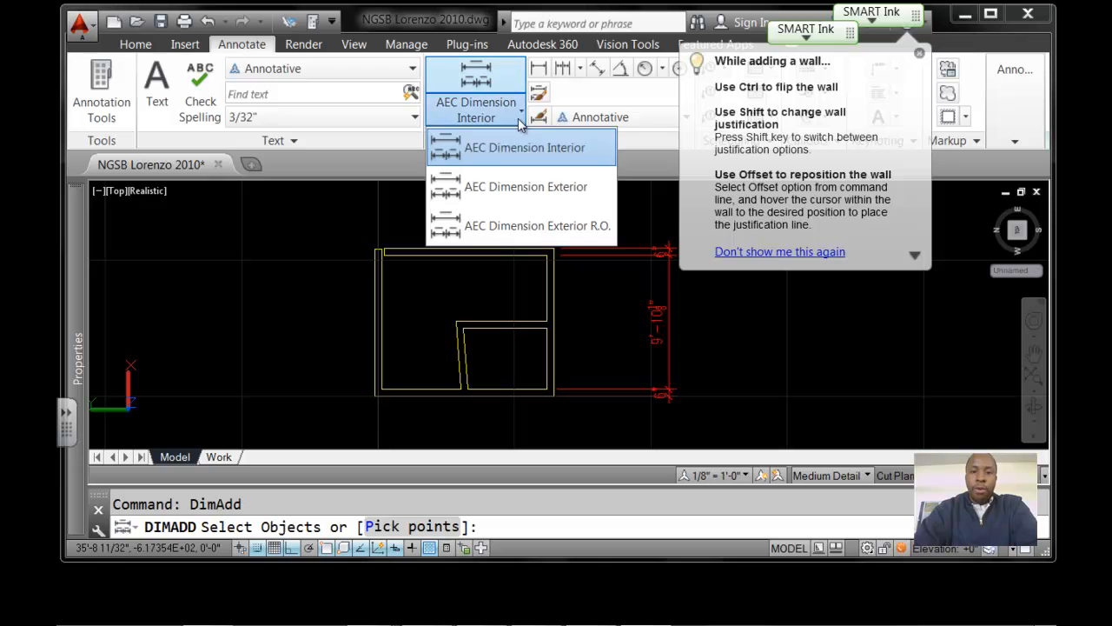
click(490, 184)
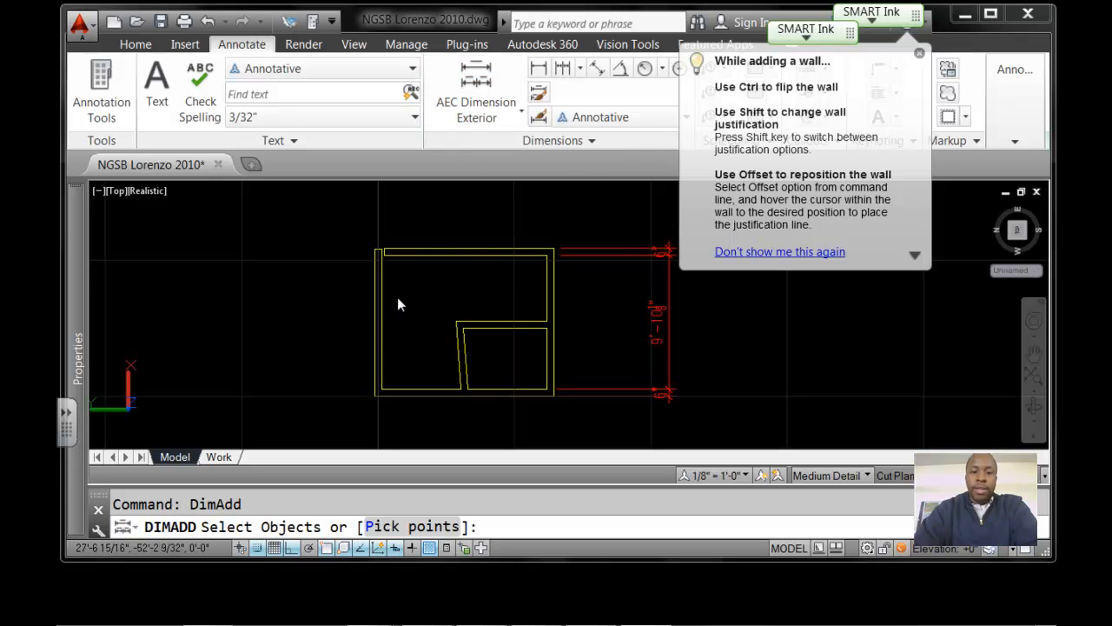
click(422, 255)
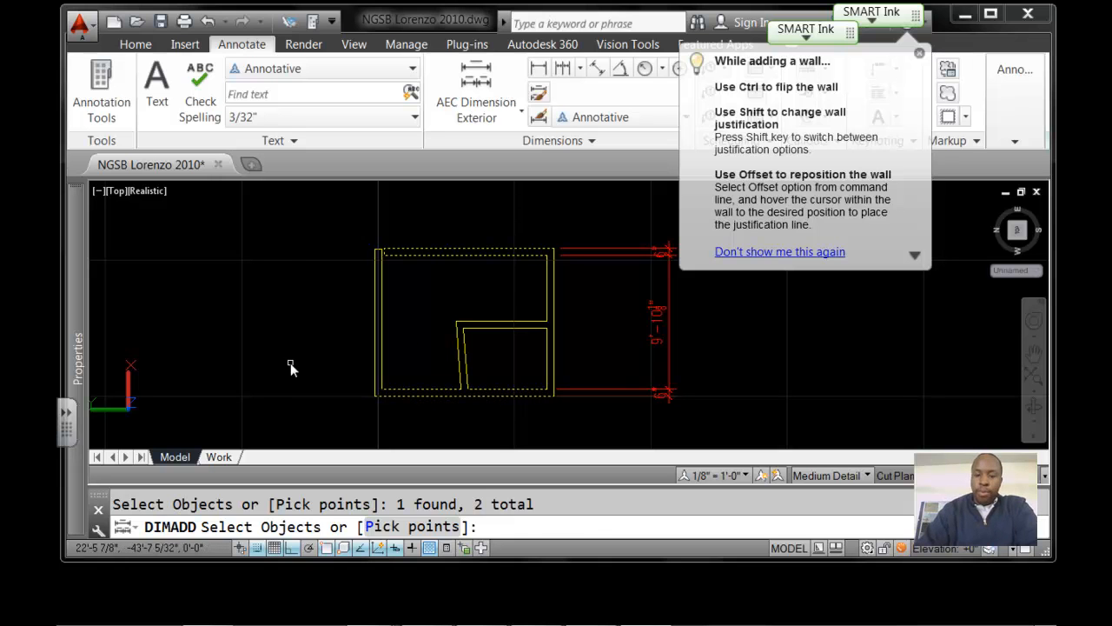
key(Return)
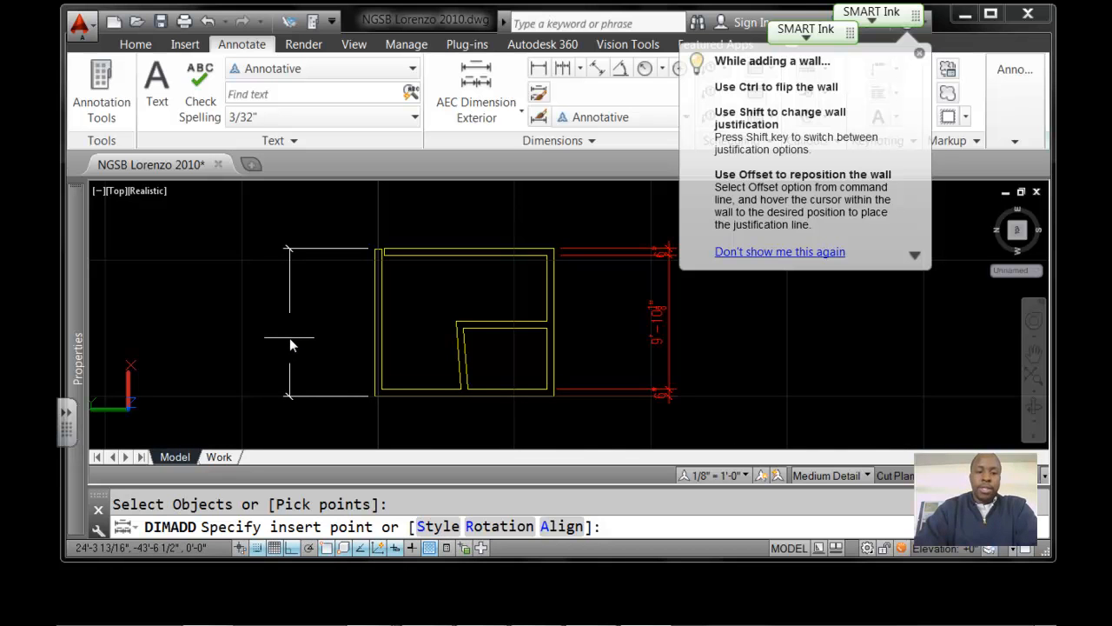
click(290, 345)
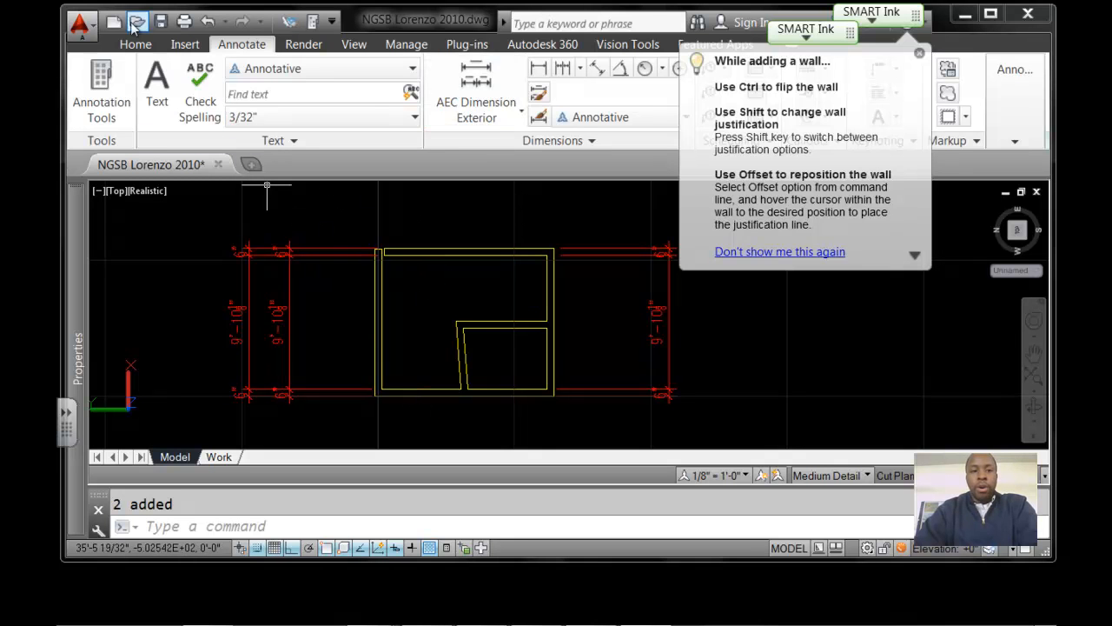
Stretch the lower wall outward in parallel, to about 11'-4" clear from the upper wall
click(135, 44)
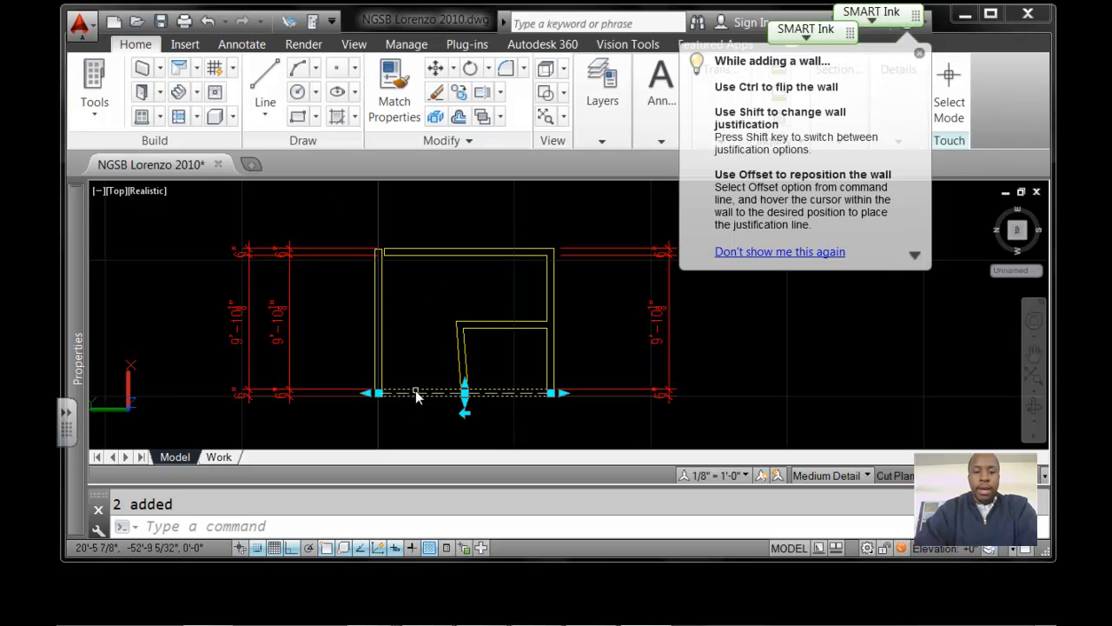
click(416, 393)
click(463, 397)
click(464, 414)
mouse_move(465, 416)
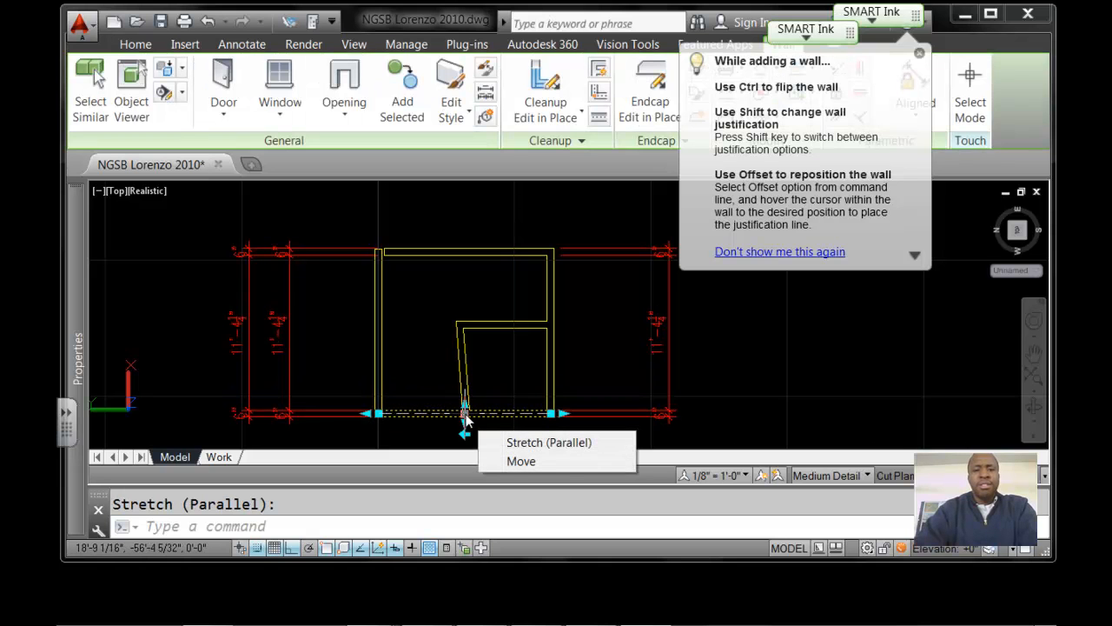
Erase the exterior dimension chains left of the room together with the lower wall
click(302, 262)
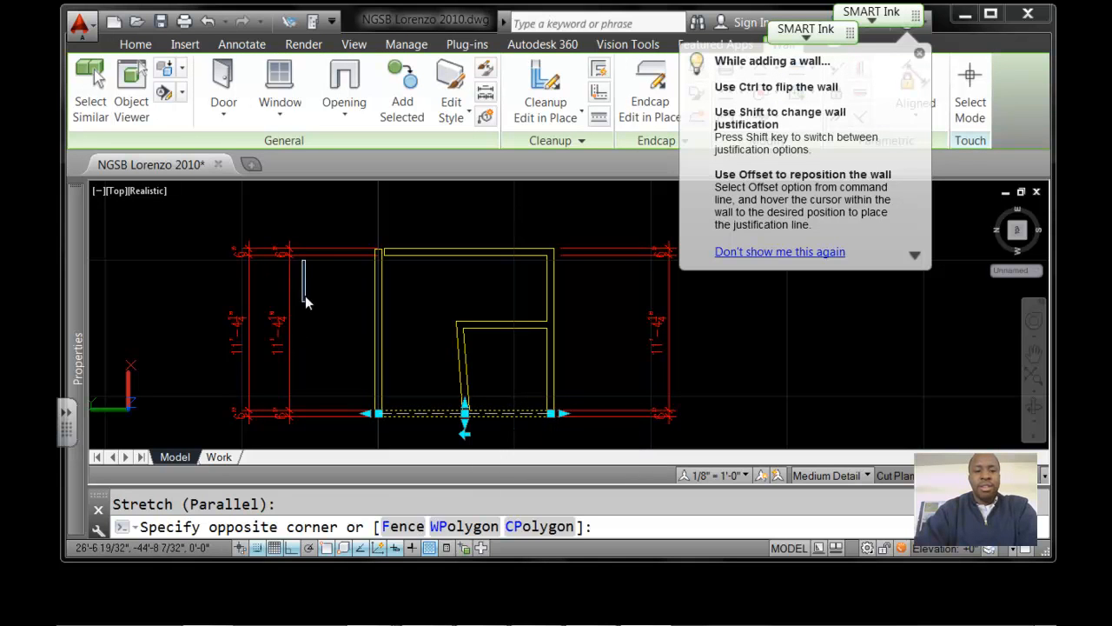
click(314, 245)
click(302, 214)
click(246, 434)
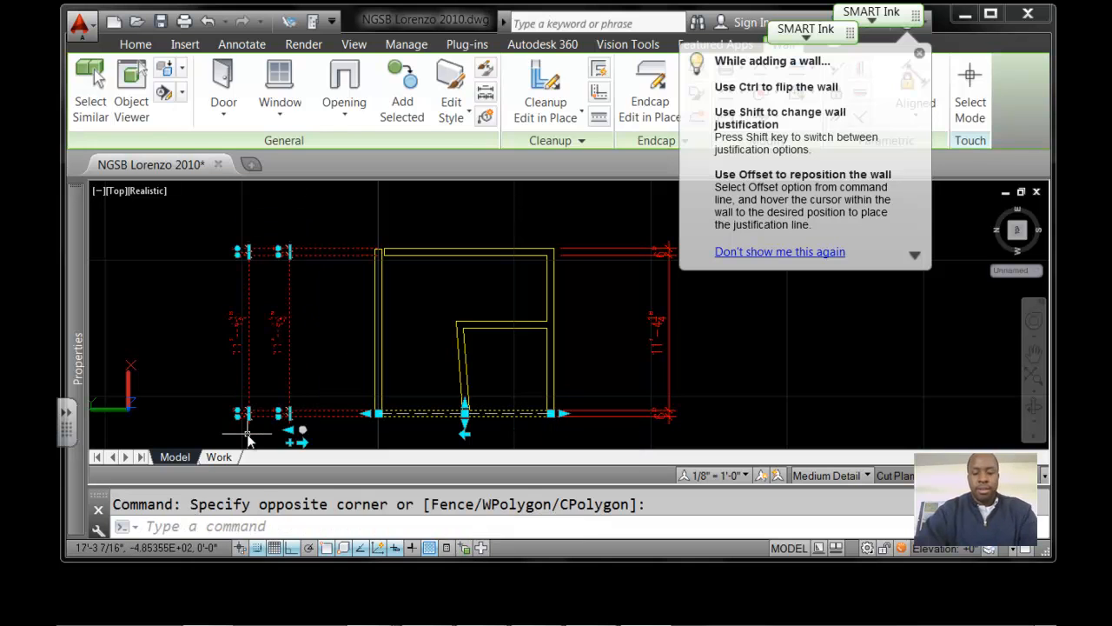
click(248, 439)
key(Delete)
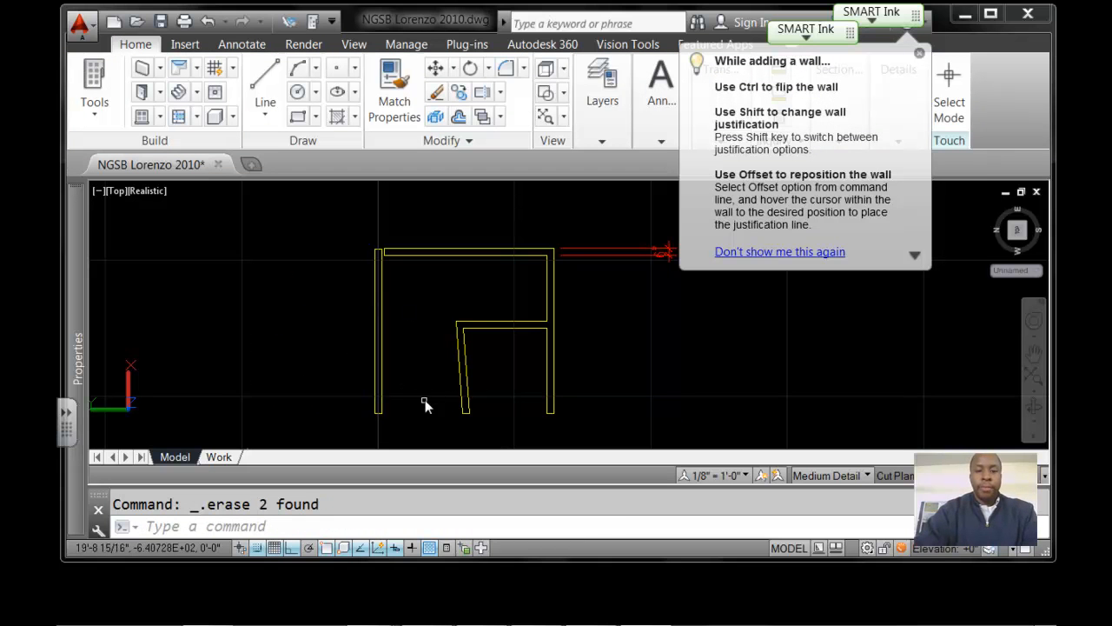
Undo the last erase to restore the lower wall, and erase only the exterior dimension chains left of the room
key(ctrl+z)
click(333, 416)
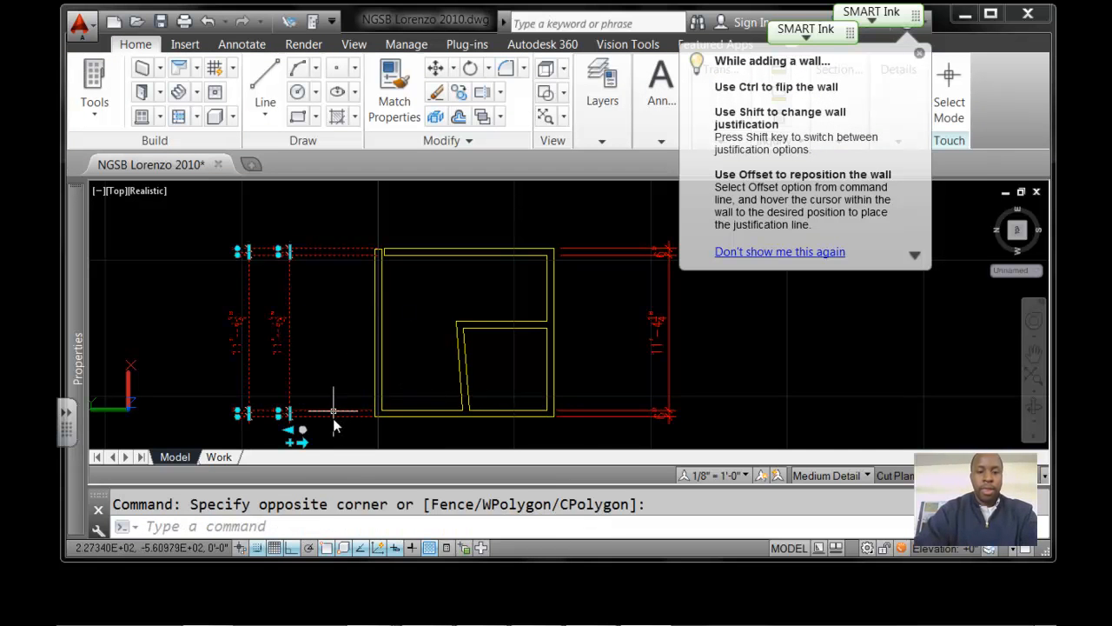
click(335, 445)
key(Delete)
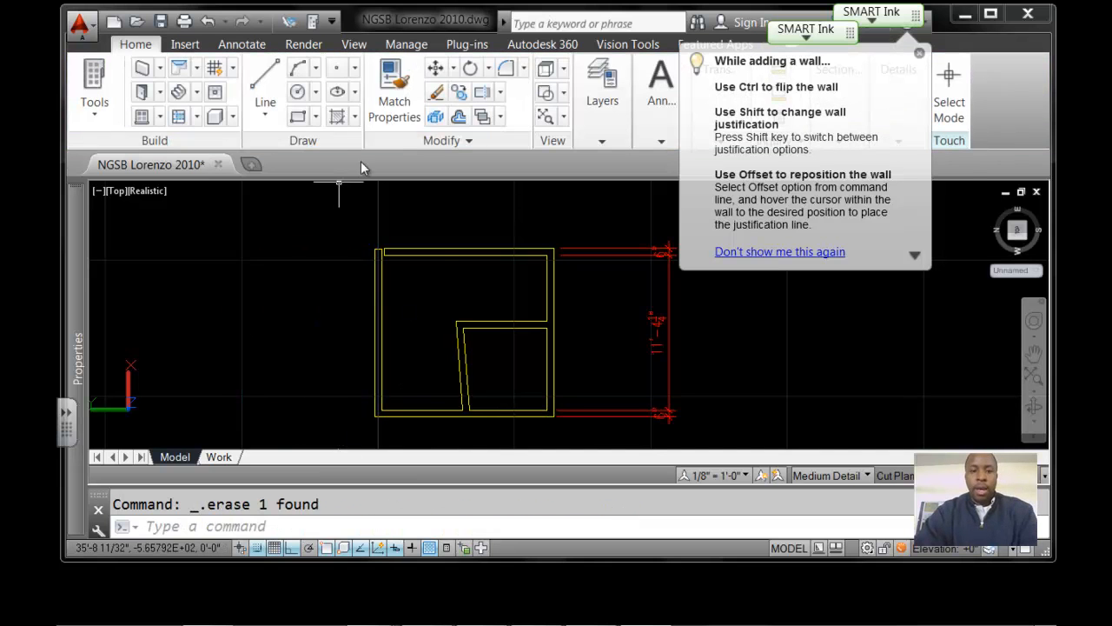
Add a linear dimension from the upper wall's outer left corner to the lower wall's outer left corner, placed left of the room
click(419, 255)
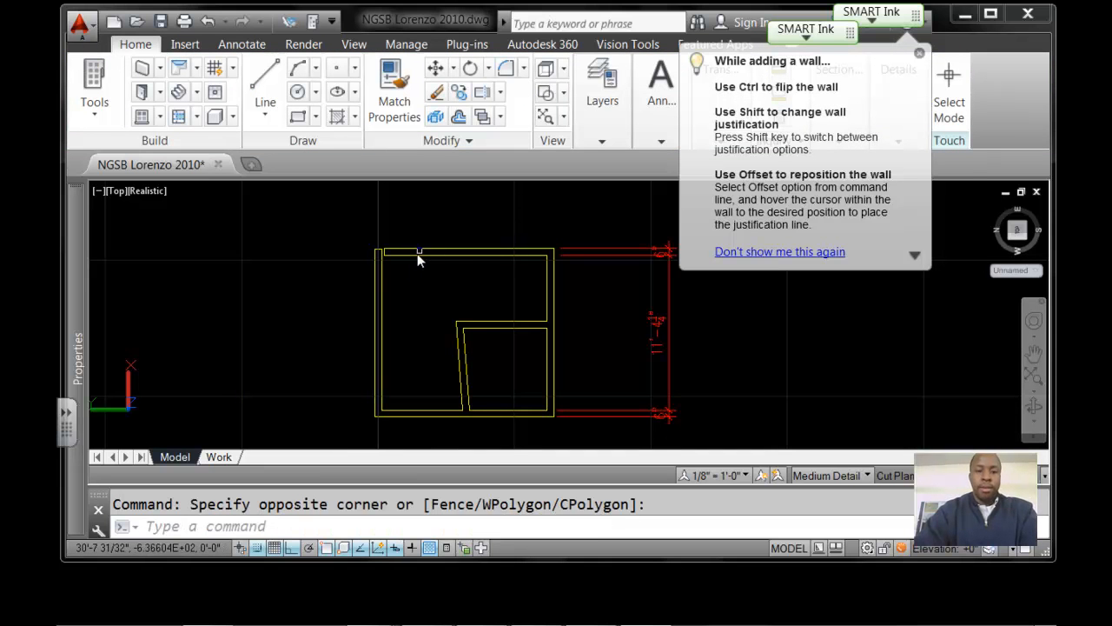
click(422, 252)
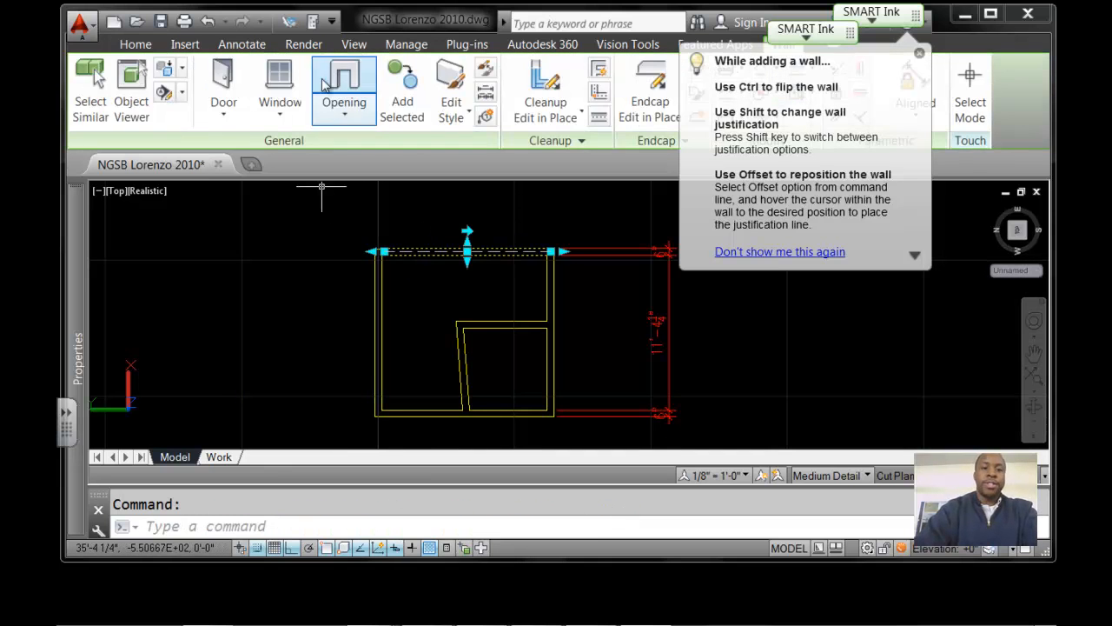
click(242, 45)
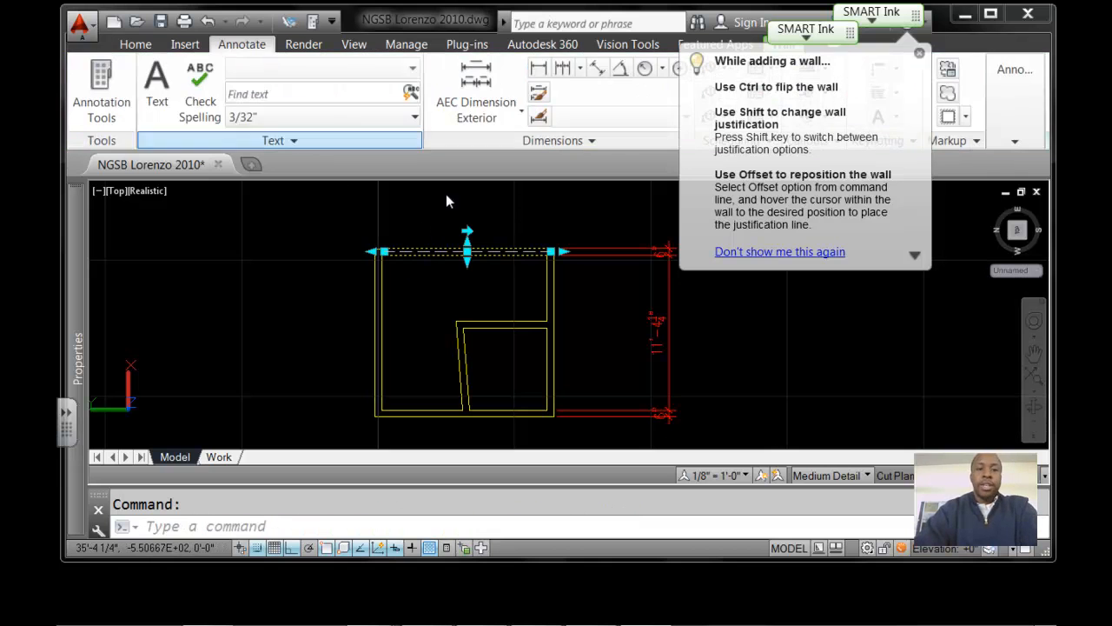
click(540, 70)
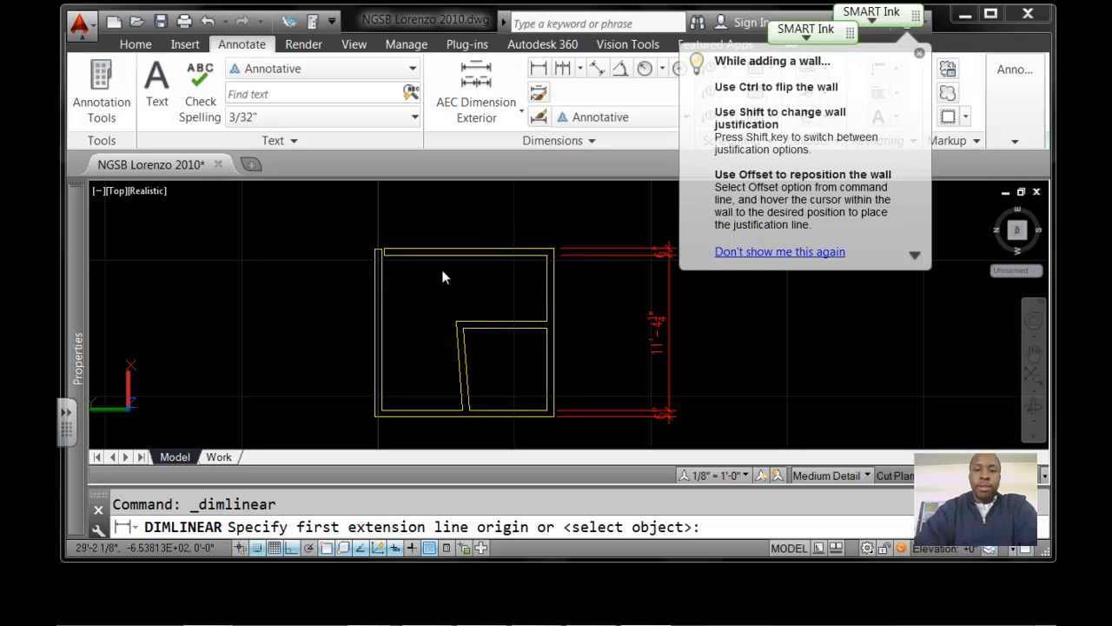
click(383, 249)
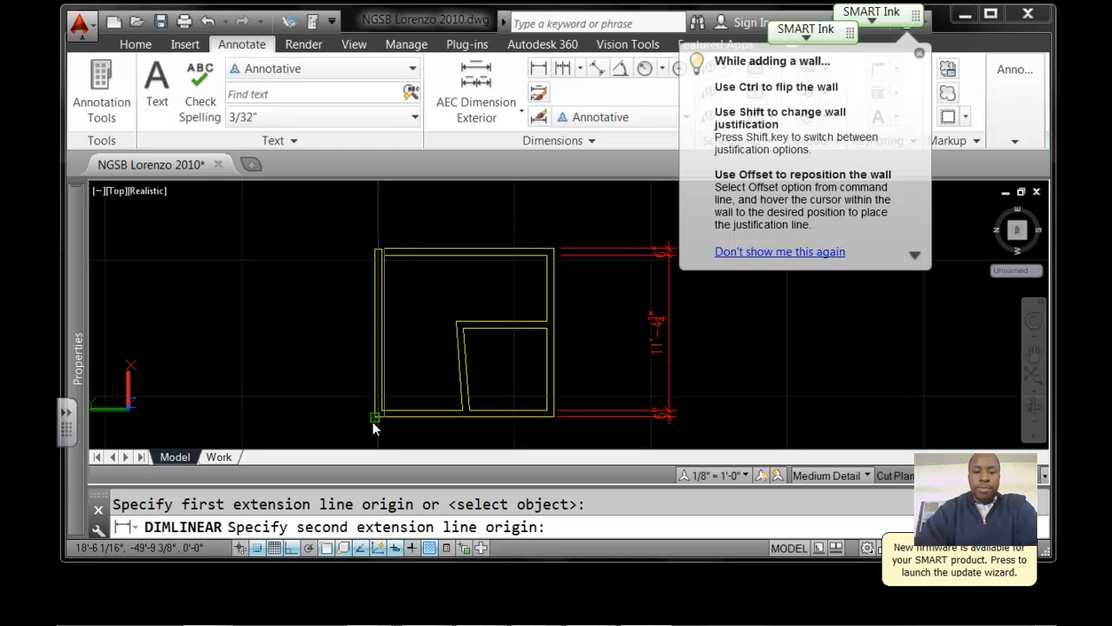
click(374, 419)
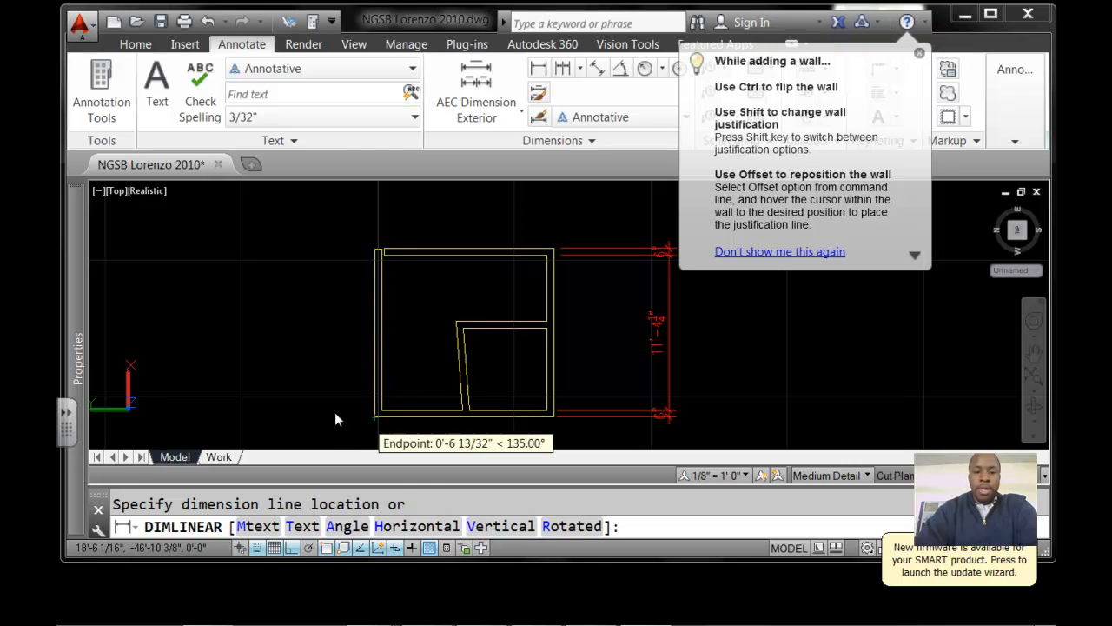
click(257, 394)
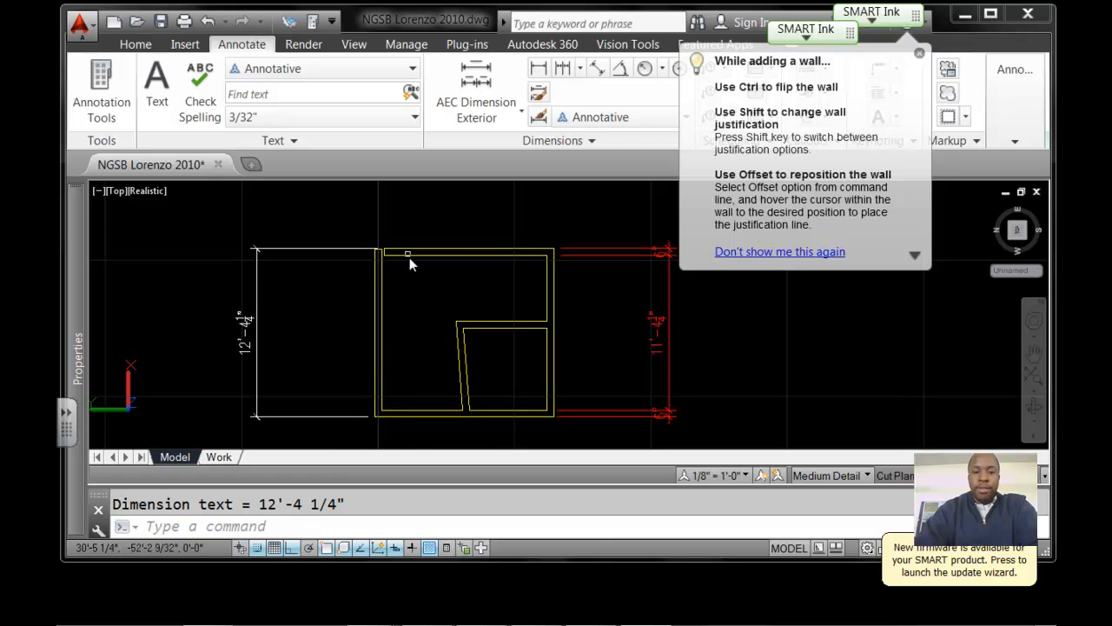
Stretch the lower wall outward in parallel by about 1'-5 5/8"
click(418, 414)
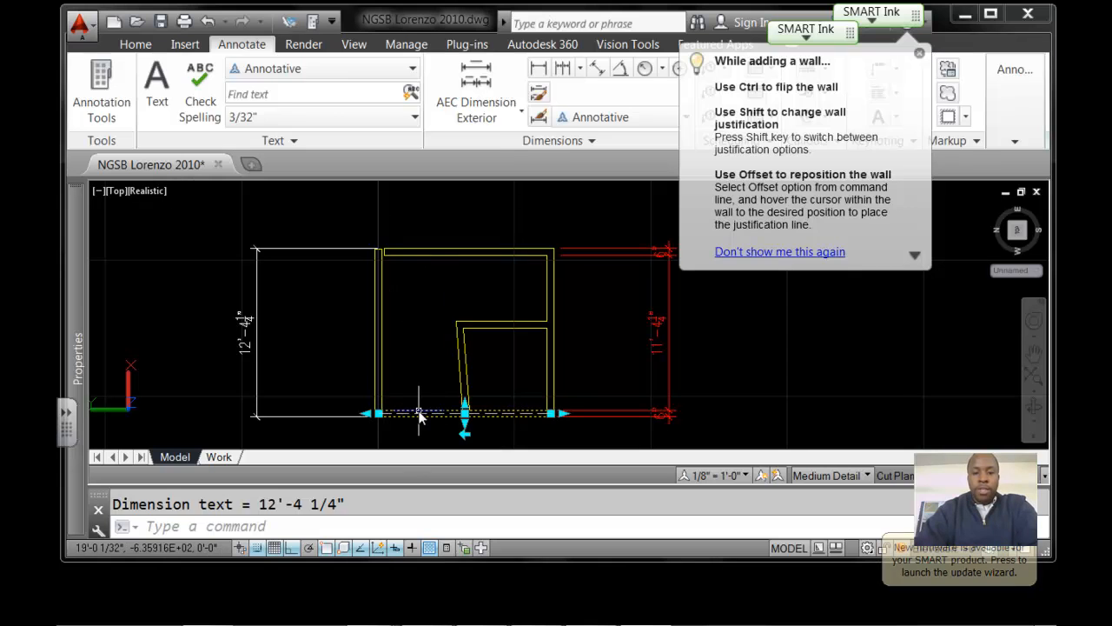
click(465, 423)
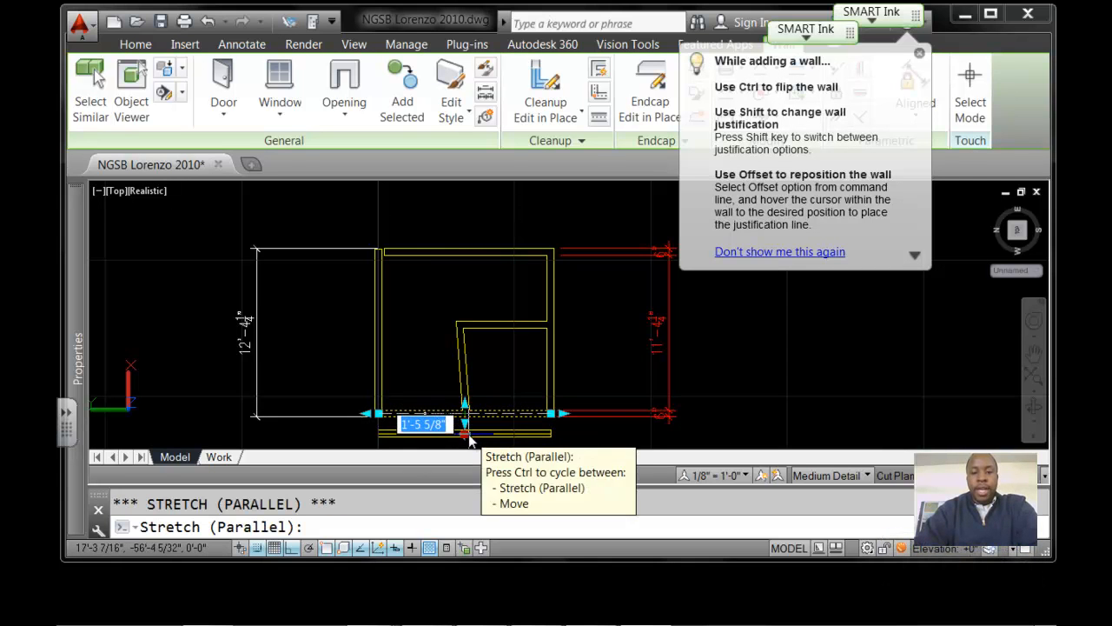
click(469, 439)
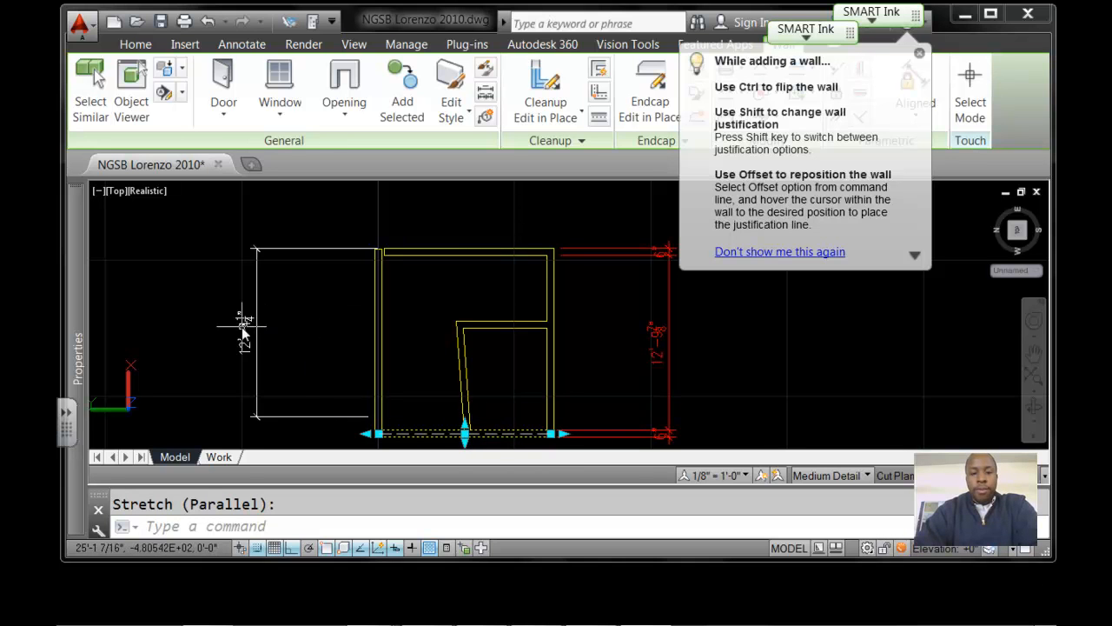
Stretch the lower origin of the linear dimension left of the room to the moved lower wall's inner face, and clear the selection
click(322, 417)
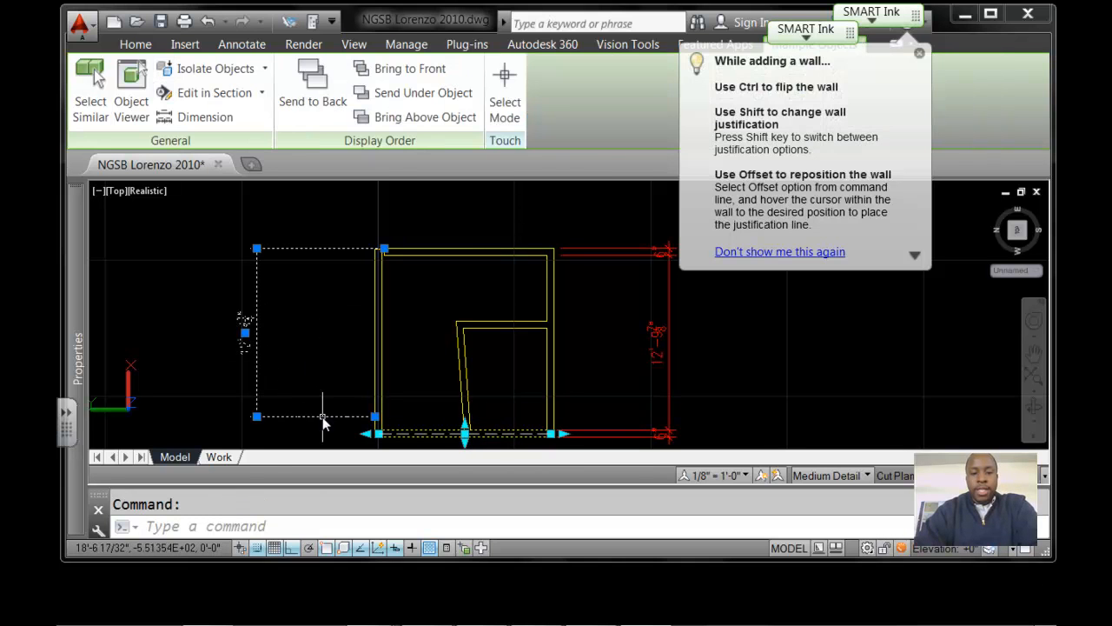
click(374, 417)
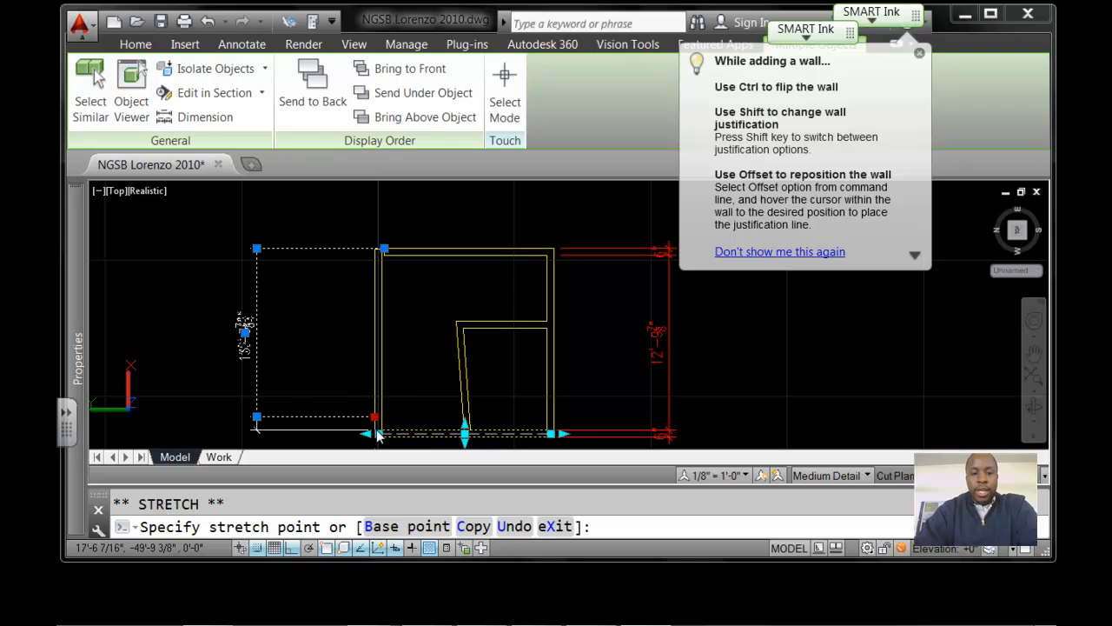
click(376, 434)
click(217, 293)
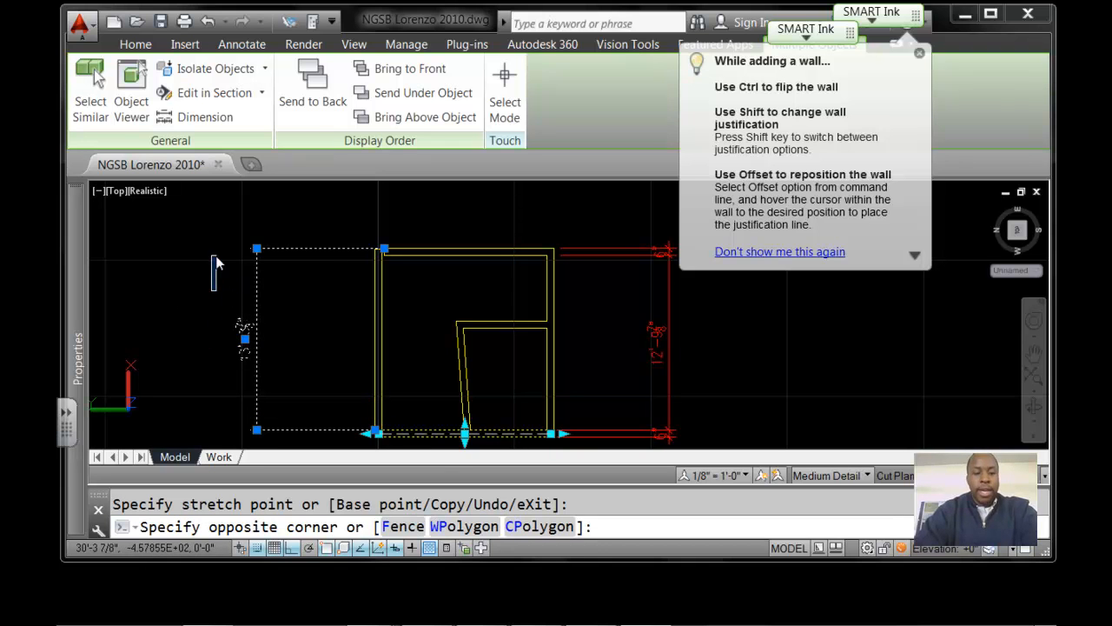
key(Escape)
key(Escape)
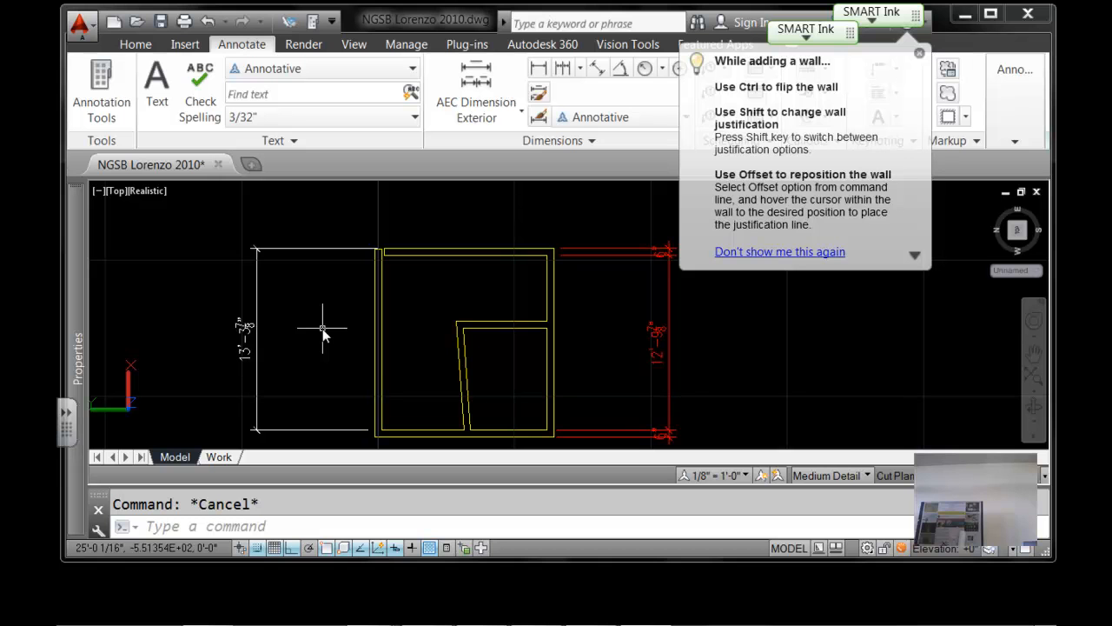
Insert the D-Size Layout from the Tutorial-iArch template as a new layout alongside the Work layout
scroll(429, 321, down, 3)
mouse_move(404, 382)
middle_down()
mouse_move(591, 368)
mouse_move(626, 342)
middle_up()
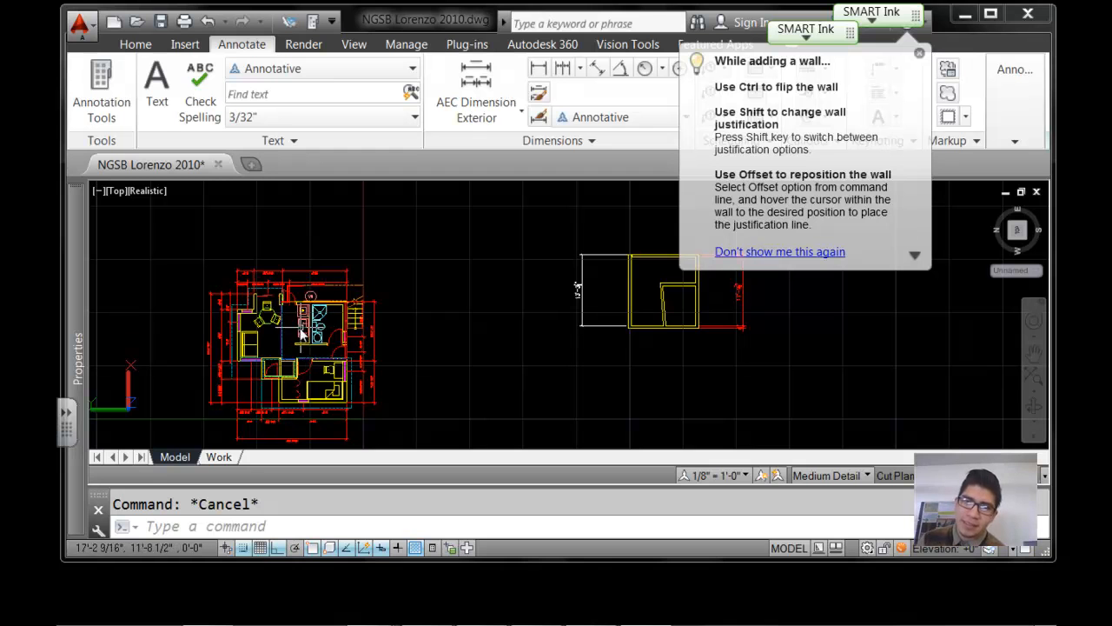
click(229, 457)
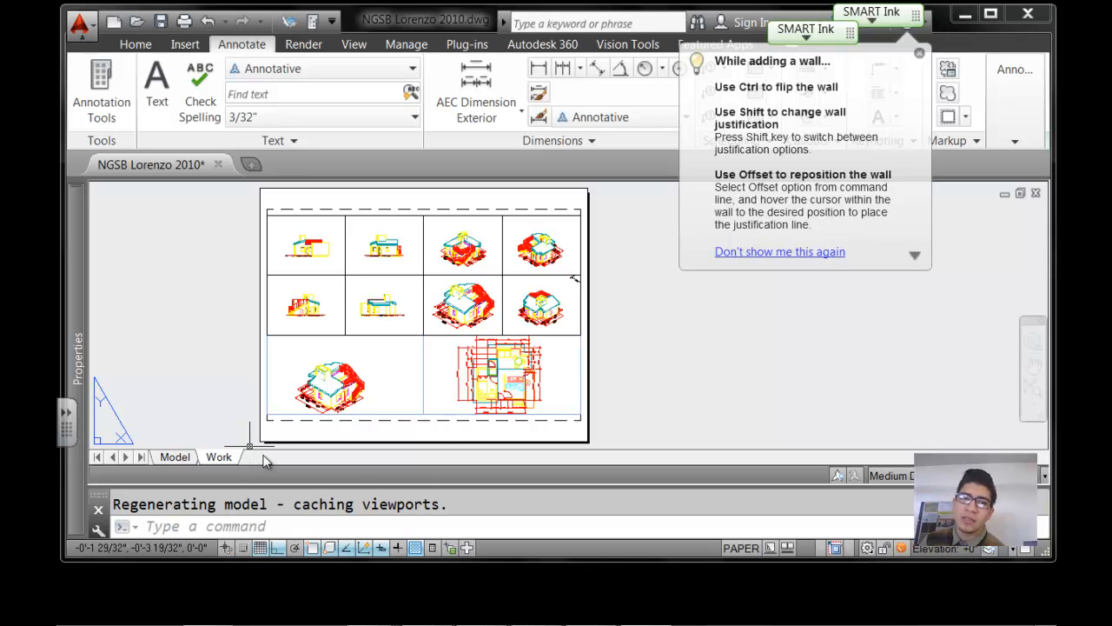
right_click(225, 457)
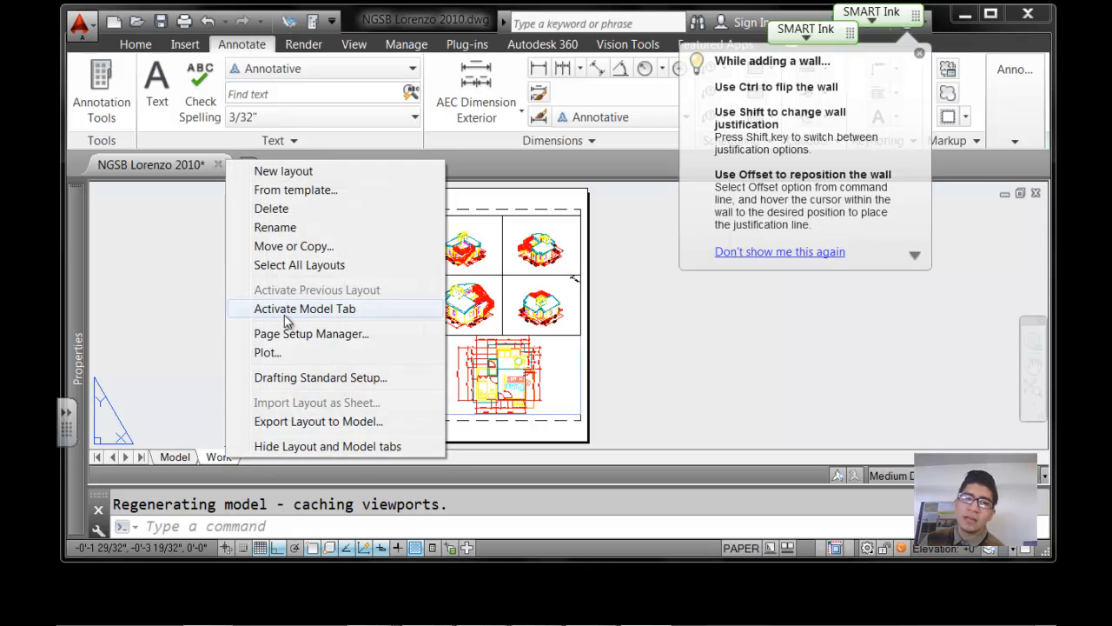
click(298, 191)
drag(661, 227, 660, 400)
double_click(513, 167)
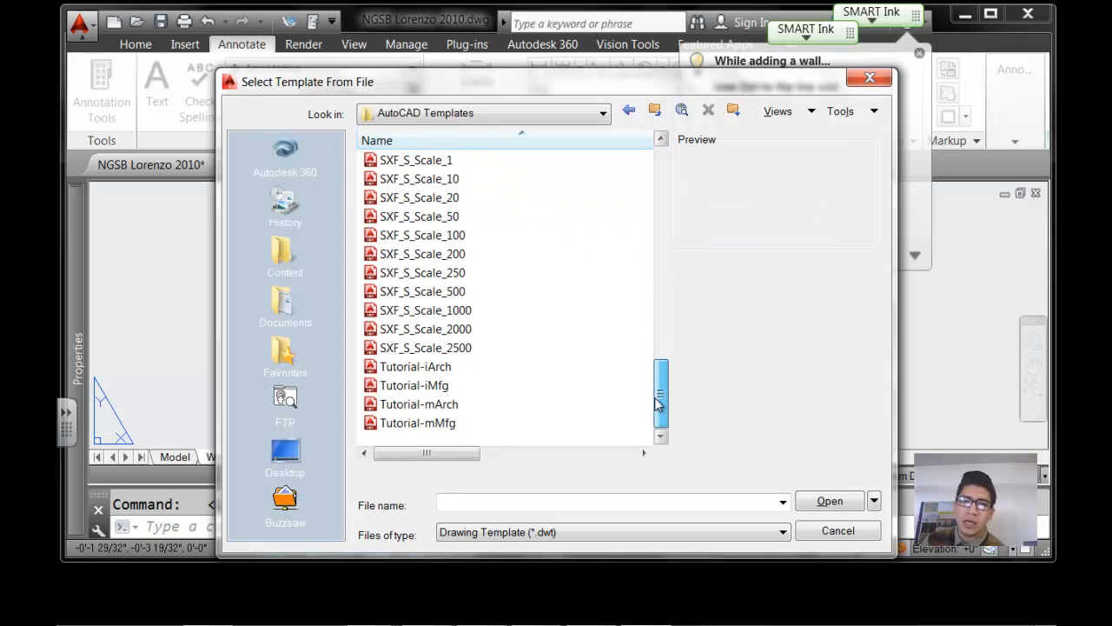
click(446, 369)
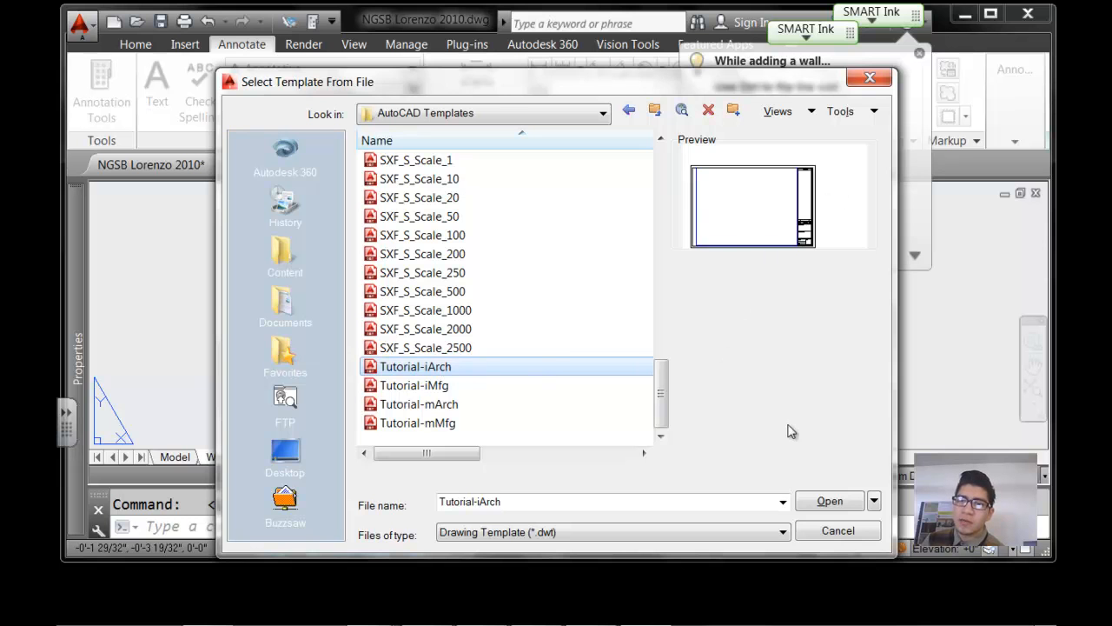
click(827, 501)
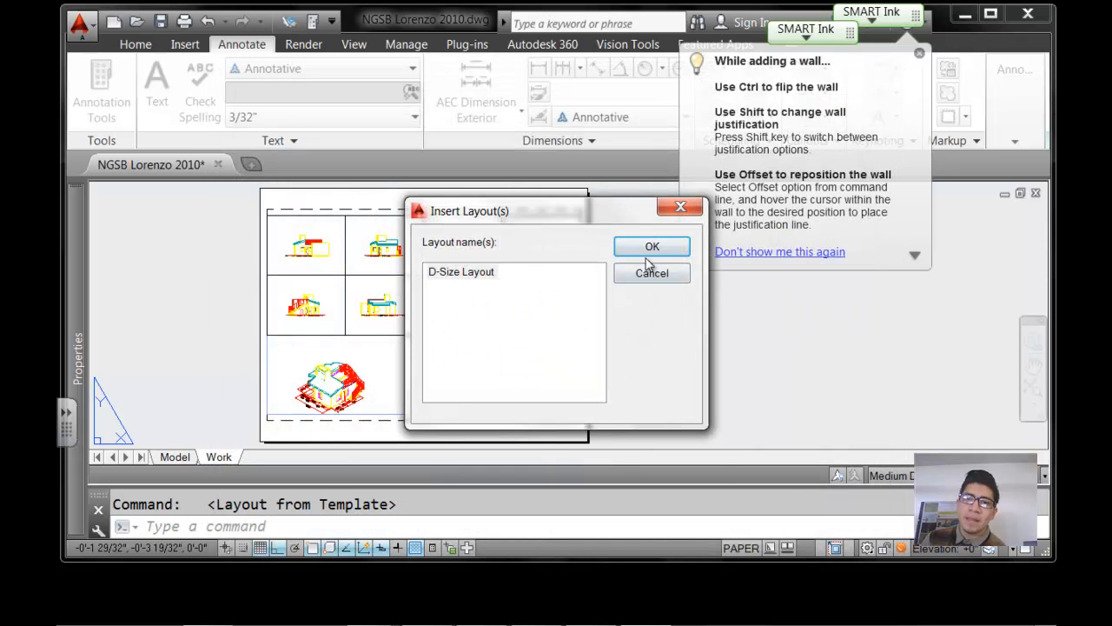
click(653, 251)
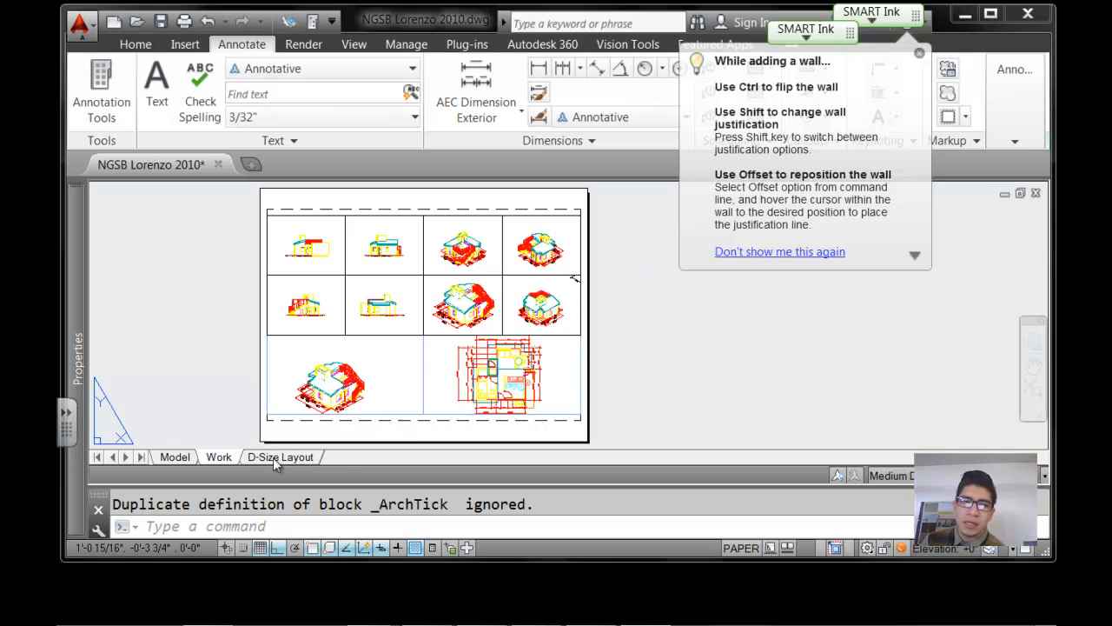
Open the D-Size Layout, dismiss the wall tips balloon, and erase the viewport showing the floor plan
click(275, 458)
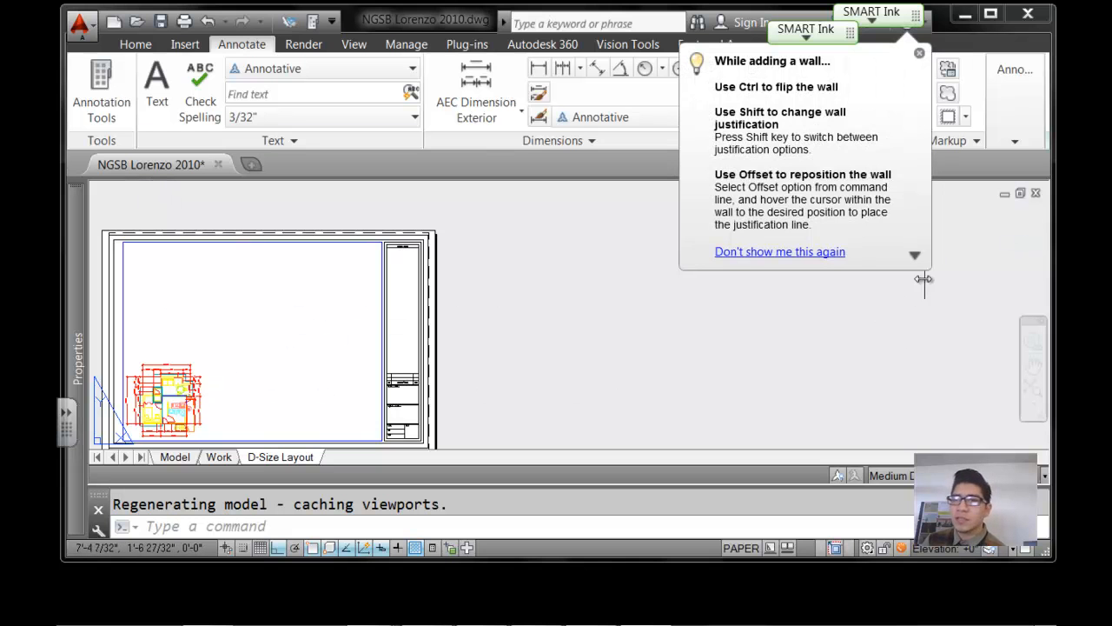
click(1034, 393)
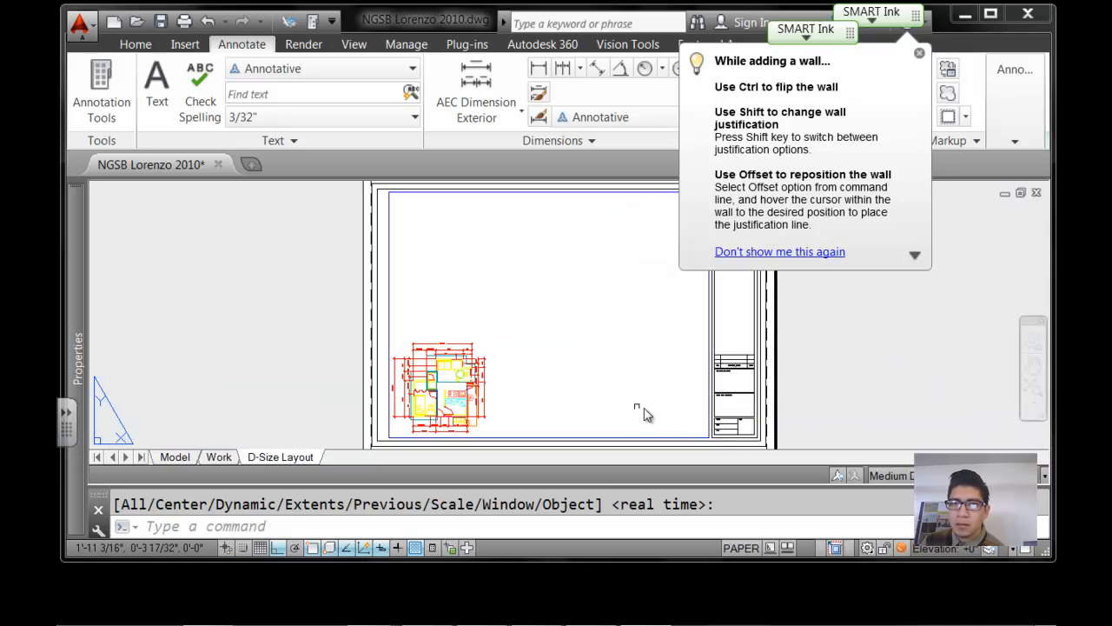
key(Escape)
click(504, 193)
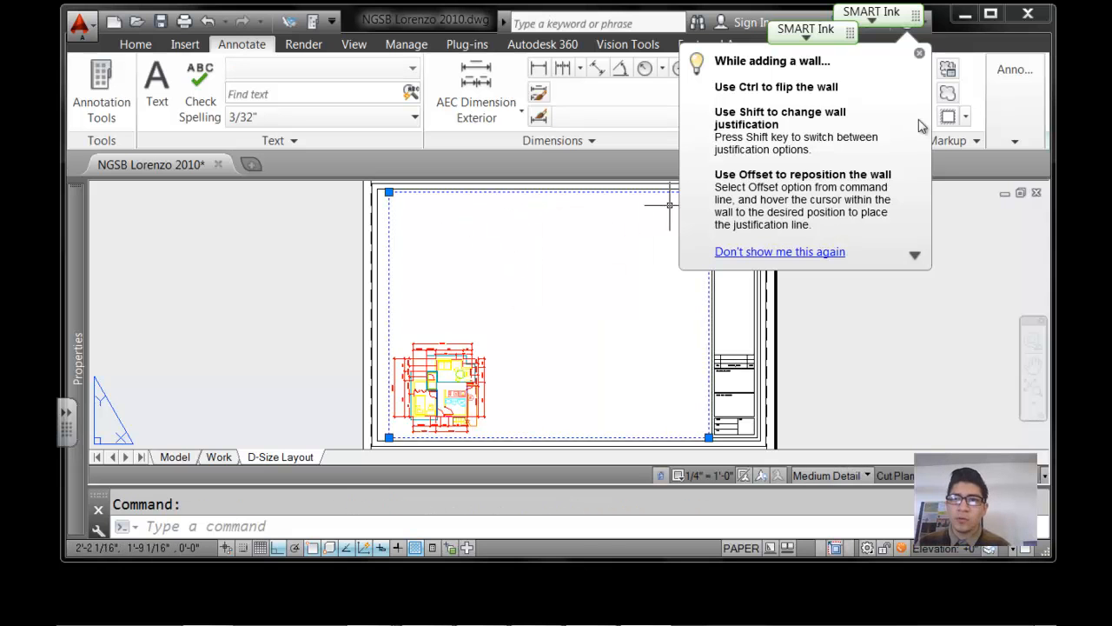
click(919, 55)
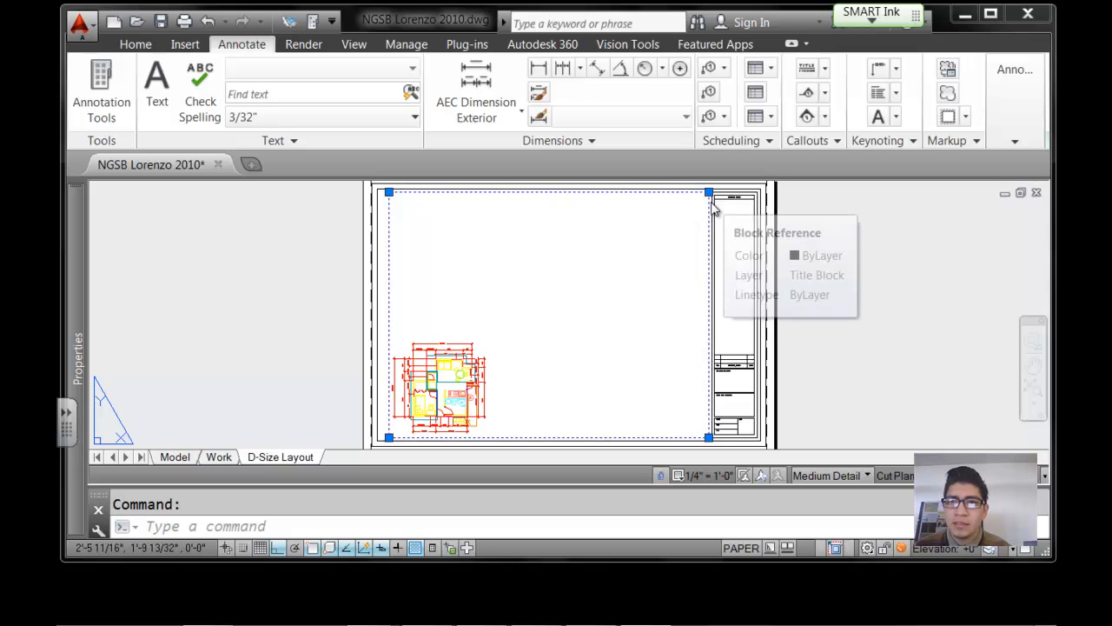
key(Delete)
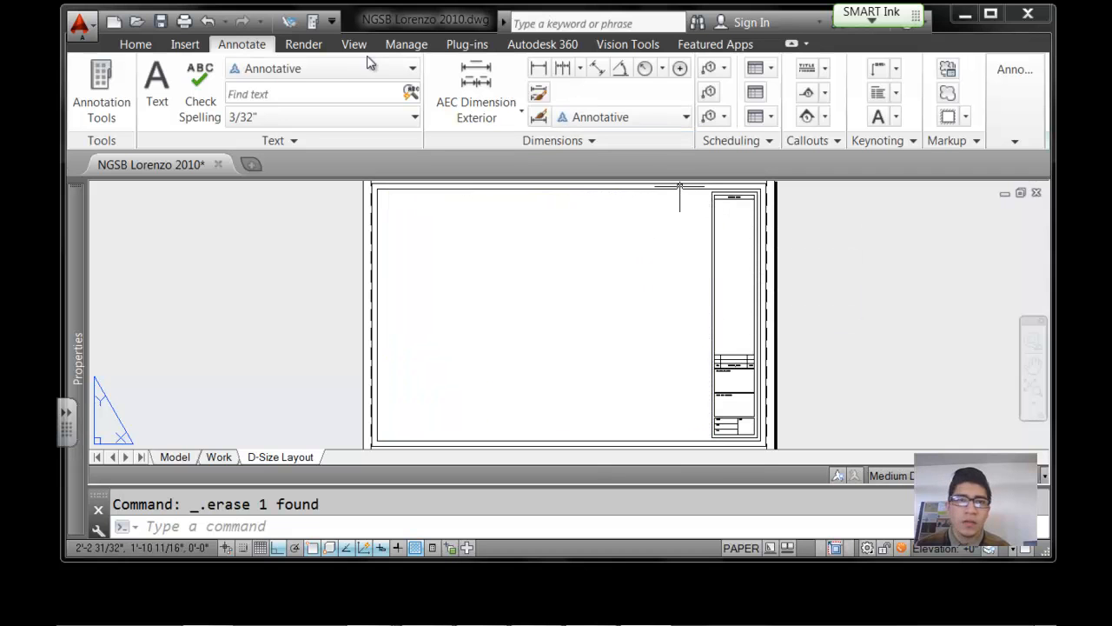
Create rectangular viewports filling the blank sheet area from the inner border's upper-left corner to the title block's lower-left corner
click(150, 46)
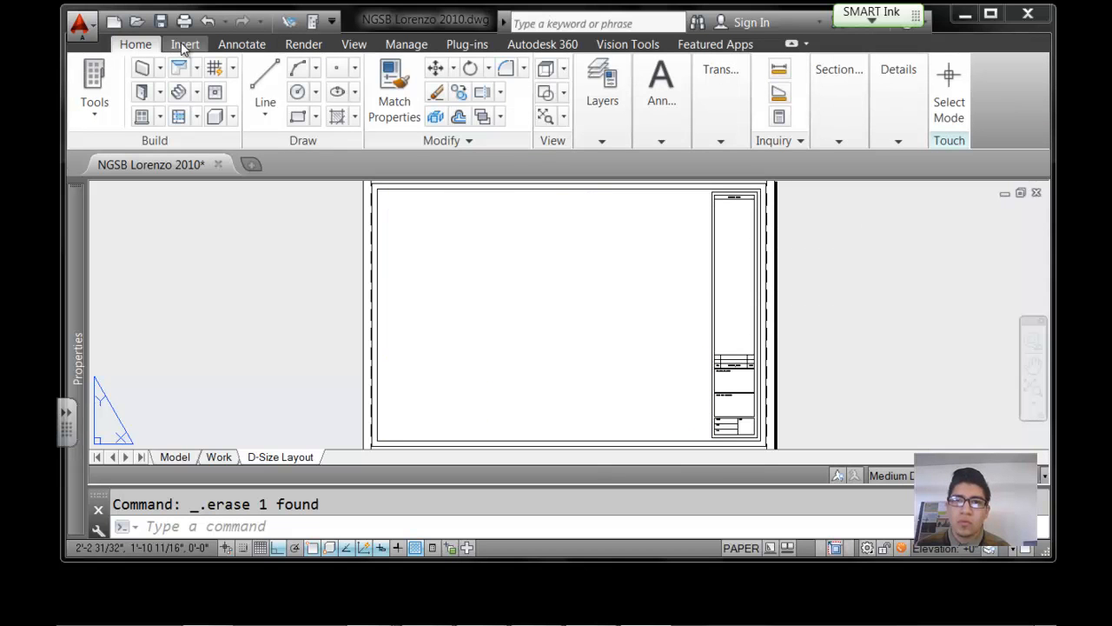
click(182, 43)
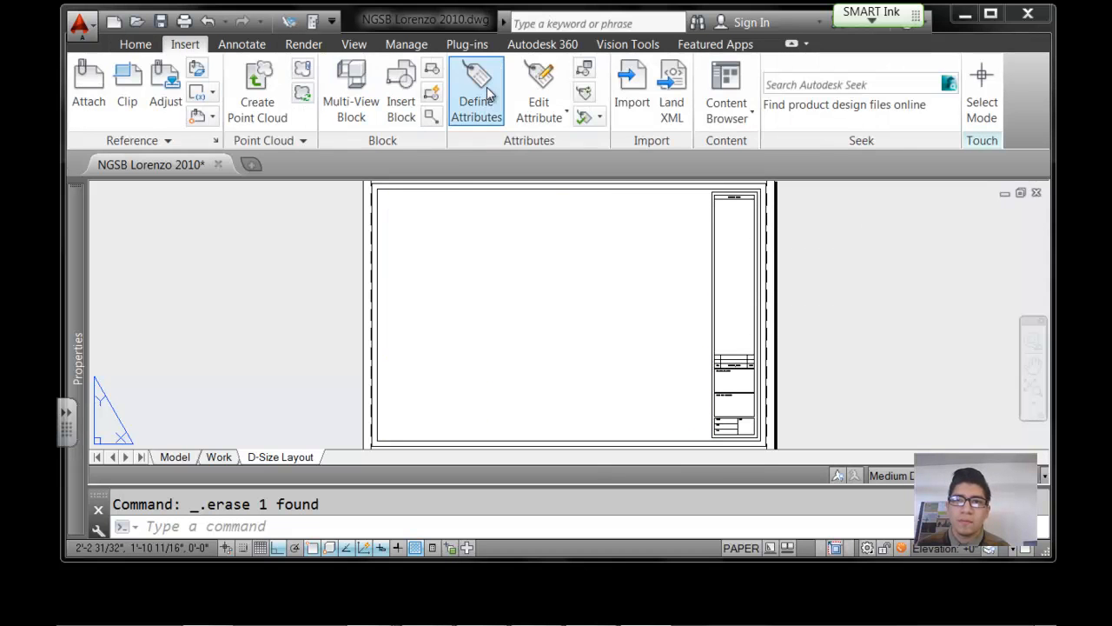
click(240, 44)
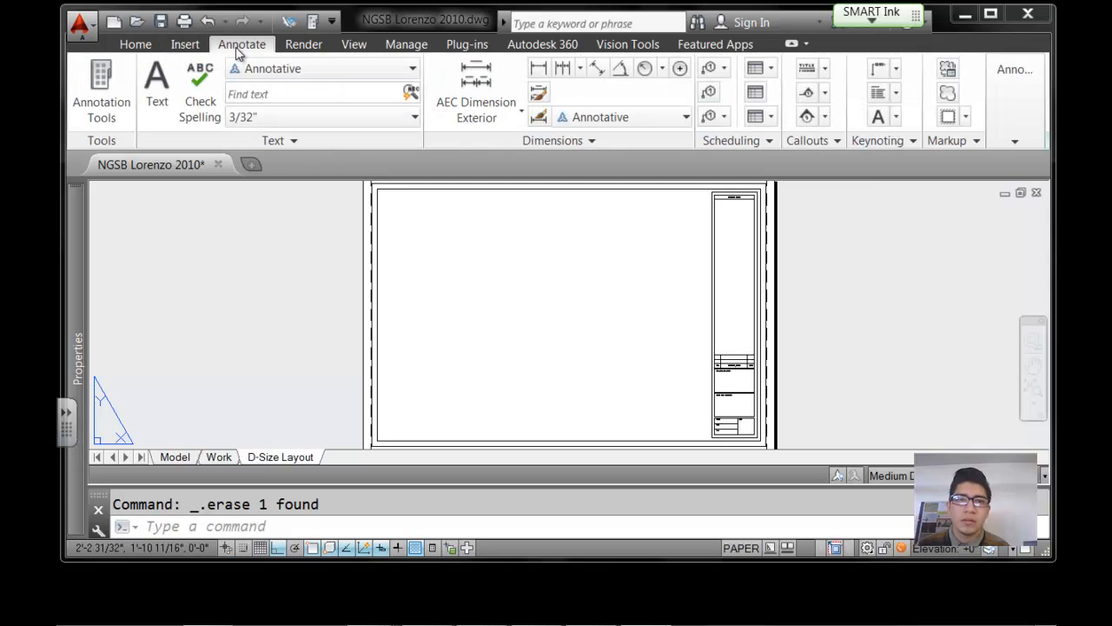
click(356, 45)
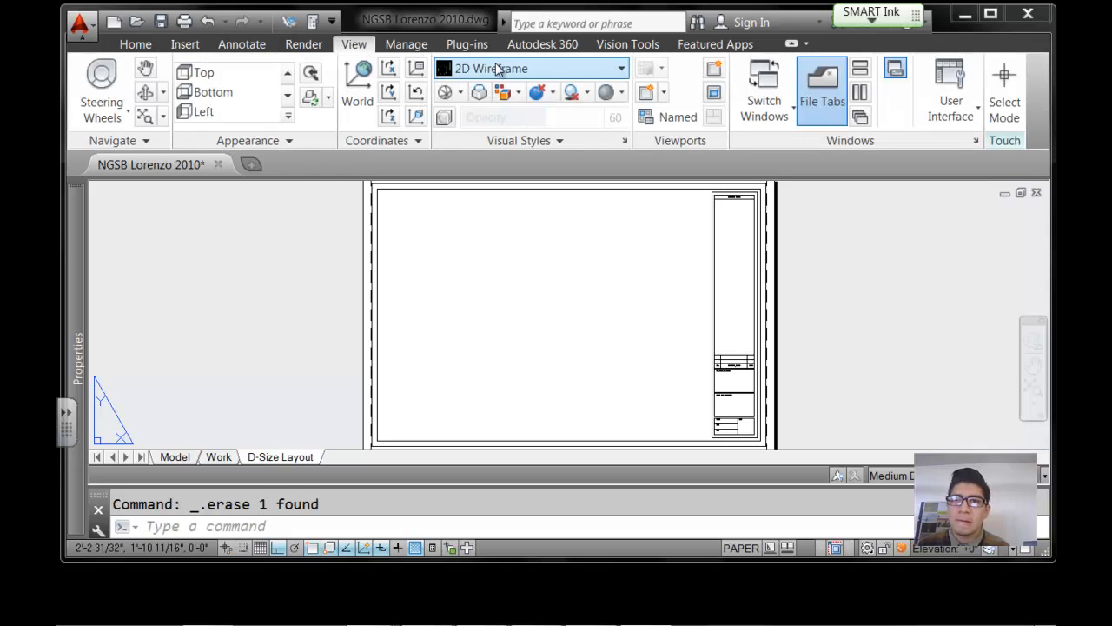
click(663, 94)
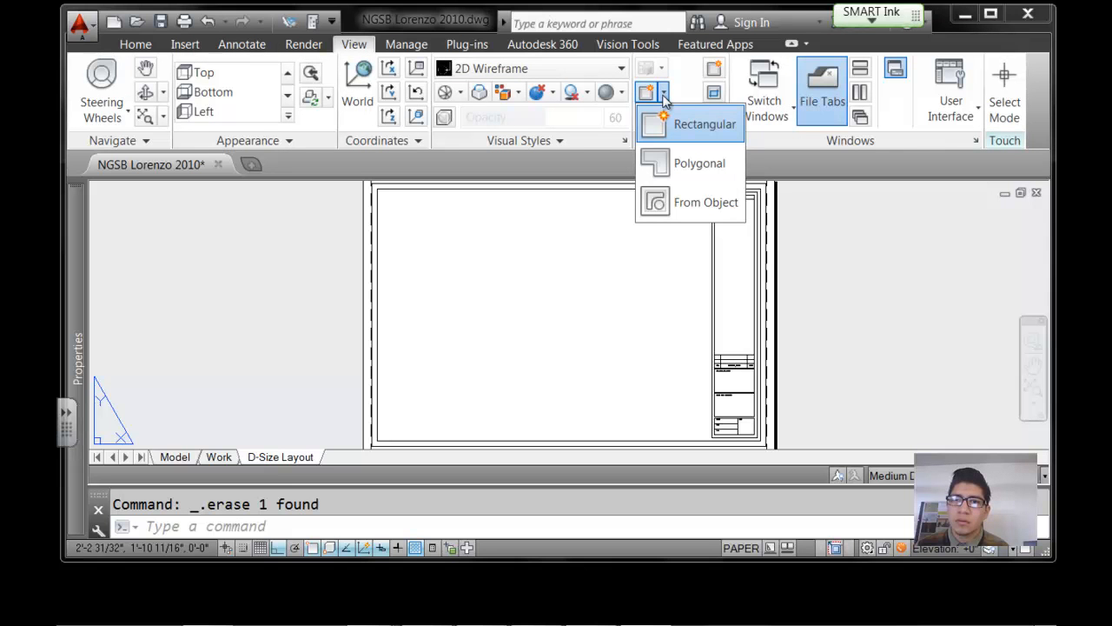
click(676, 127)
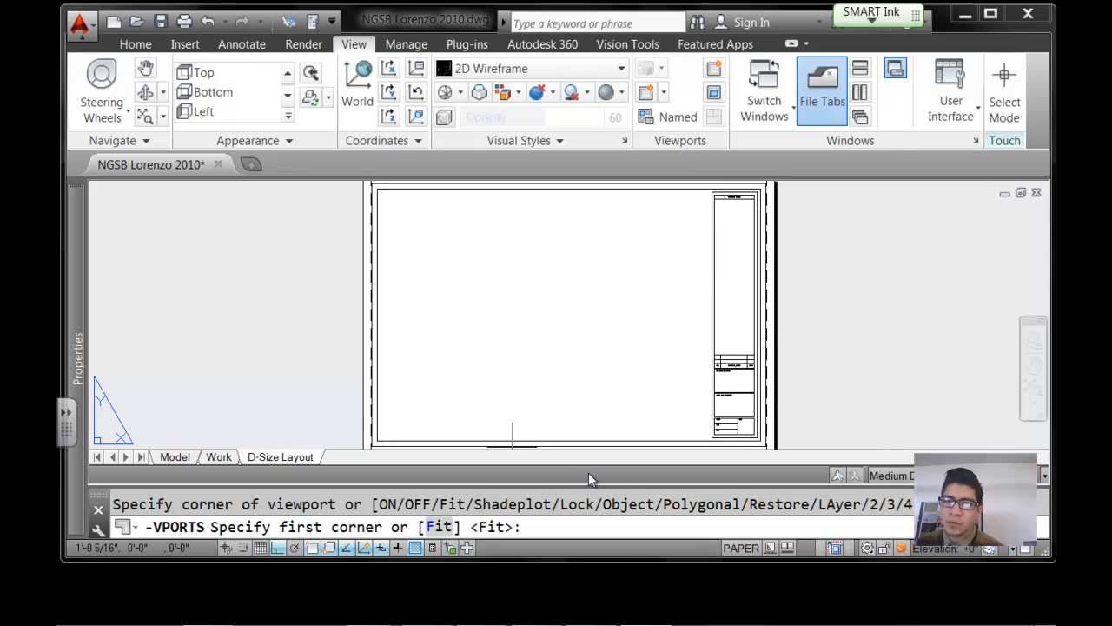
click(377, 189)
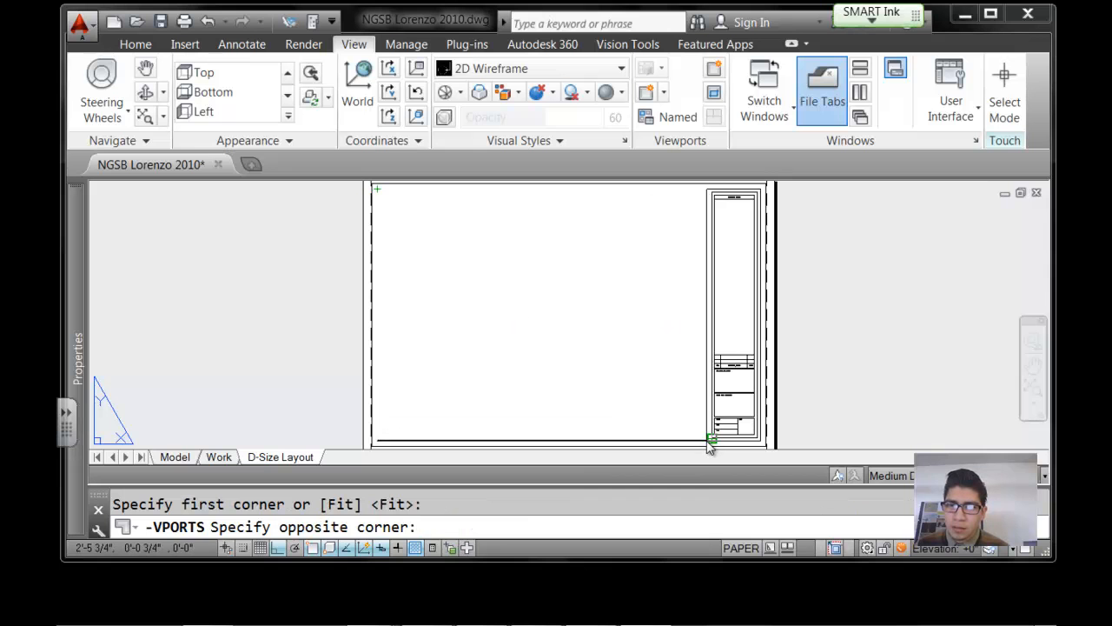
click(708, 446)
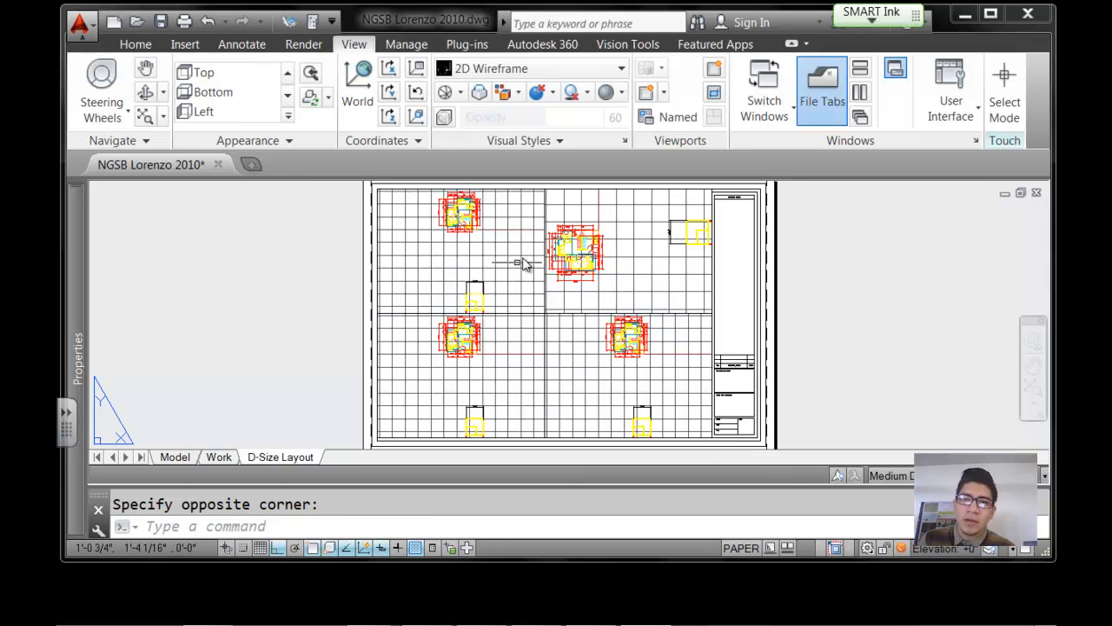
Activate the upper-right viewport and rotate its top view to a side view
click(511, 282)
click(636, 278)
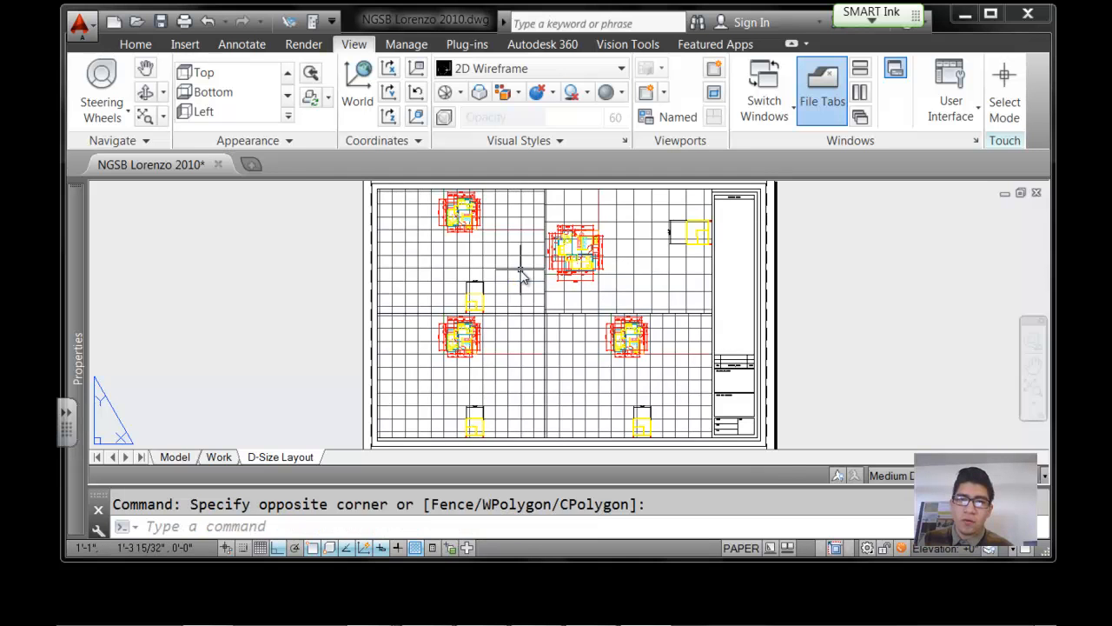
double_click(521, 271)
click(638, 300)
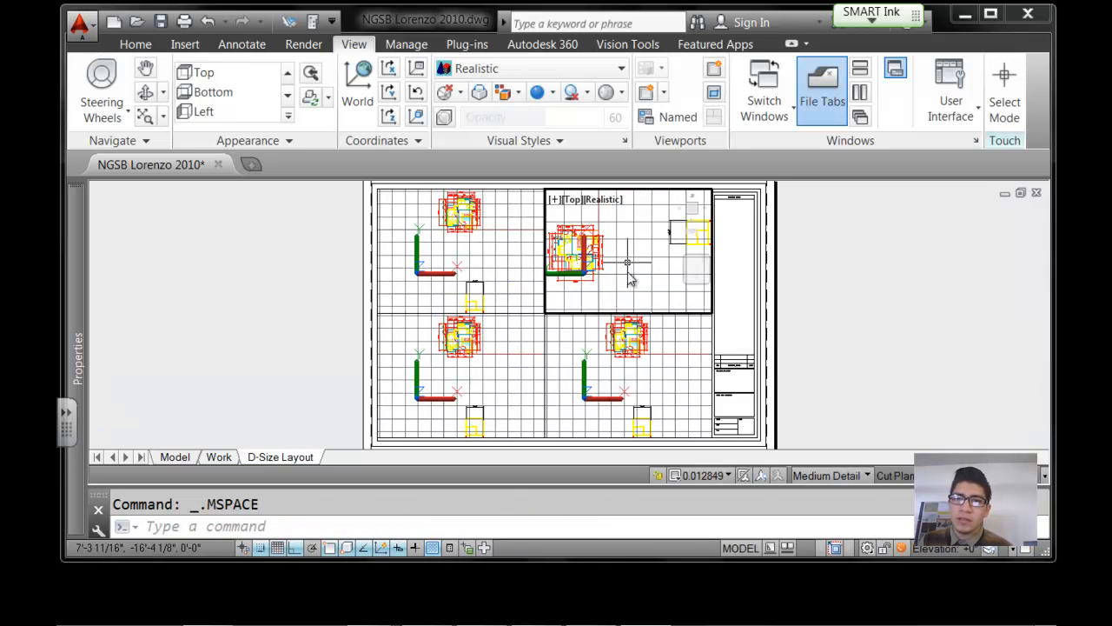
click(669, 231)
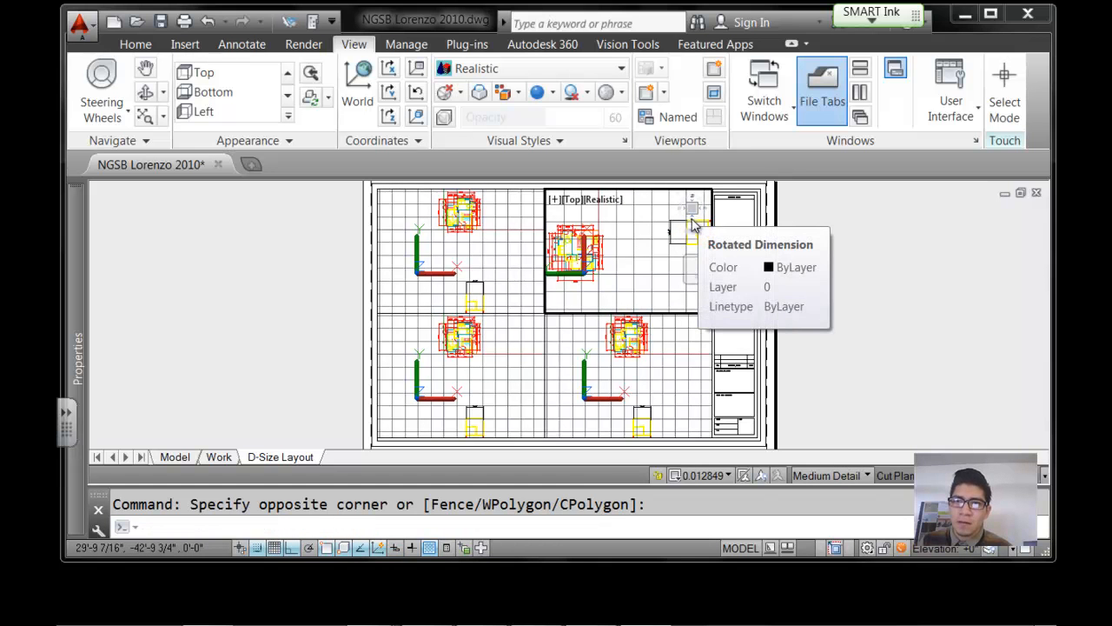
click(692, 215)
Activate the lower-left viewport and change its view to Left
click(496, 253)
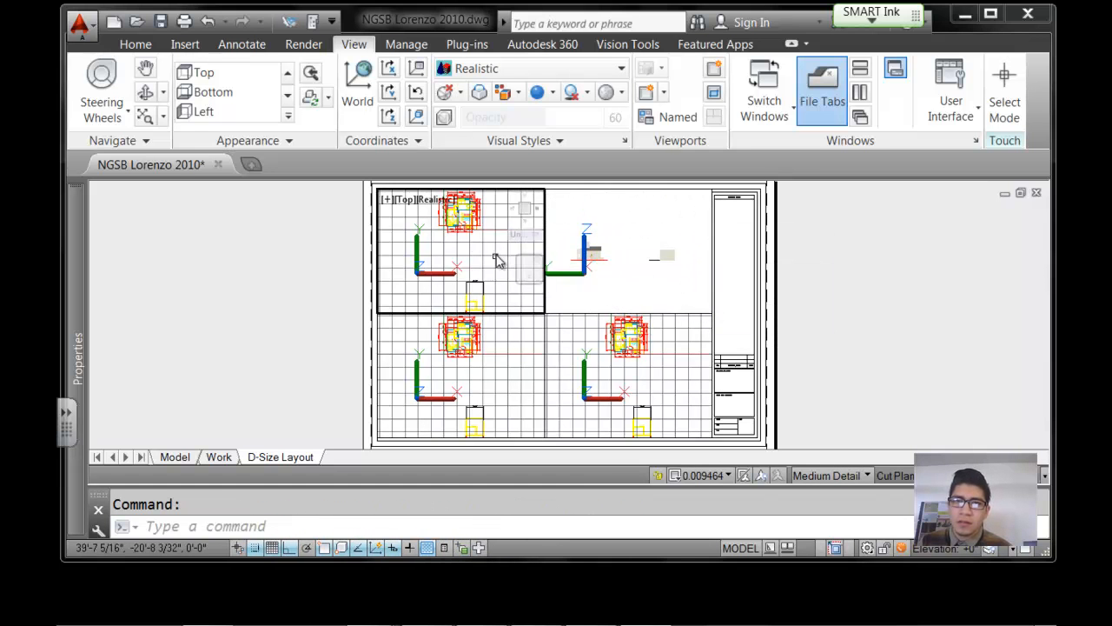
click(462, 348)
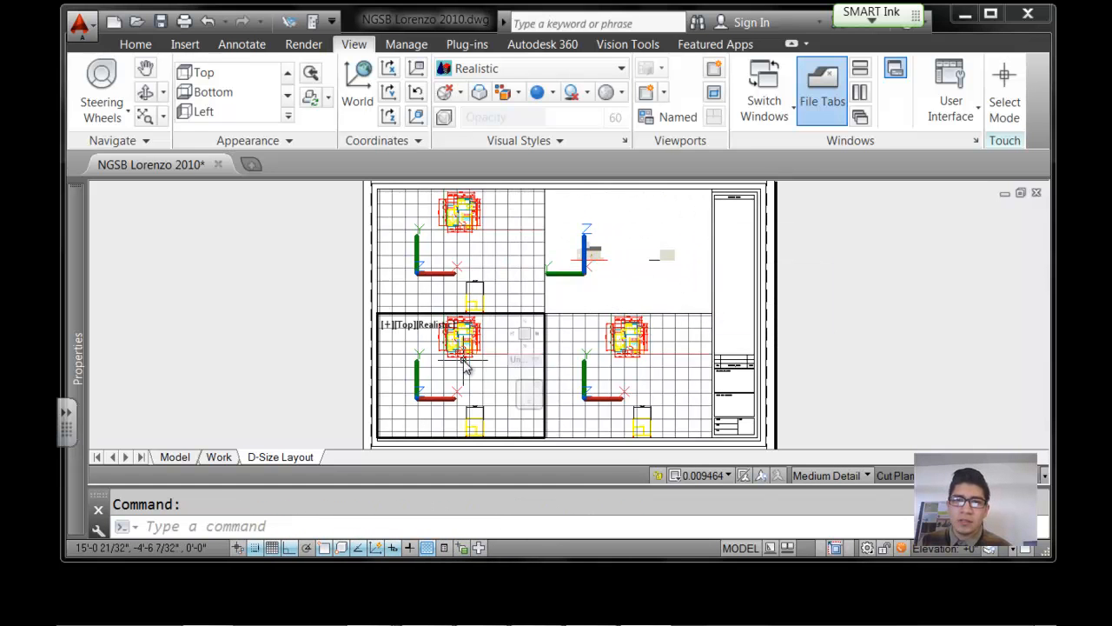
click(519, 336)
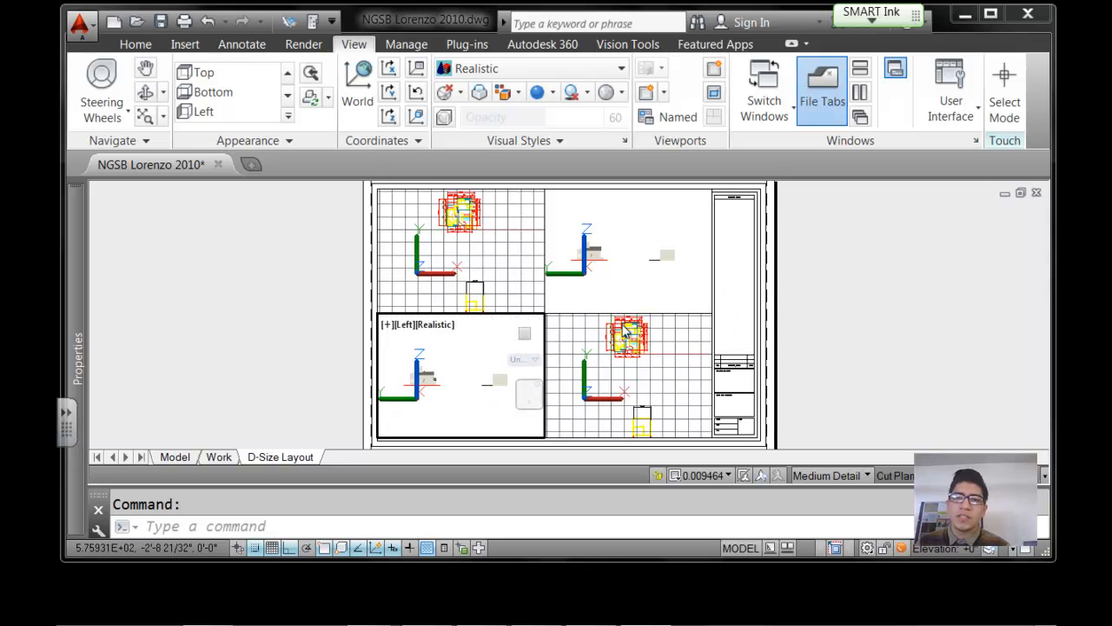
Open the Project Navigator's sheet list and examine the E-1 Electrical Plan sheet's details and its options for importing a layout
click(314, 24)
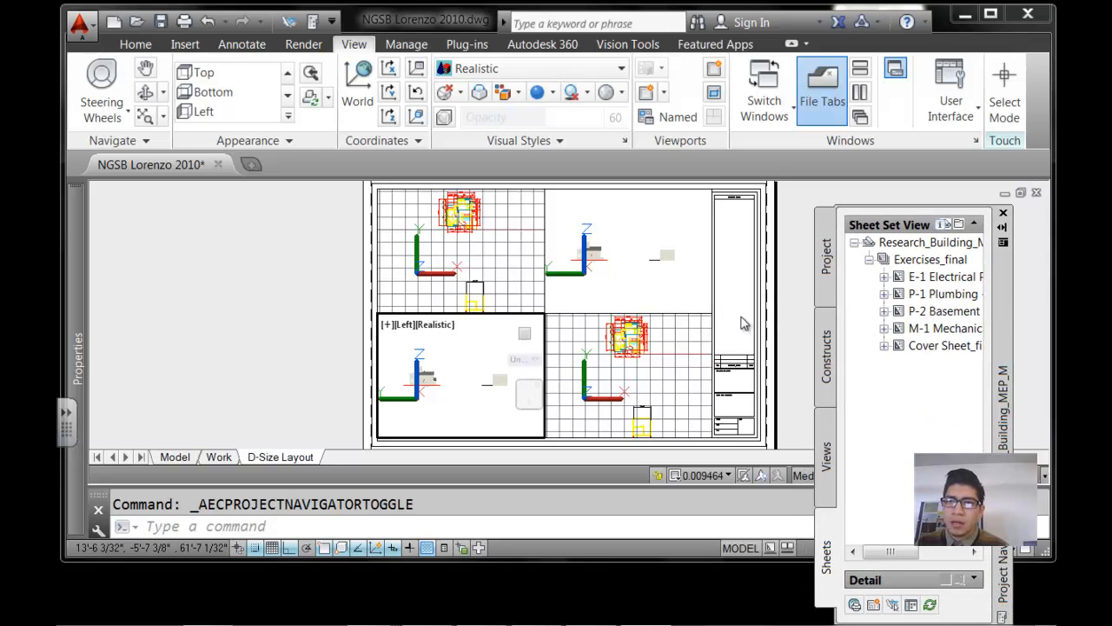
mouse_move(945, 278)
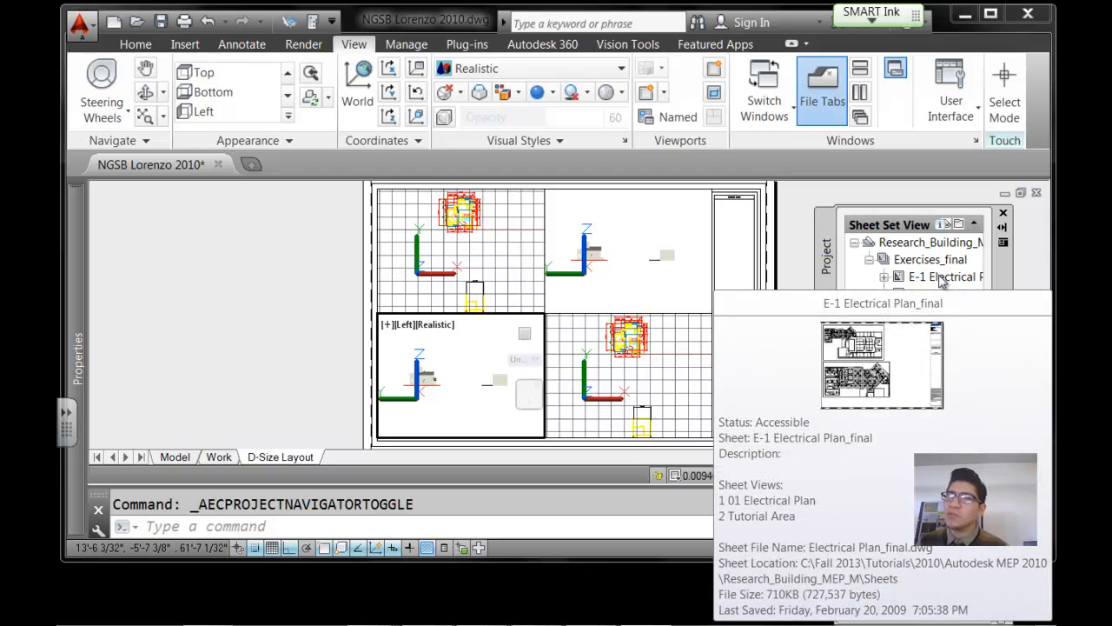
click(943, 278)
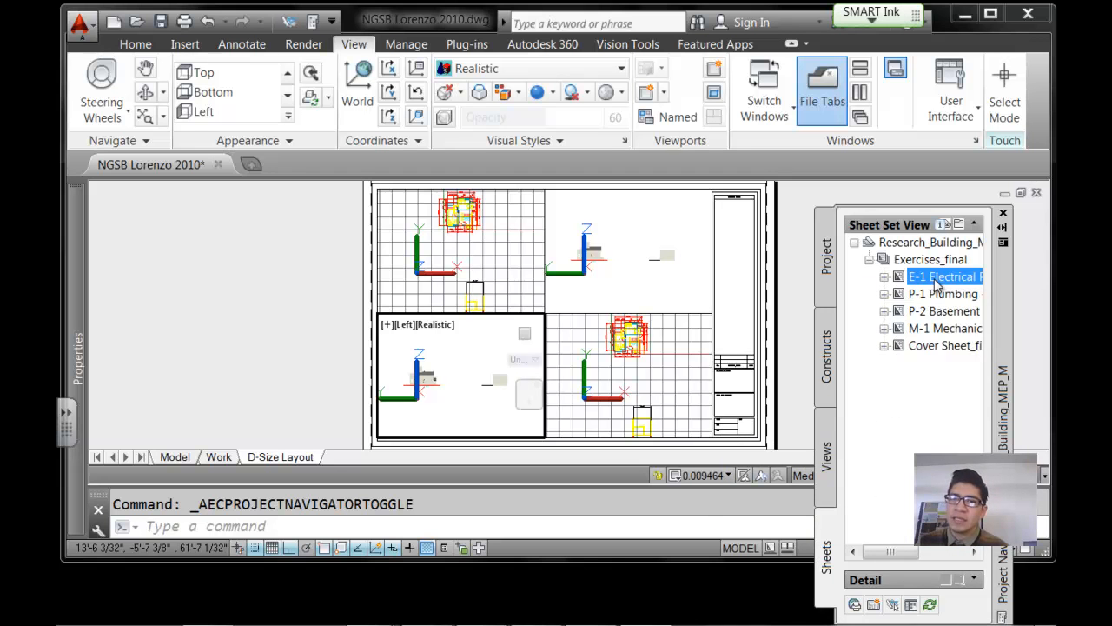
right_click(936, 283)
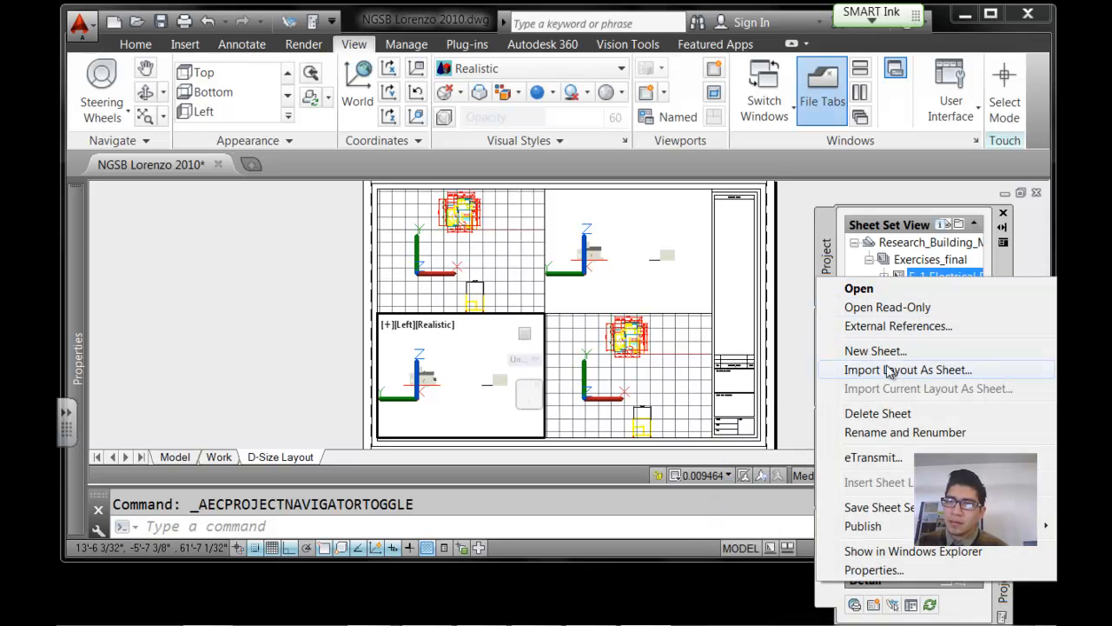
click(859, 268)
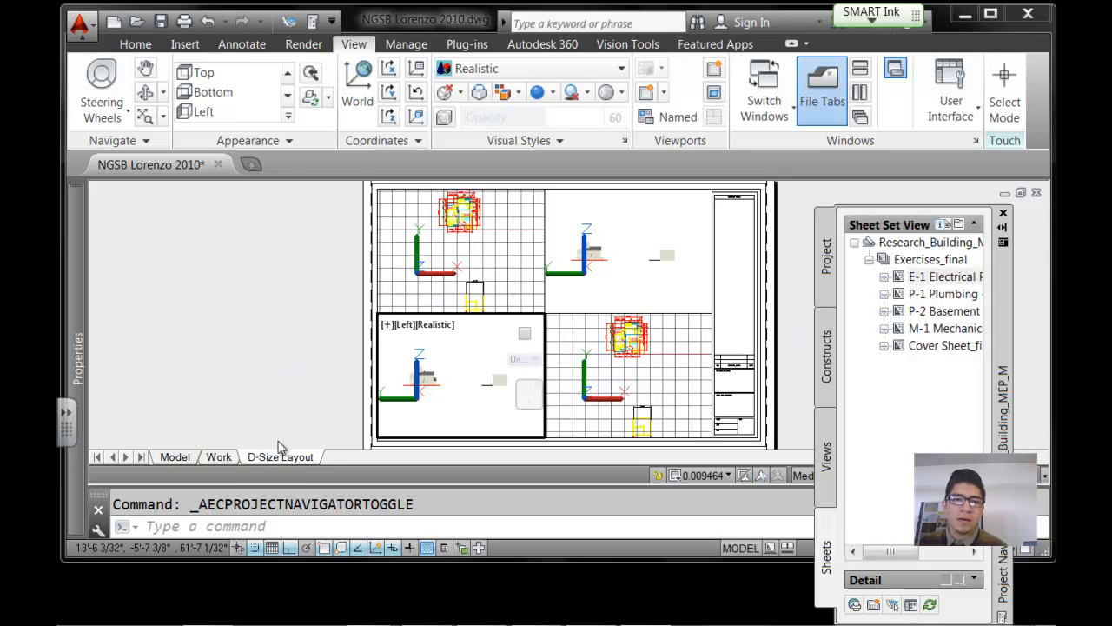
Save the drawing and recheck the E-1 Electrical Plan sheet's options for importing the current layout as a sheet
click(161, 21)
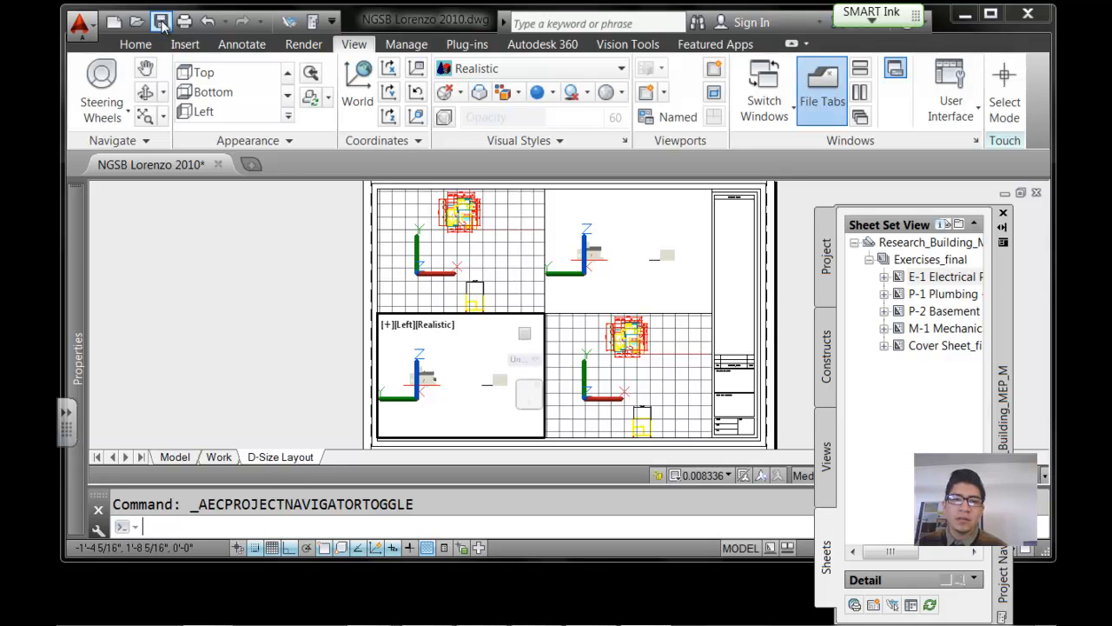
right_click(934, 276)
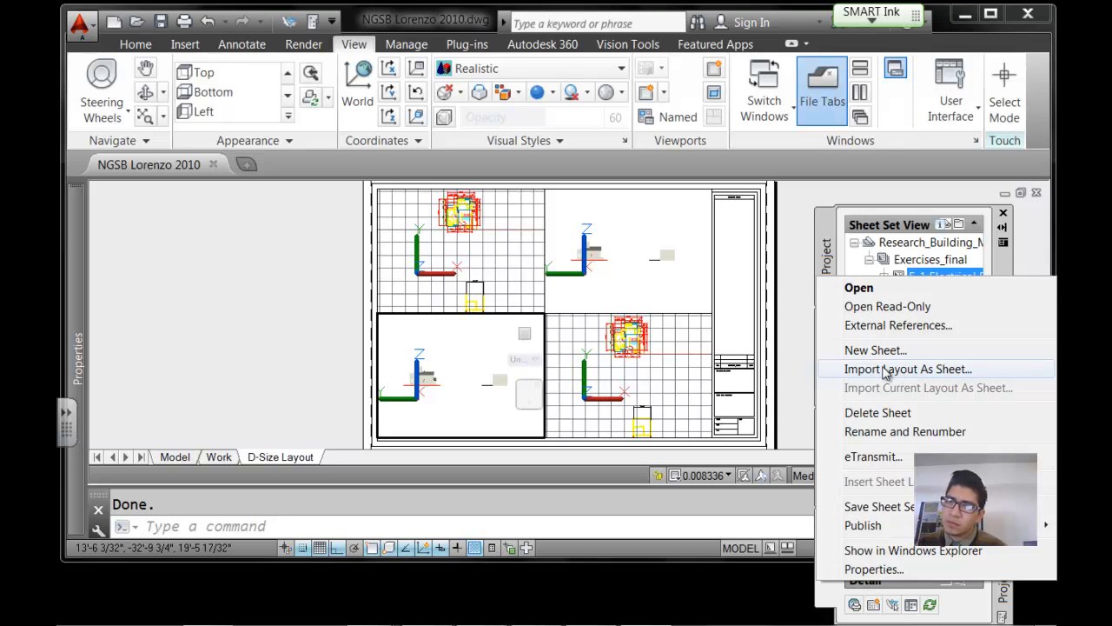
click(826, 239)
click(828, 353)
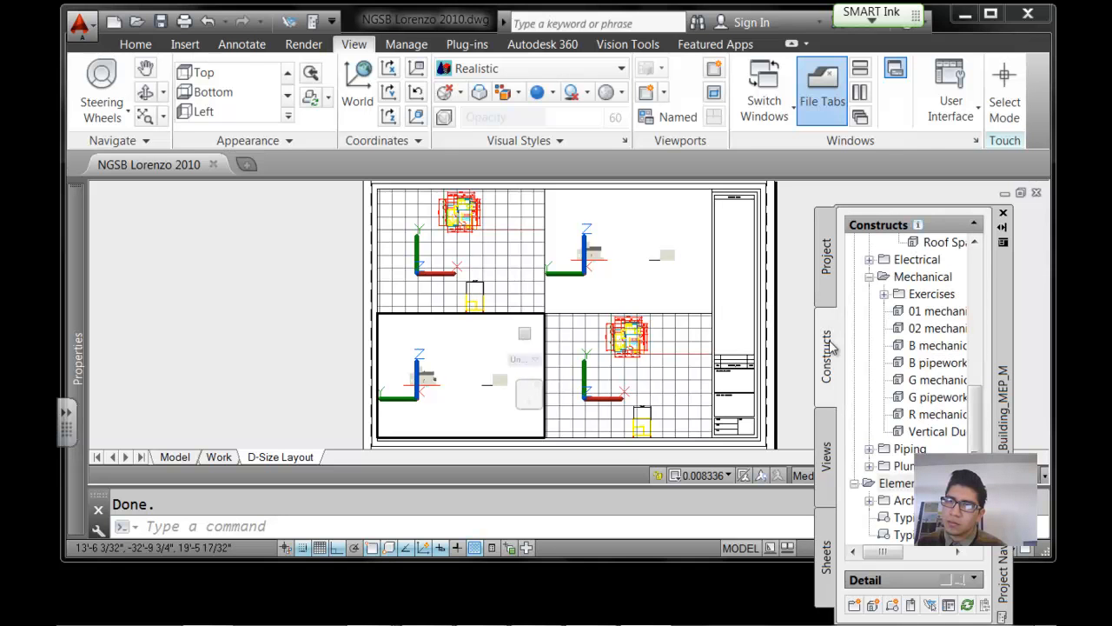
click(828, 540)
right_click(935, 276)
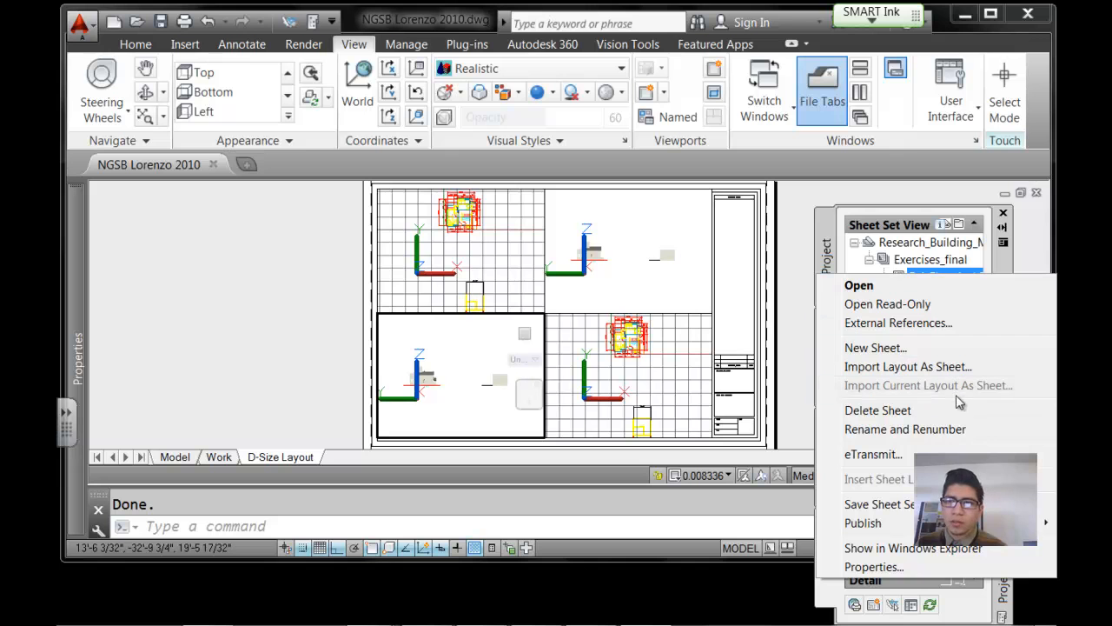
click(848, 246)
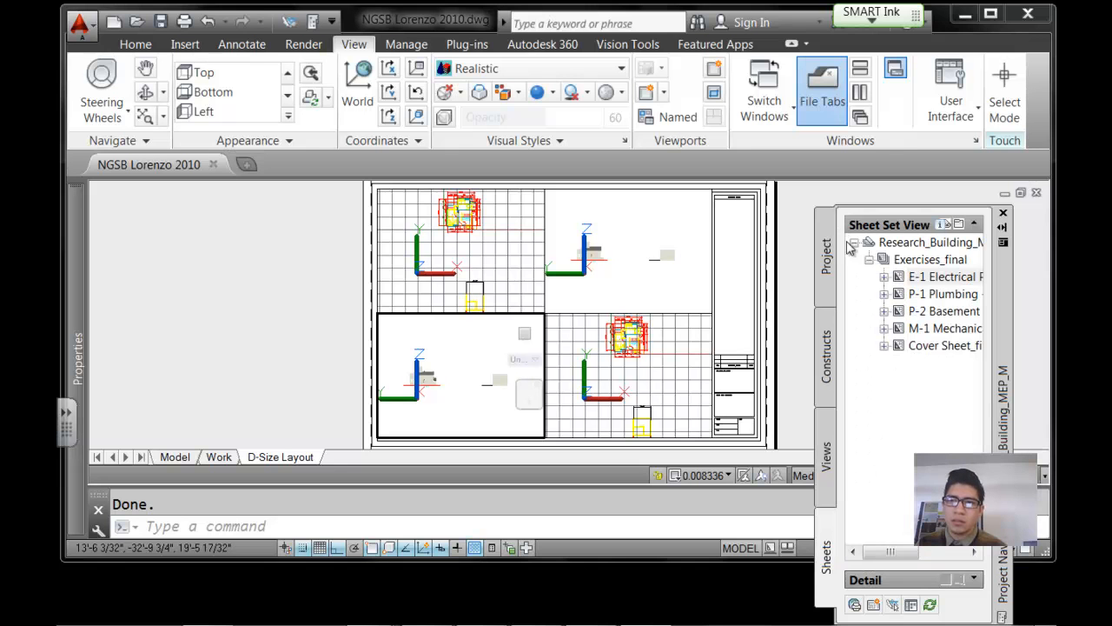
Expand the P-1 Plumbing sheet in the sheet set and check the commands available for the D-Size Layout
click(928, 299)
click(885, 295)
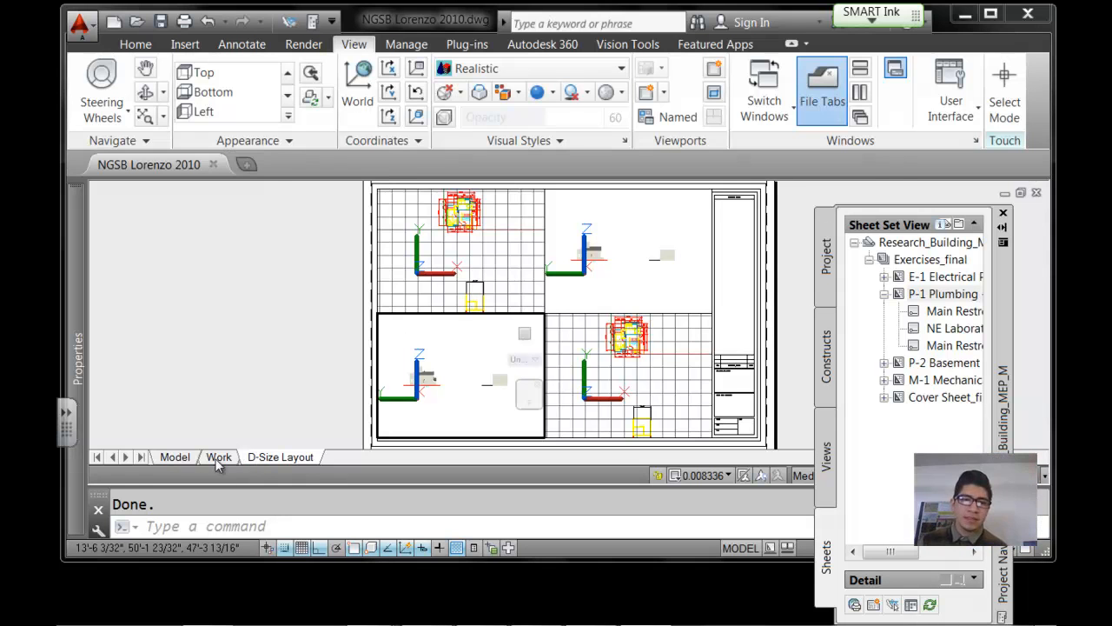
right_click(282, 457)
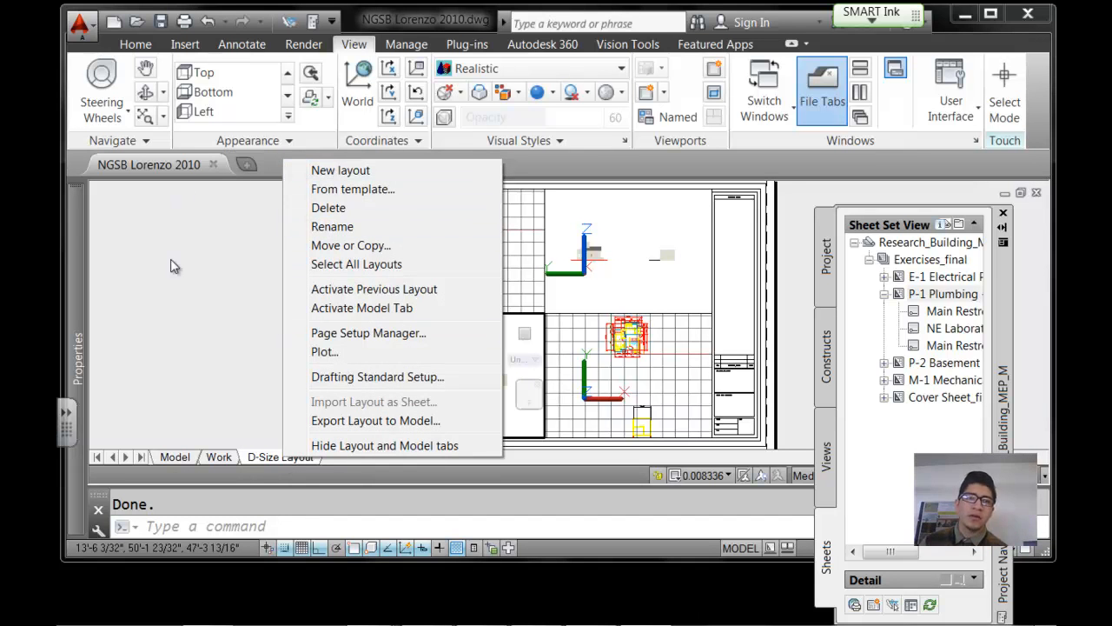
Turn off the display of layout and model tabs in the Options and apply the change
click(79, 26)
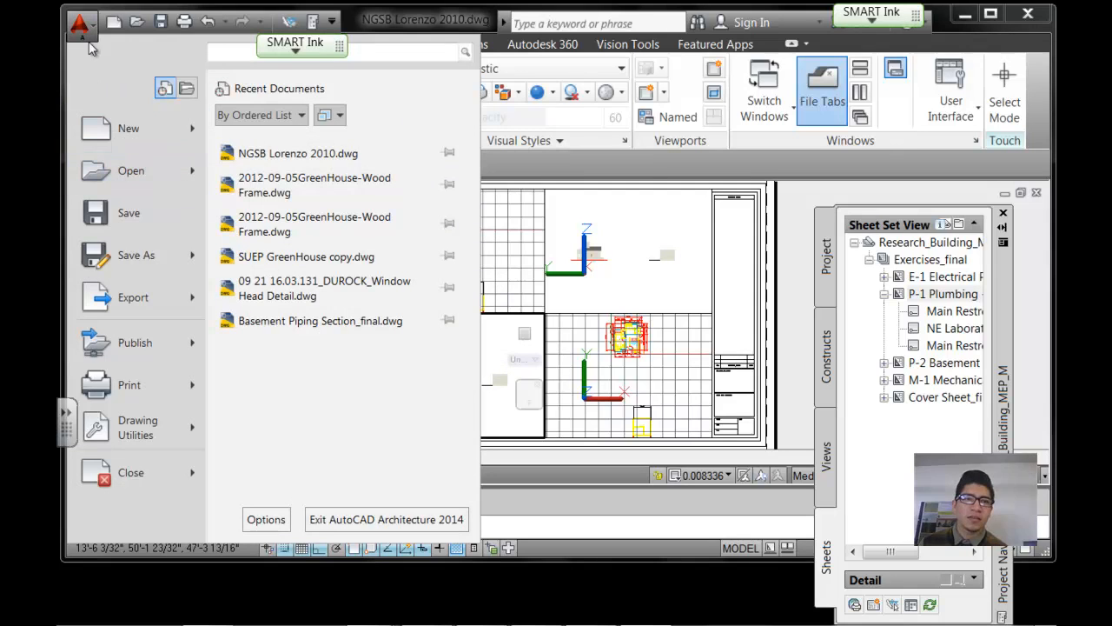
click(266, 519)
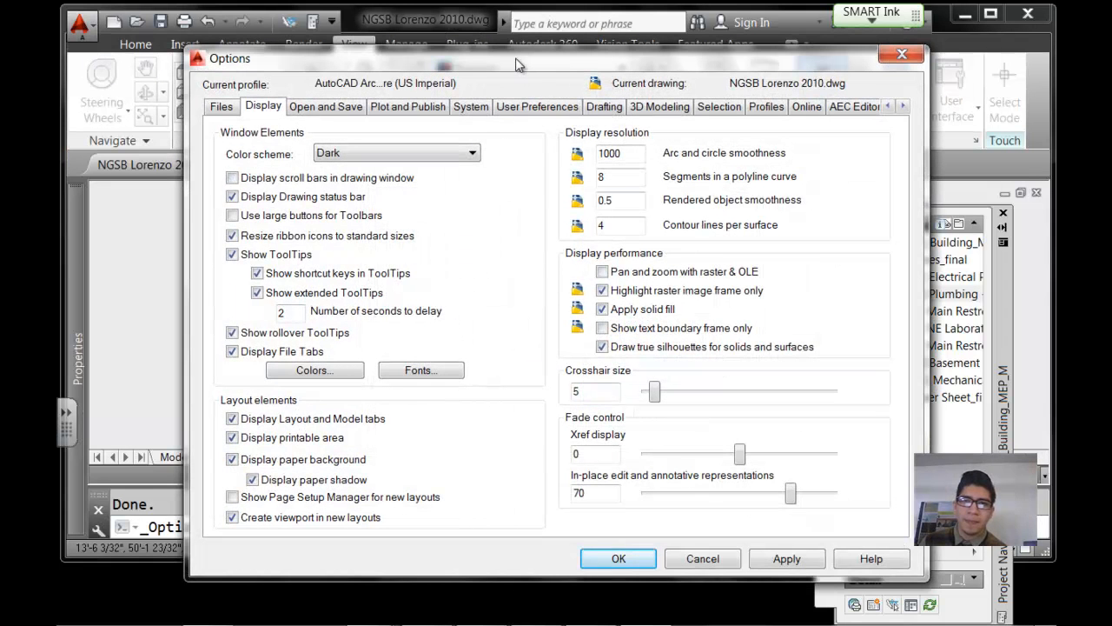
drag(516, 57, 633, 33)
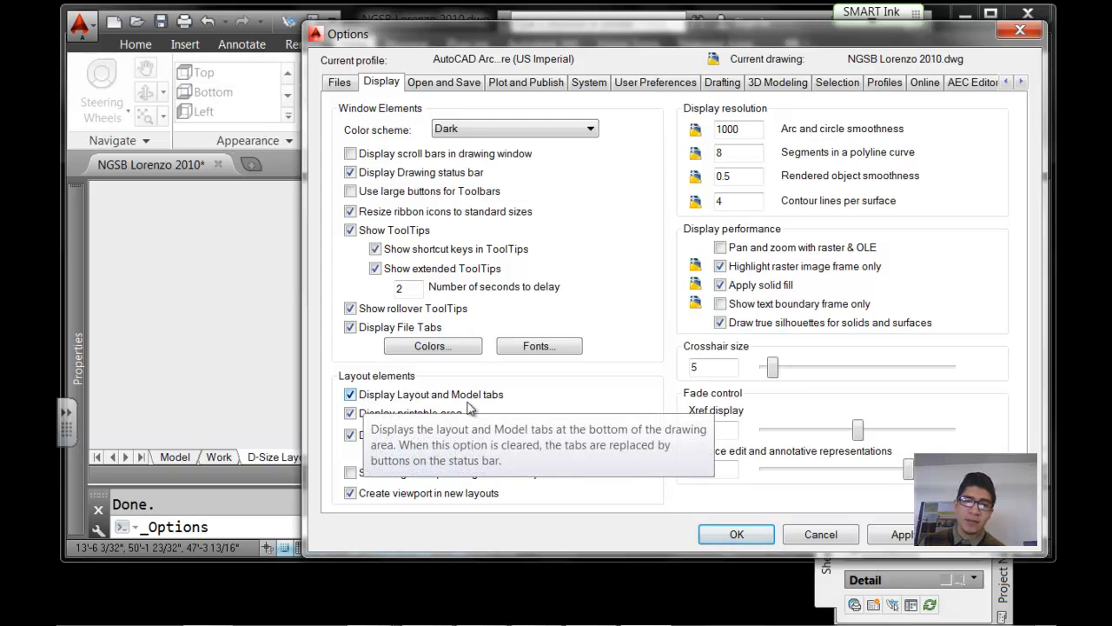
click(348, 393)
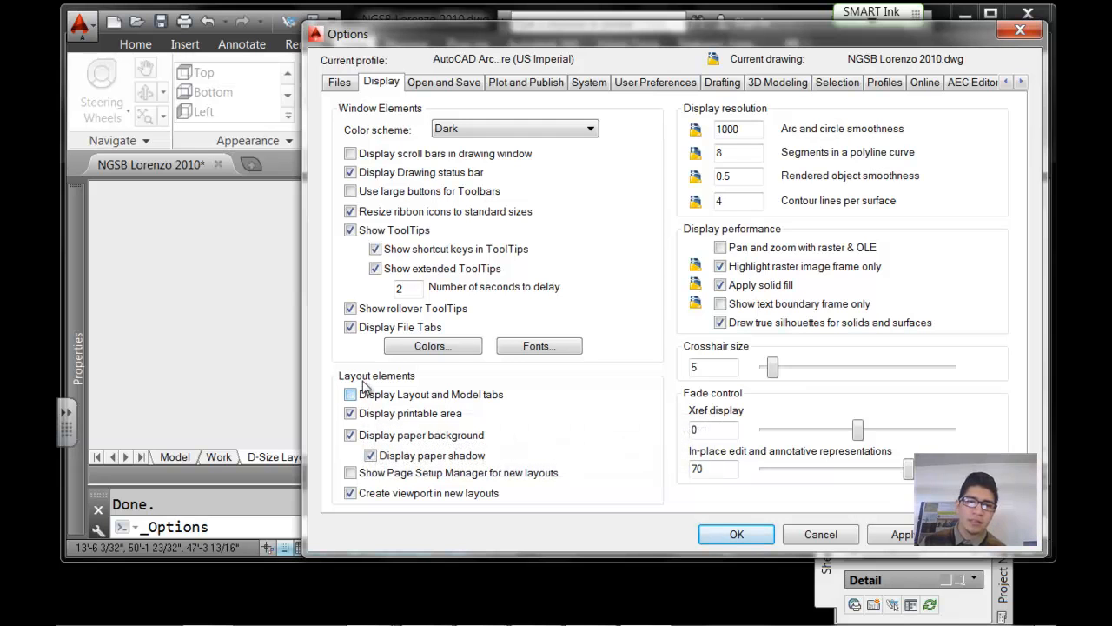
click(881, 541)
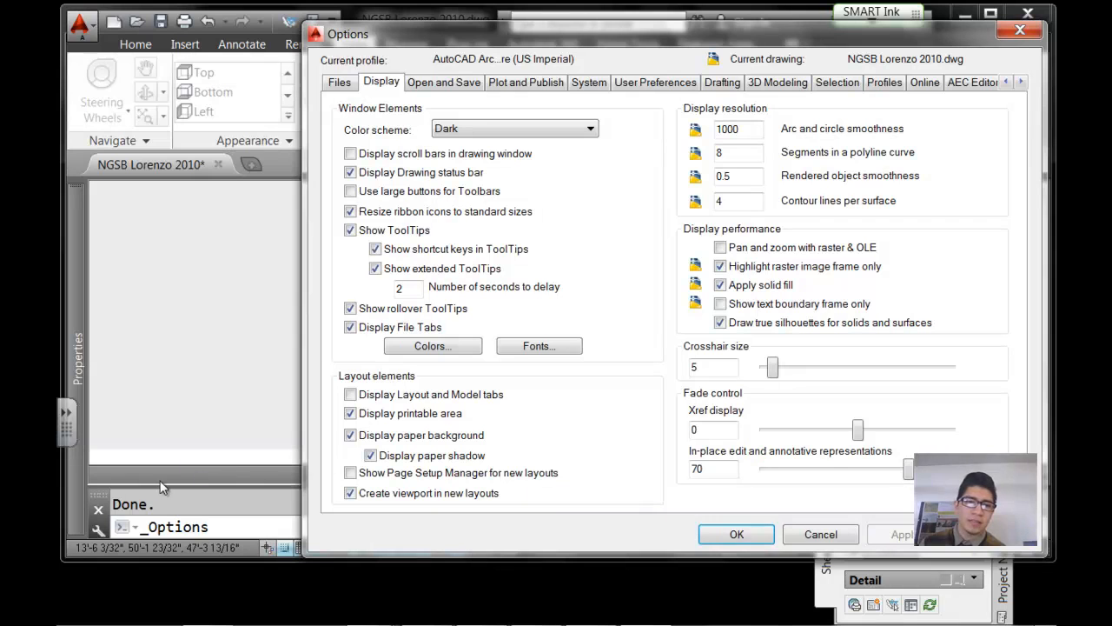
Turn the display of layout and model tabs back on, apply it, and close the Options
click(350, 394)
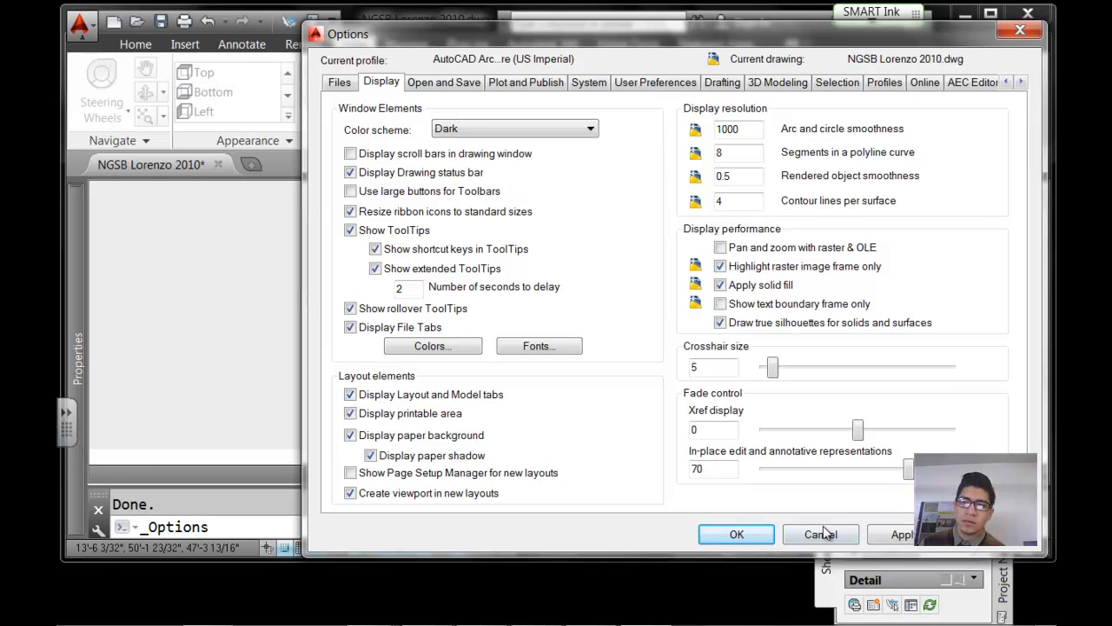
click(882, 533)
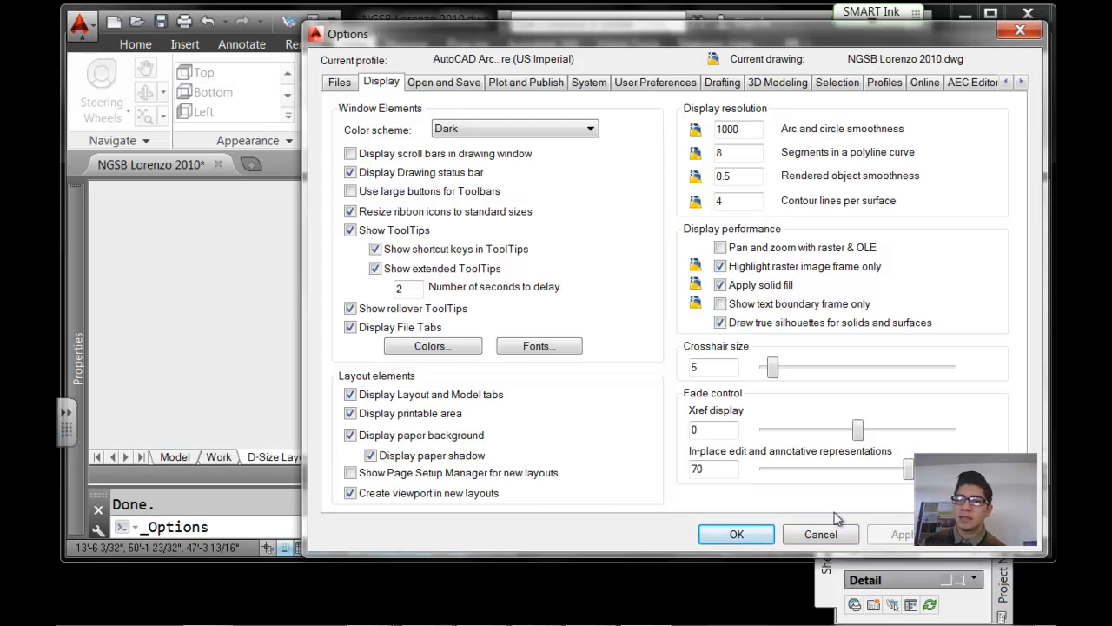
click(737, 534)
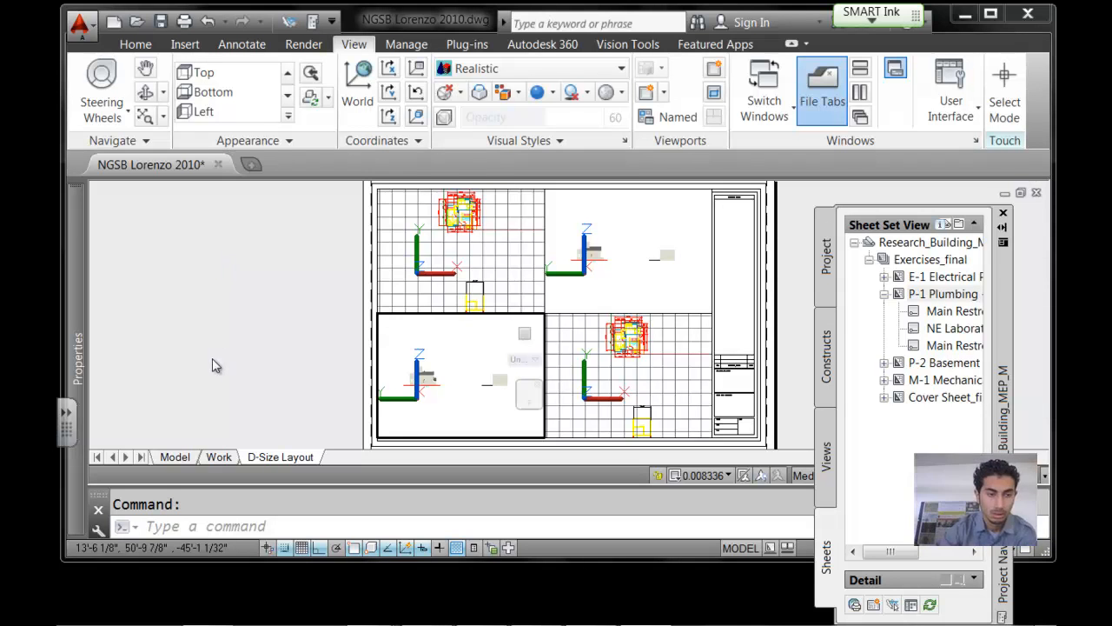
Switch from the D-Size Layout to model space
click(175, 456)
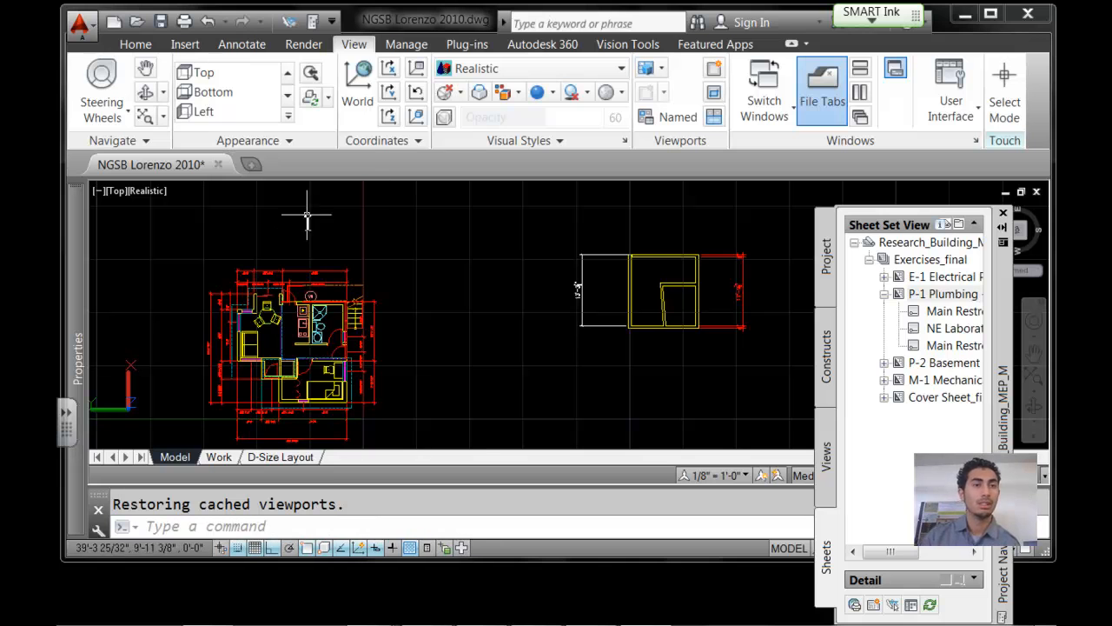
Draw a horizontal line about 18'-9" long in the empty space between the floor plan and the small room
click(135, 44)
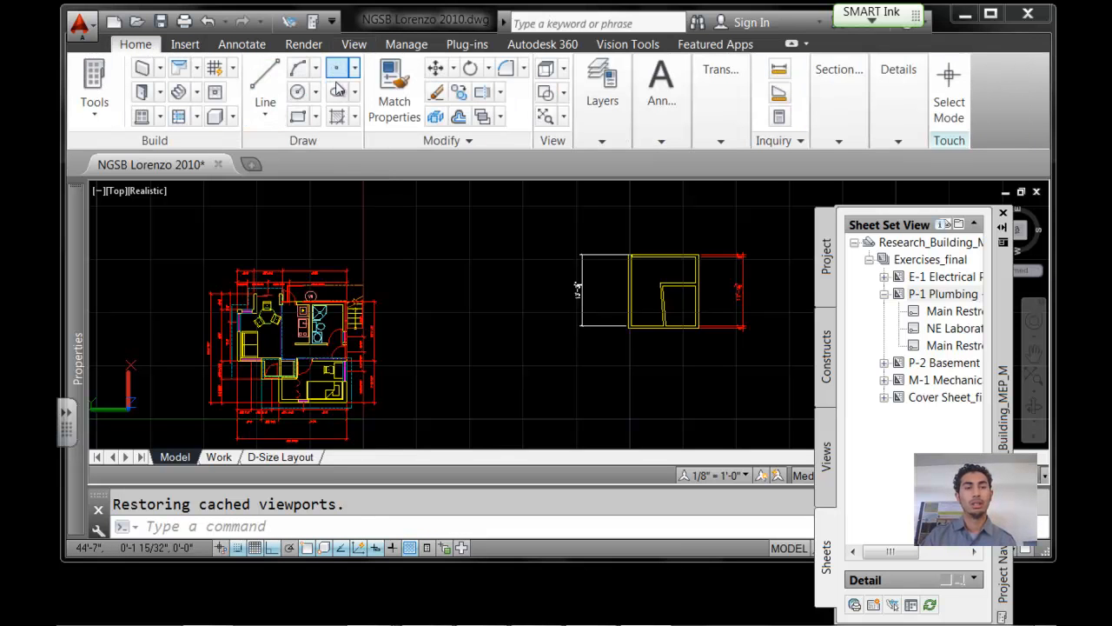
click(266, 78)
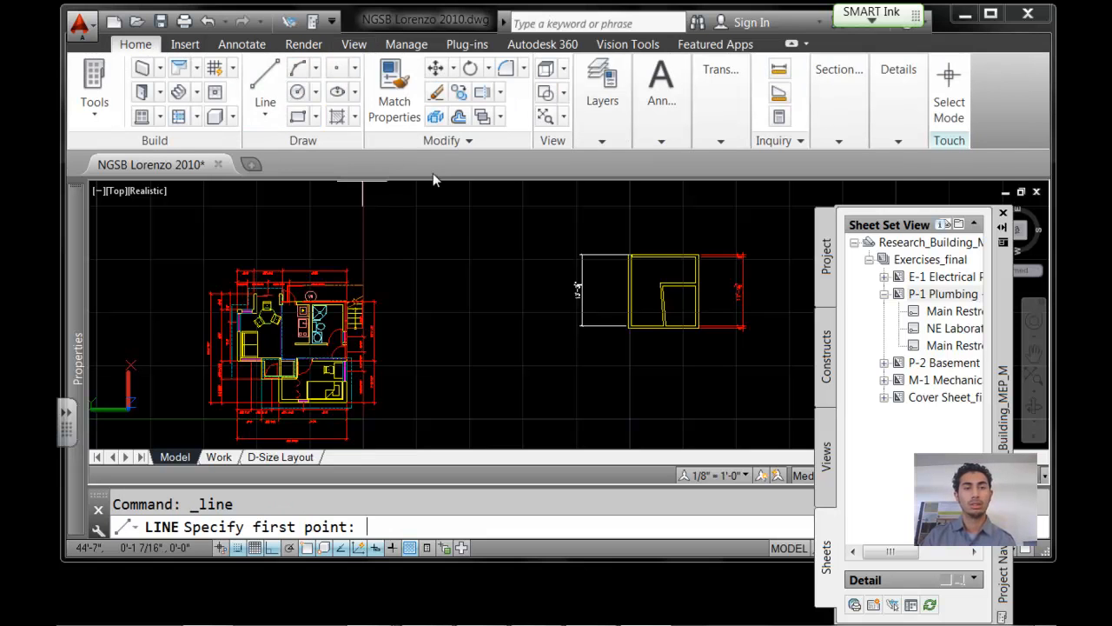
click(472, 209)
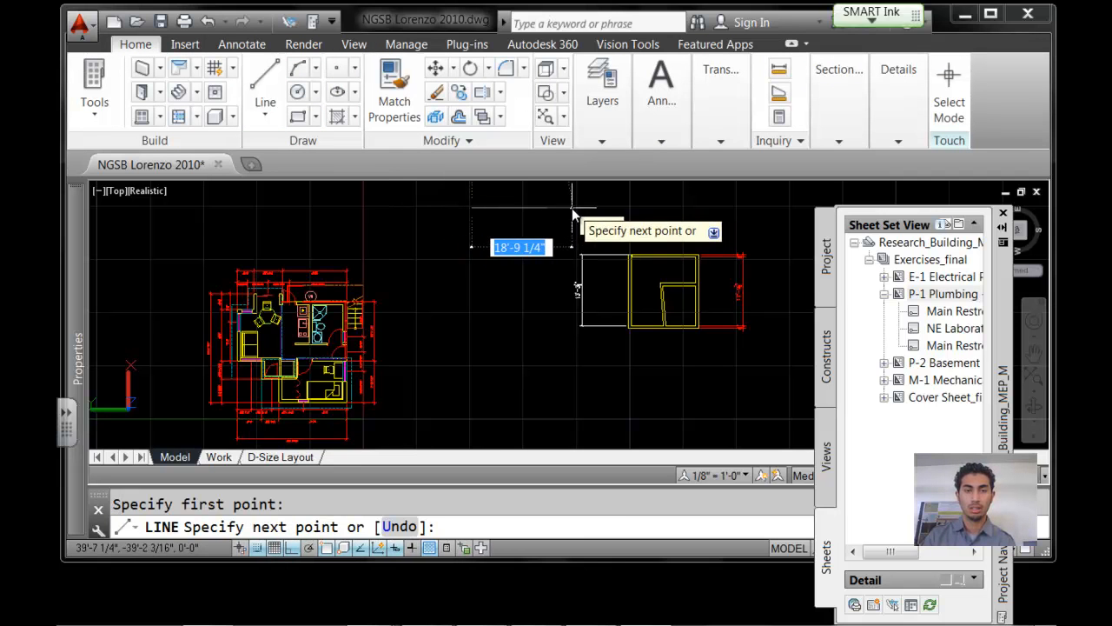
click(572, 209)
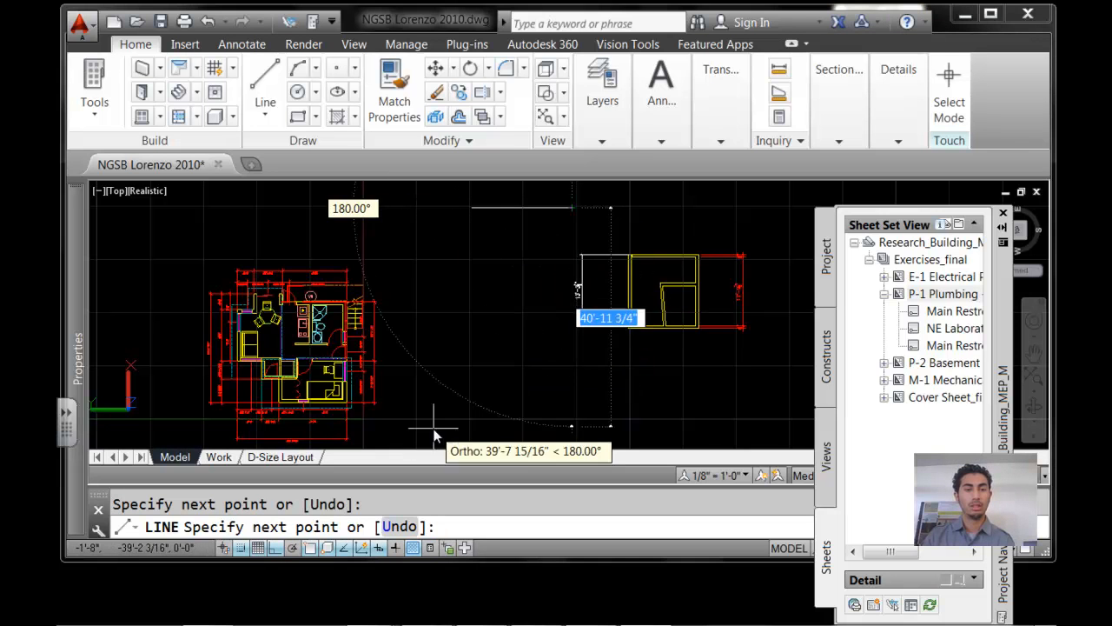
click(520, 279)
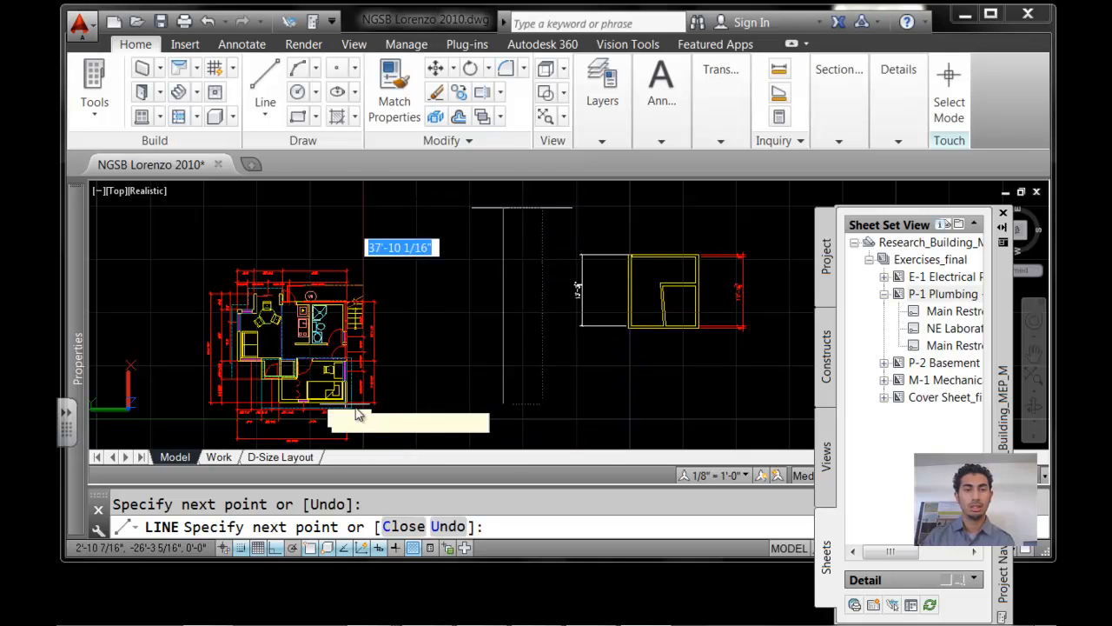
key(Escape)
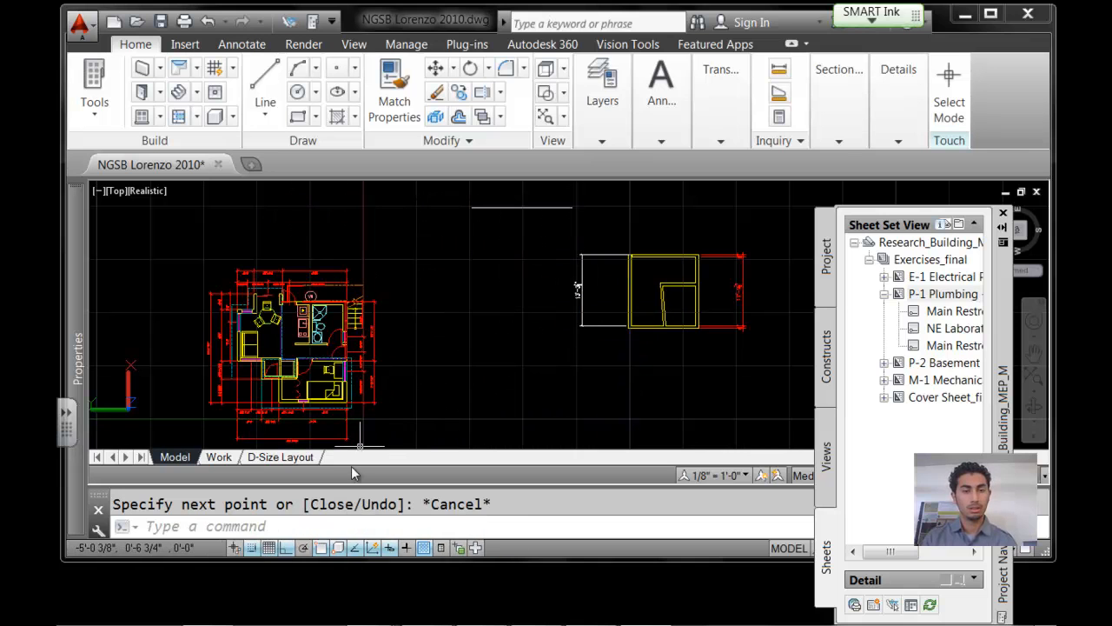
Run the LINE command by its alias L and draw a second horizontal line about 21'-3" long below the first
click(446, 526)
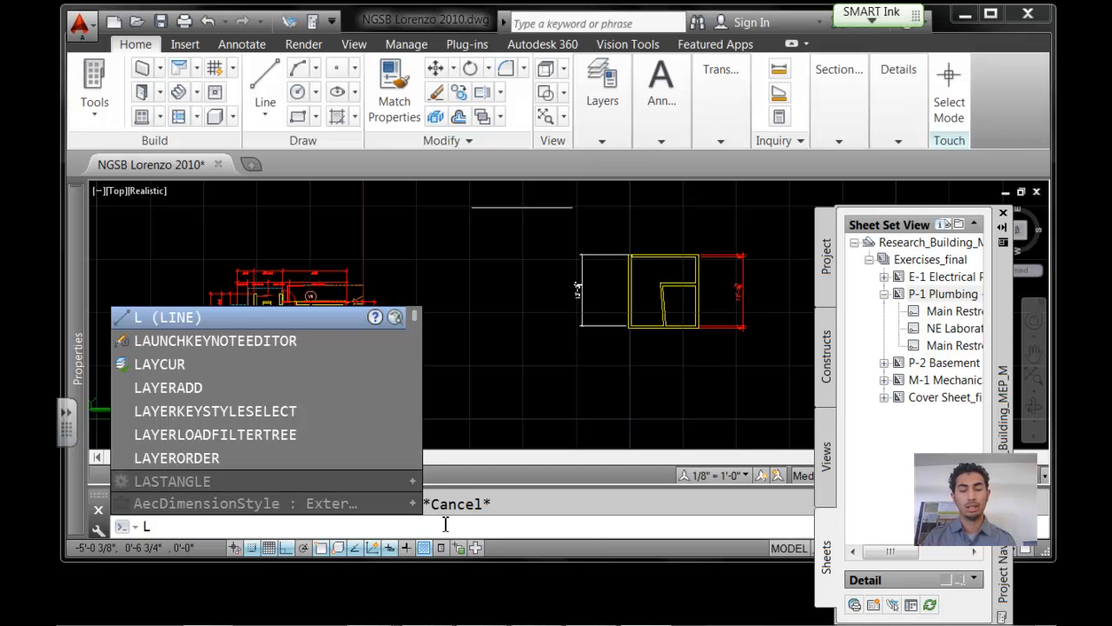
key(Return)
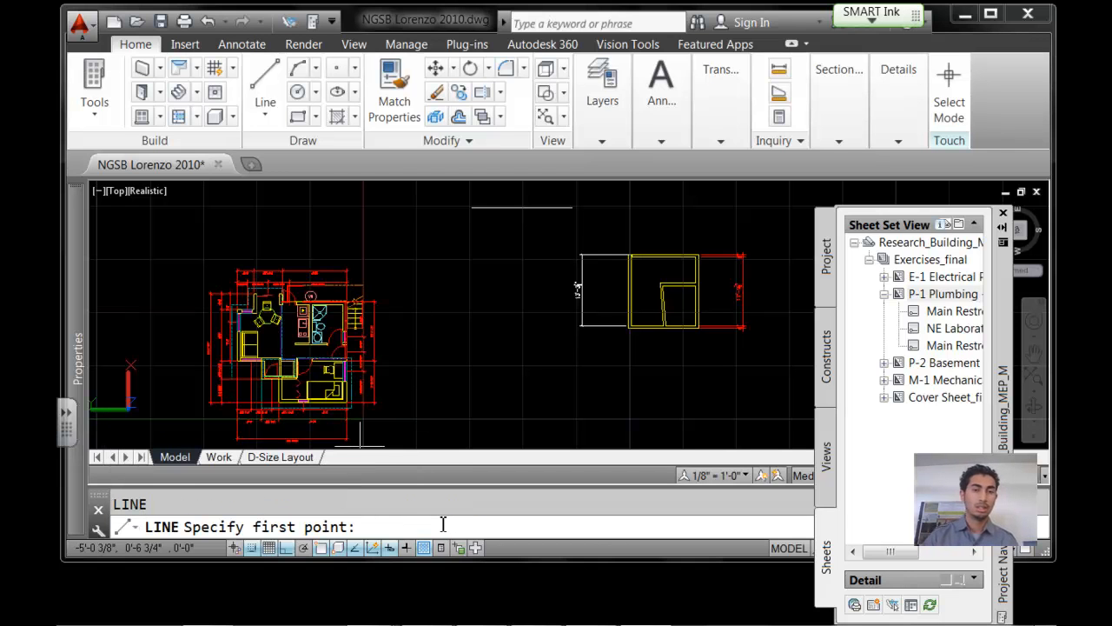
click(414, 259)
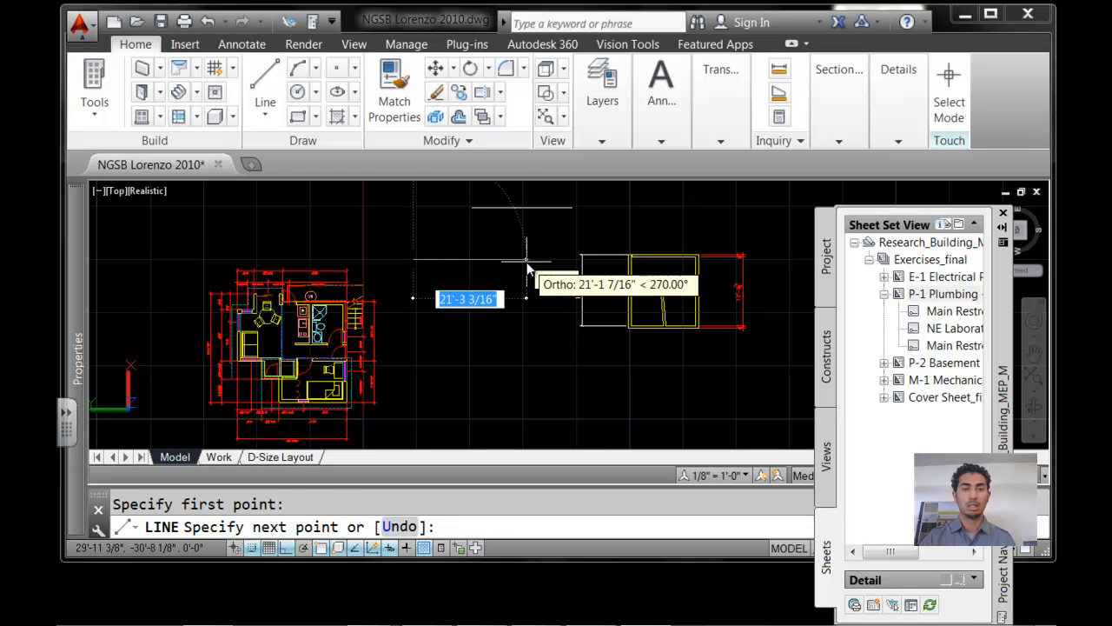
click(521, 259)
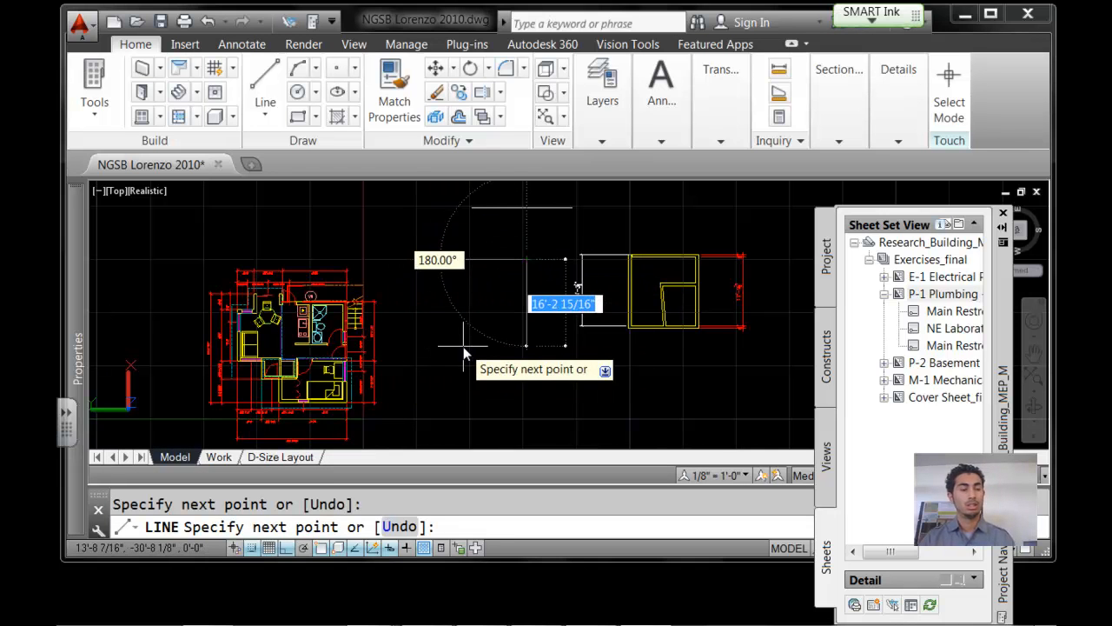
key(Escape)
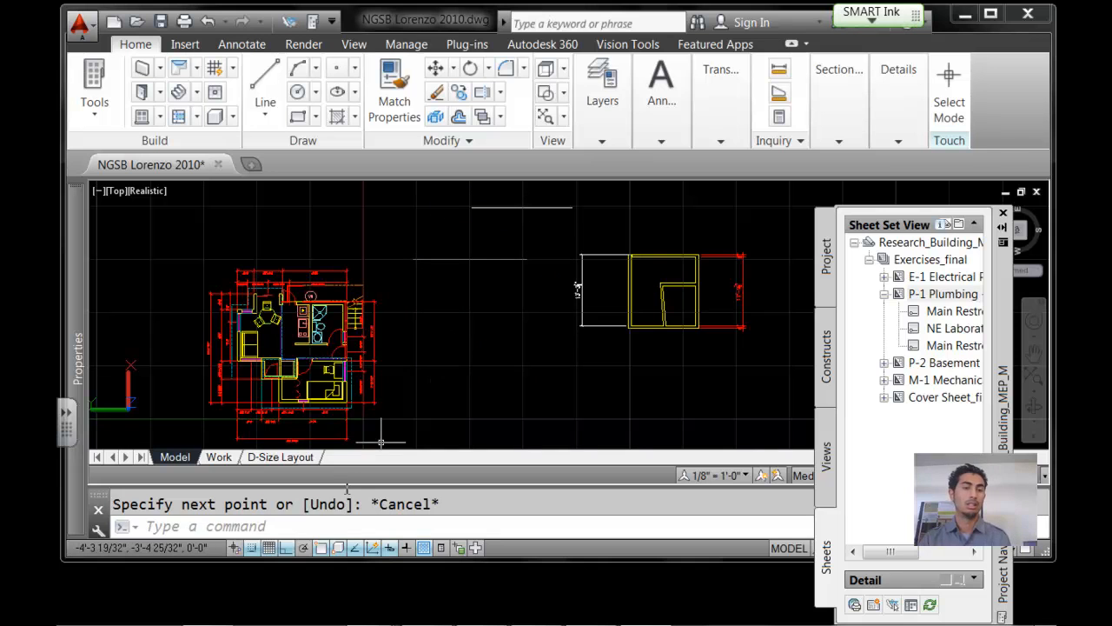
Run the CIRCLE command by its alias C and draw a circle of about 10'-8" radius beside the floor plan
click(298, 527)
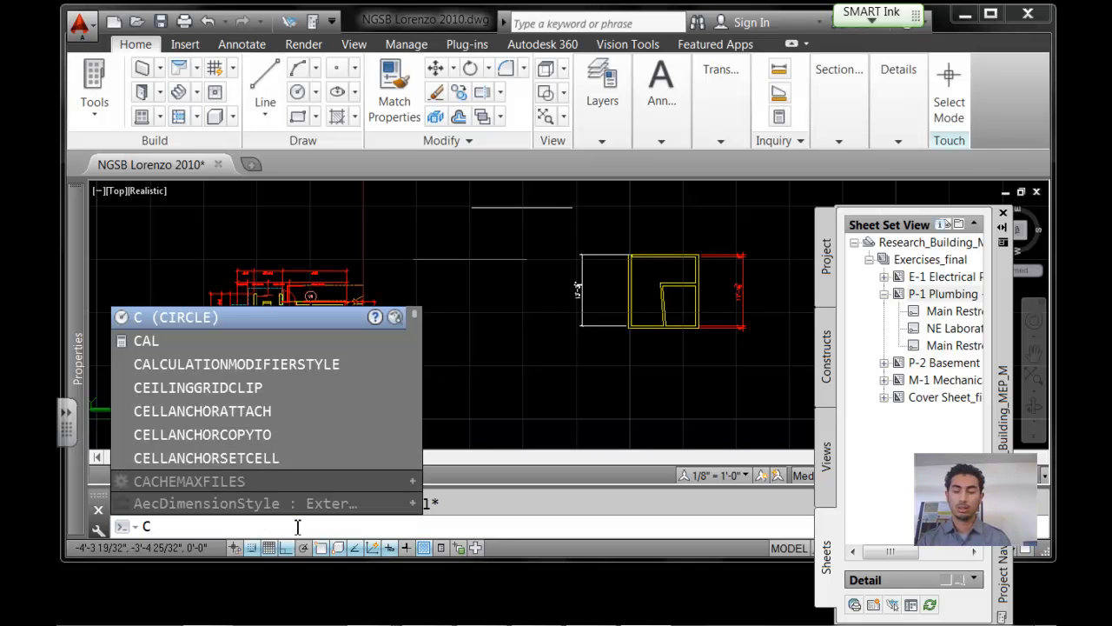
key(Return)
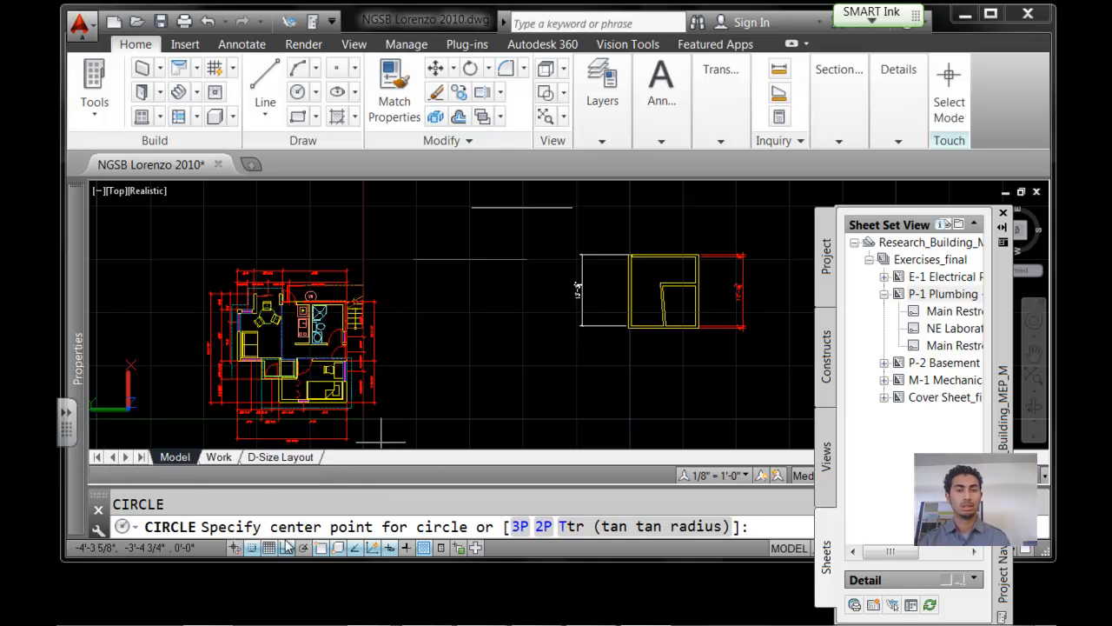
click(440, 361)
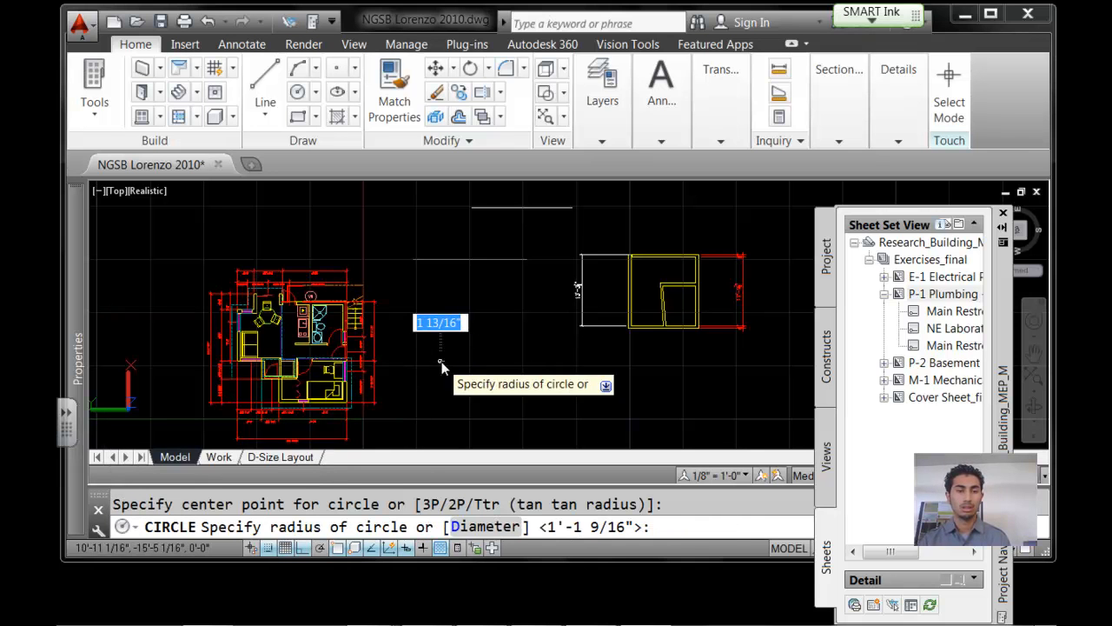
click(496, 384)
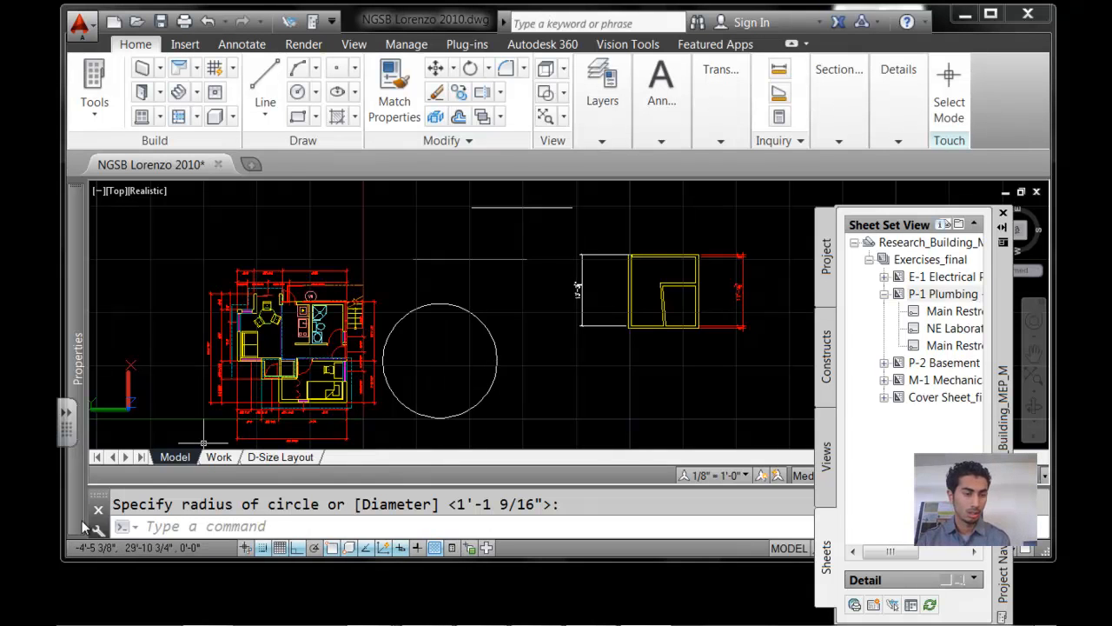
Close the Properties palette and the Command Line window
mouse_move(85, 528)
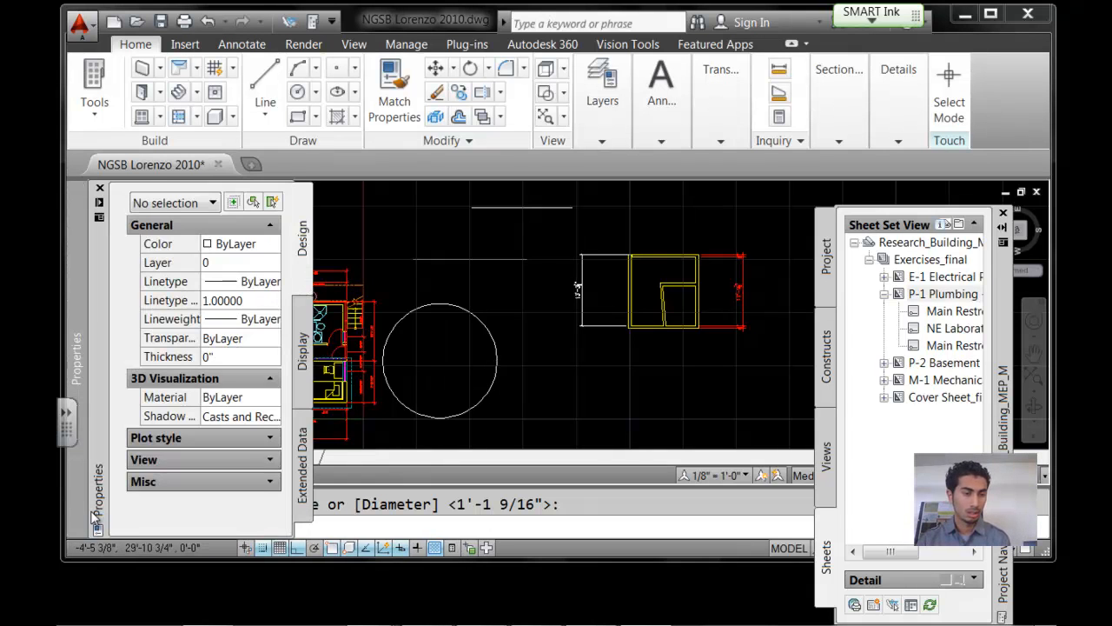
click(100, 187)
click(78, 512)
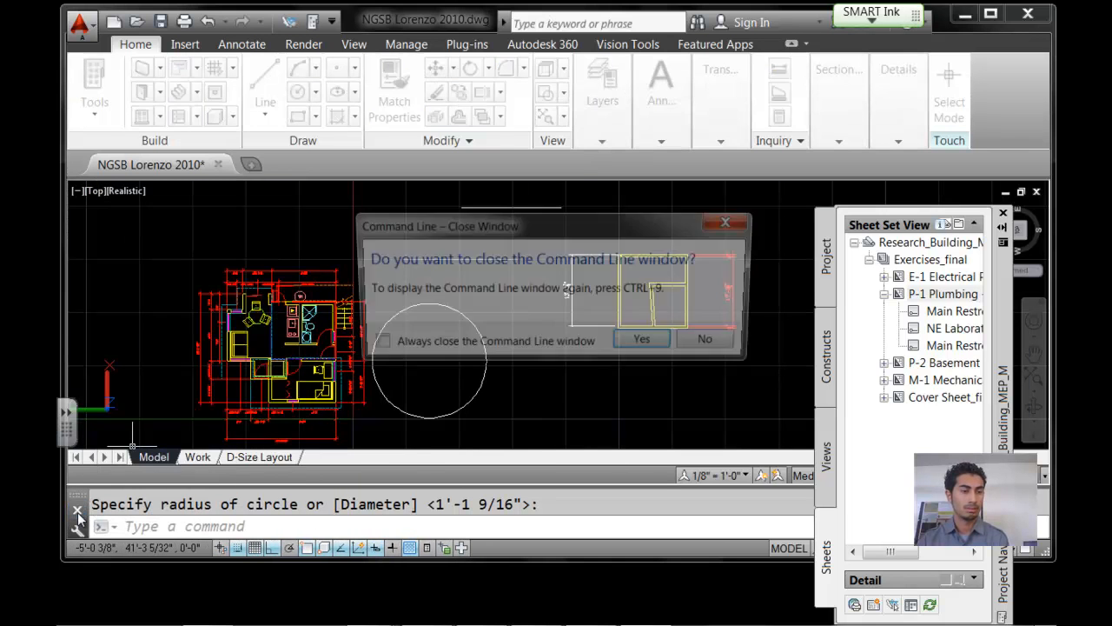
click(664, 347)
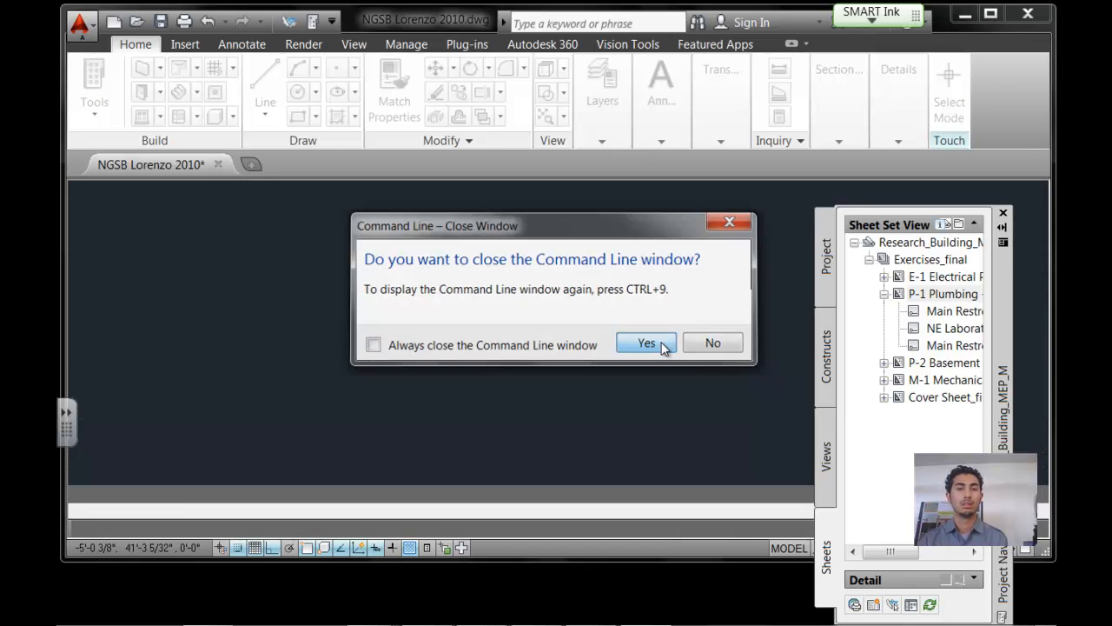
Restore the display of the Command Line window
click(245, 45)
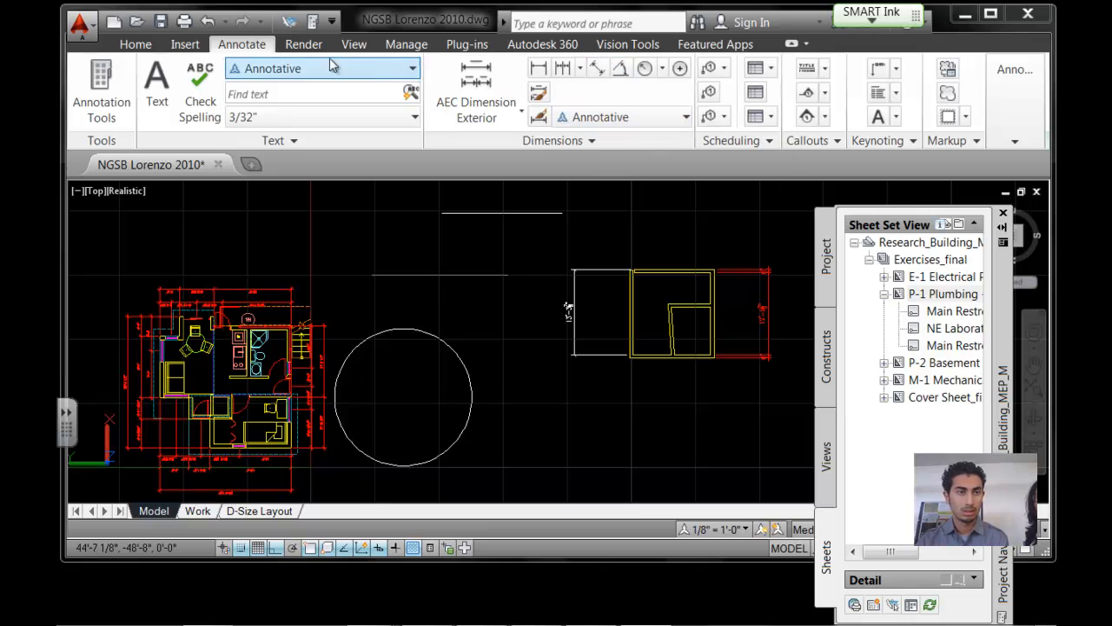
click(354, 44)
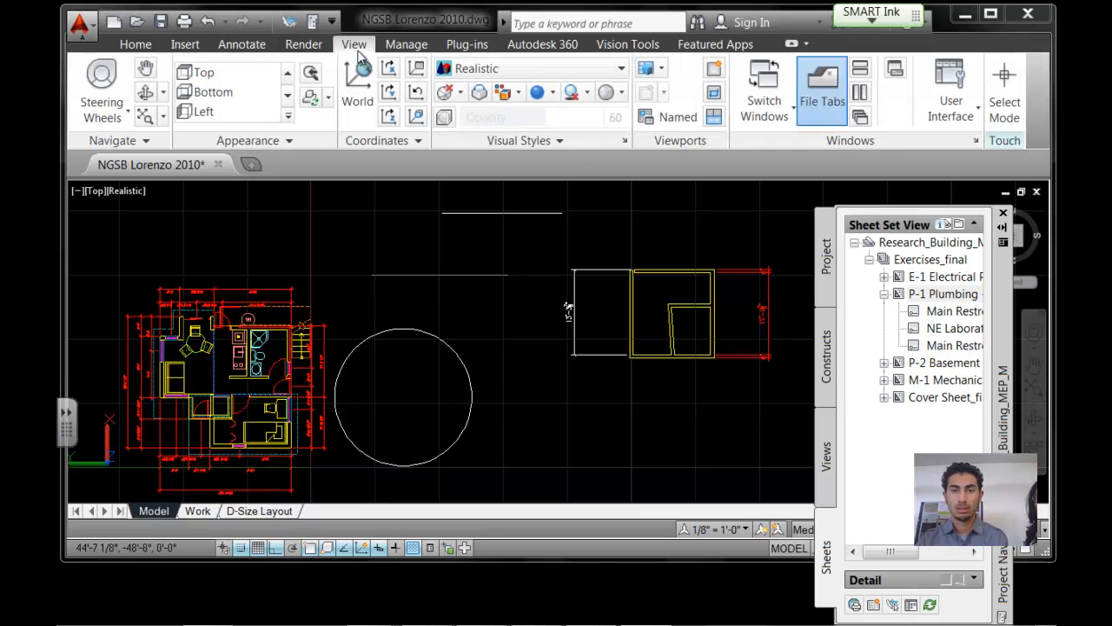
click(896, 69)
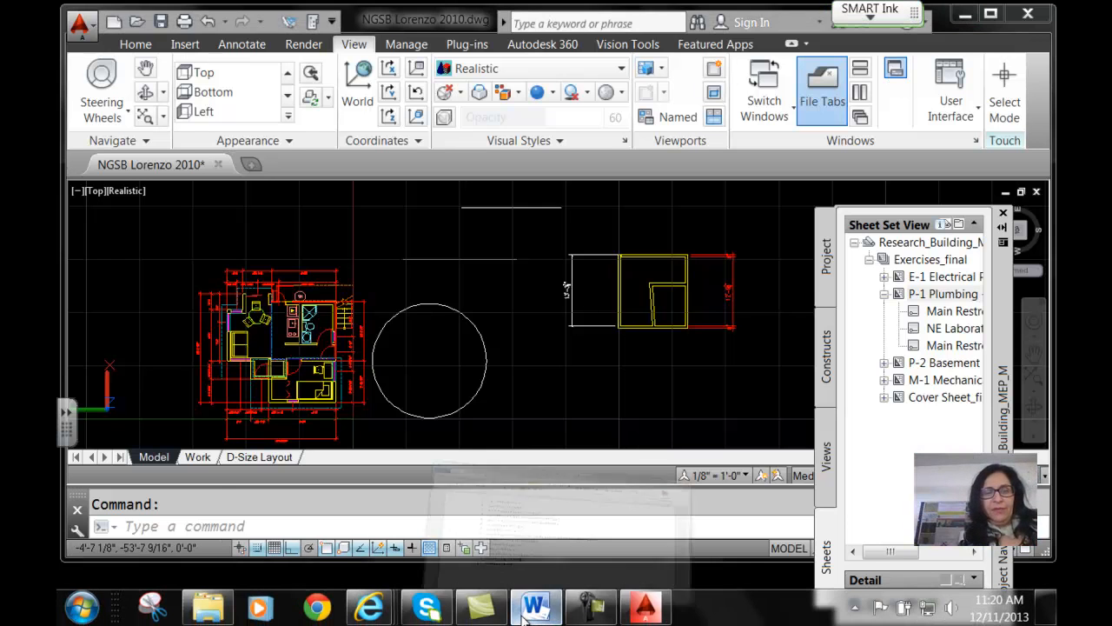
Switch to the Word document to check the numbered topic list, and return to the AutoCAD drawing
click(535, 605)
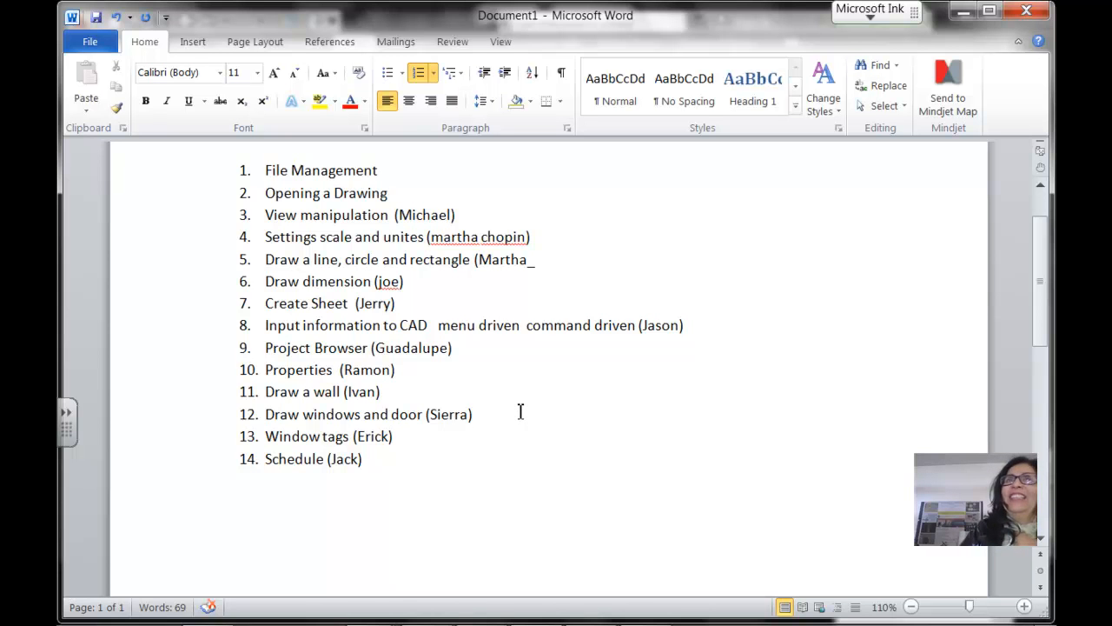
click(964, 12)
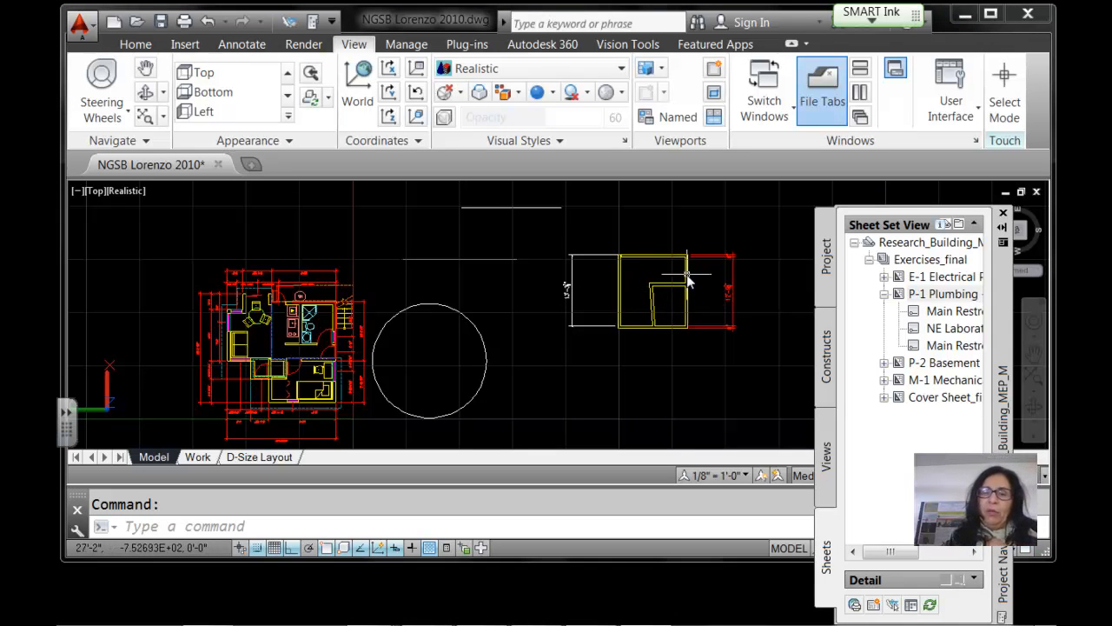
Select the large circle beside the floor plan and display its properties
scroll(405, 363, up, 7)
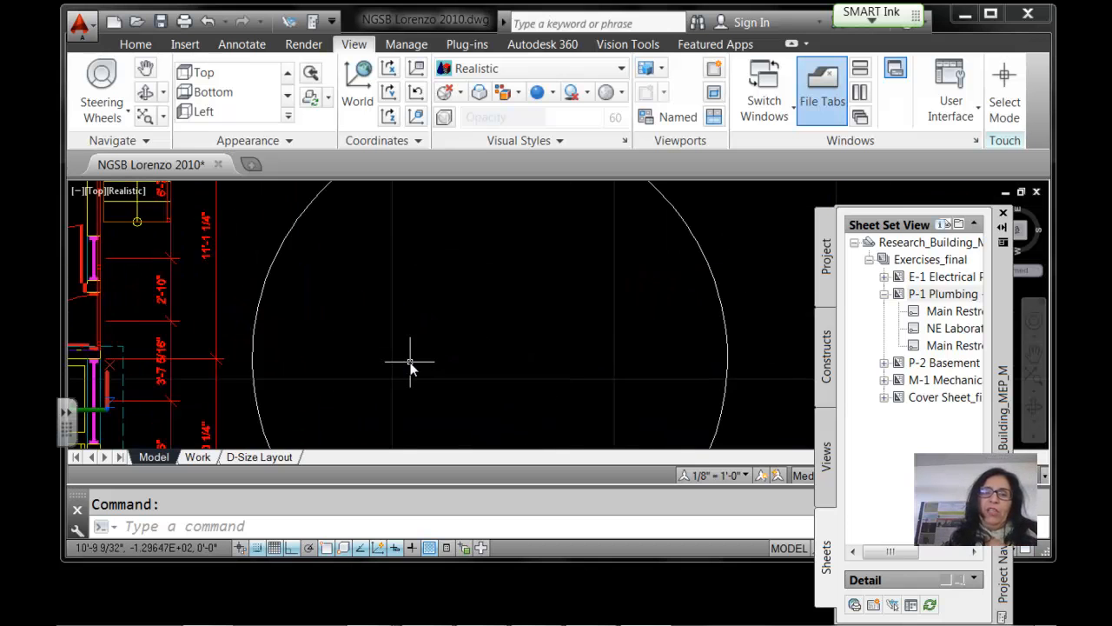
scroll(417, 364, down, 3)
click(587, 282)
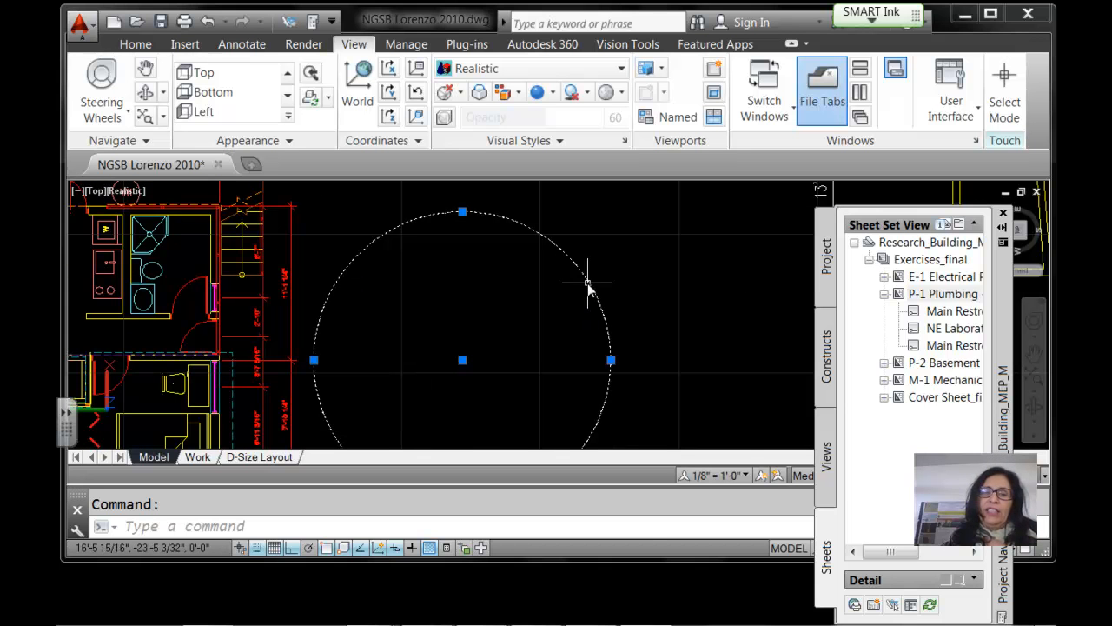
right_click(587, 282)
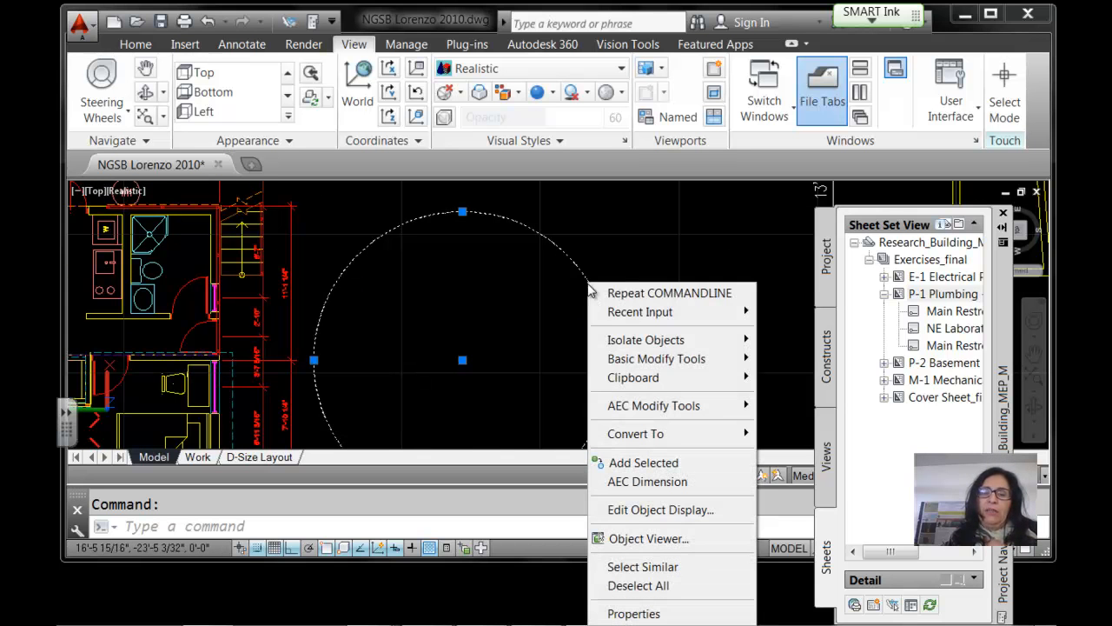
click(691, 611)
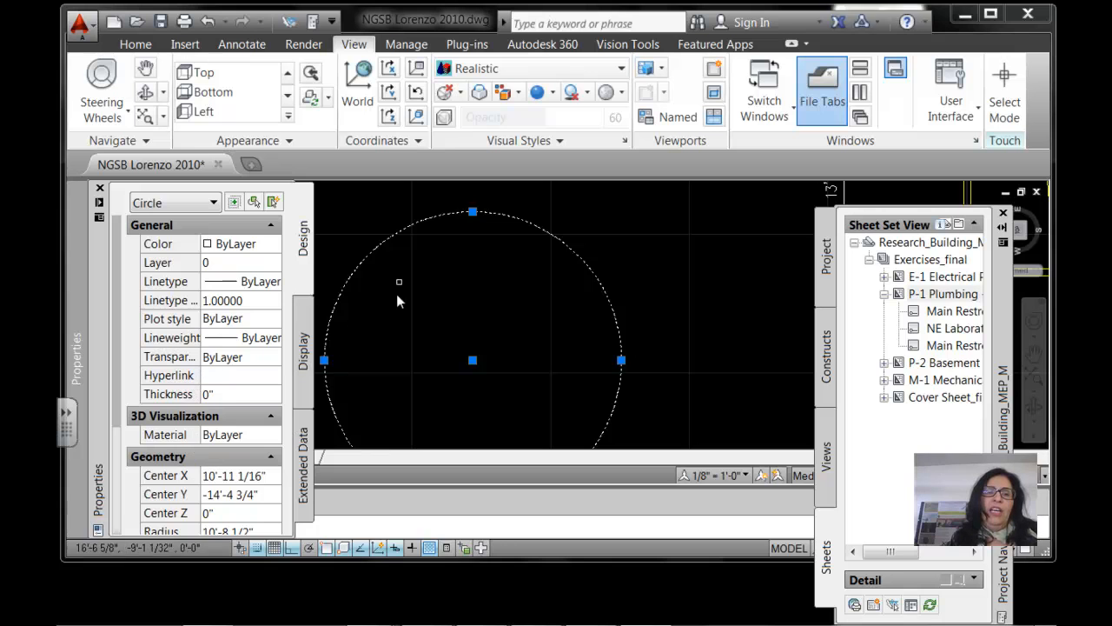
key(ctrl+1)
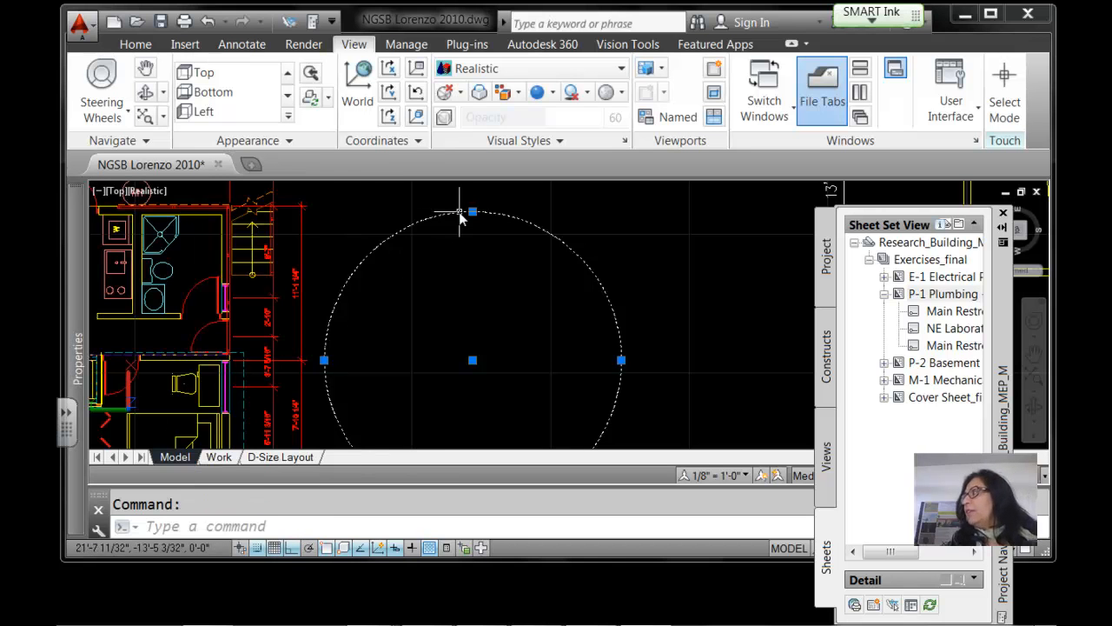
Check the topic list in the Word document again and return to the AutoCAD drawing
click(718, 268)
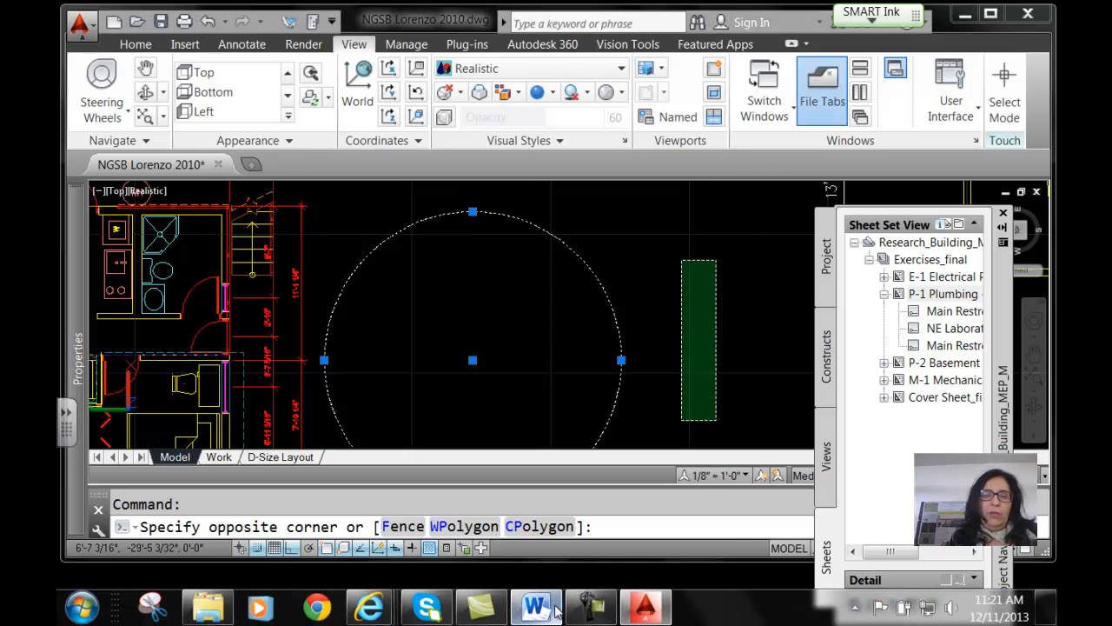
click(536, 614)
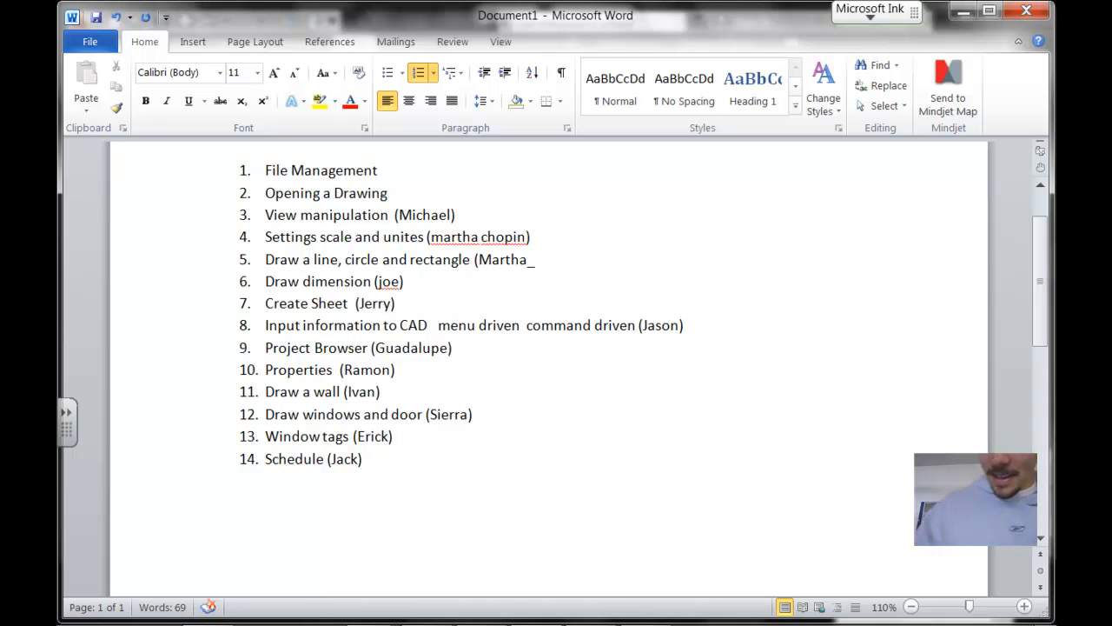
click(965, 11)
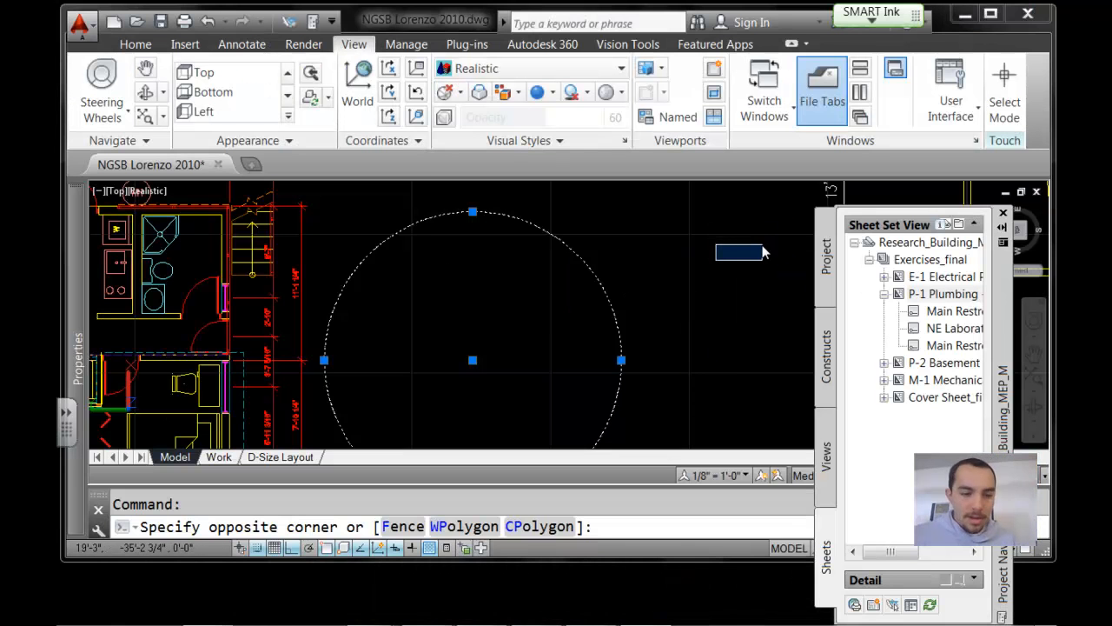
Cancel the pending selection, deselect the circle, and close the Project Navigator palette
key(Escape)
key(Escape)
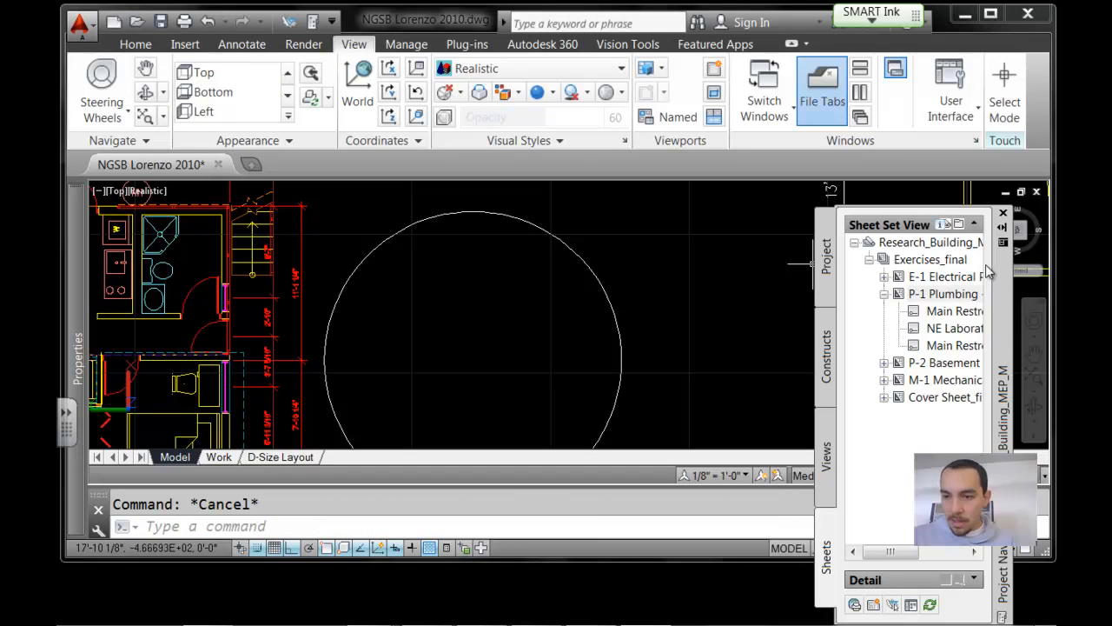
click(1004, 214)
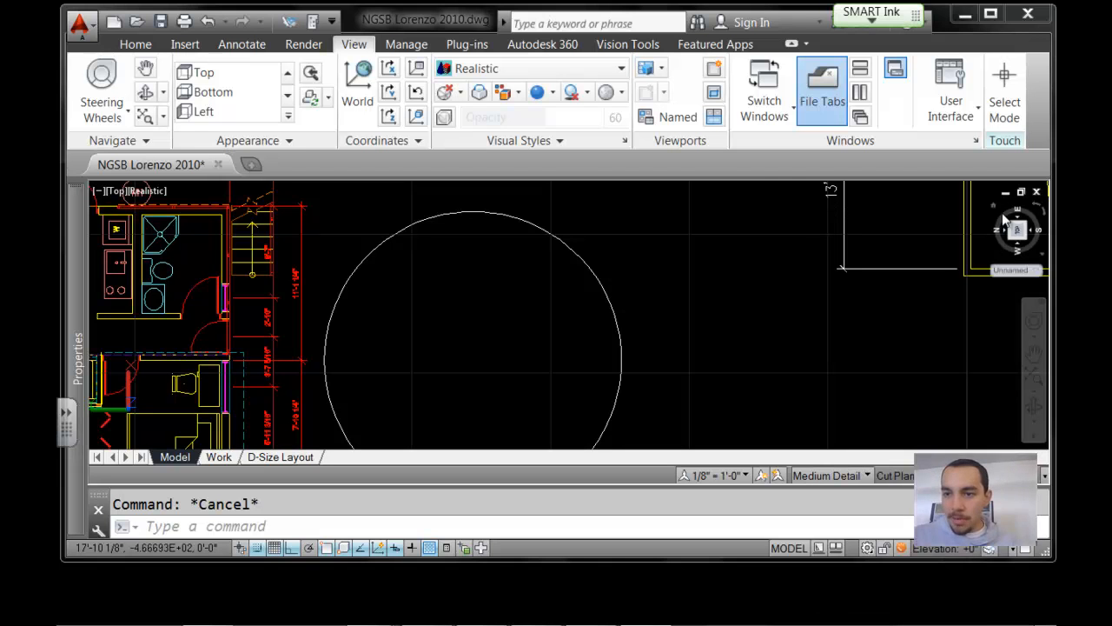
Create a new project named Green SandBox from the commercial template in the Project Browser and close the browser
click(291, 22)
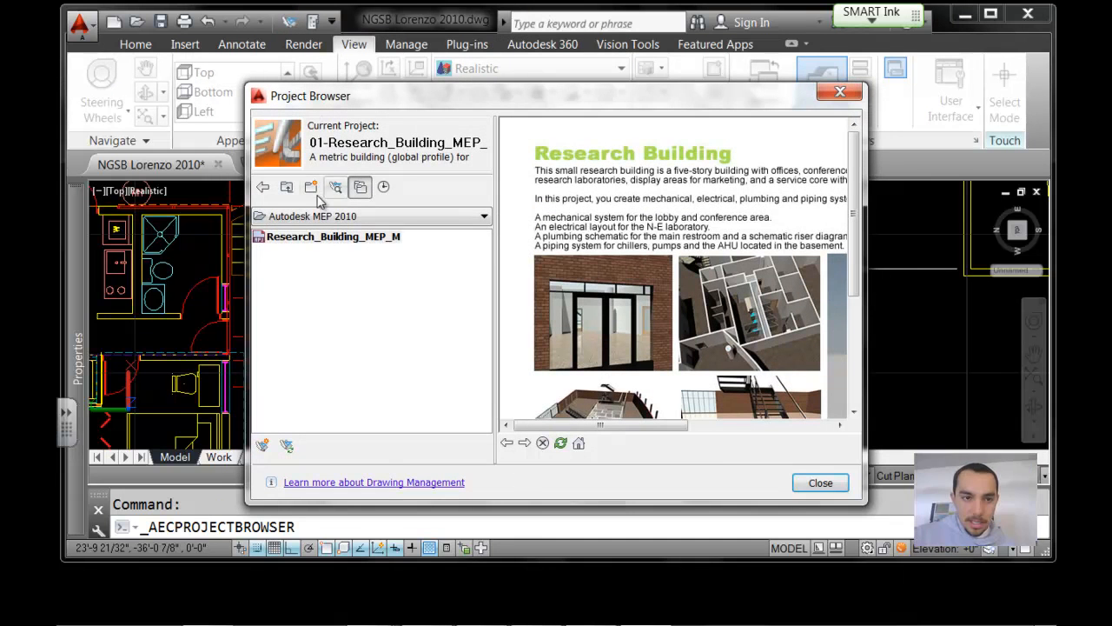
click(285, 236)
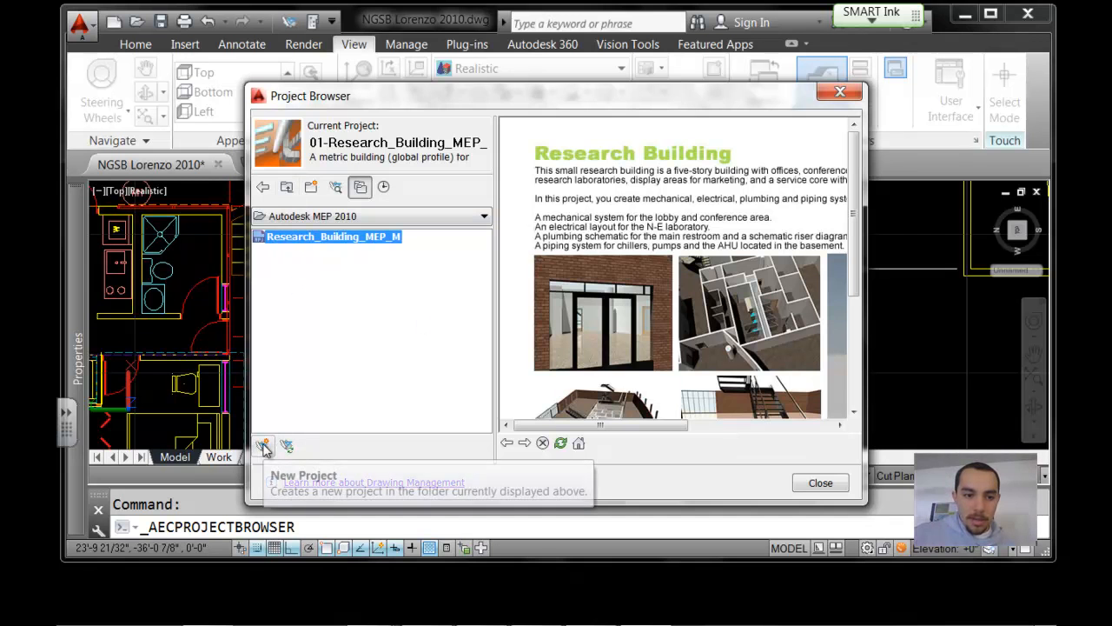
click(265, 447)
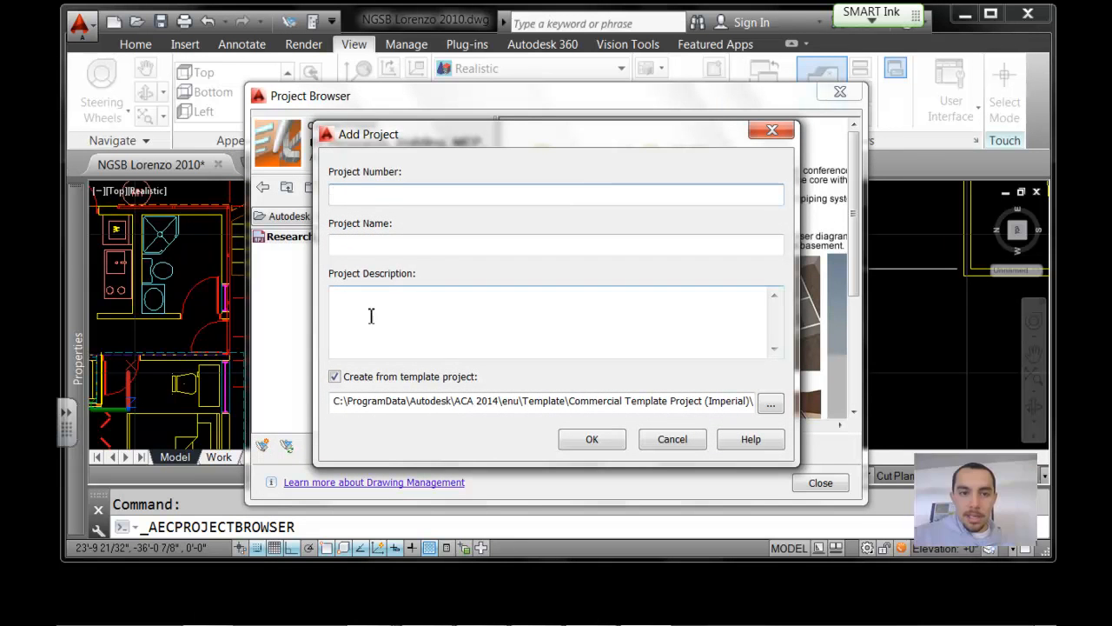
drag(431, 142, 409, 139)
click(360, 245)
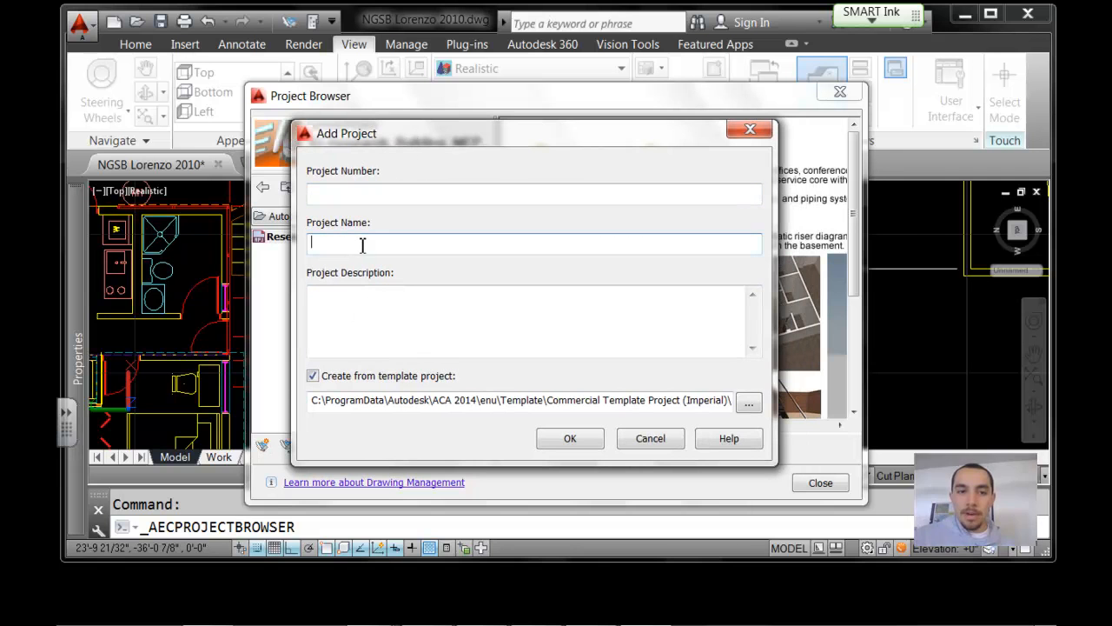
text(Green SandBox)
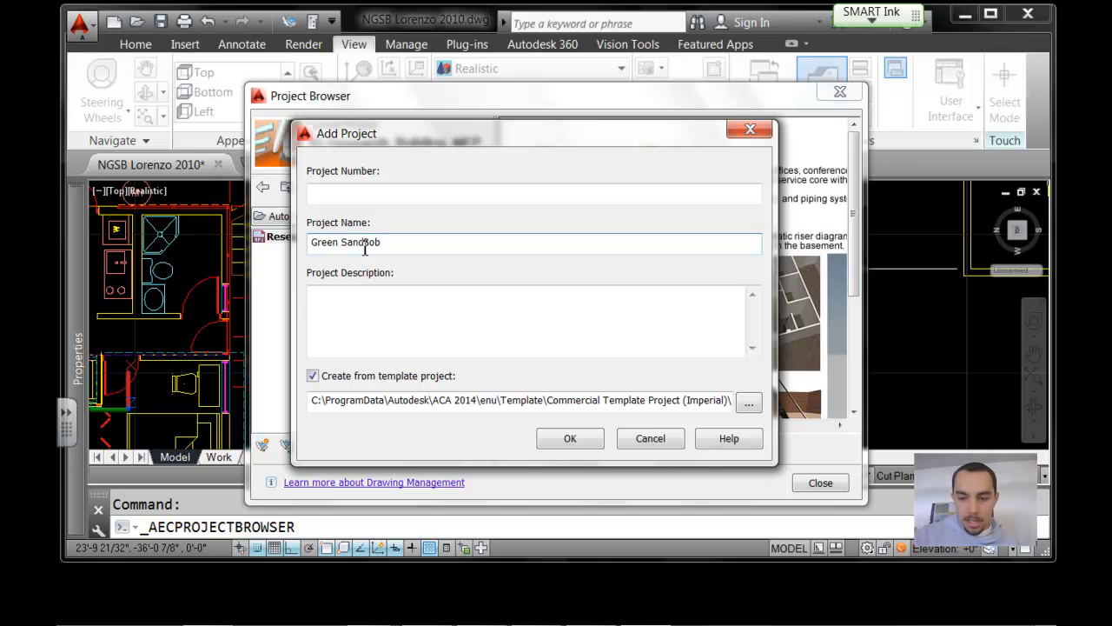
click(570, 438)
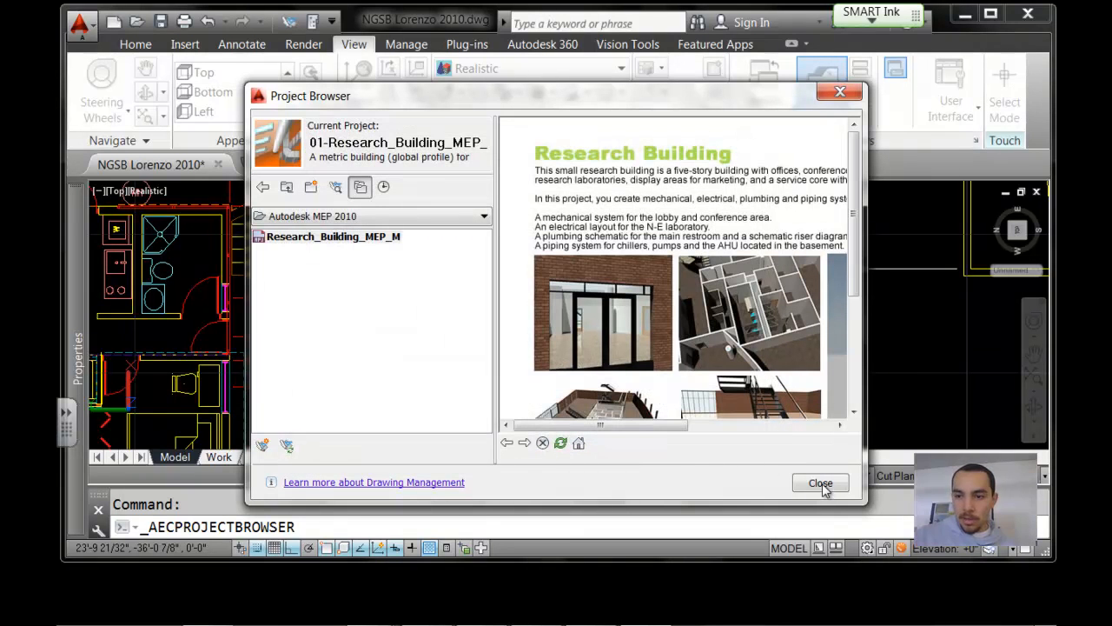
click(820, 484)
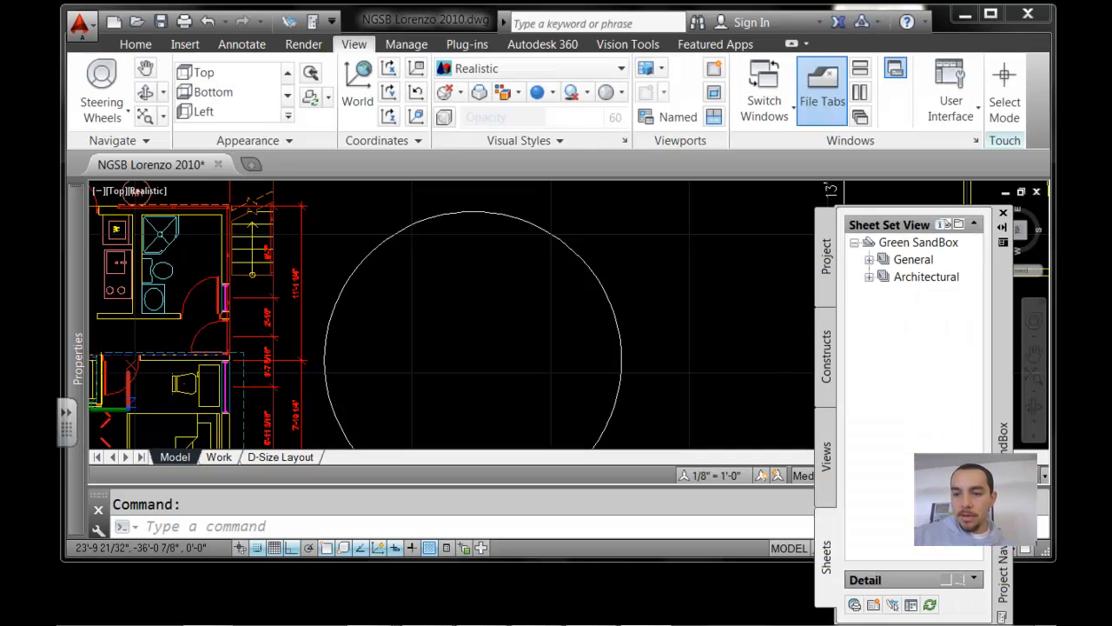
Add a new sheet numbered A101 and titled Floor Plan to the Architectural Plans subset, opening it in the drawing editor
click(870, 277)
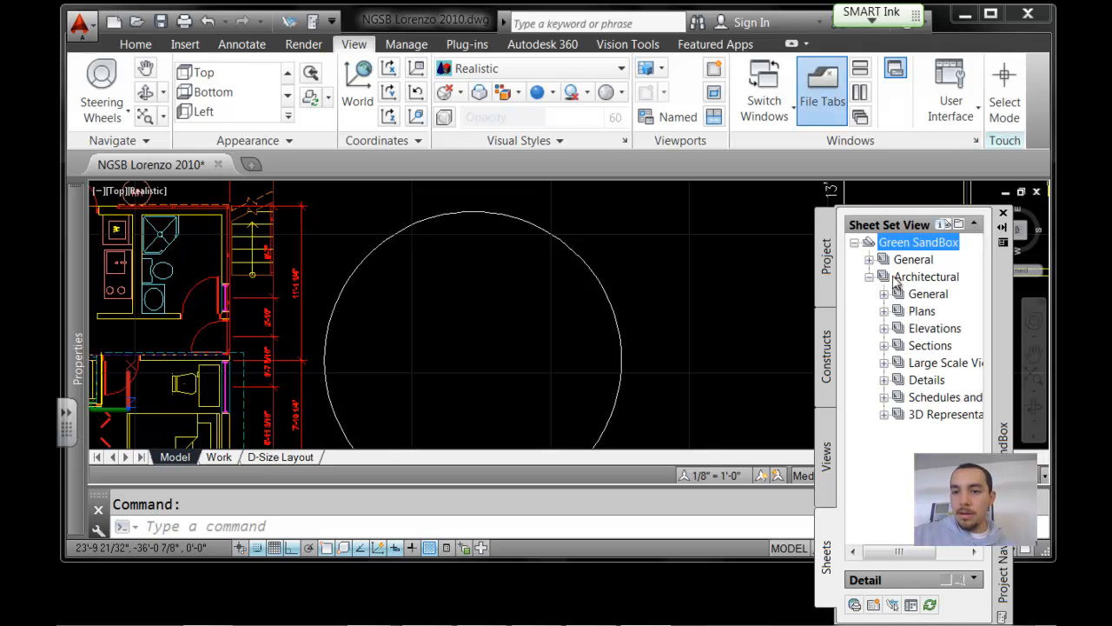
click(921, 318)
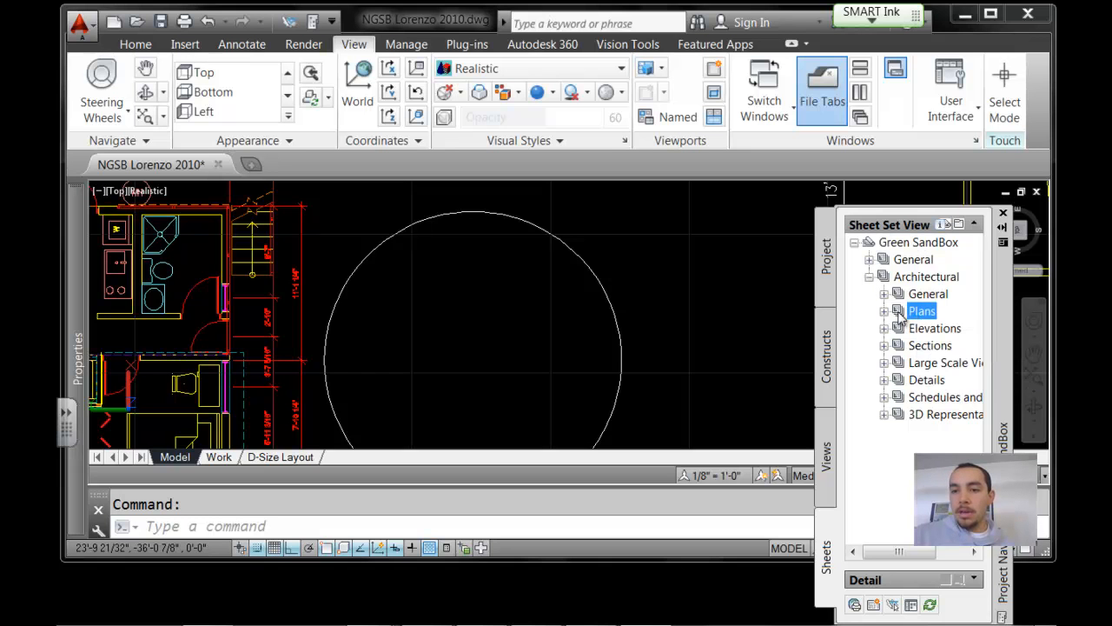
right_click(901, 318)
mouse_move(881, 349)
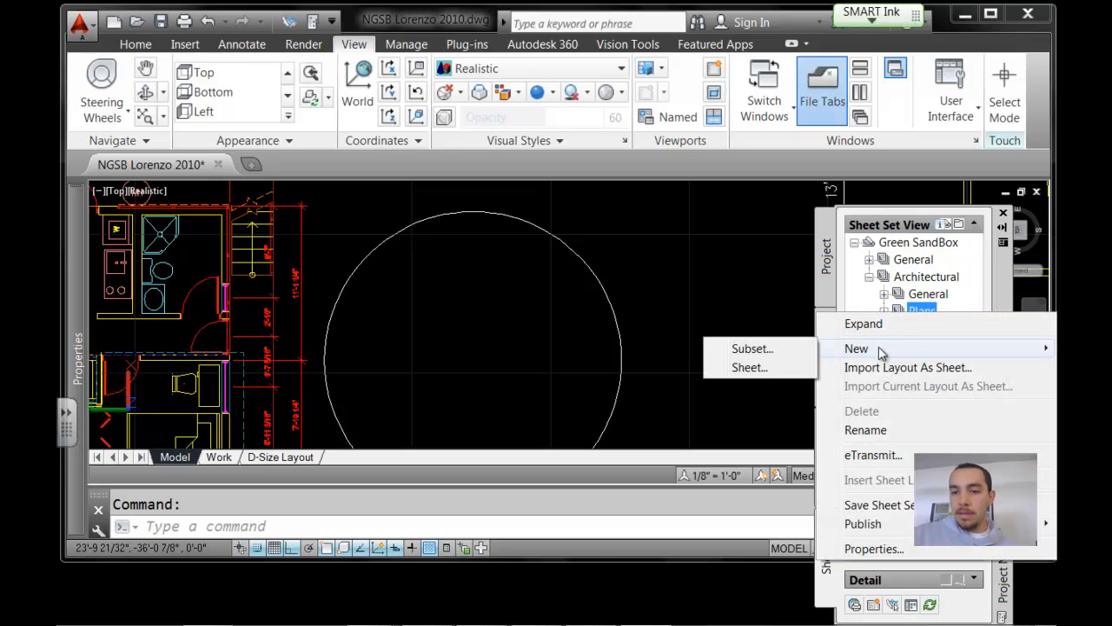
click(760, 369)
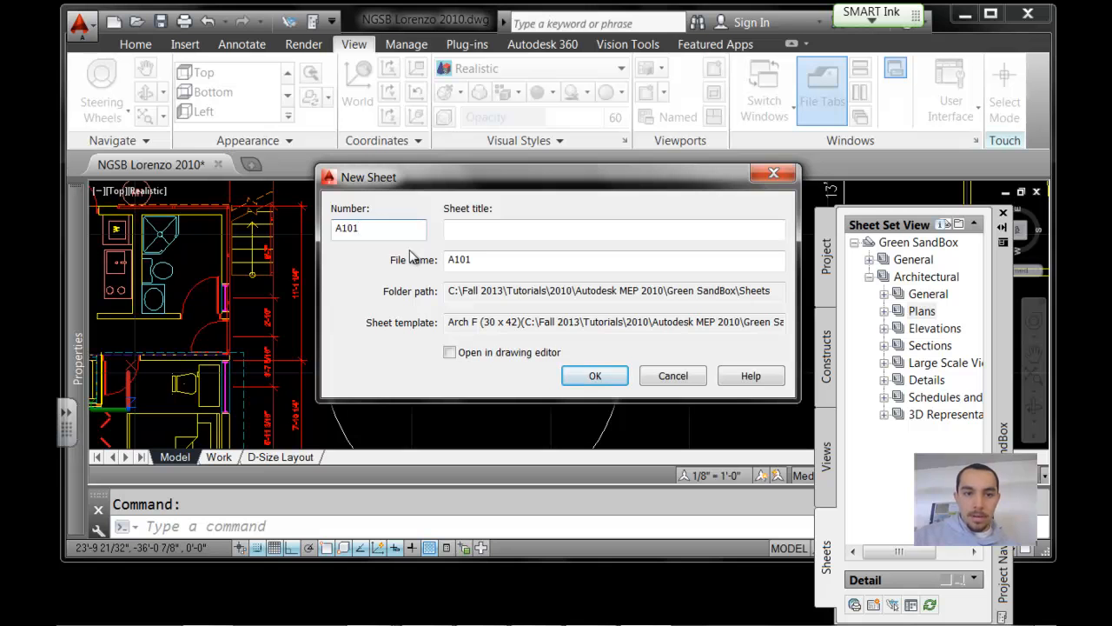
click(492, 232)
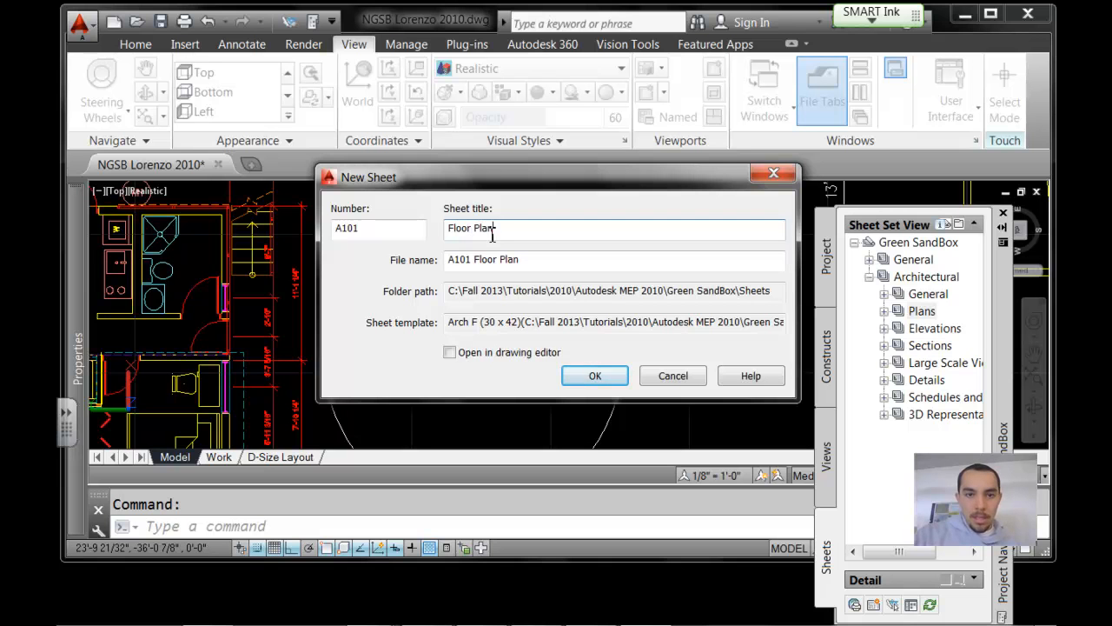
click(450, 352)
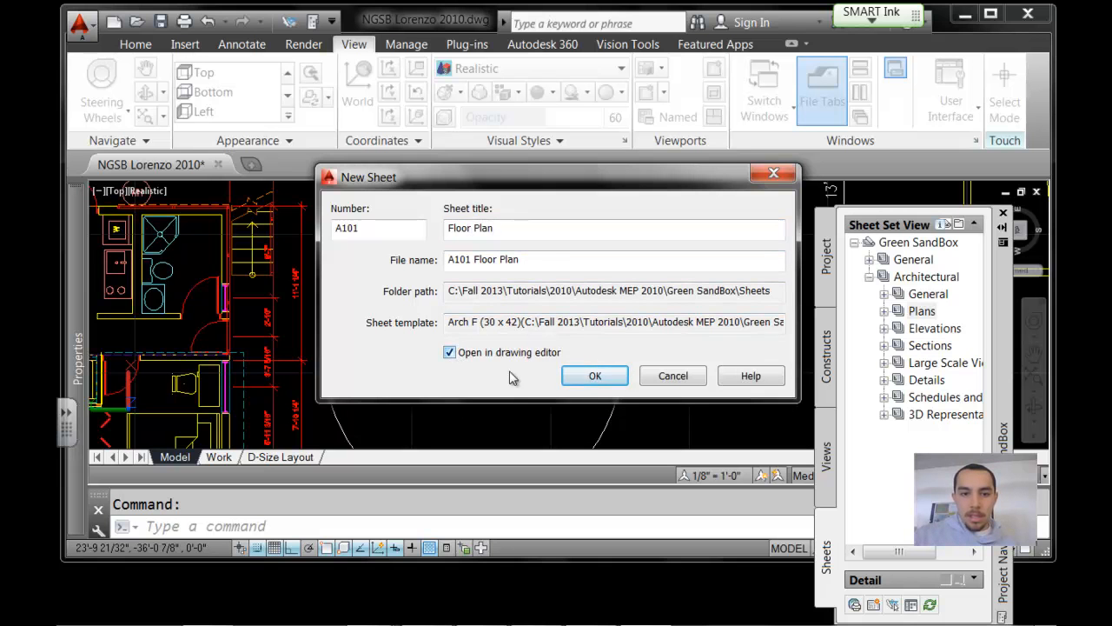
click(593, 377)
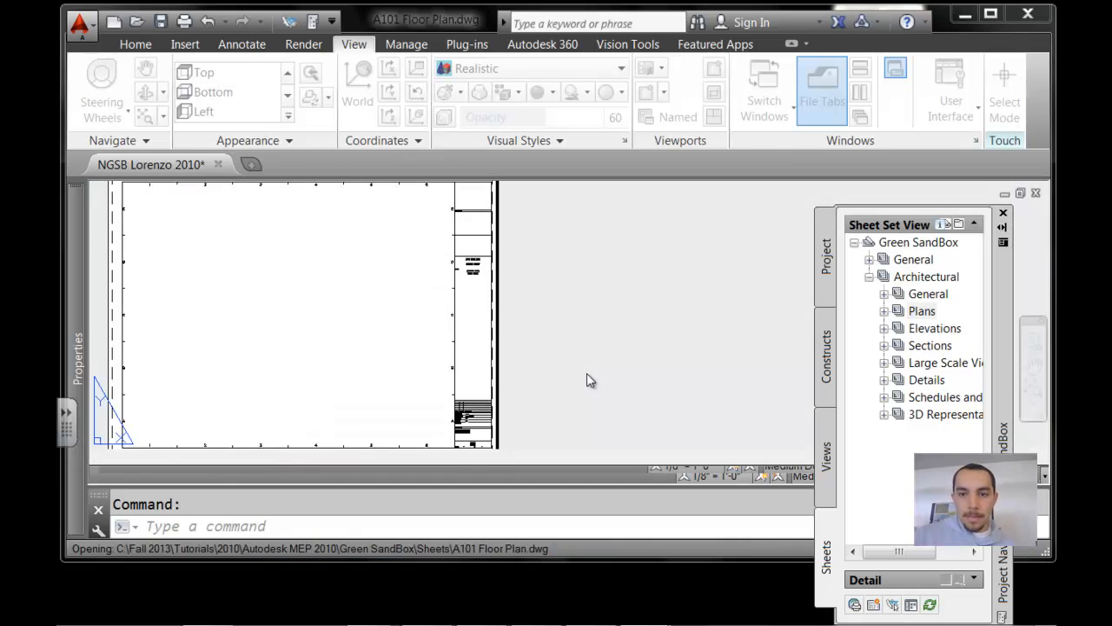
Explode the title block on the A101 Floor Plan sheet into its component objects
scroll(456, 305, down, 4)
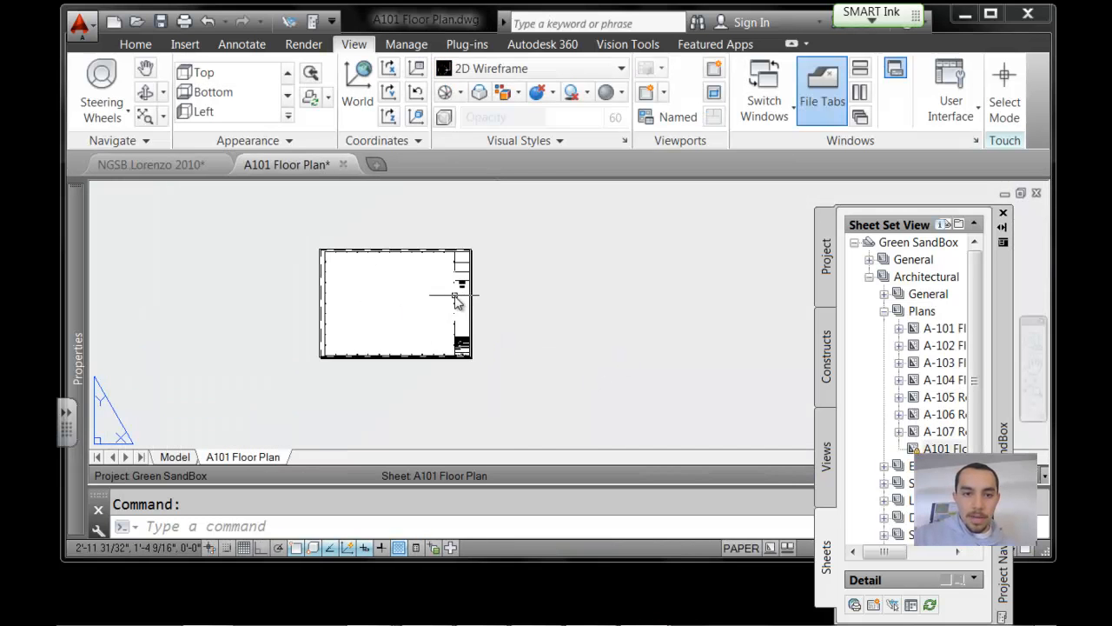
scroll(426, 282, up, 4)
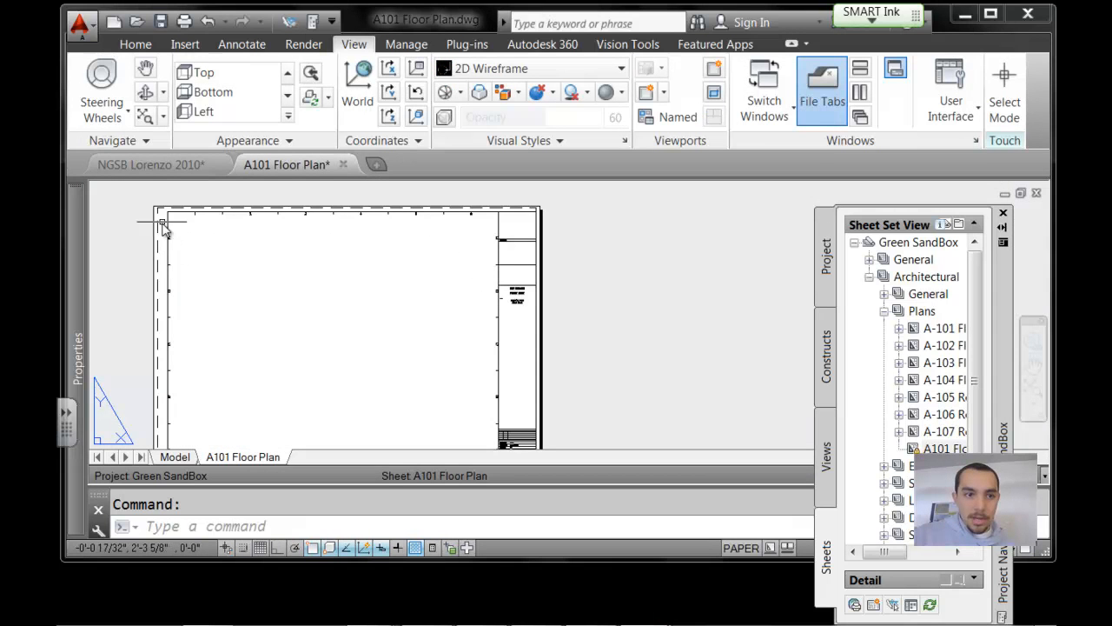
scroll(167, 219, up, 2)
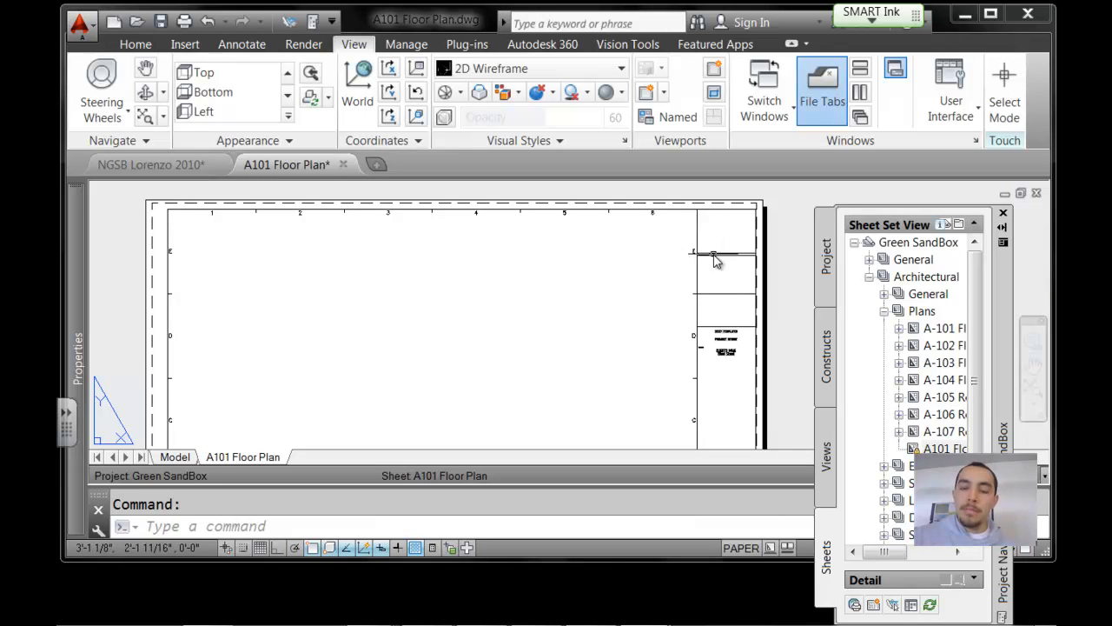
scroll(713, 256, up, 3)
scroll(695, 247, down, 1)
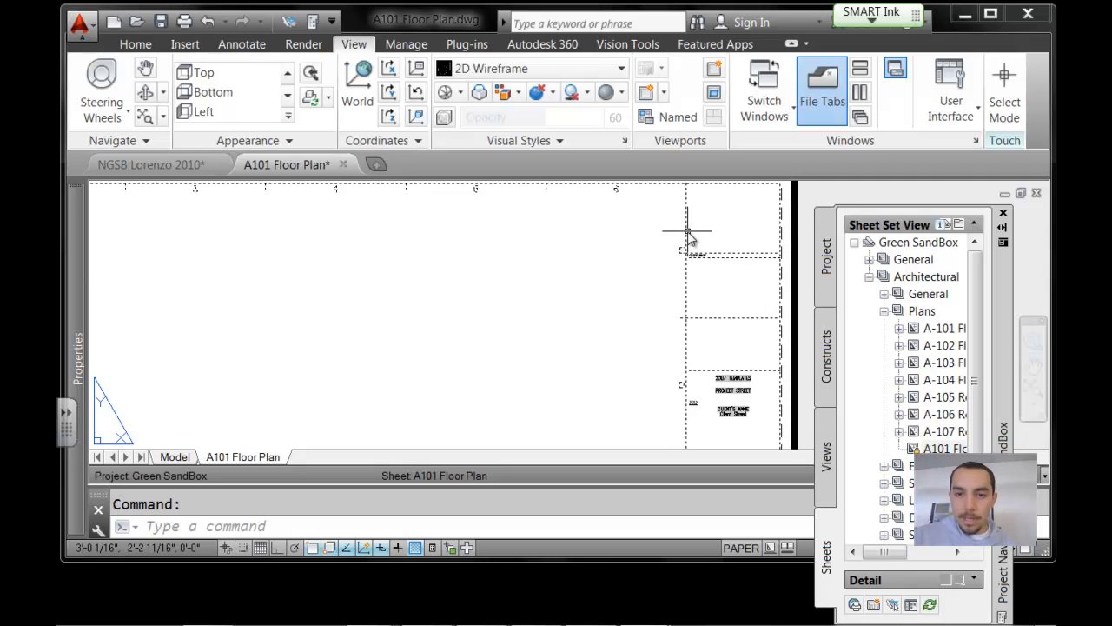
key(Escape)
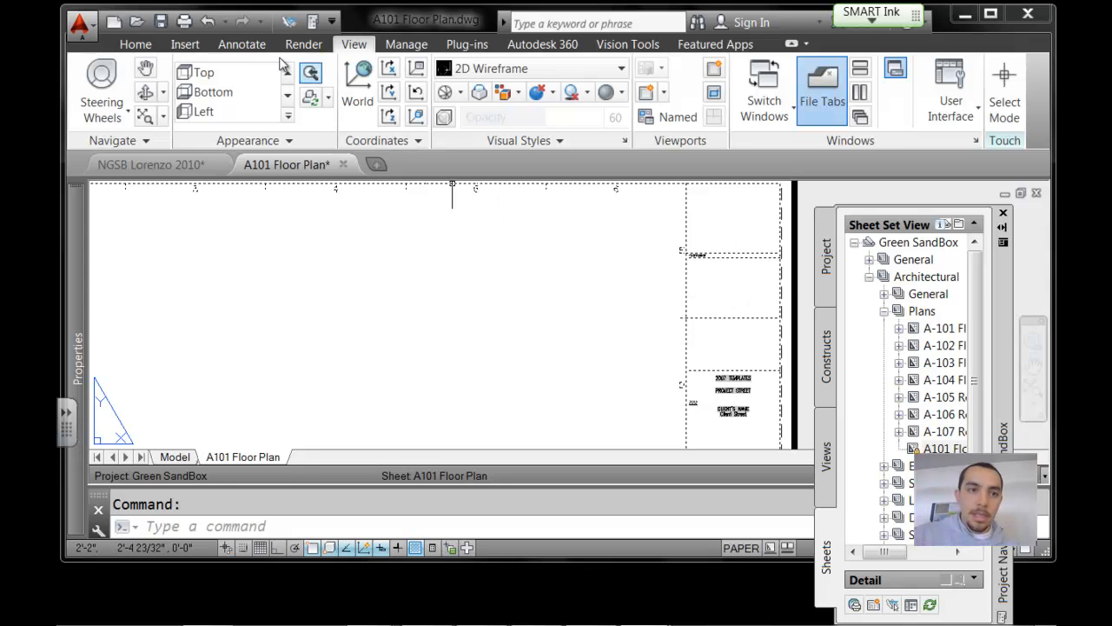
click(185, 44)
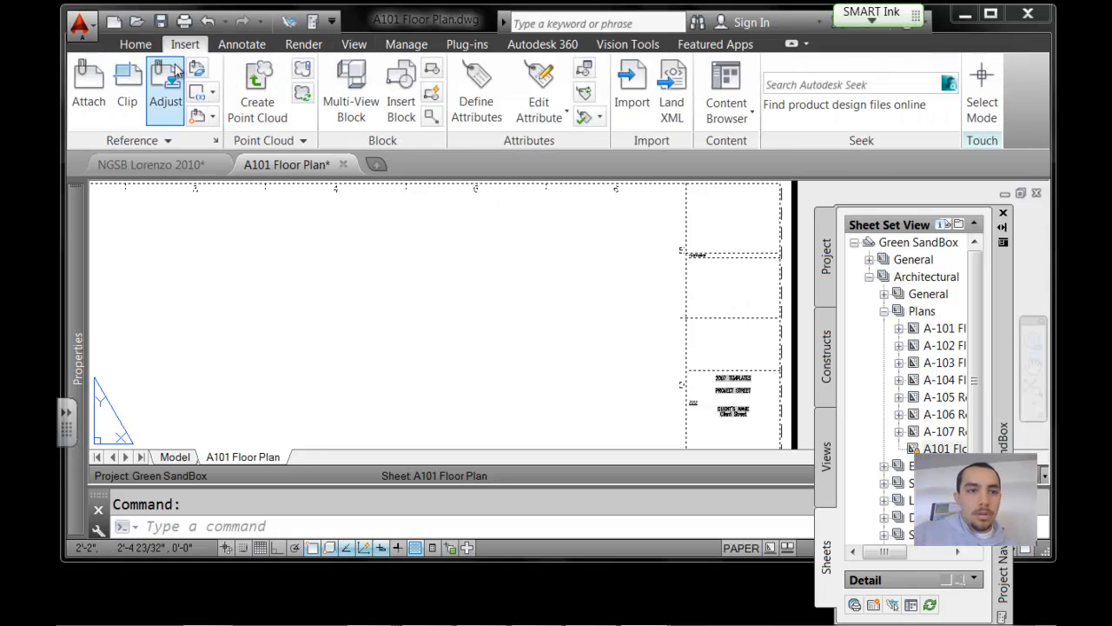
click(135, 44)
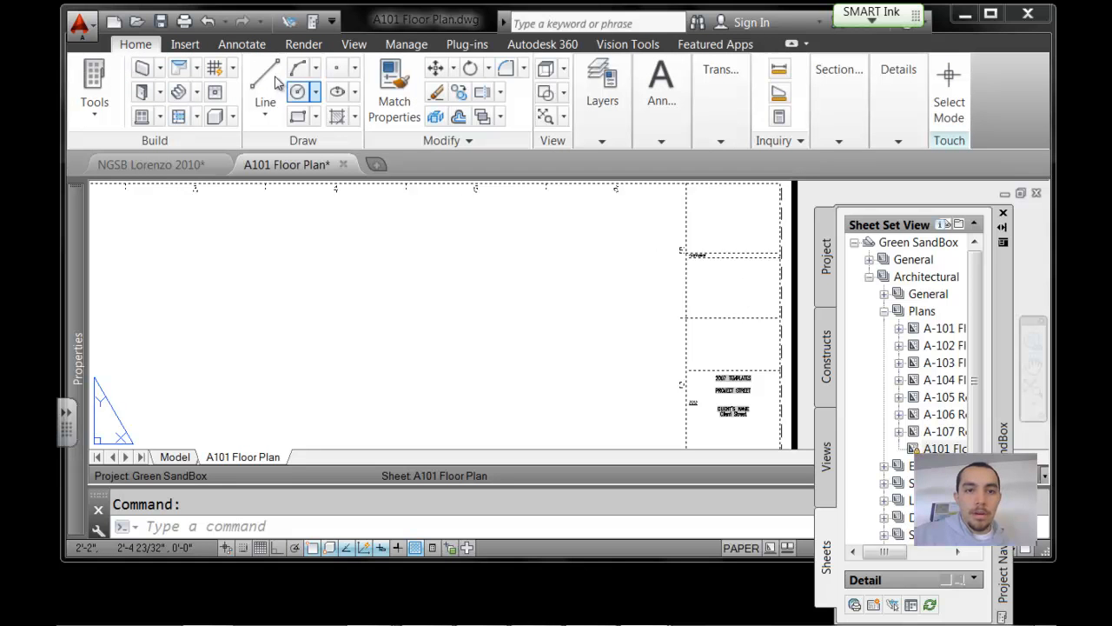
click(452, 141)
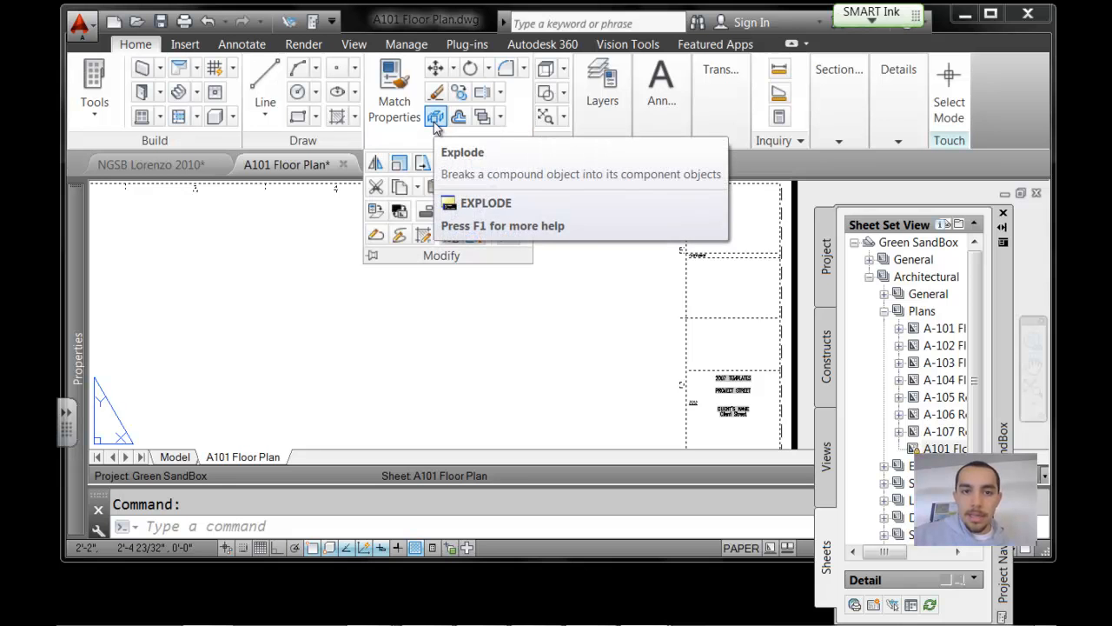
click(435, 119)
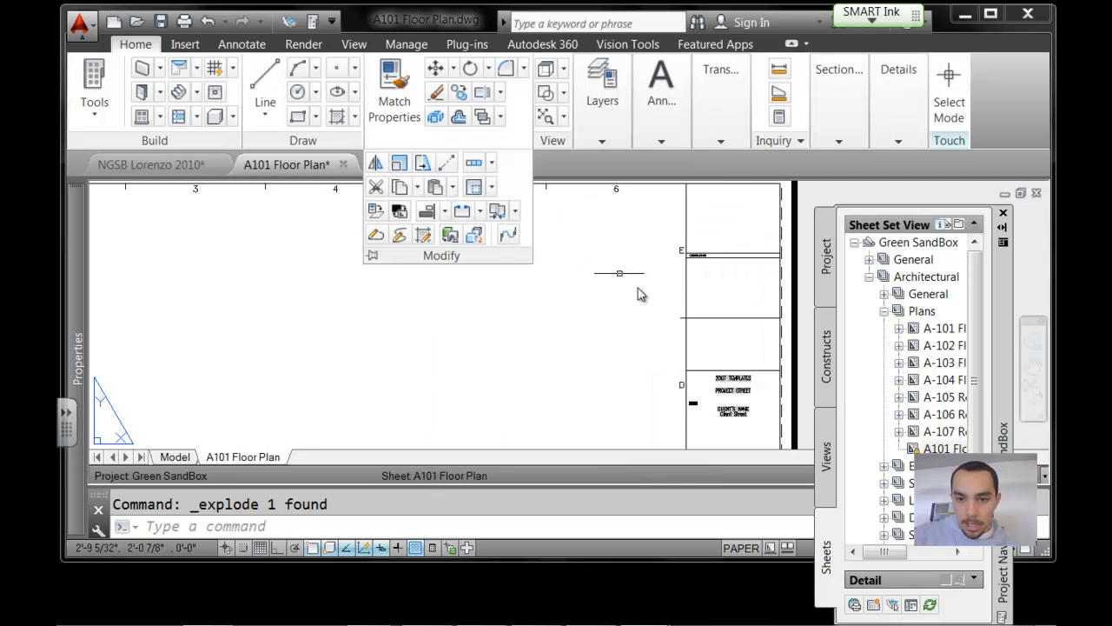
Move the title block line directly above the CONSULTANTS label slightly upward and deselect it
click(688, 235)
click(725, 254)
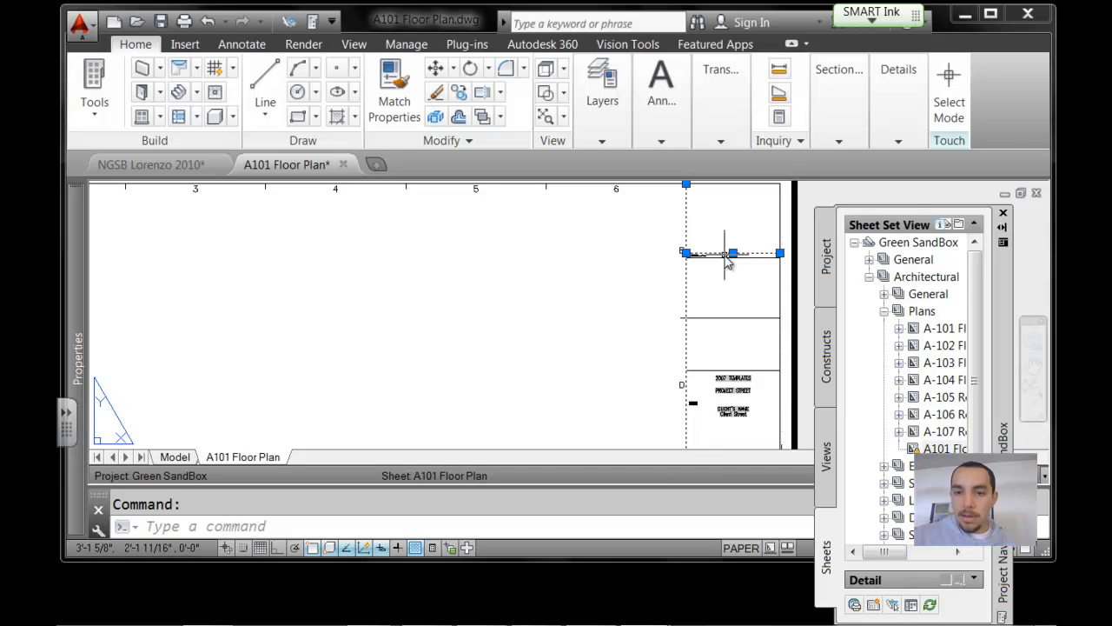
scroll(726, 274, up, 4)
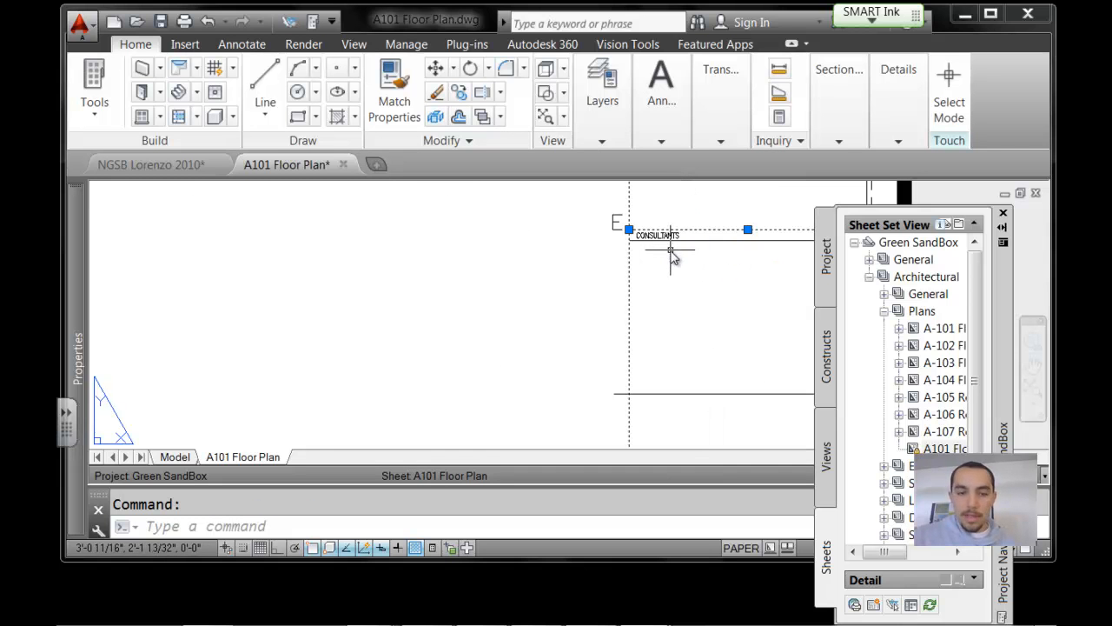
key(Escape)
click(748, 230)
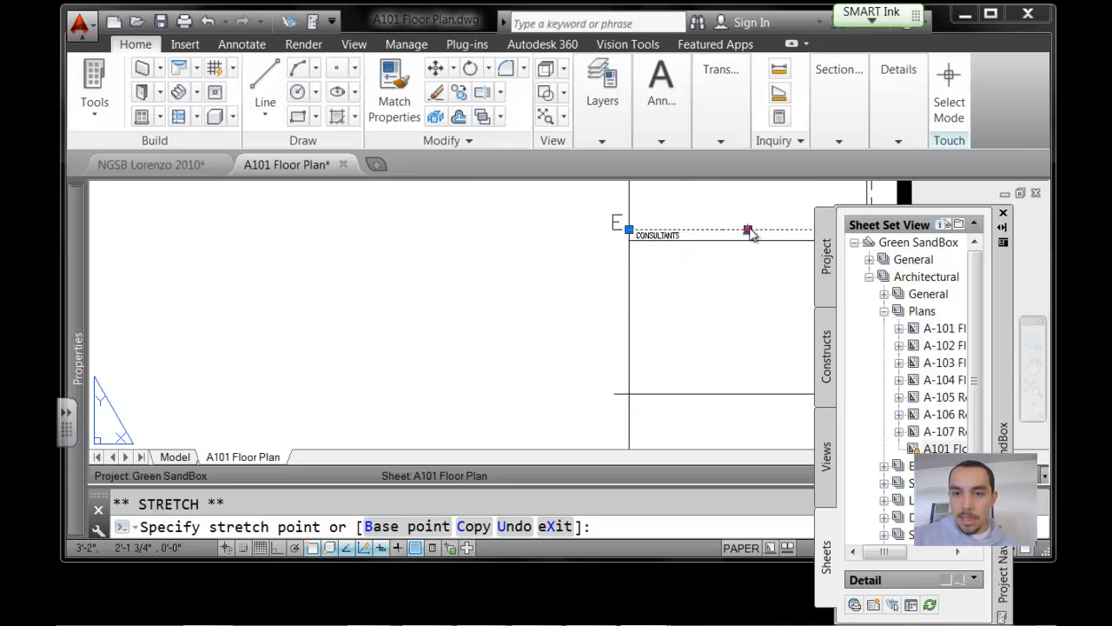
click(748, 215)
key(Escape)
Change the contents of the CONSULTANTS text in the title block to Client
click(652, 238)
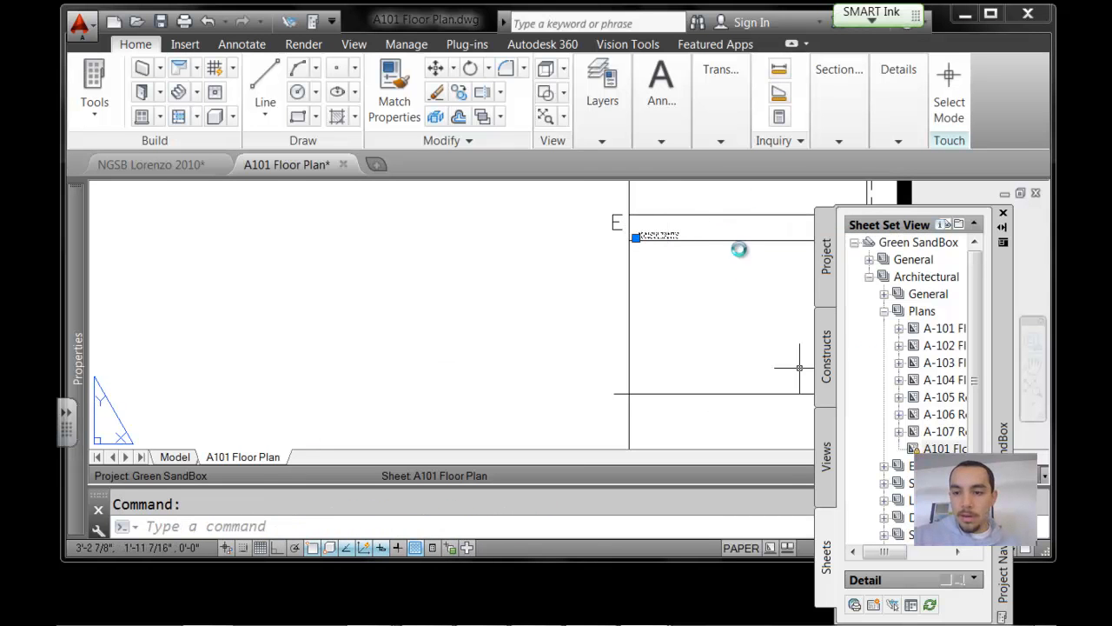
mouse_move(84, 226)
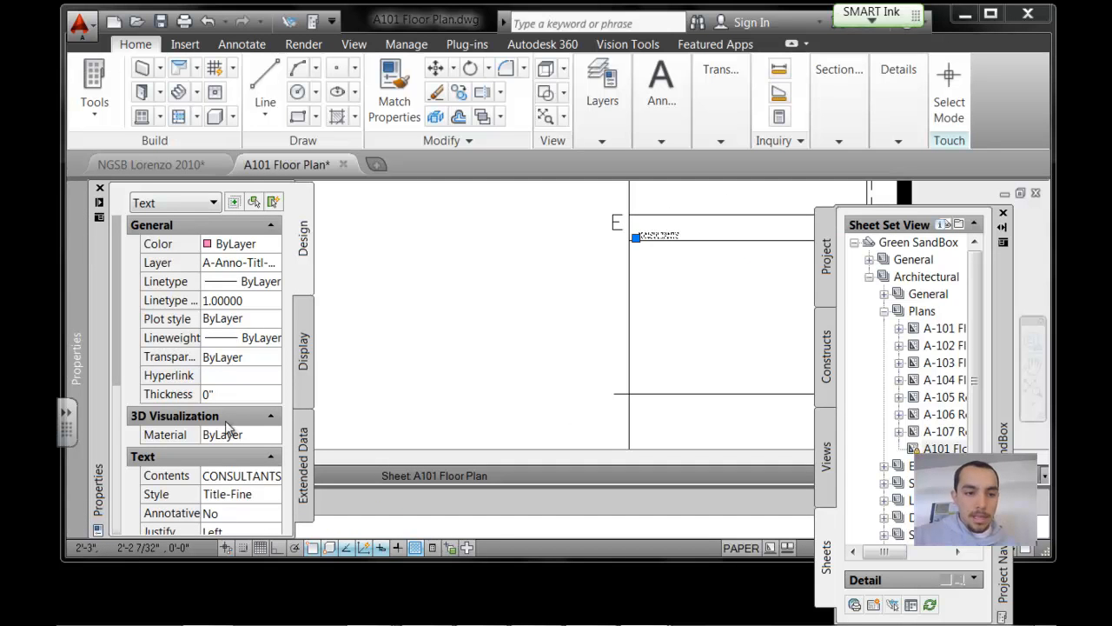
click(244, 474)
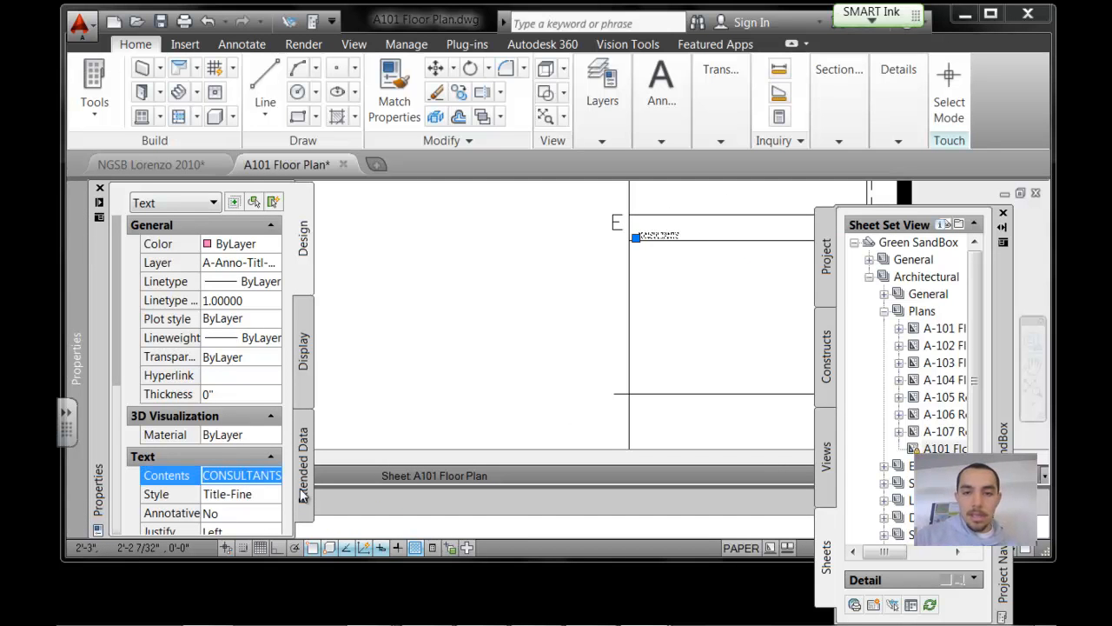
text(Client)
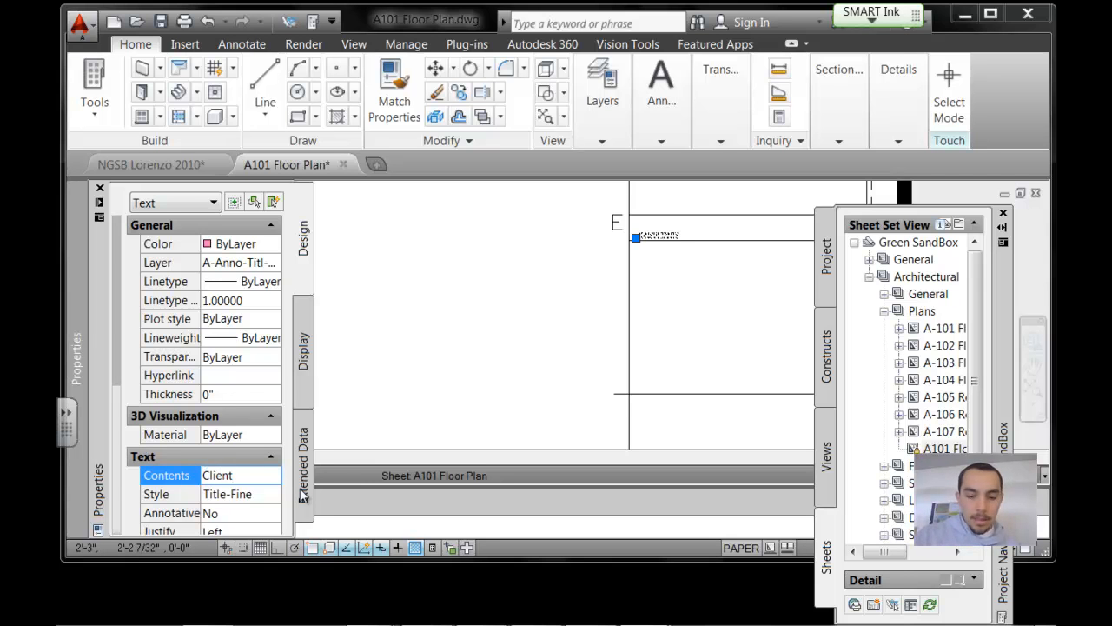
key(Tab)
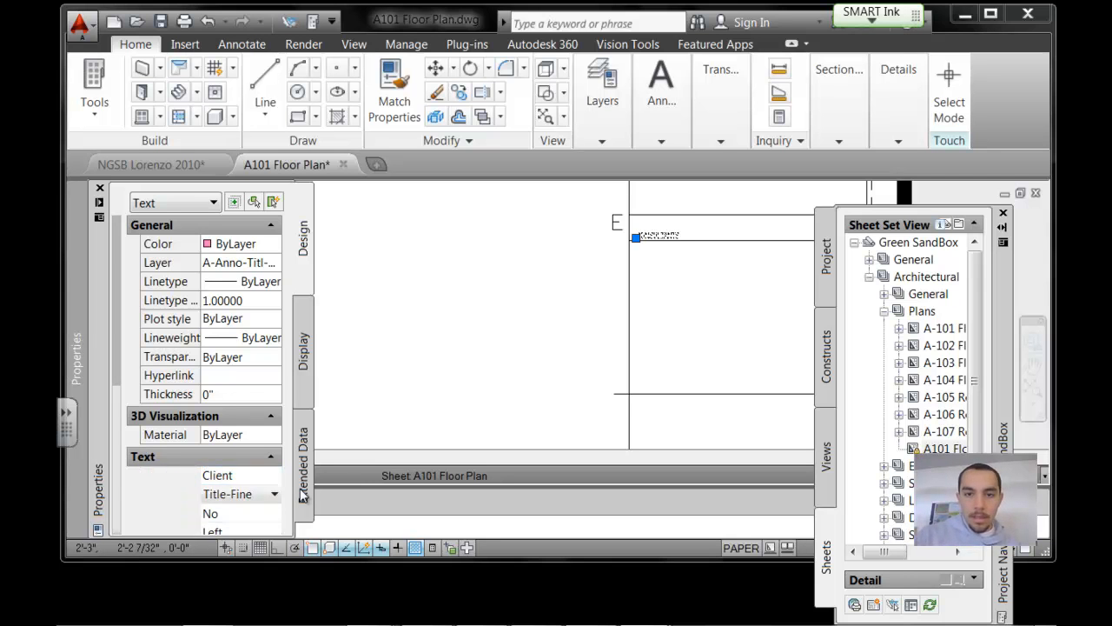
click(720, 325)
key(Escape)
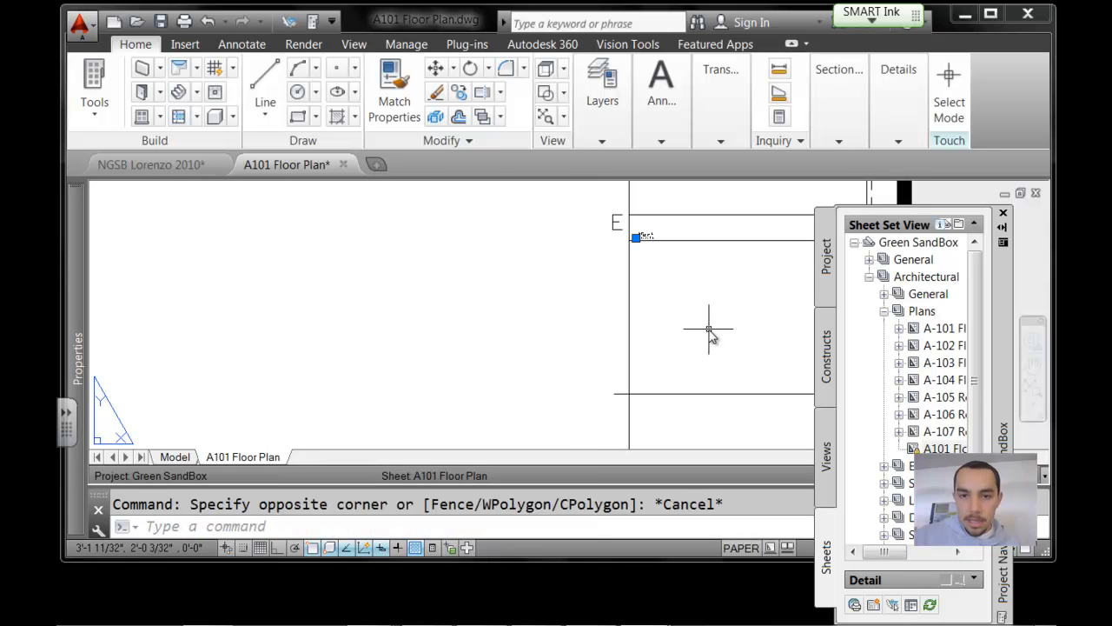
Examine the full sheet names listed under the Plans subset in the Green SandBox sheet set
scroll(703, 314, down, 5)
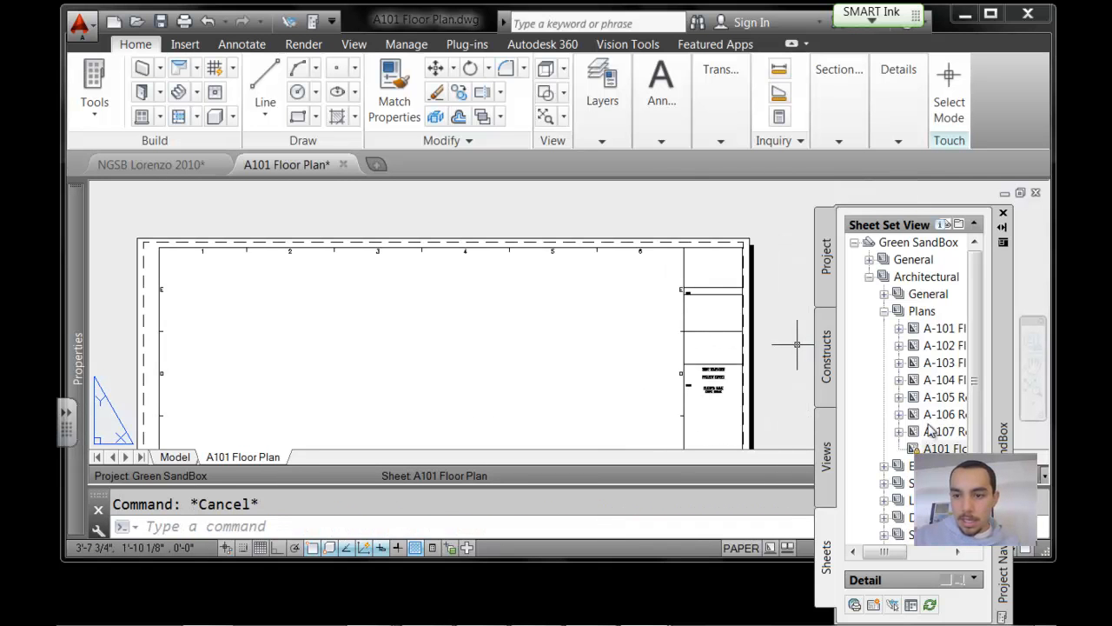
mouse_move(884, 553)
mouse_down()
mouse_move(936, 556)
mouse_move(904, 555)
mouse_up()
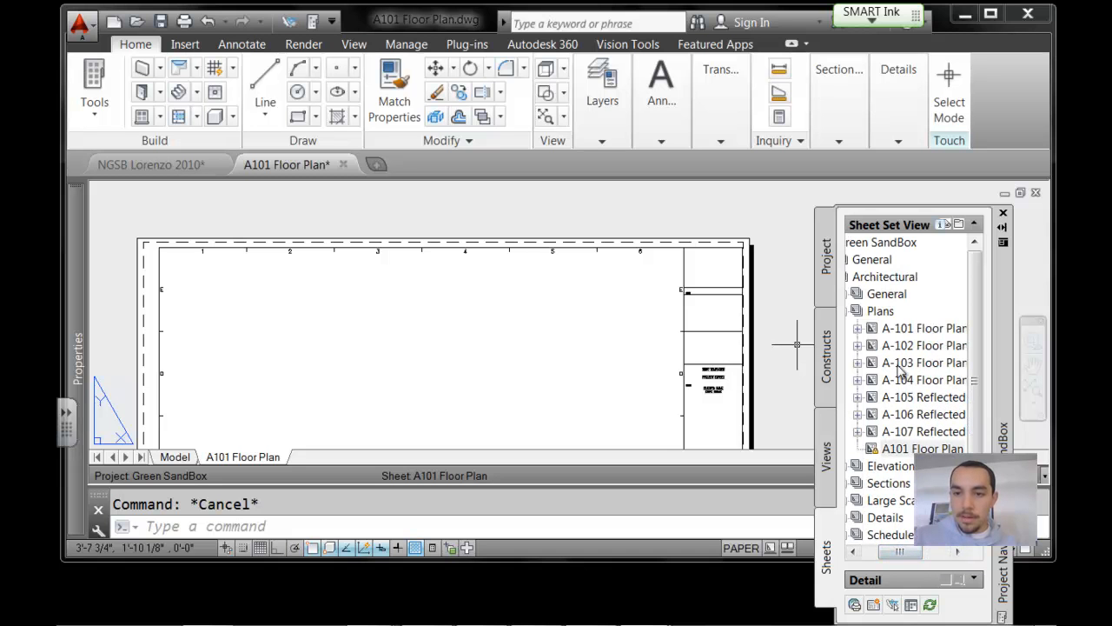
click(895, 534)
mouse_move(900, 553)
mouse_down()
mouse_move(928, 556)
mouse_move(903, 554)
mouse_up()
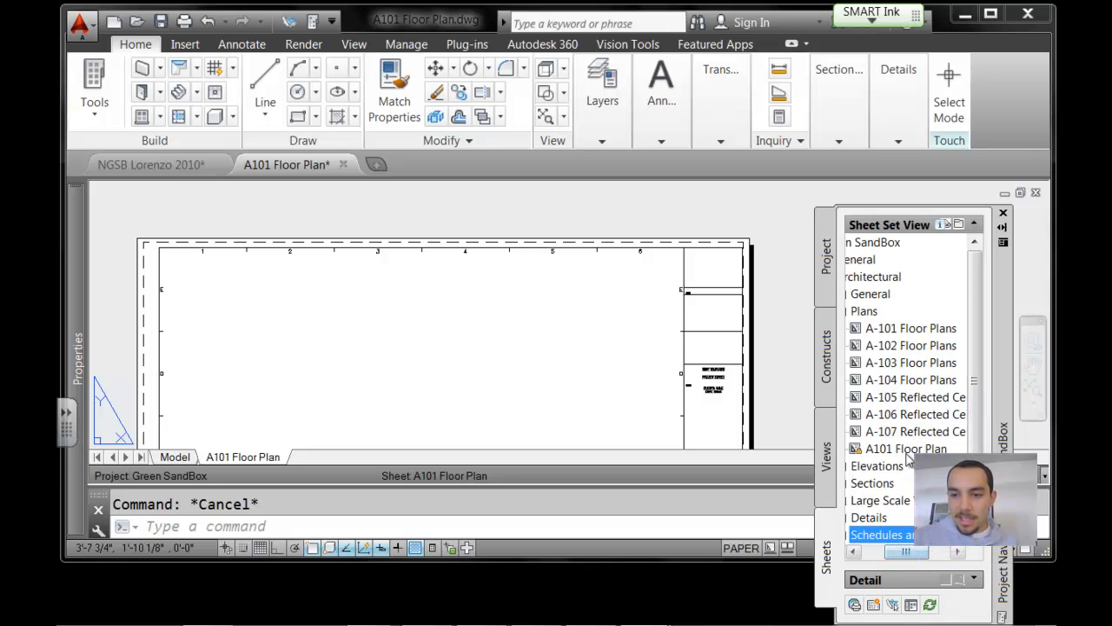
Set the Project Navigator palette to auto-hide and switch to the numbered topic list in Microsoft Word
click(1002, 228)
scroll(583, 327, down, 2)
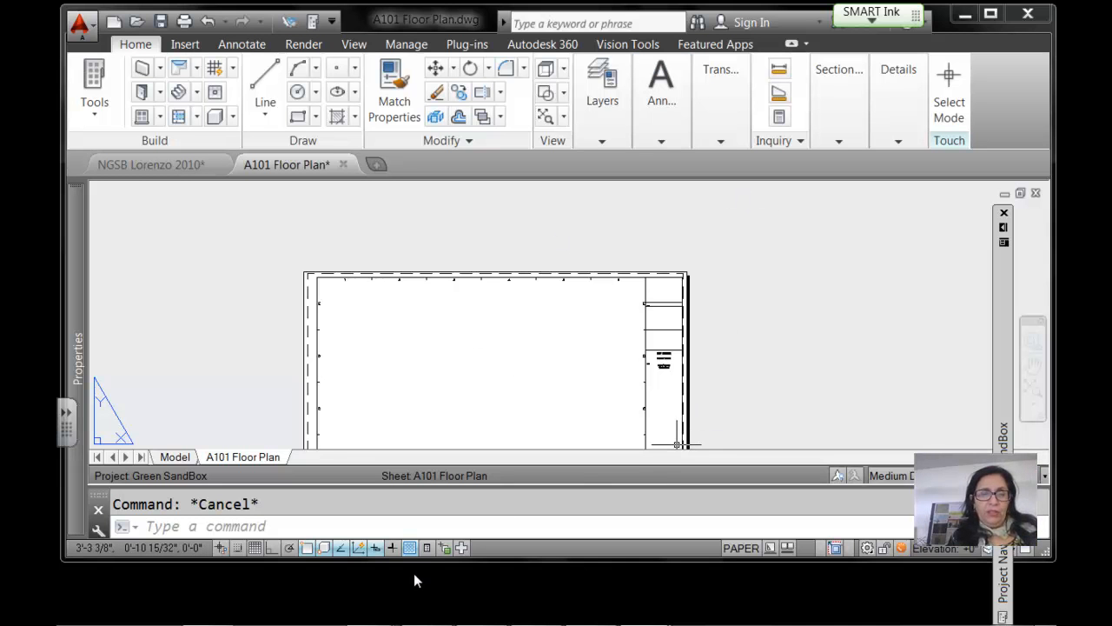
click(965, 13)
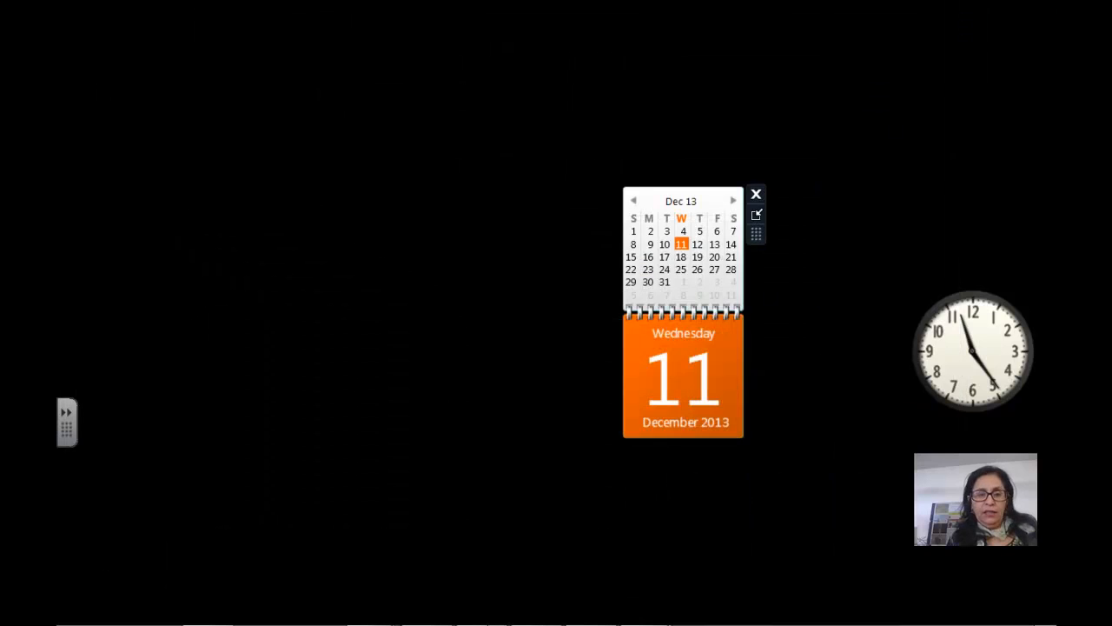
click(537, 605)
click(393, 438)
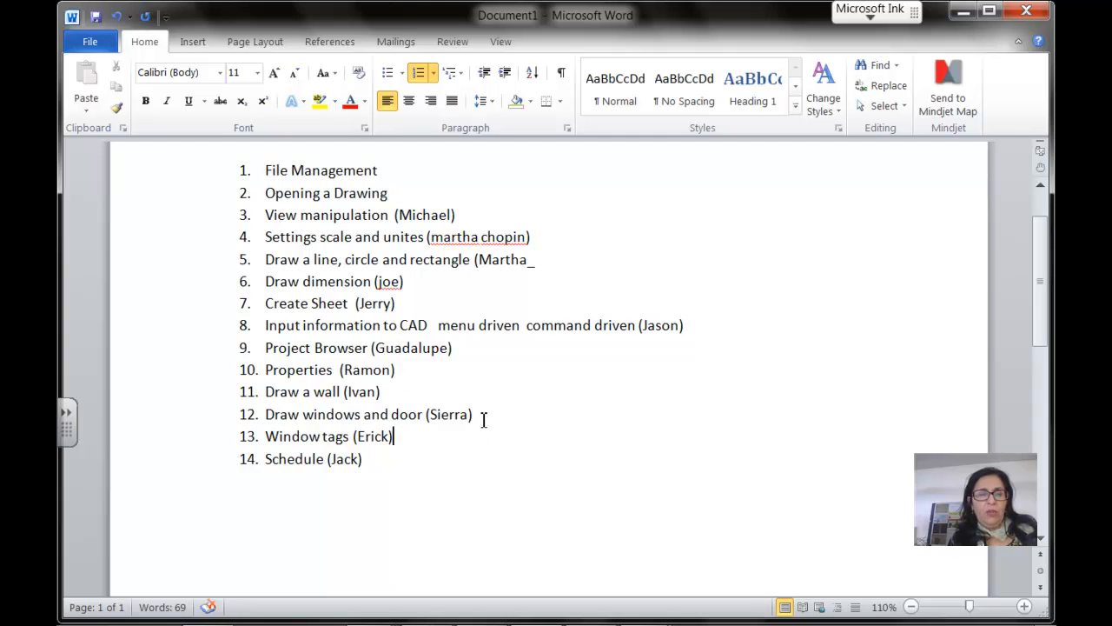
Switch back to AutoCAD Architecture and bring up the NGSB Lorenzo 2010 drawing
click(964, 11)
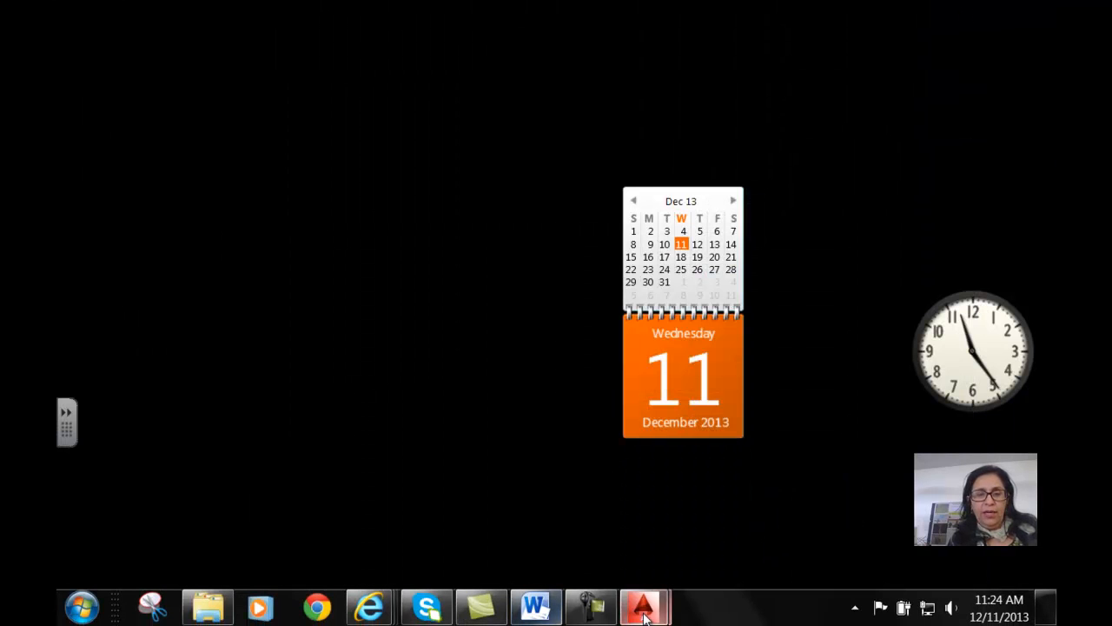
mouse_move(643, 607)
click(659, 535)
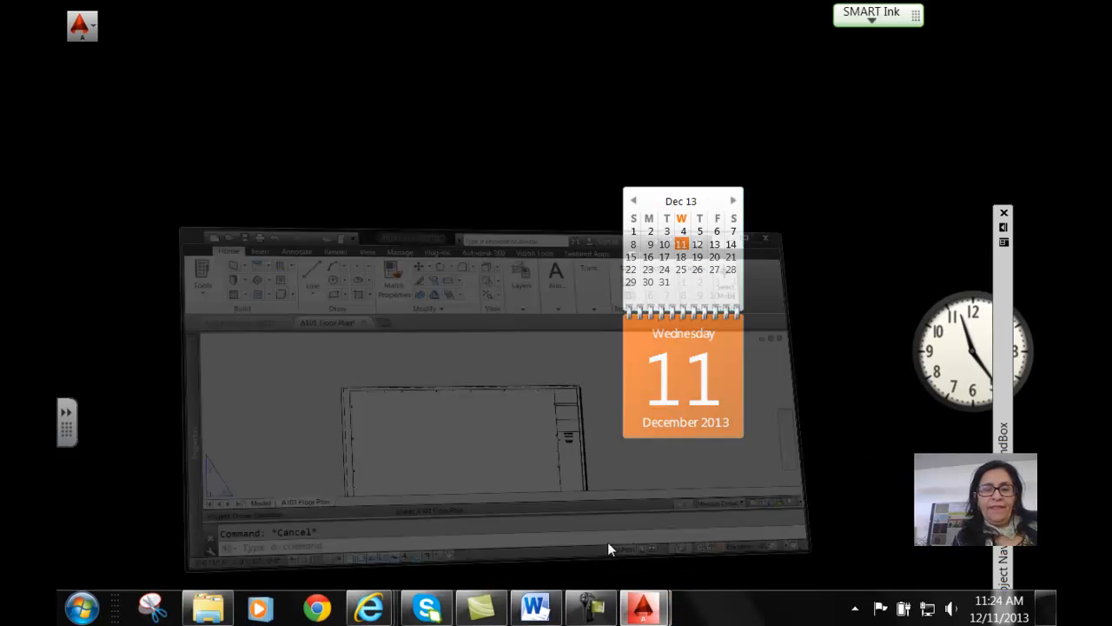
mouse_move(643, 606)
click(550, 550)
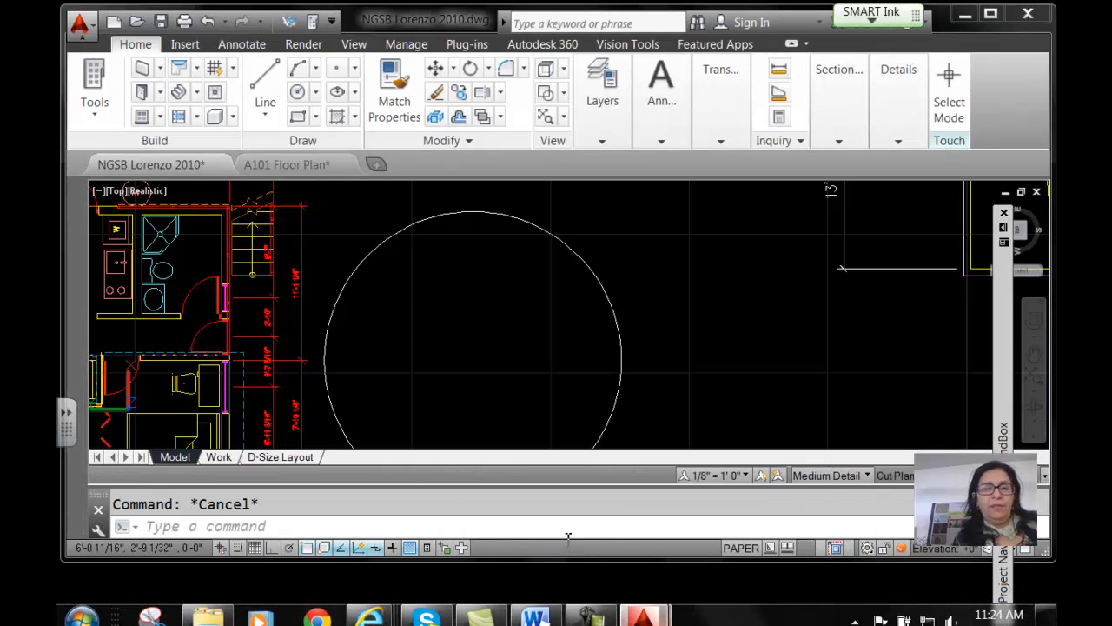
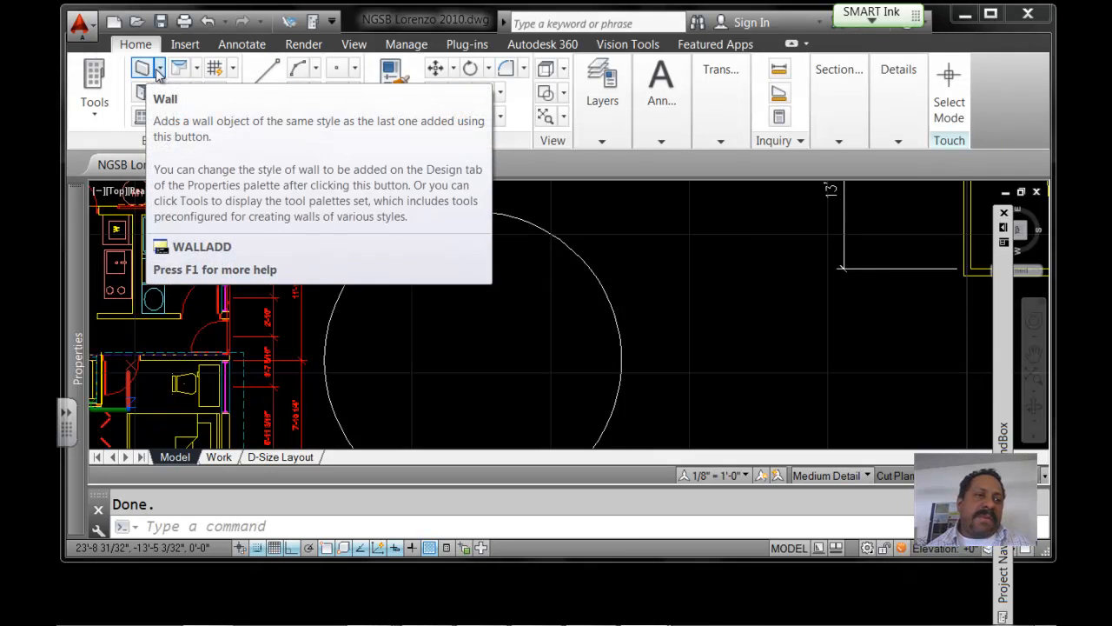
Draw a straight horizontal Standard wall across the upper part of the large circle in the NGSB Lorenzo 2010 drawing
click(160, 69)
click(174, 100)
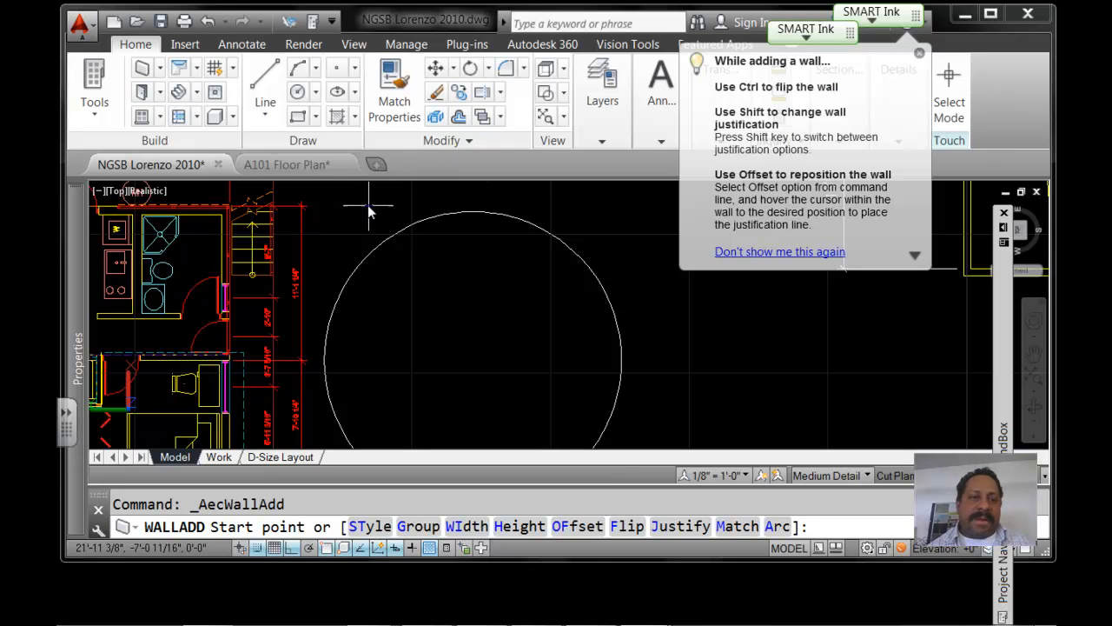
click(553, 239)
click(587, 239)
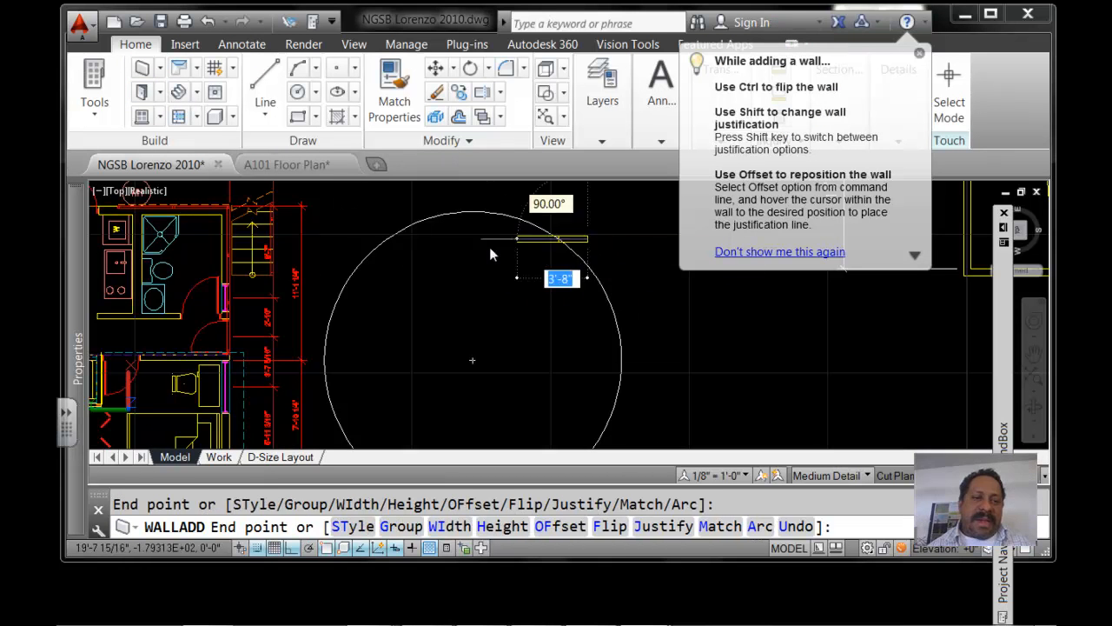
click(414, 267)
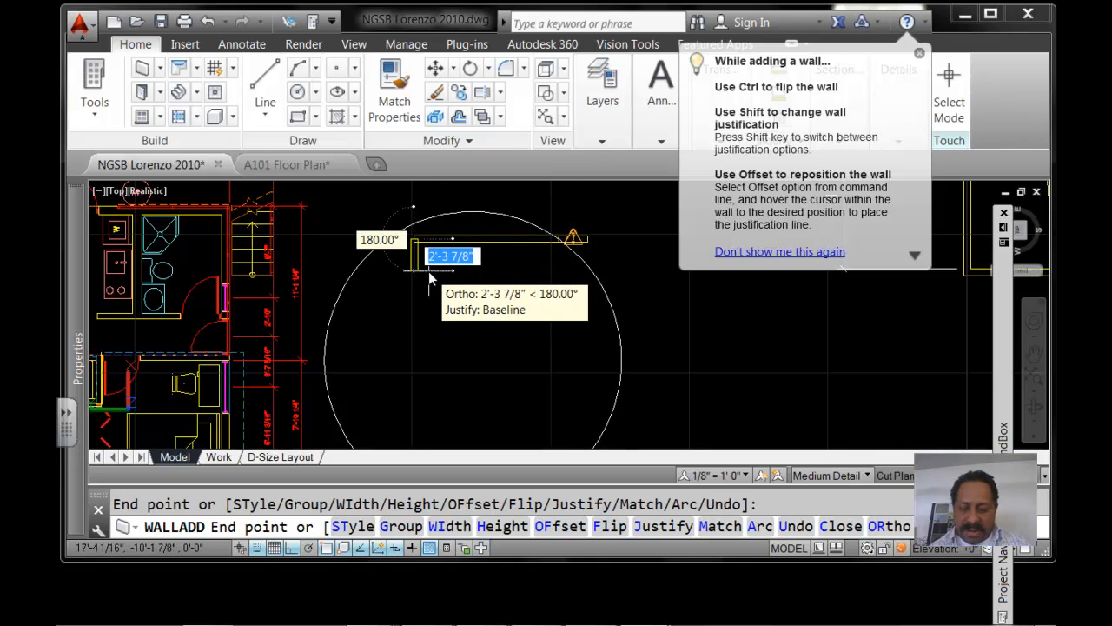
key(Return)
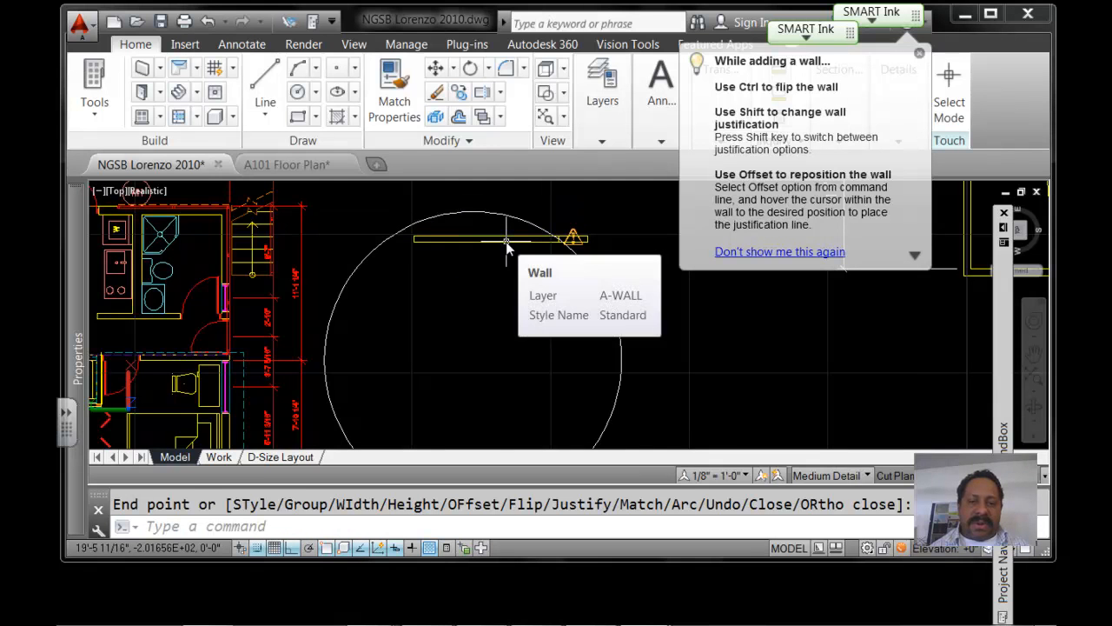
Close the Properties palette and the Project Navigator, and dismiss the tip balloon about adding walls
right_click(509, 249)
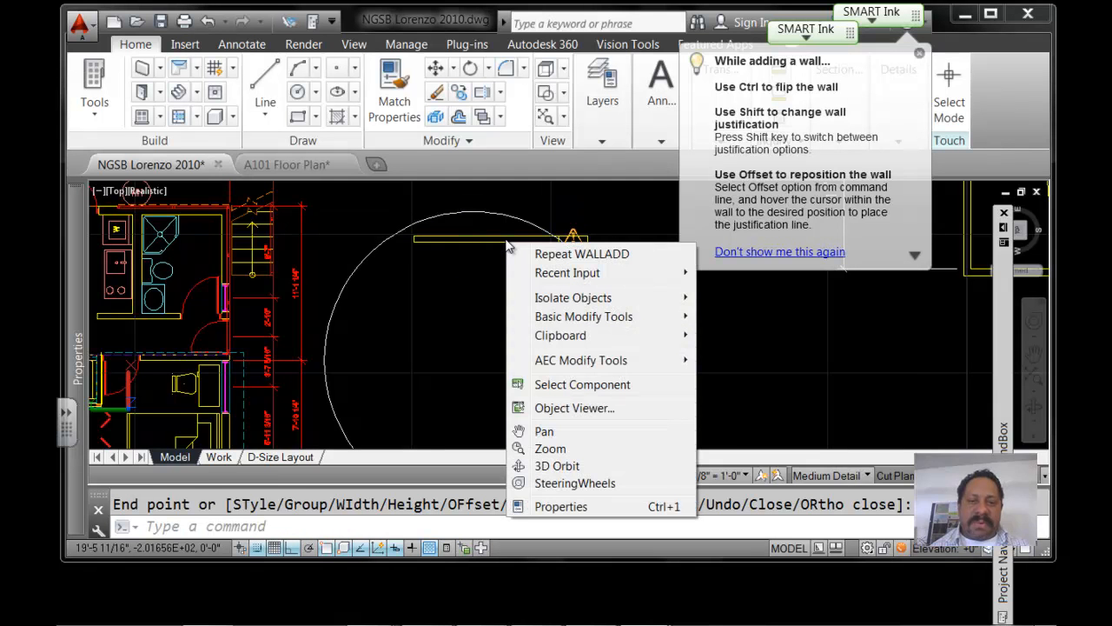
click(556, 505)
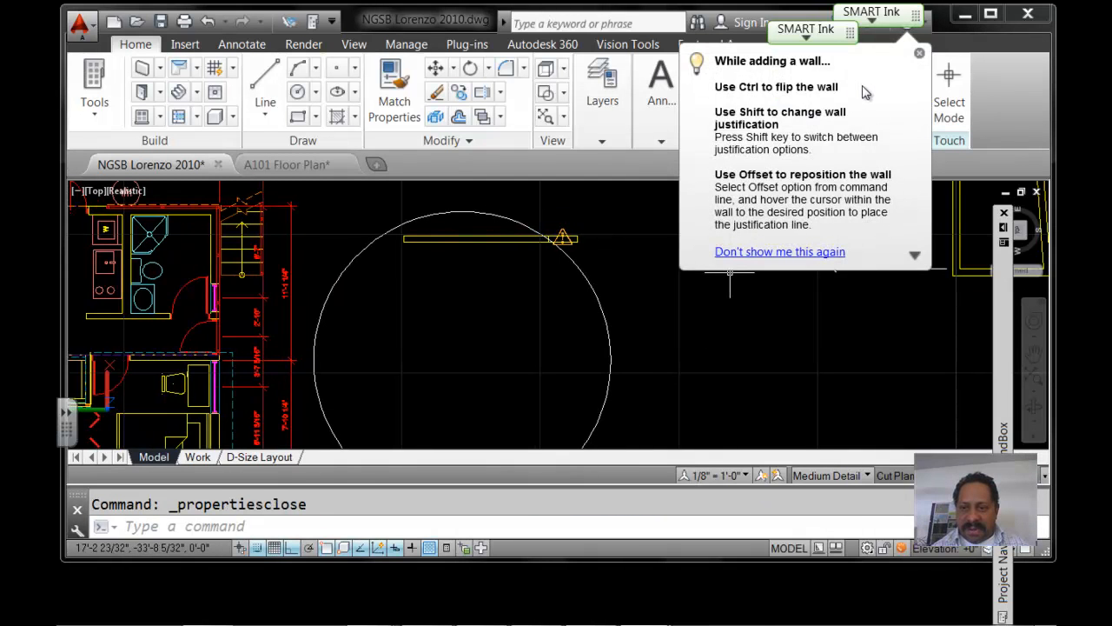
mouse_move(1006, 323)
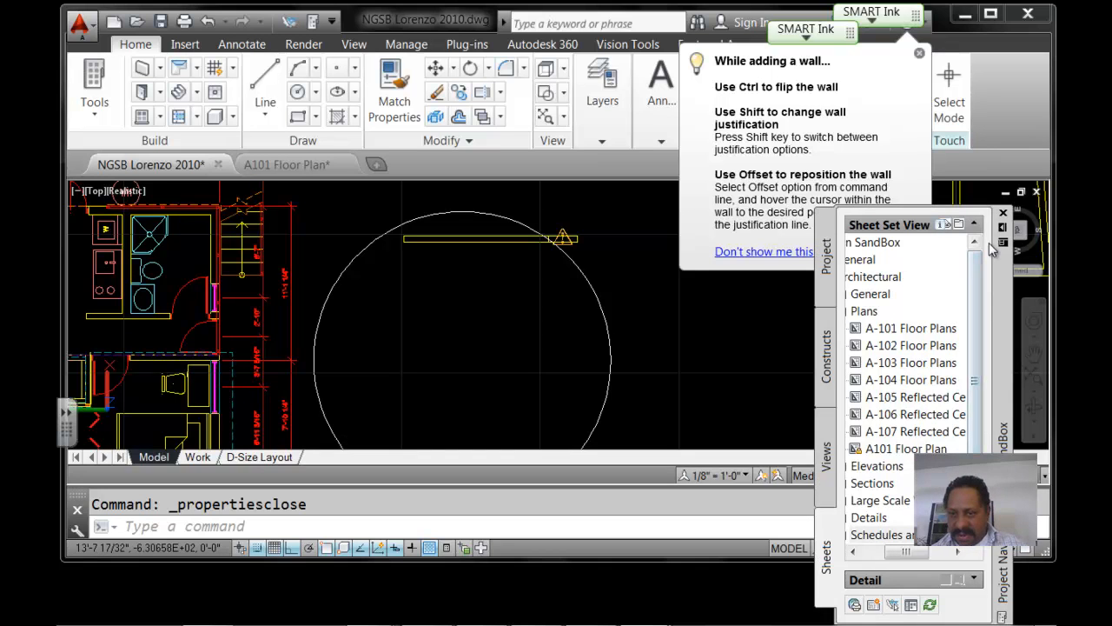
click(1002, 213)
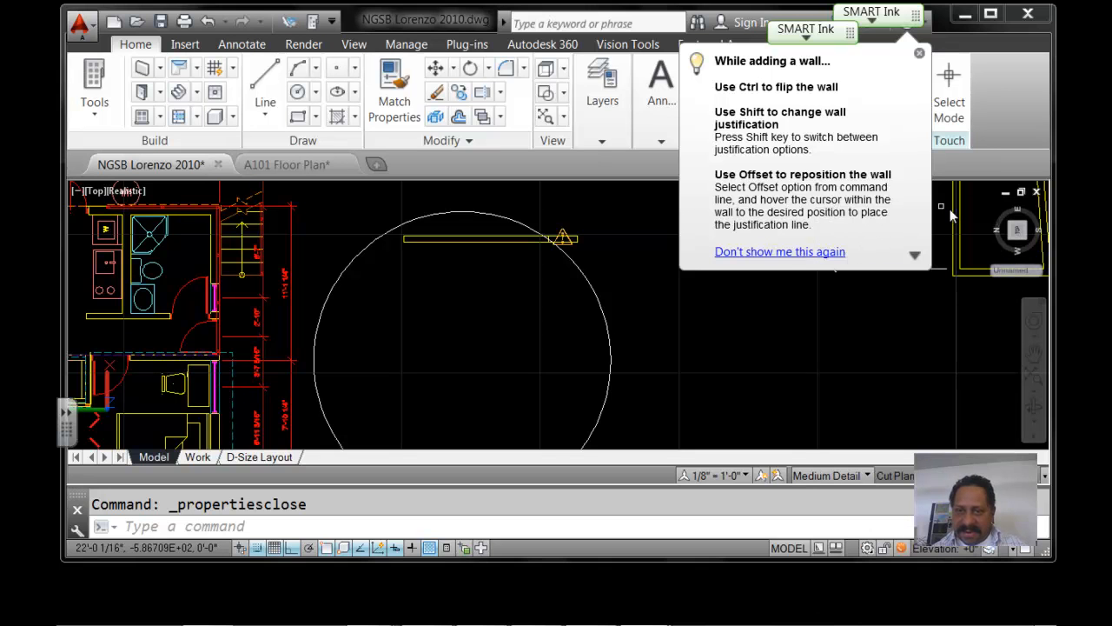
click(919, 55)
click(527, 242)
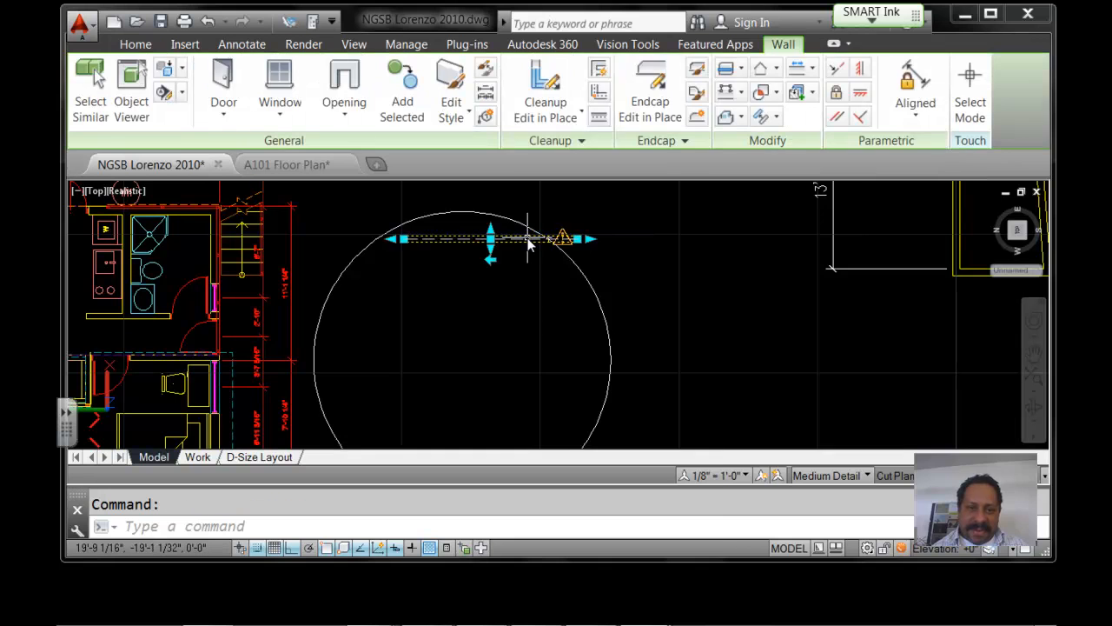
right_click(530, 244)
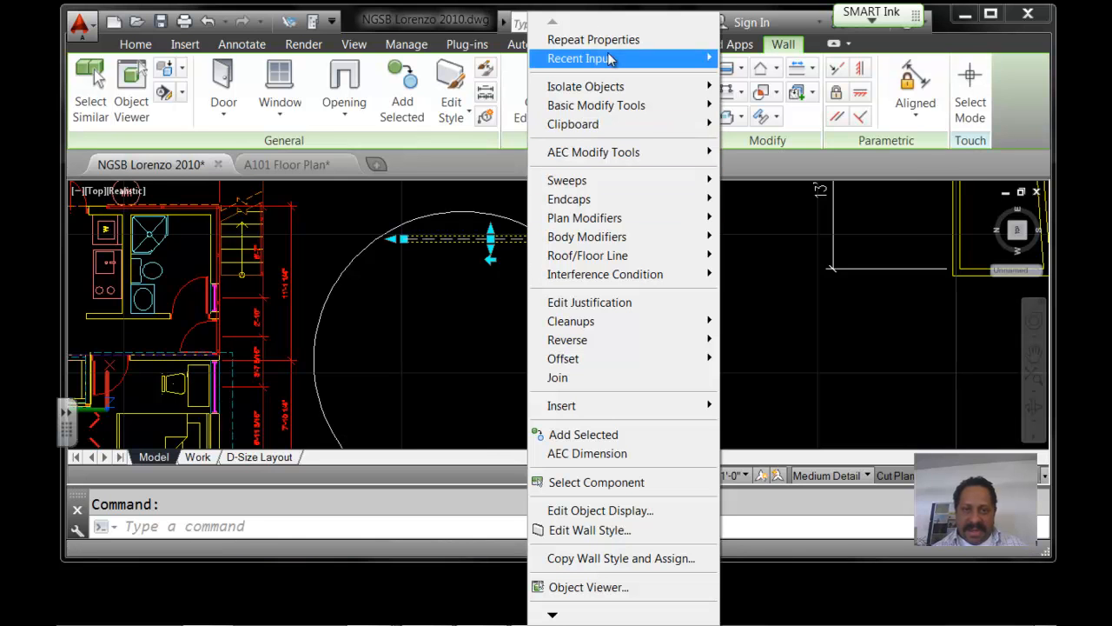
click(510, 221)
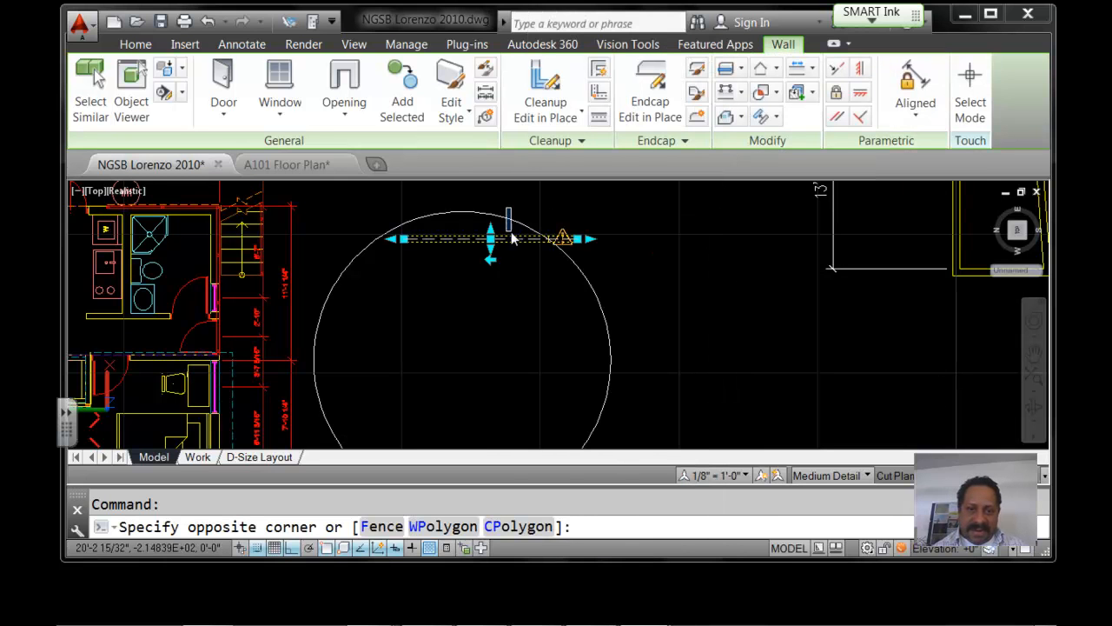
click(499, 229)
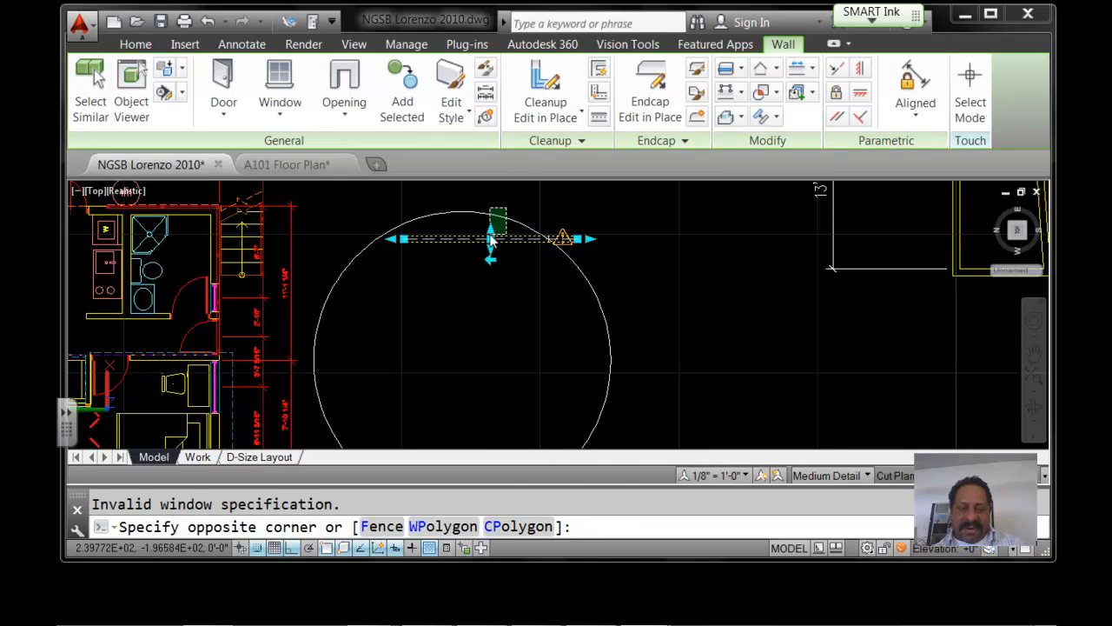
click(499, 229)
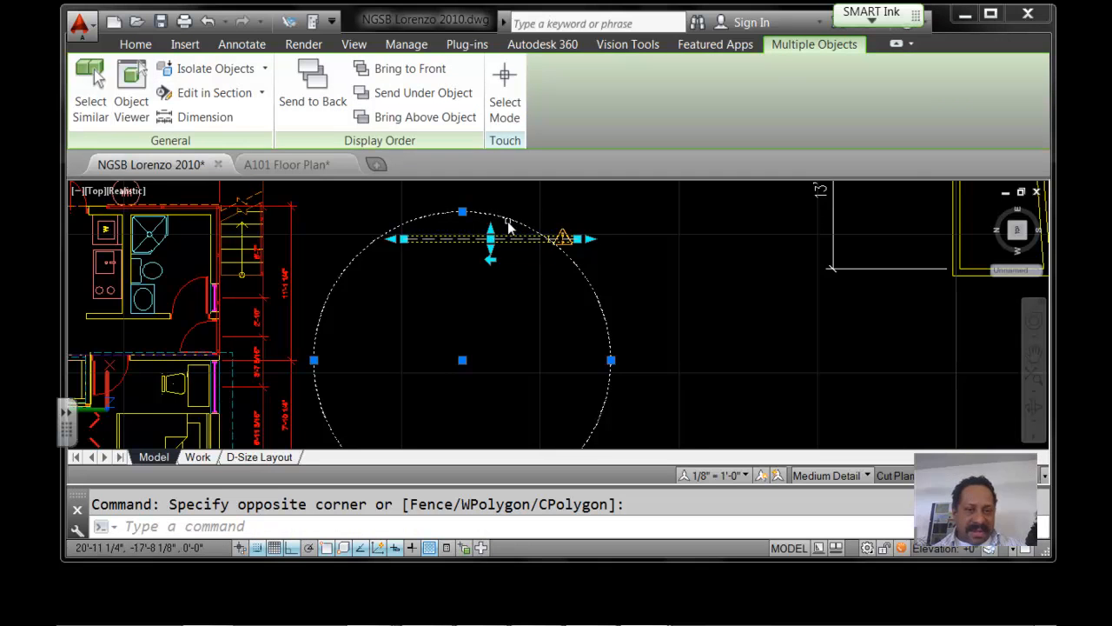
key(Escape)
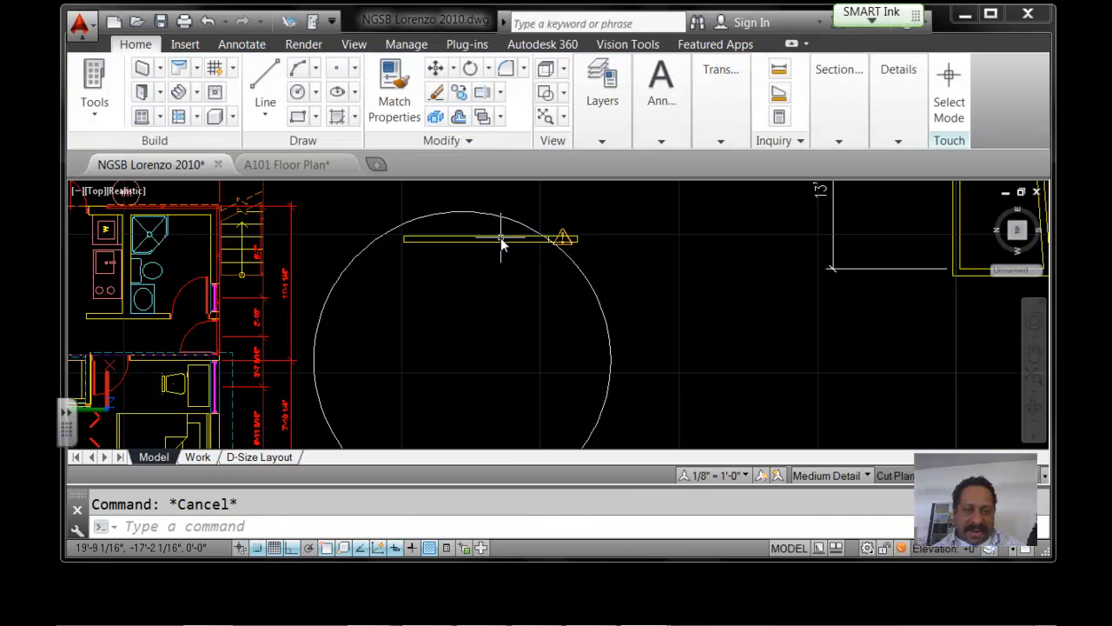
click(502, 238)
right_click(501, 244)
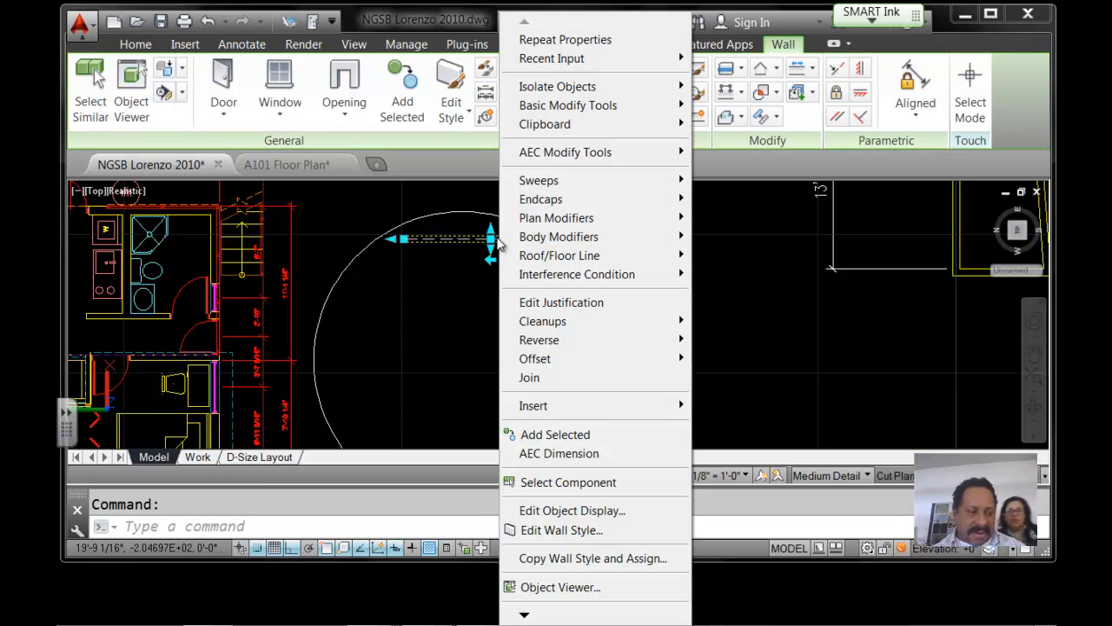
key(Escape)
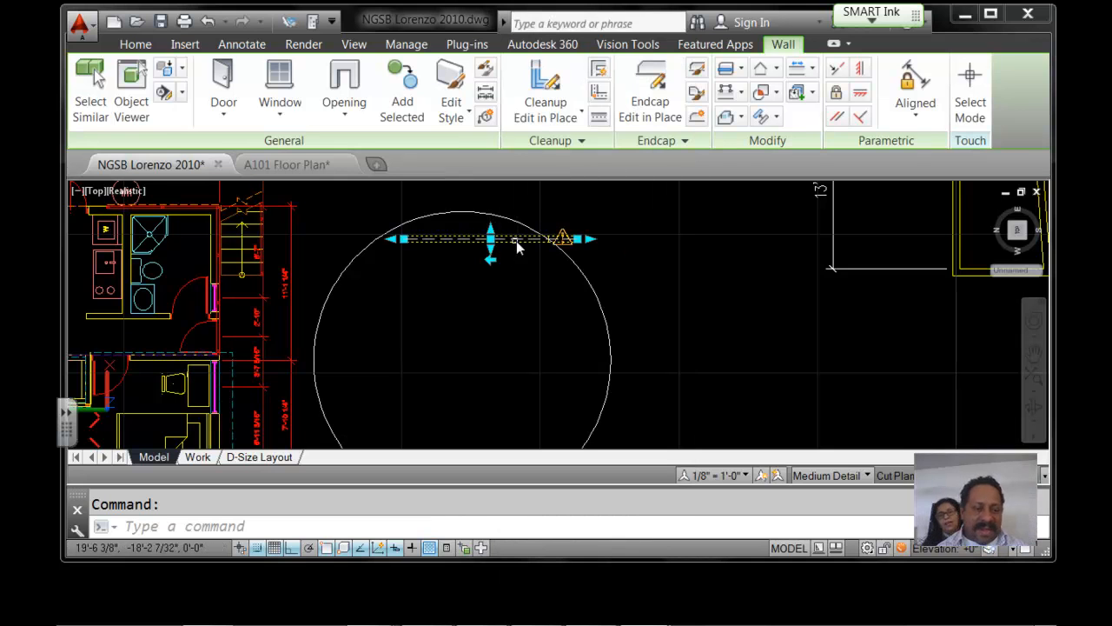
key(Escape)
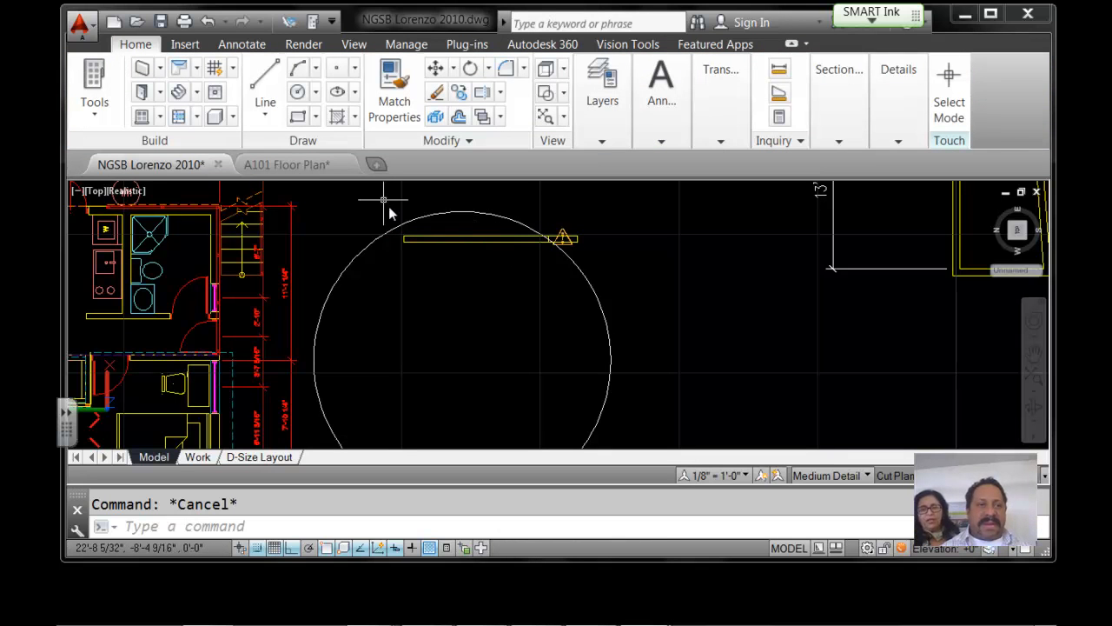
click(266, 78)
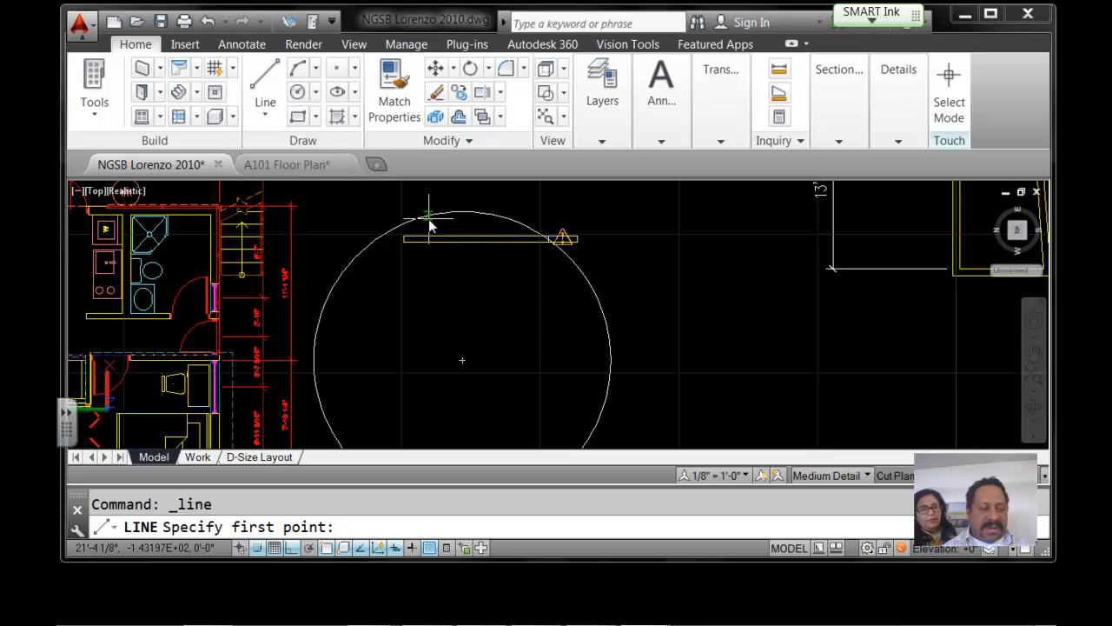
key(Escape)
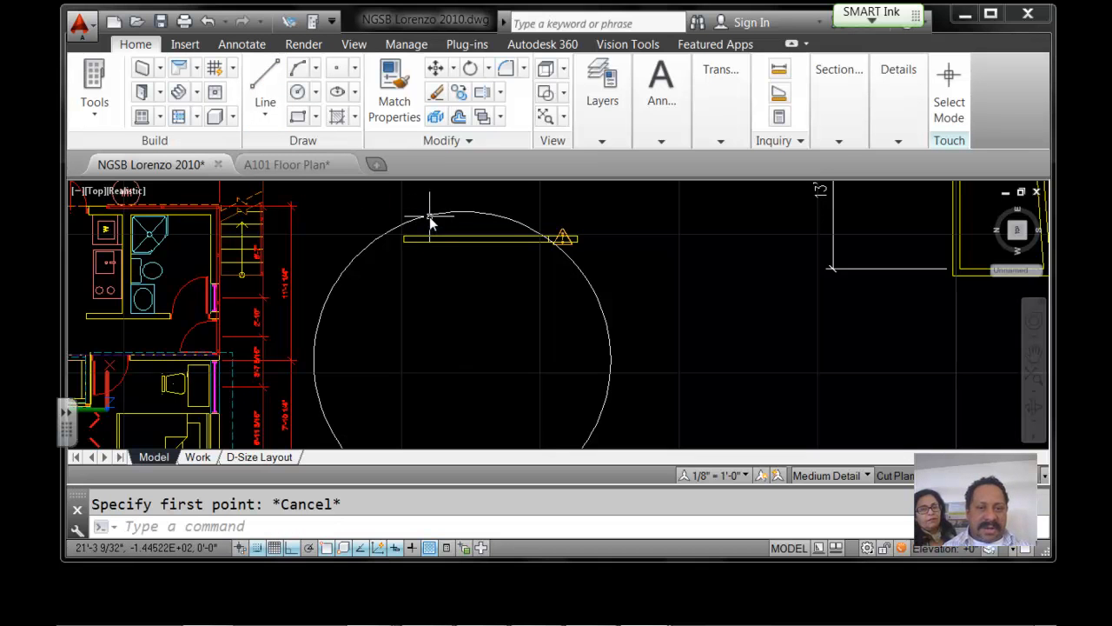
Display the Properties palette with nothing selected in the drawing
right_click(431, 223)
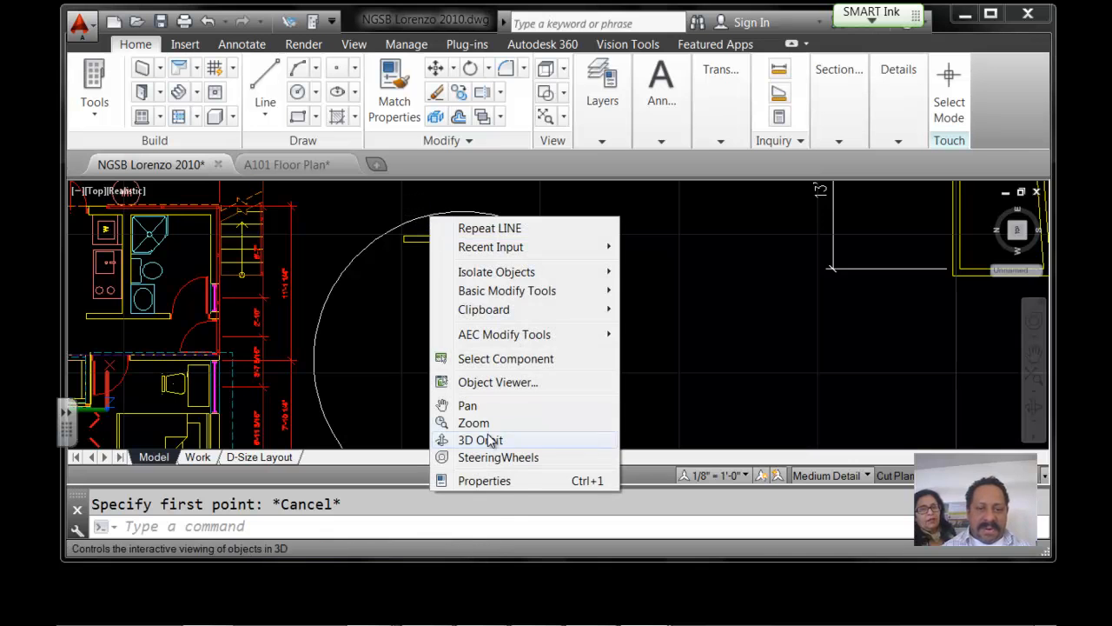
click(504, 483)
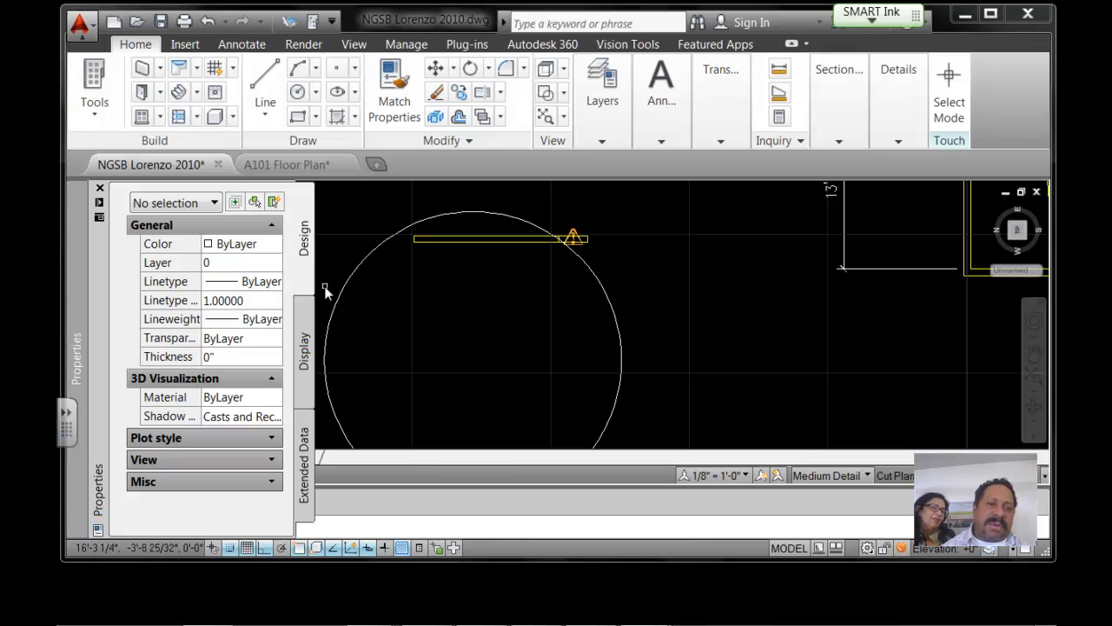
key(ctrl+1)
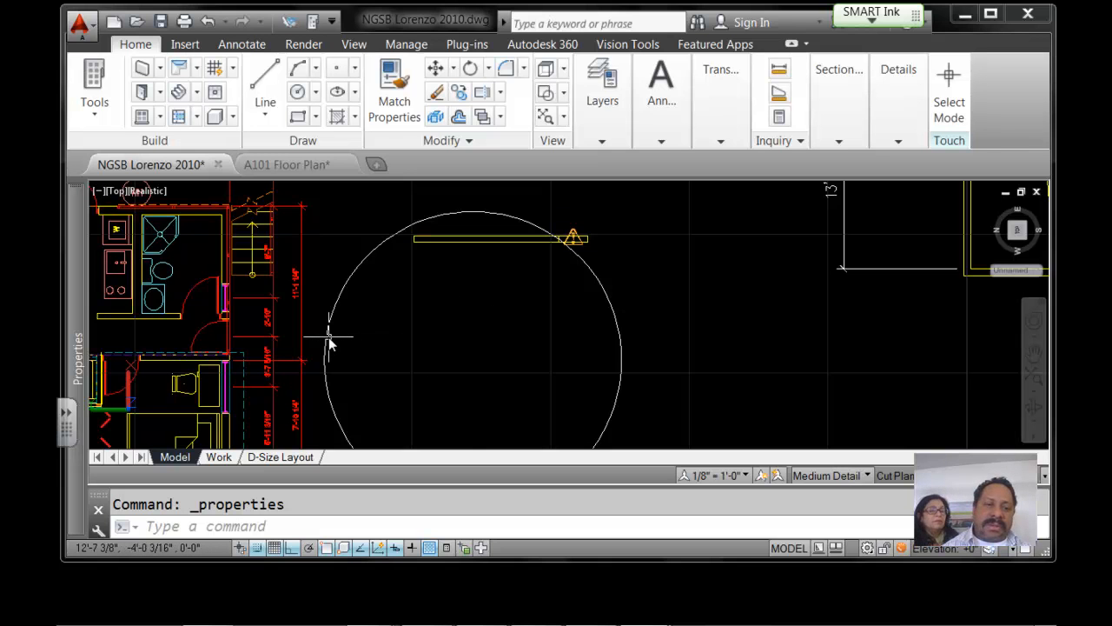
mouse_move(328, 340)
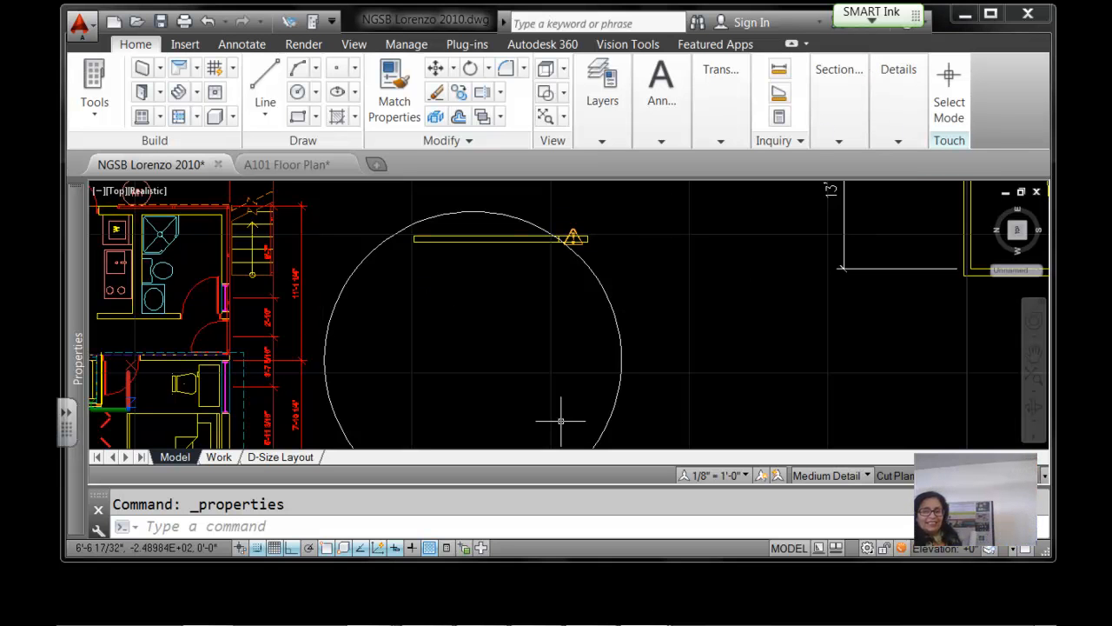
Check the Word topic list, and create a new AutoCAD Architecture drawing from the Aec Model (Imperial Stb) template
click(546, 606)
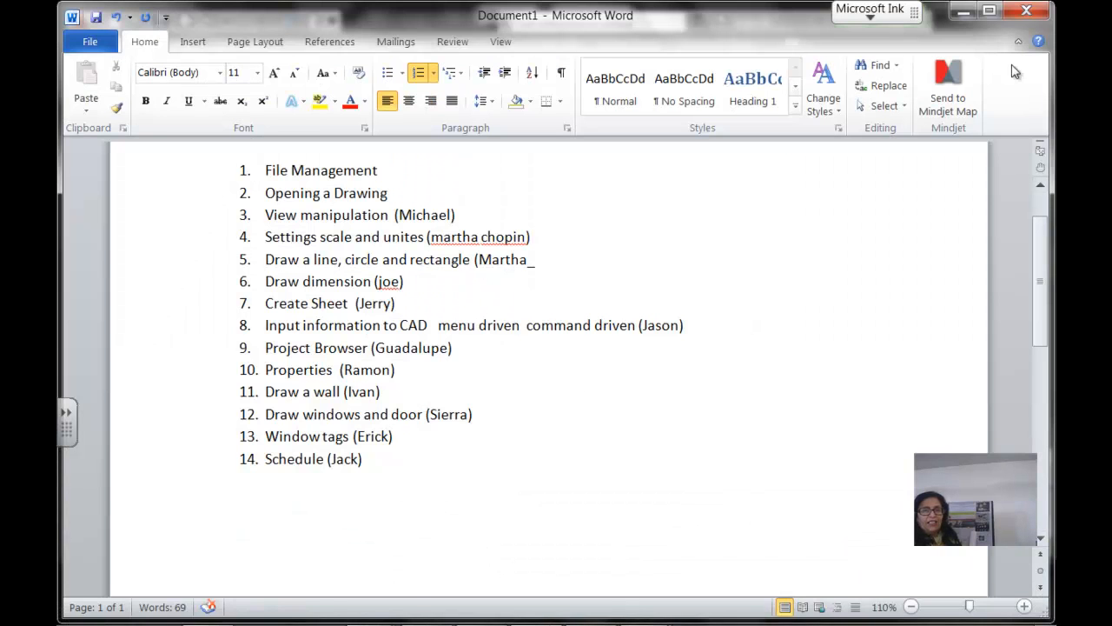
click(964, 11)
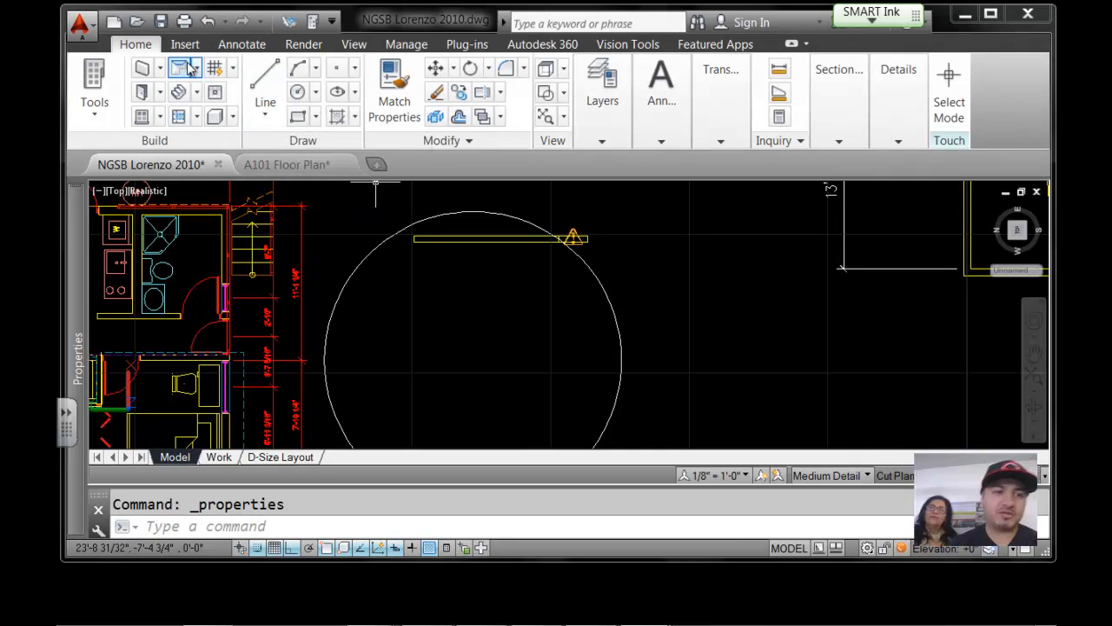
click(115, 23)
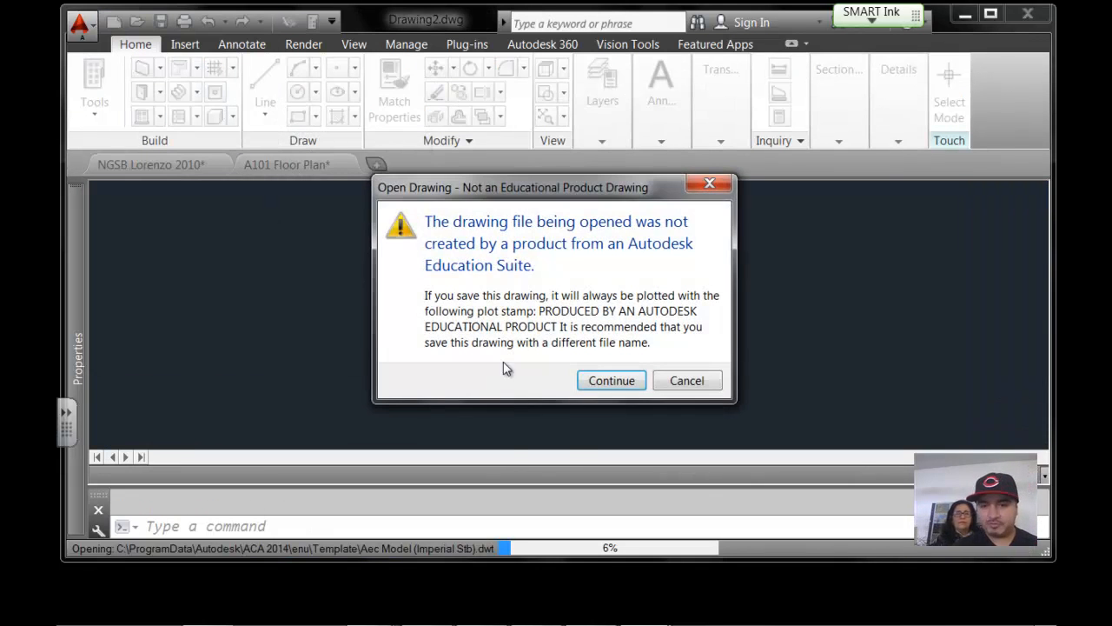
click(610, 380)
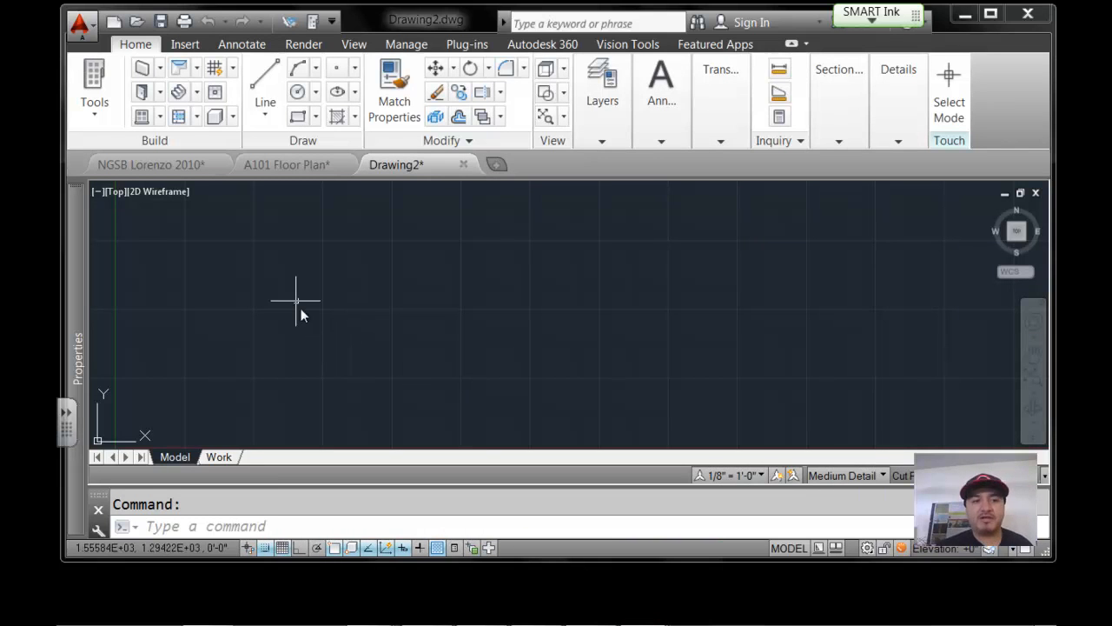
Draw a nearly horizontal wall 5'6" long in the new drawing and end the wall command
click(143, 73)
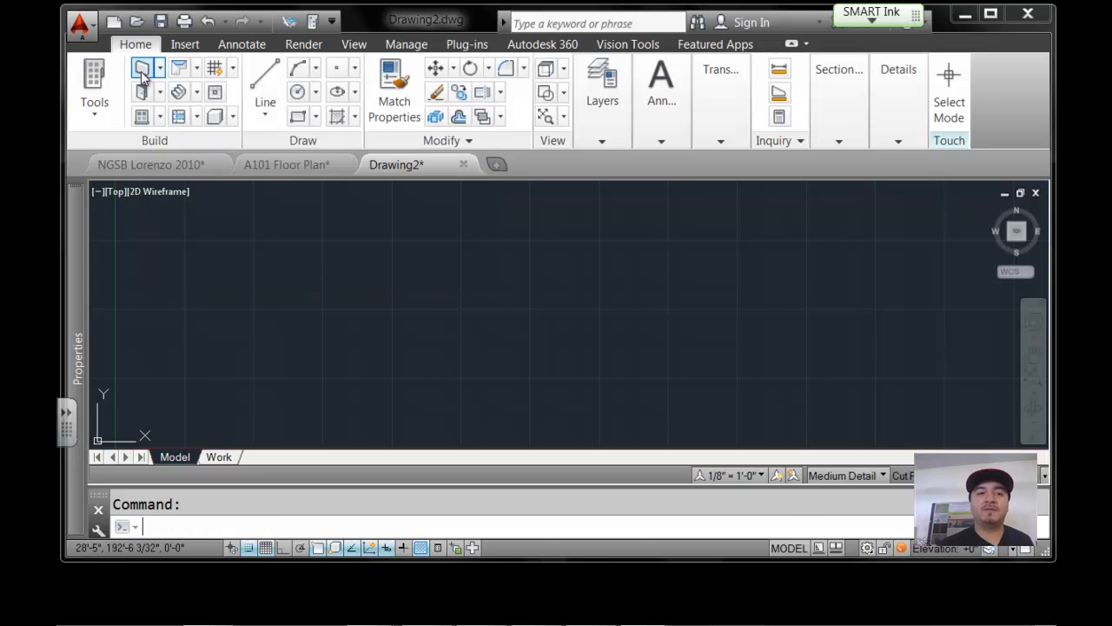
click(278, 311)
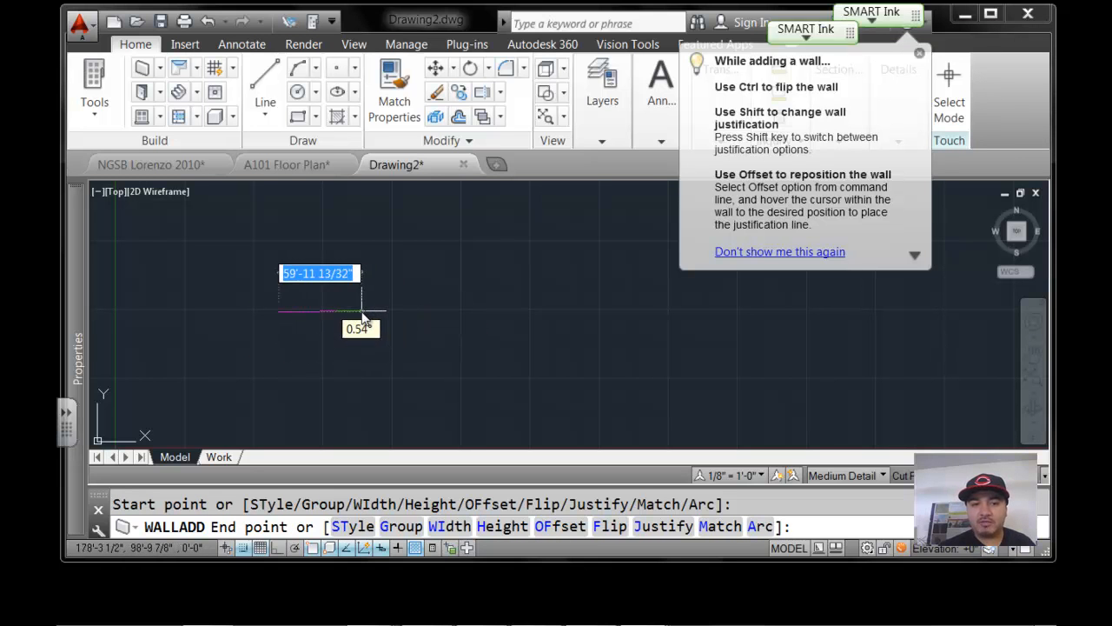
scroll(361, 320, up, 5)
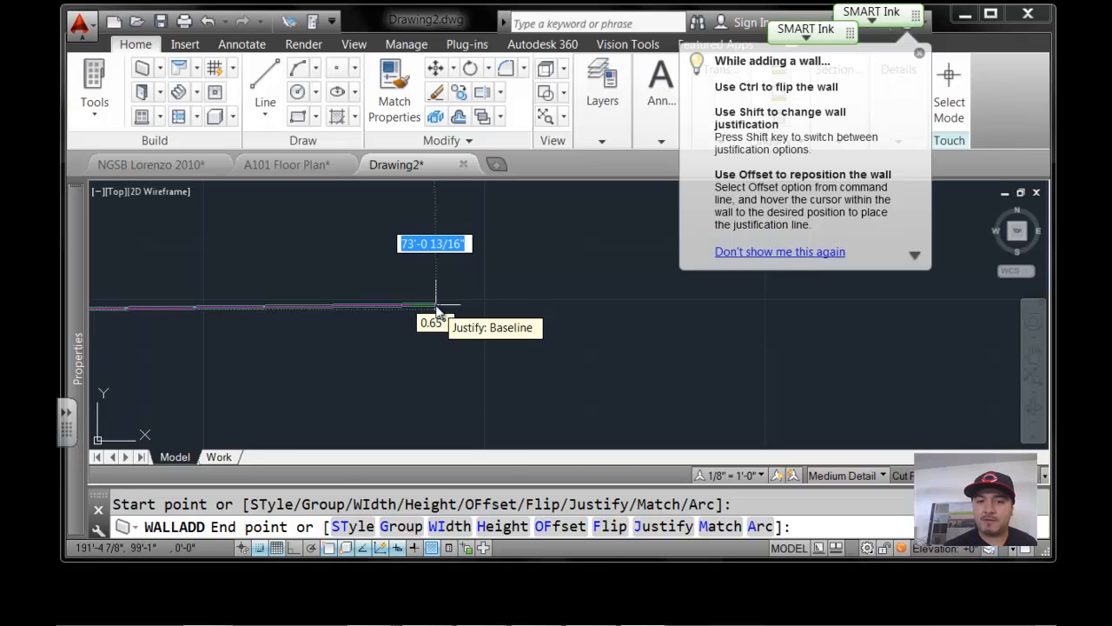
text(5)
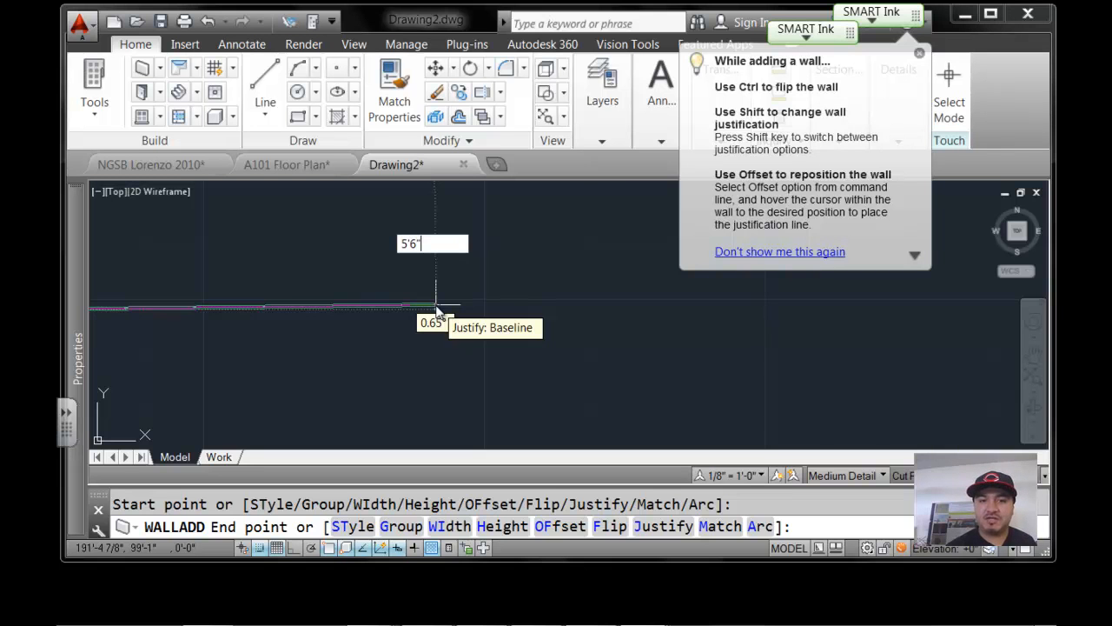
key(Return)
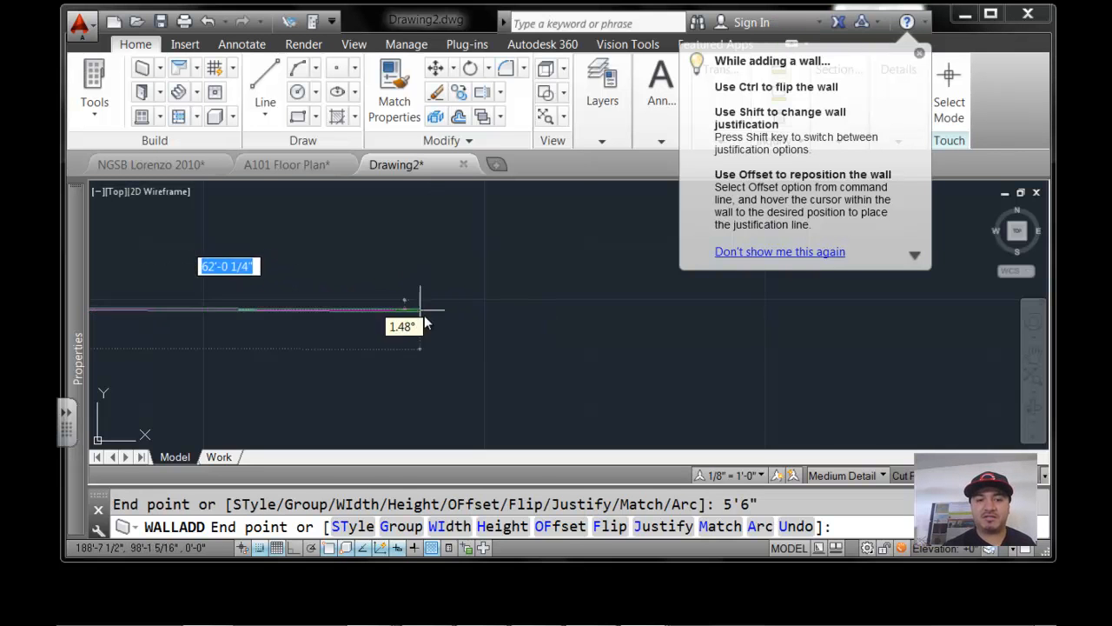
scroll(402, 328, down, 3)
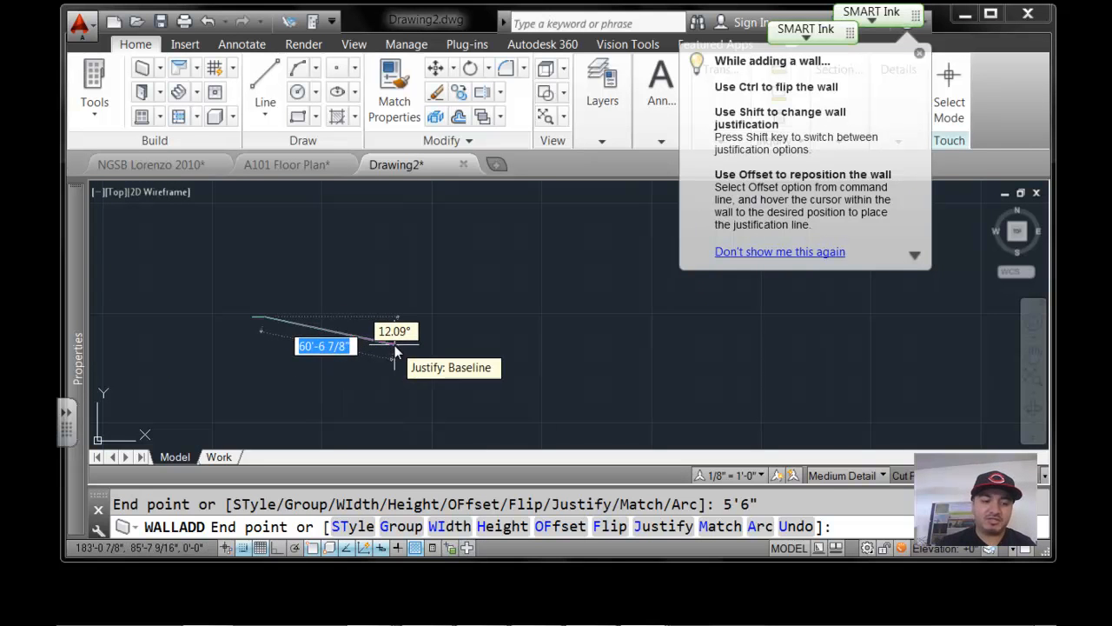
key(Escape)
Draw a 3' wall straight down from the left end of the 5'6" horizontal wall
scroll(280, 352, up, 3)
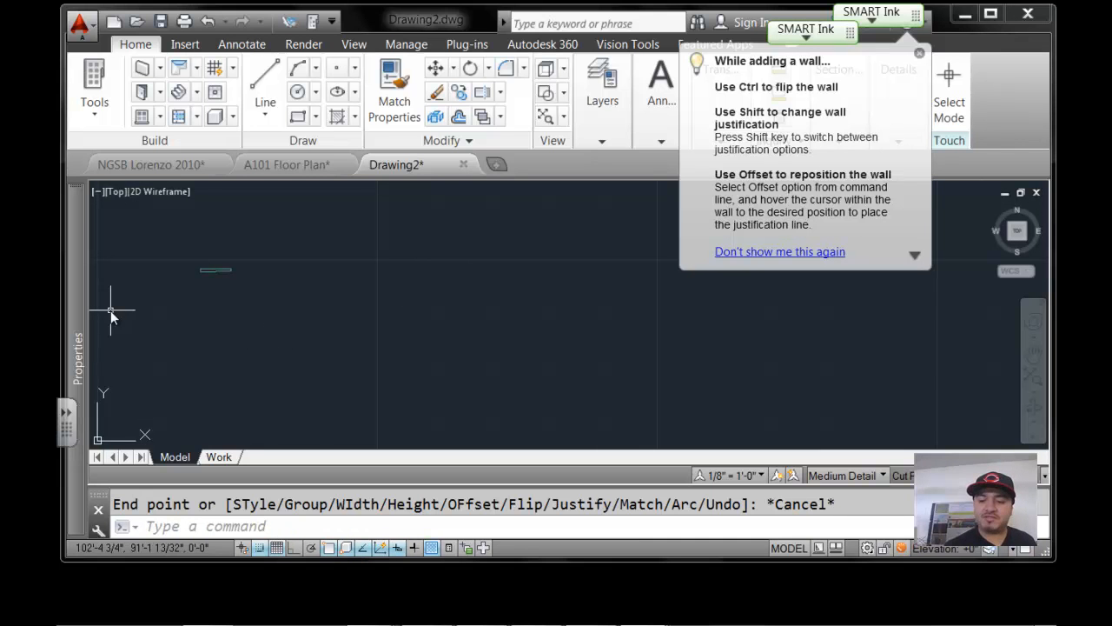
text(p)
key(Return)
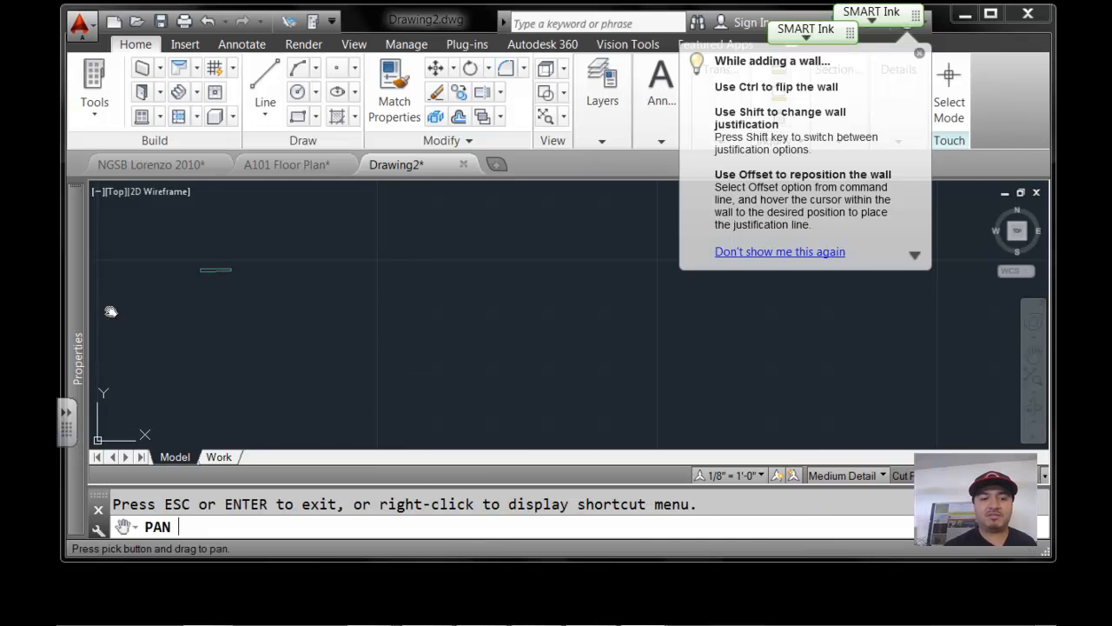
drag(133, 298, 322, 332)
scroll(365, 325, up, 5)
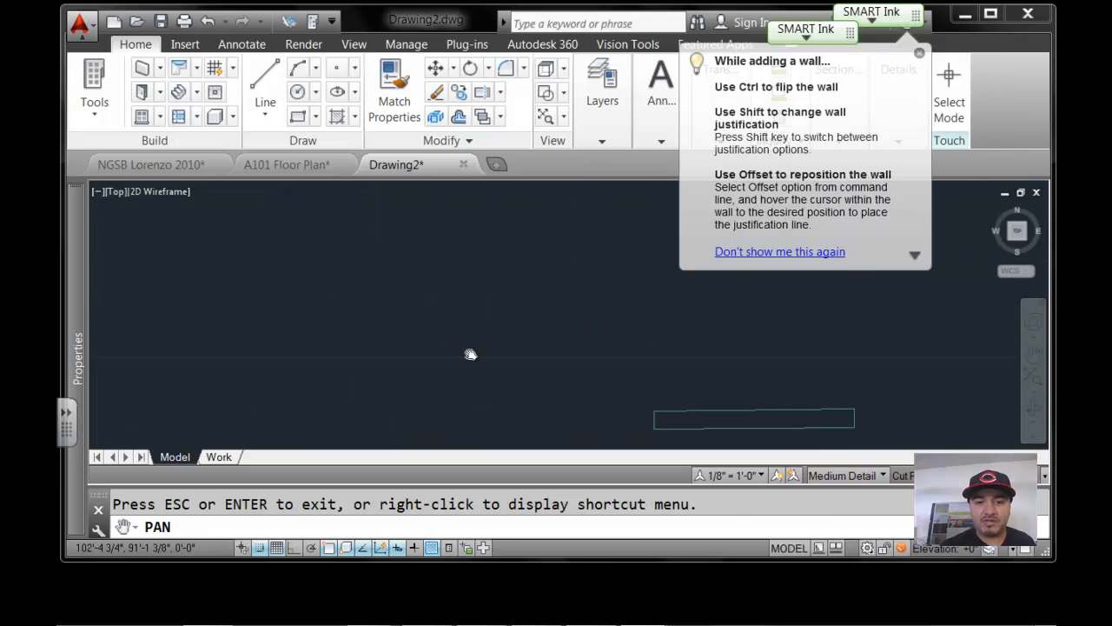
drag(529, 362, 395, 311)
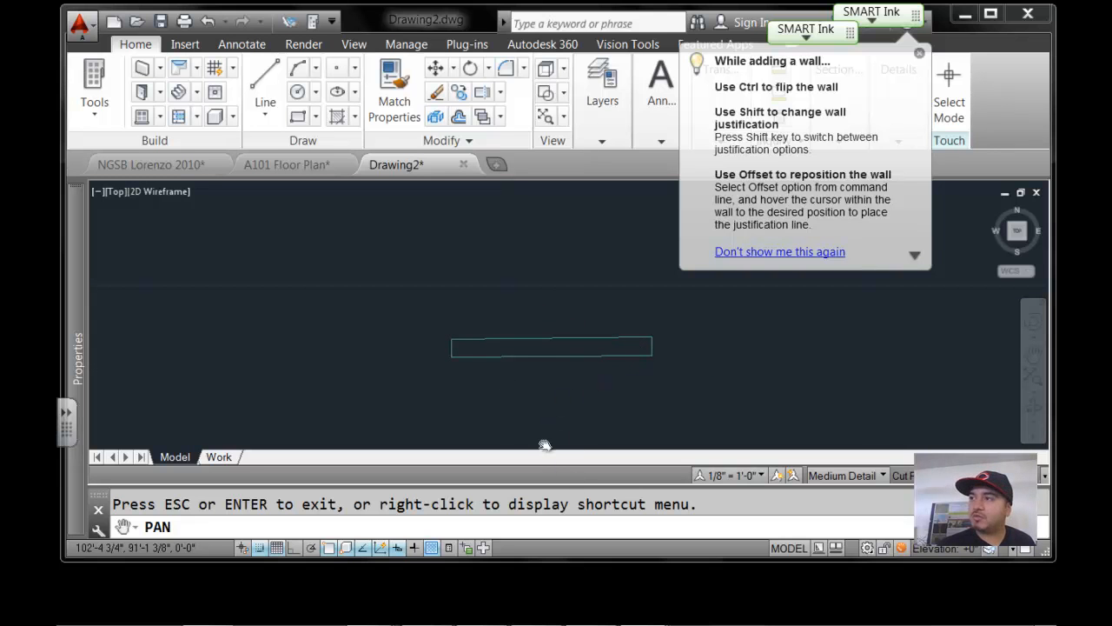
click(142, 67)
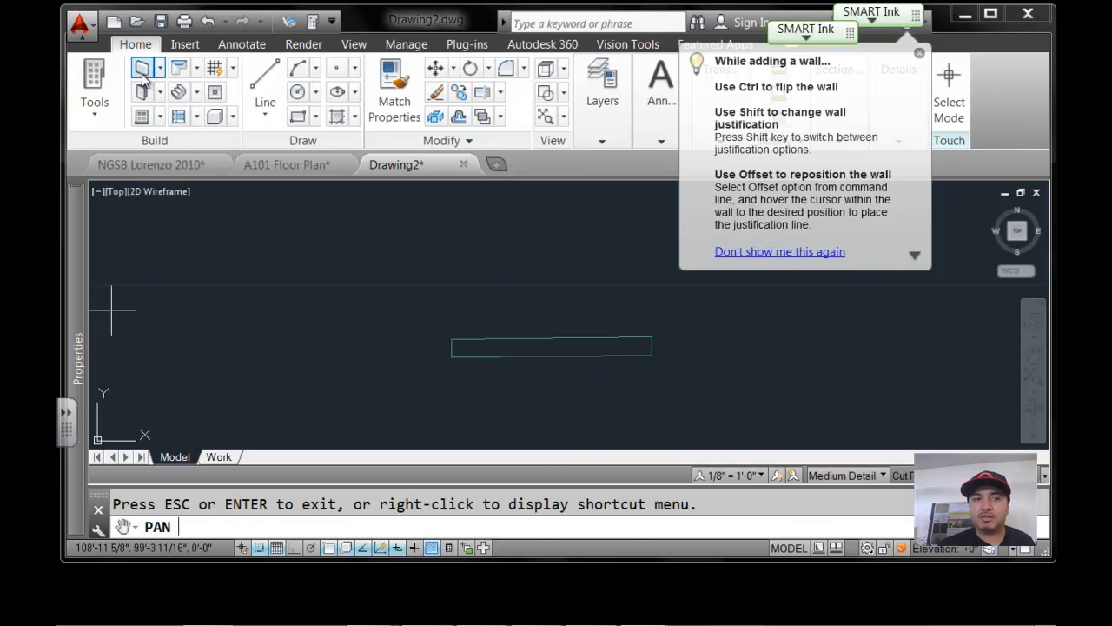
click(452, 354)
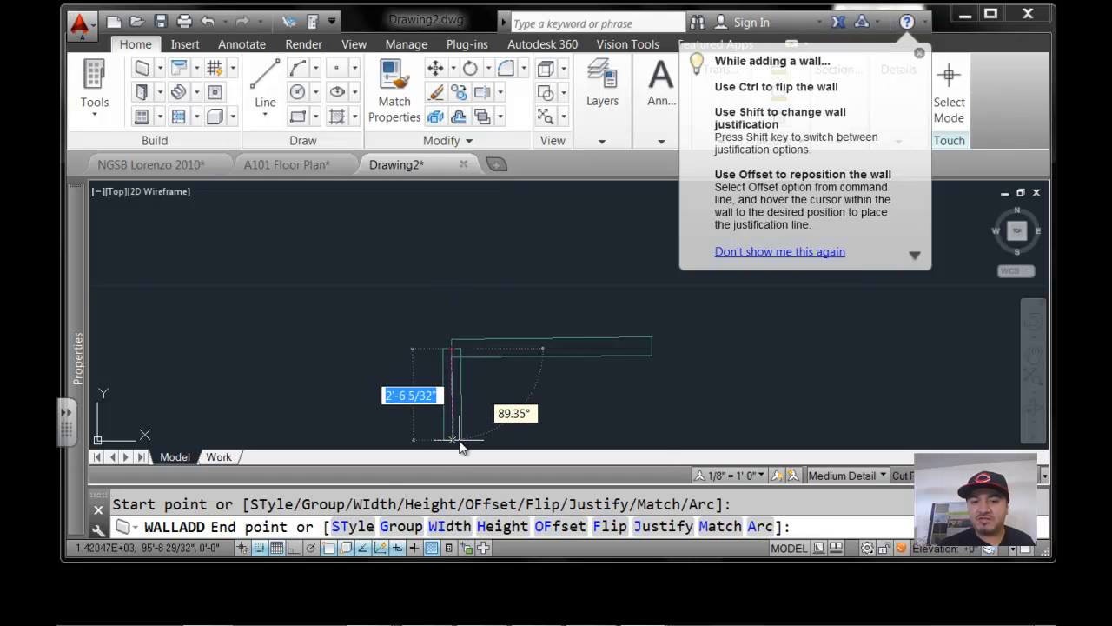
text(3)
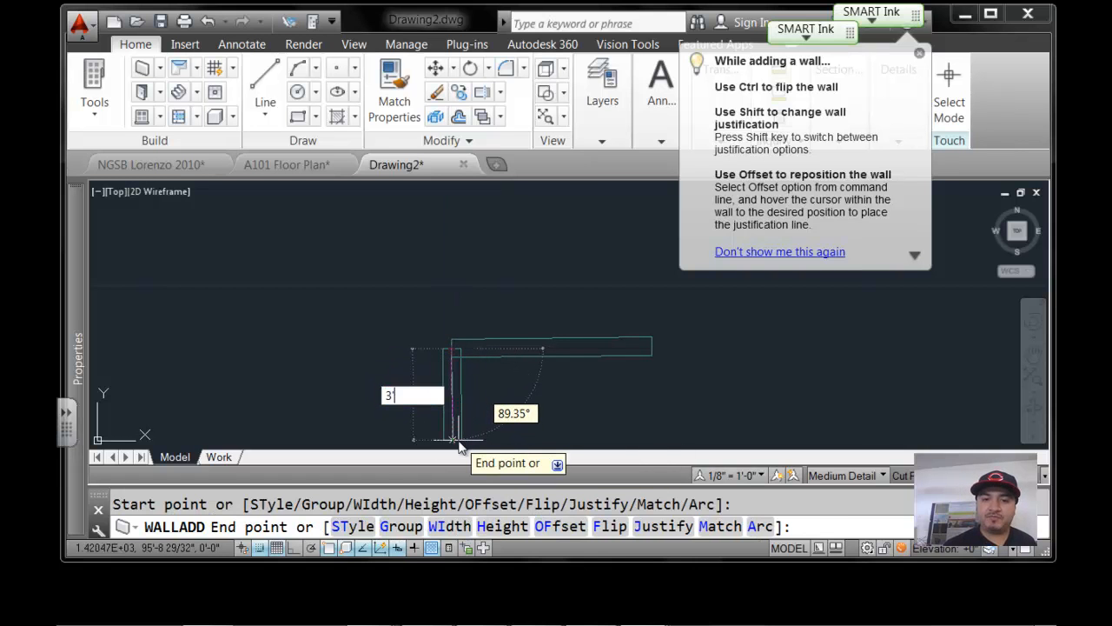
key(Return)
key(Escape)
Check the topic list in the Word document, and return to the AutoCAD Architecture drawing
text(pa)
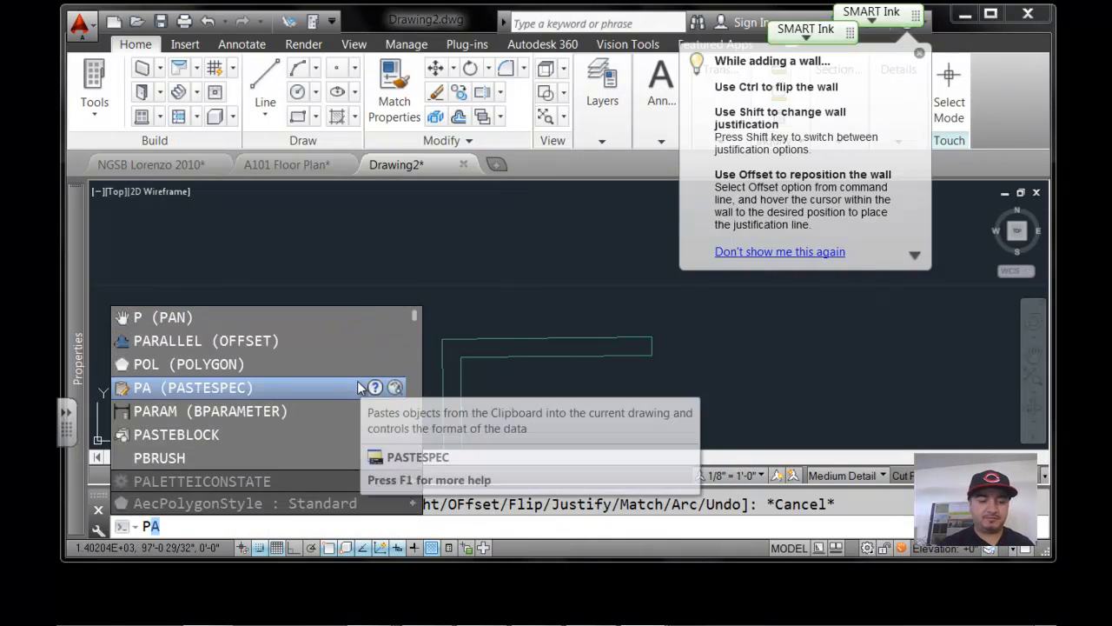
key(Escape)
text(p)
key(Return)
drag(374, 350, 315, 266)
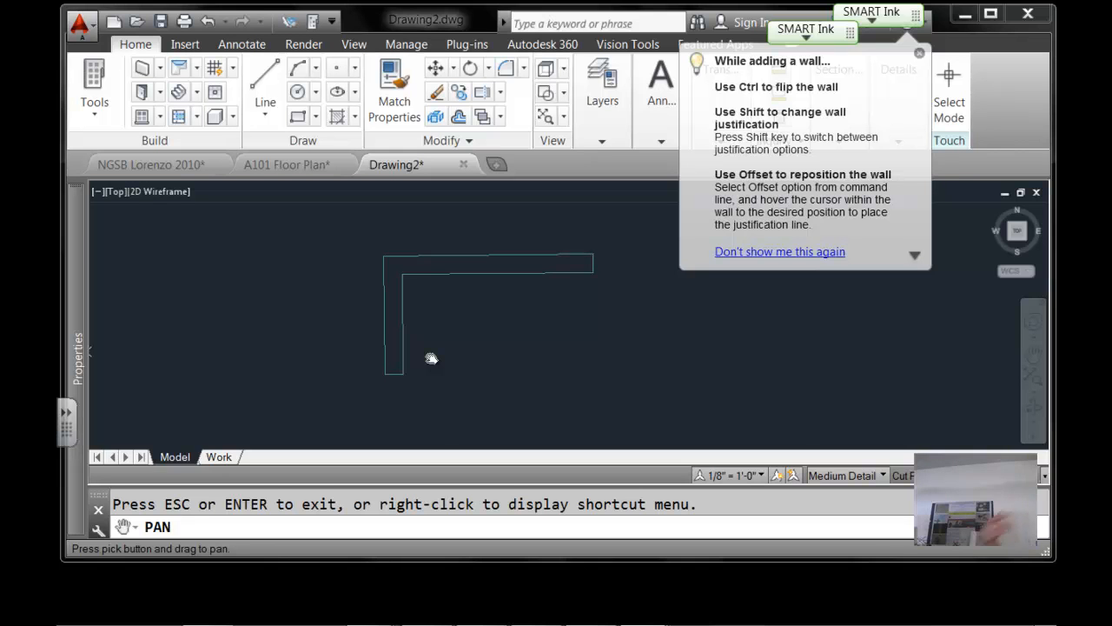
mouse_move(615, 623)
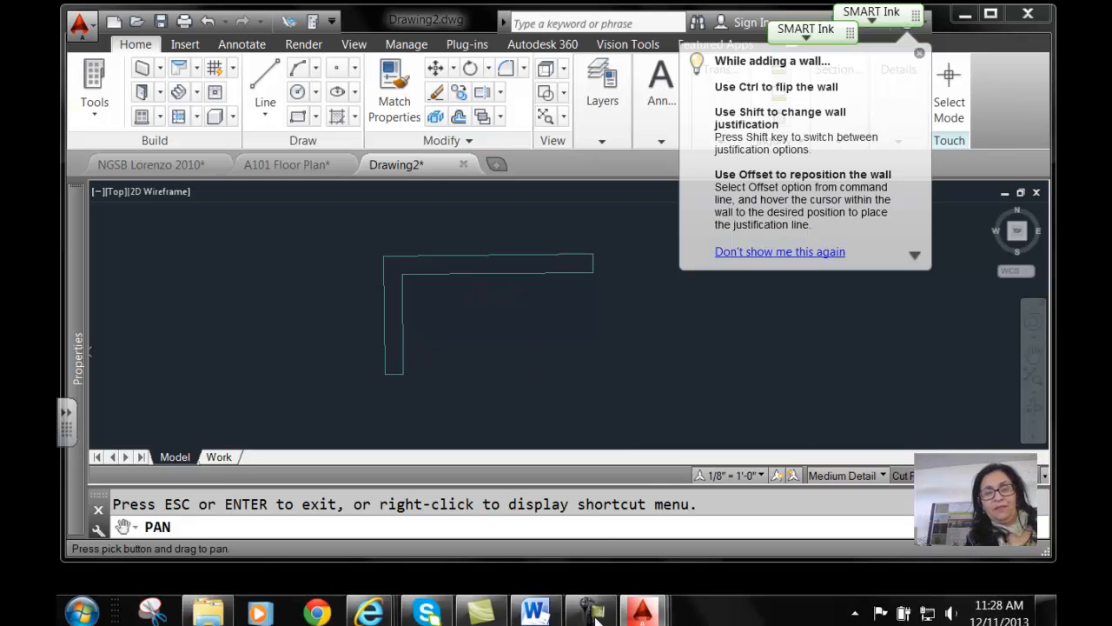
click(544, 616)
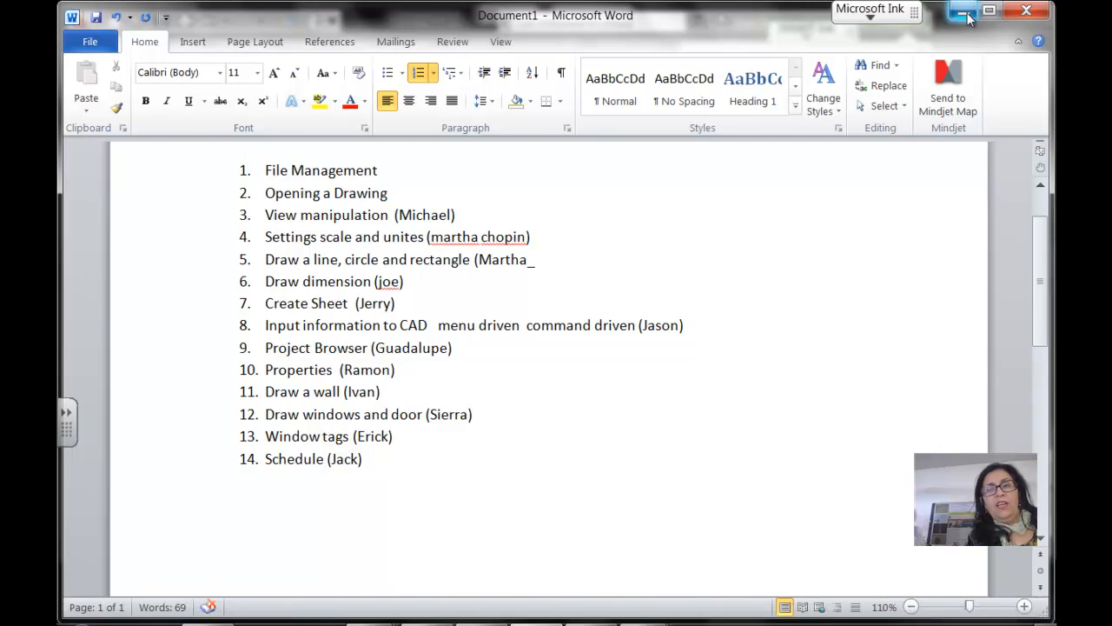
click(968, 12)
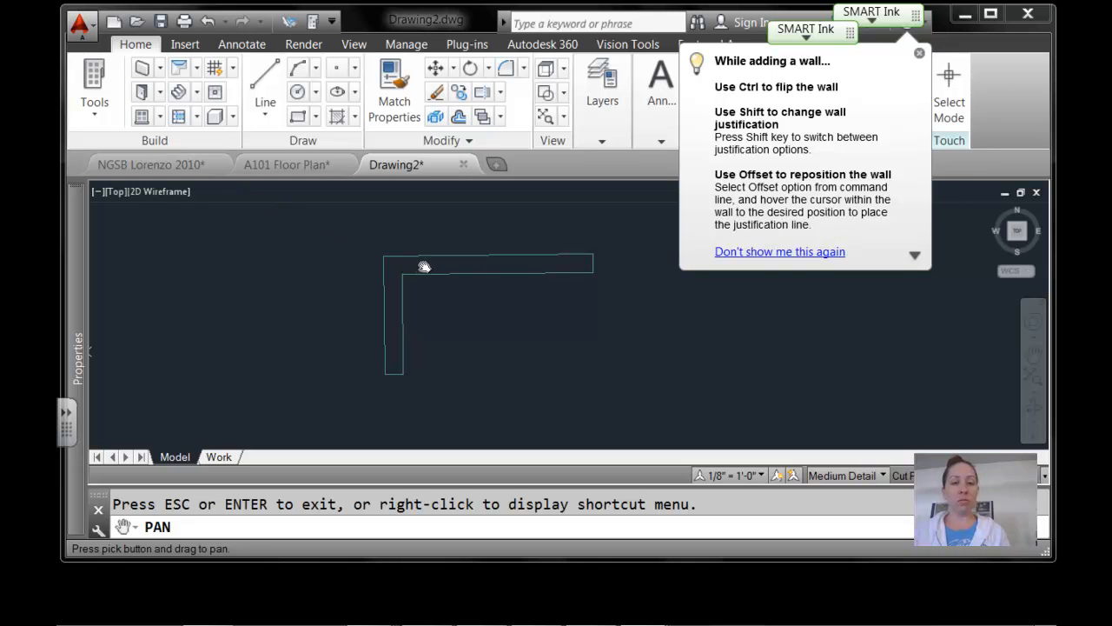
click(143, 91)
click(160, 92)
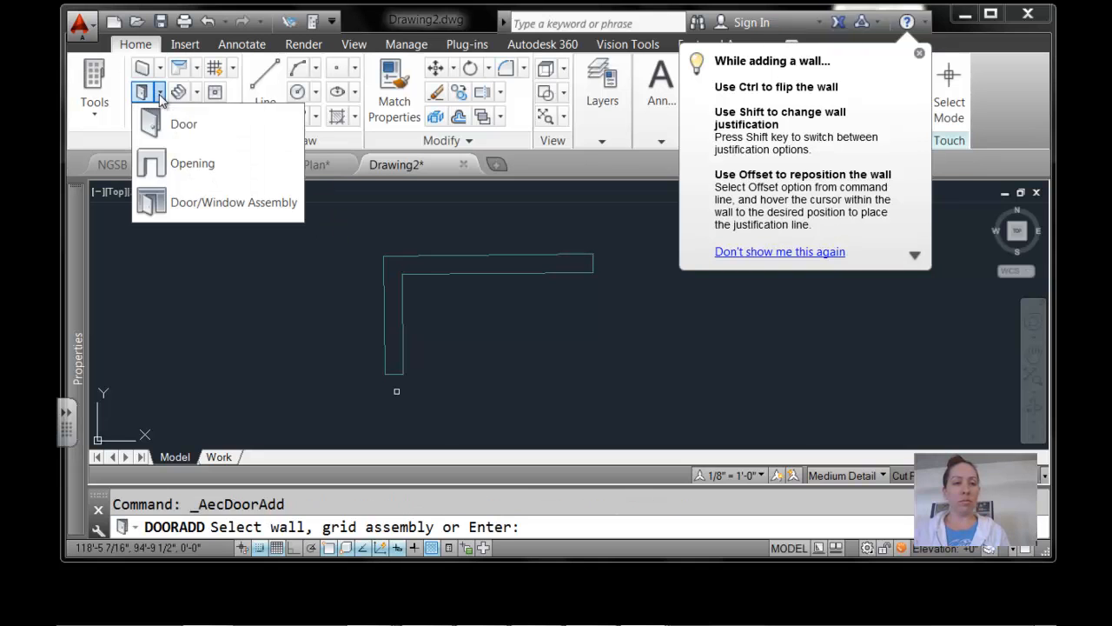
click(165, 126)
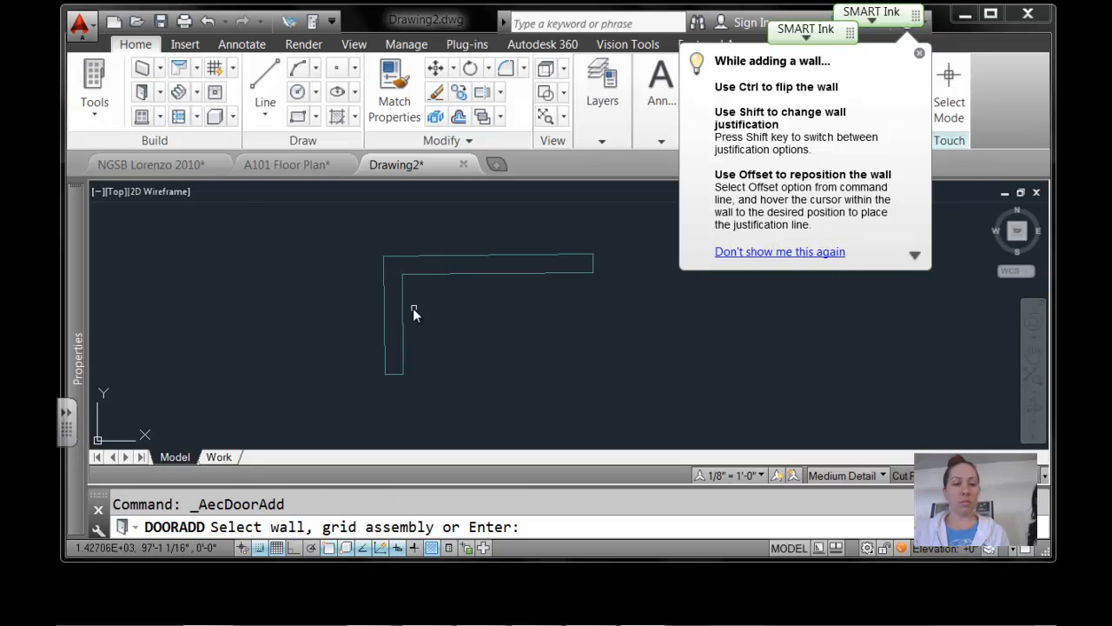
click(477, 270)
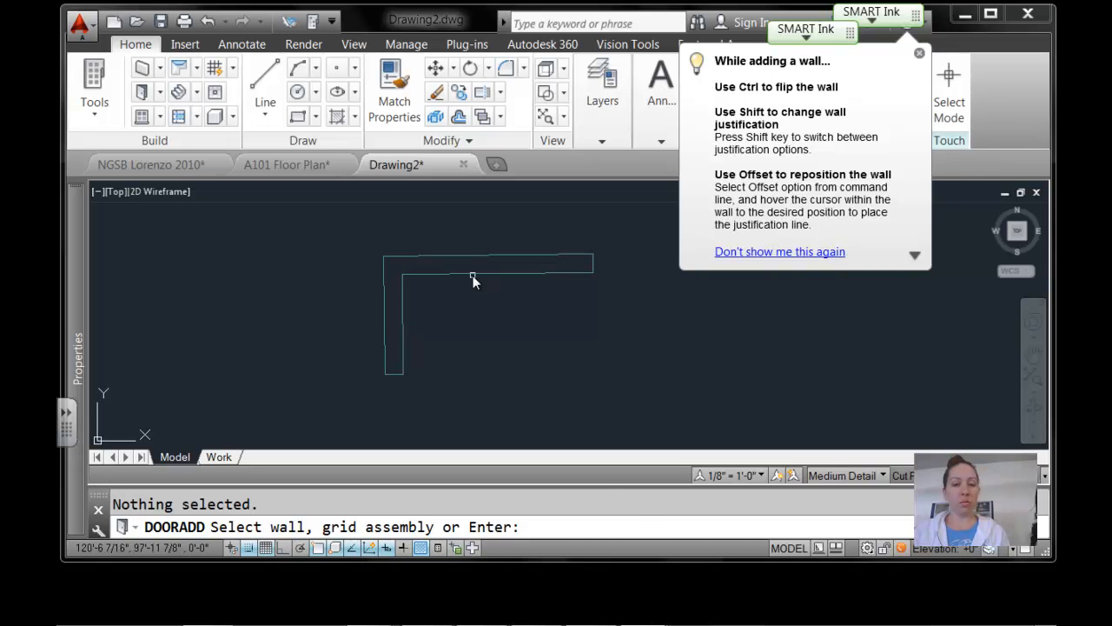
click(474, 276)
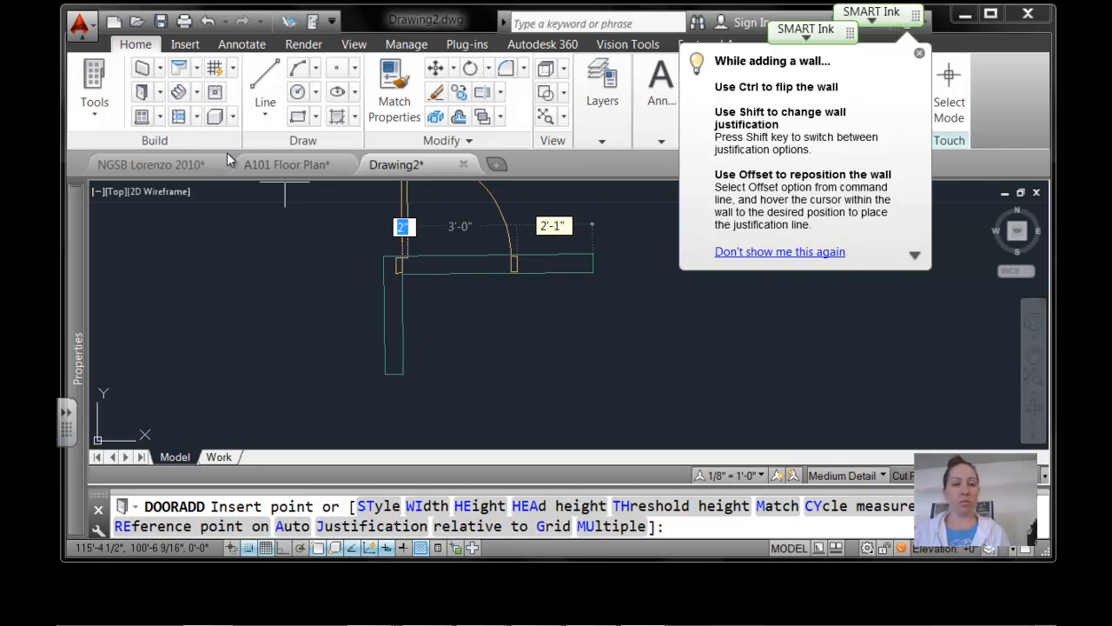
click(142, 93)
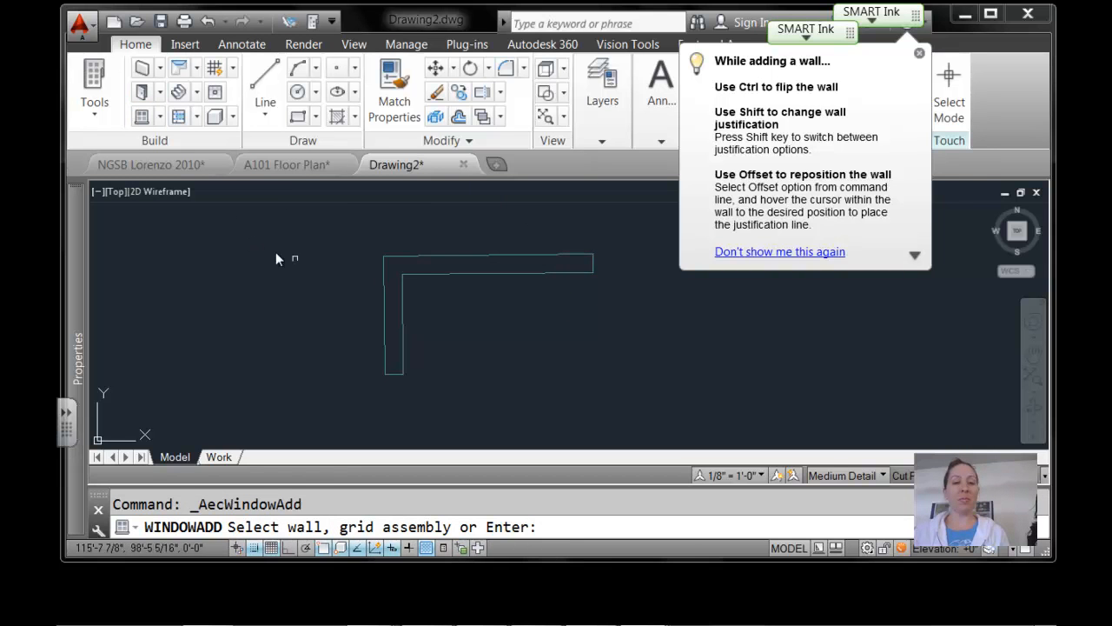
click(160, 92)
click(171, 123)
click(491, 278)
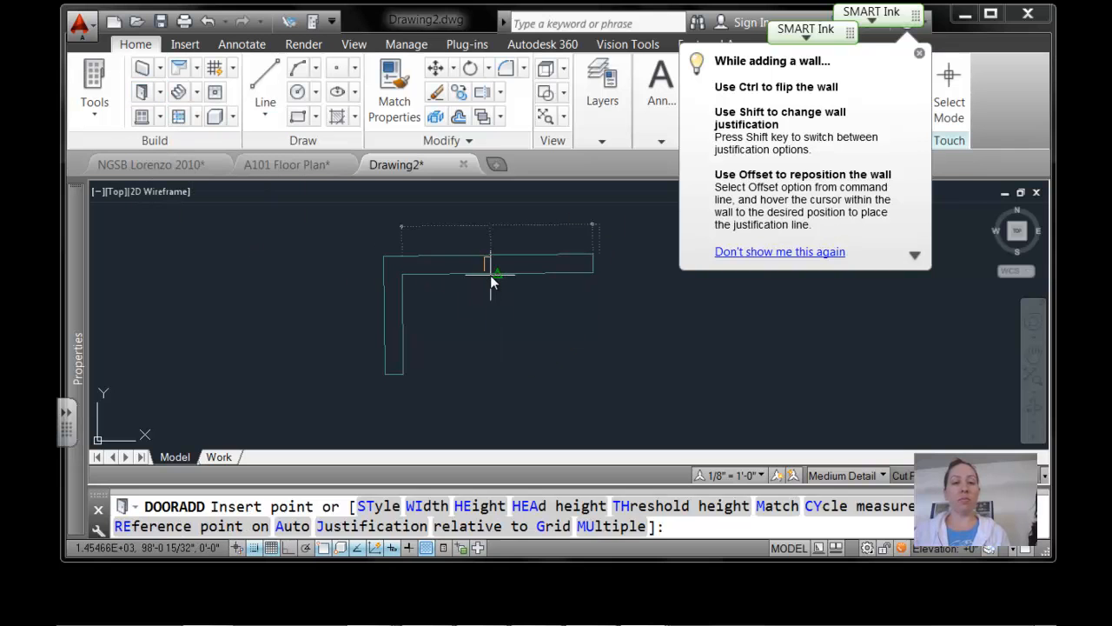
key(Escape)
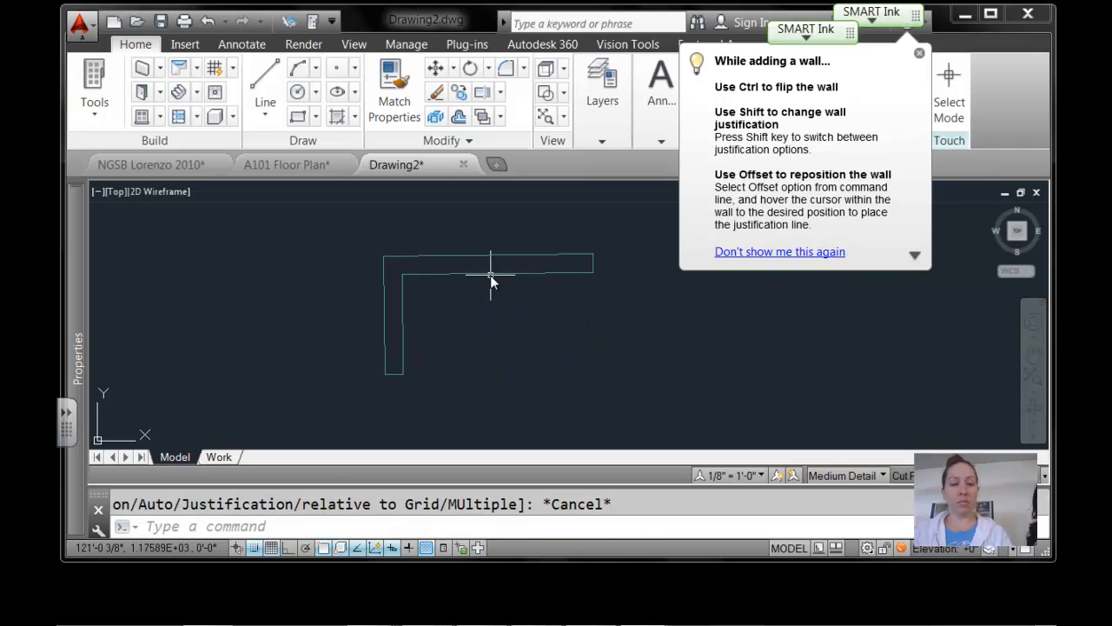
click(160, 92)
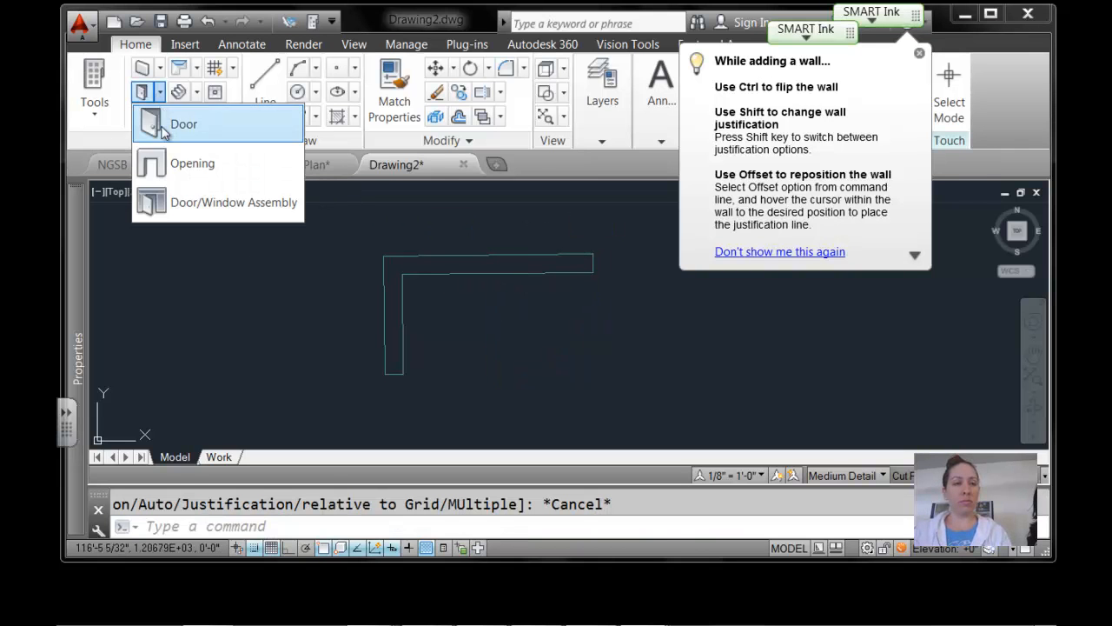
click(176, 121)
click(474, 273)
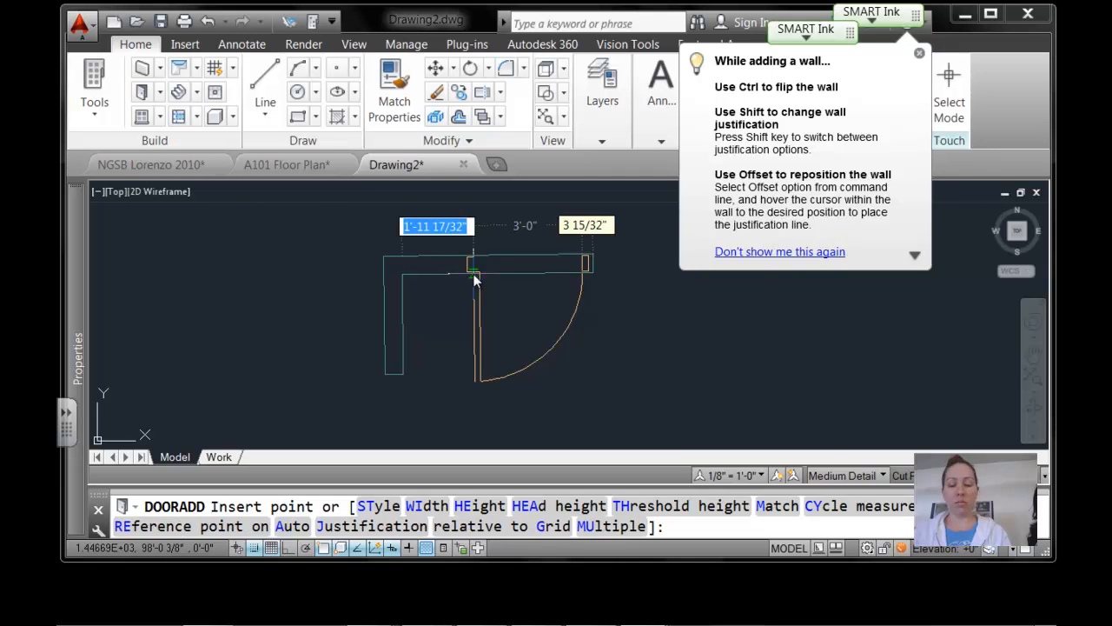
key(Return)
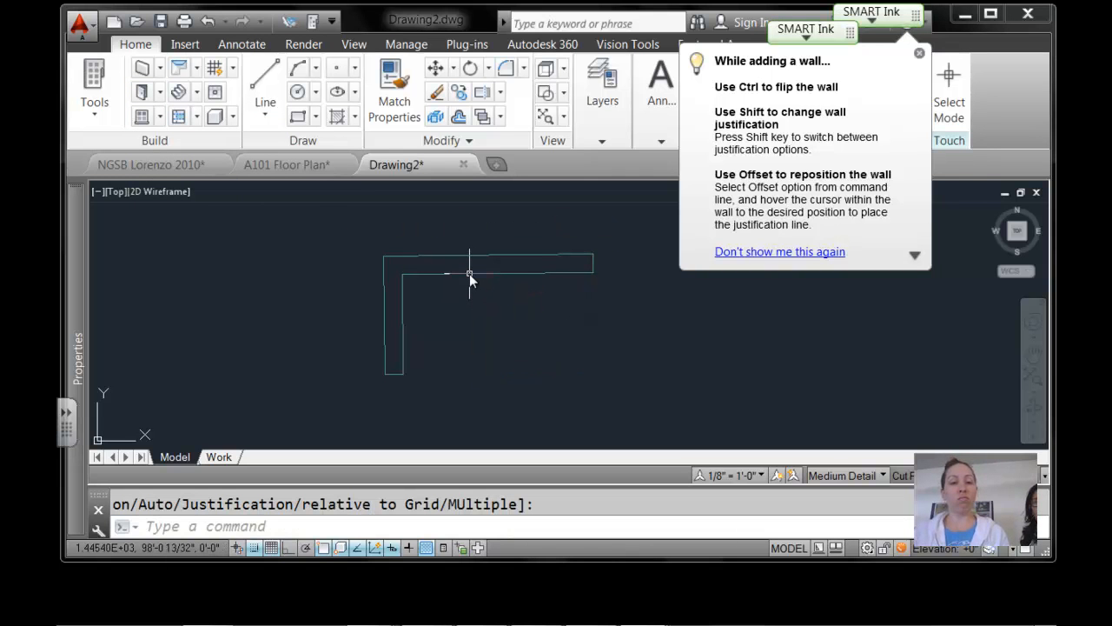
key(Escape)
Insert a 3'-0" door in the horizontal wall and another 3'-0" door in the vertical wall
click(469, 273)
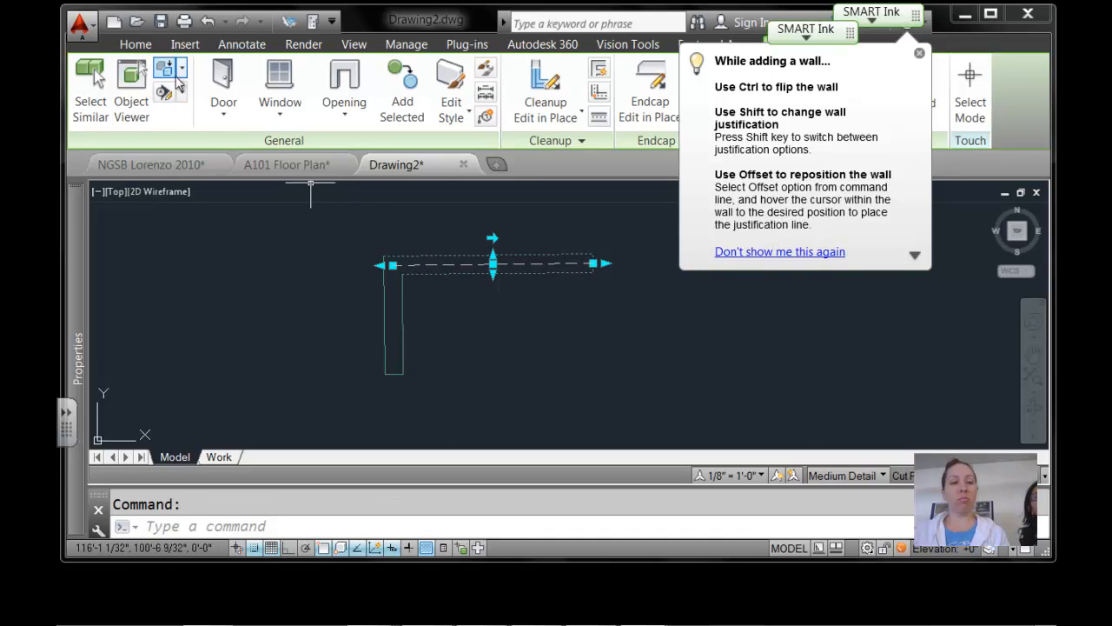
click(217, 87)
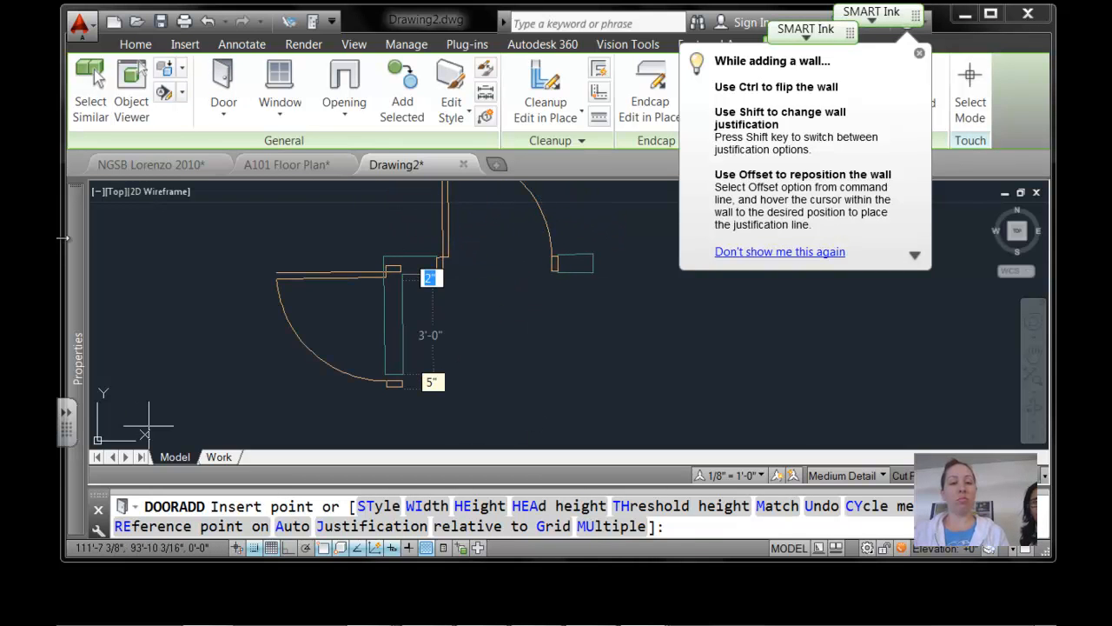
mouse_move(69, 244)
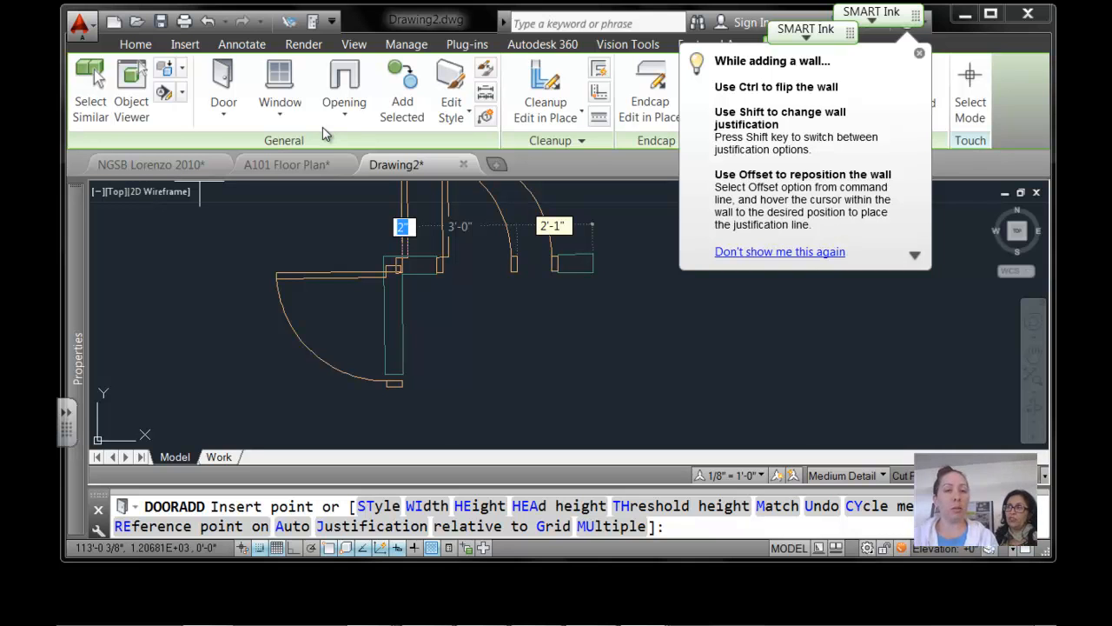
Try to insert a 3'-0" window in the walls that hold the doors
click(278, 100)
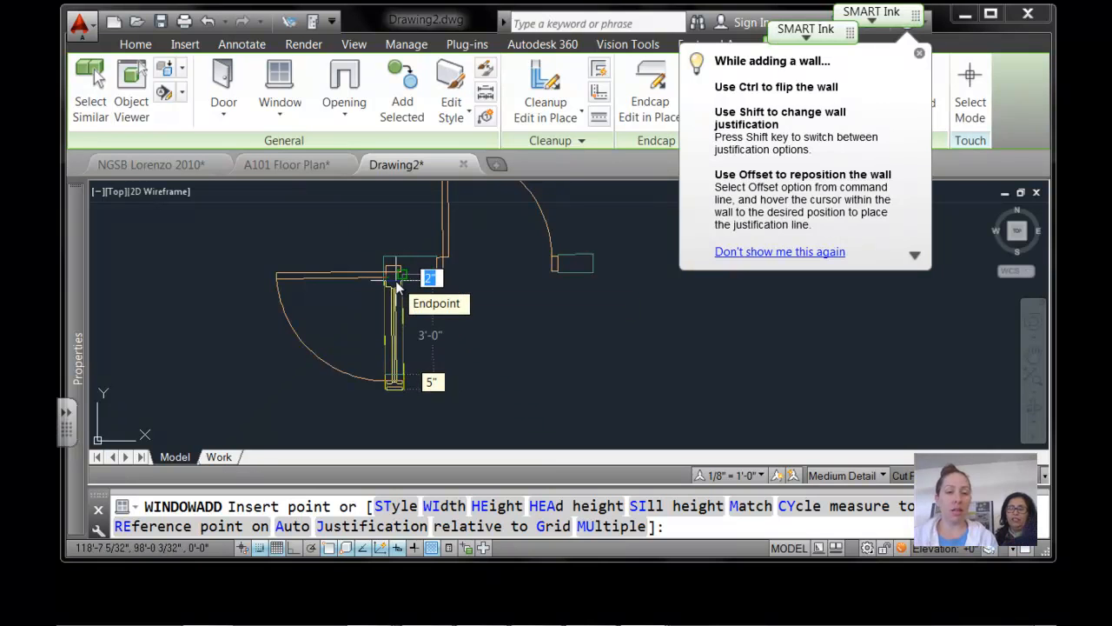
scroll(398, 246, down, 2)
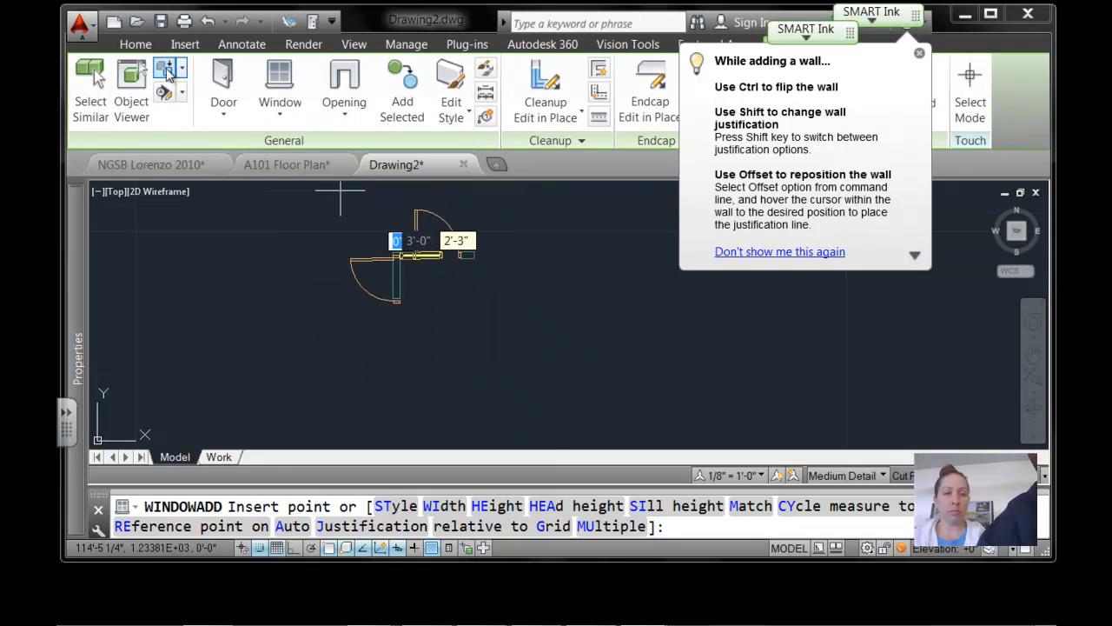
Draw a horizontal wall about 25'-7" long to the lower right of the existing walls and doors
click(144, 49)
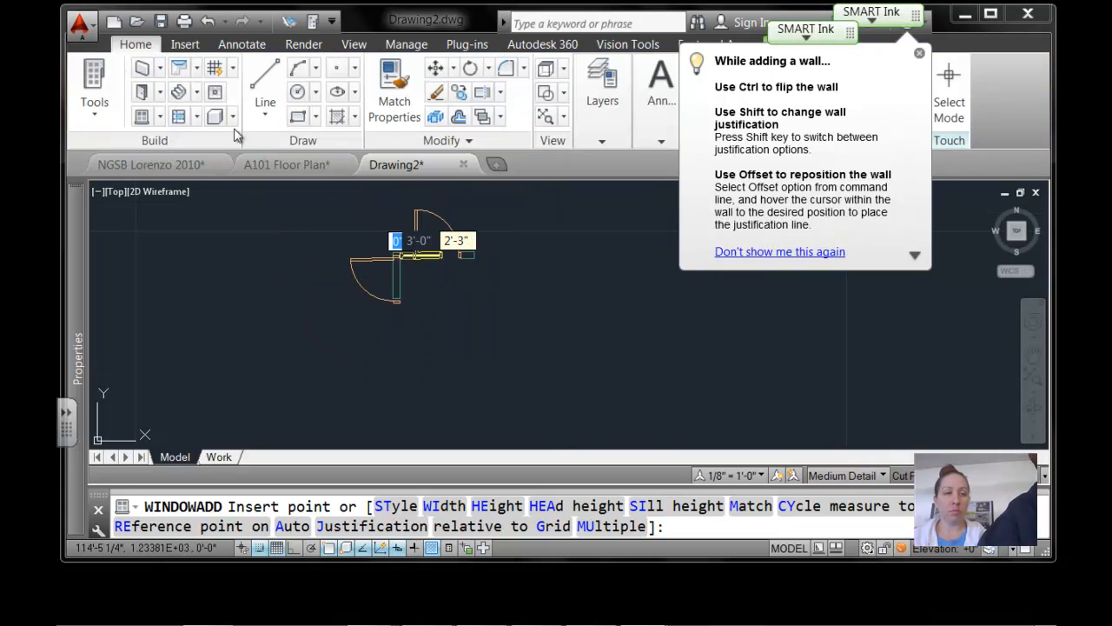
click(144, 70)
click(531, 314)
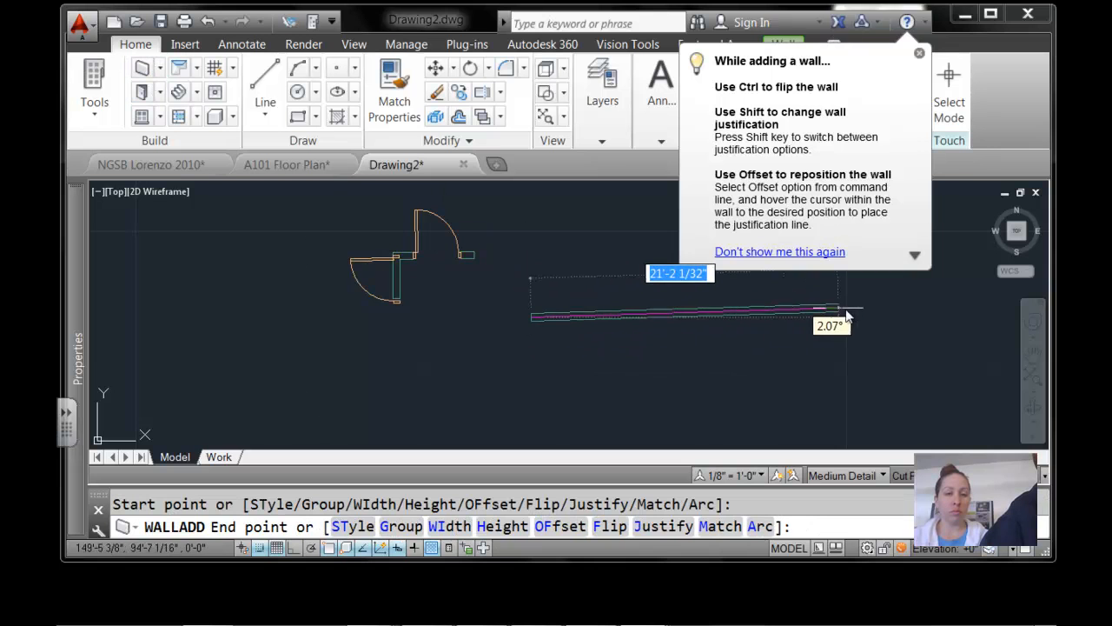
click(897, 318)
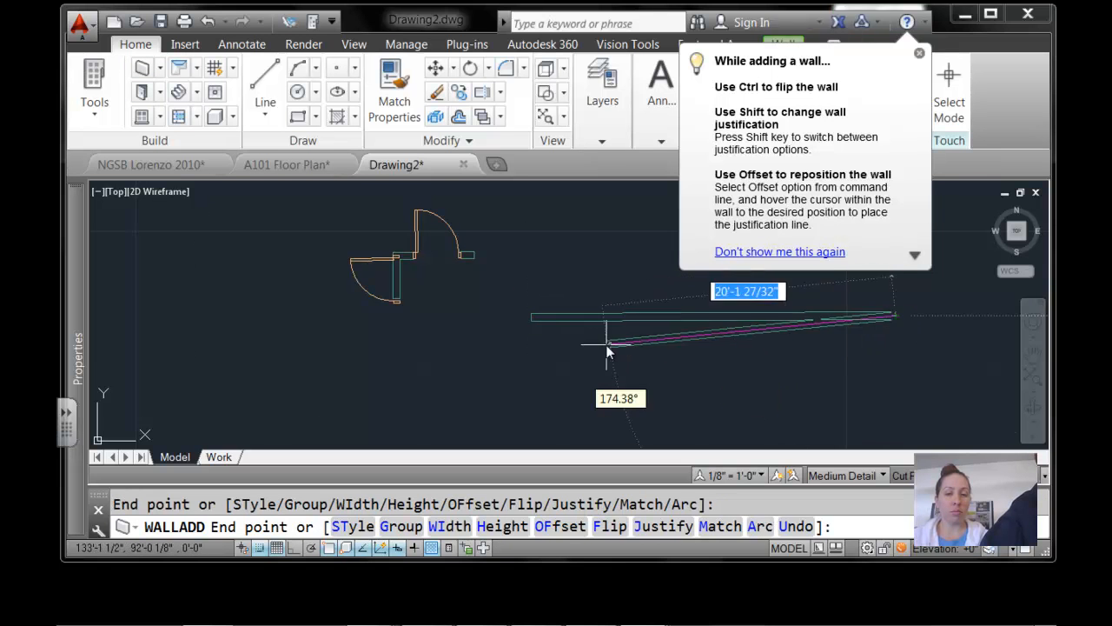
key(Escape)
Erase the two short walls together with their two doors, keeping only the long horizontal wall
scroll(618, 353, up, 2)
scroll(681, 312, down, 4)
click(561, 308)
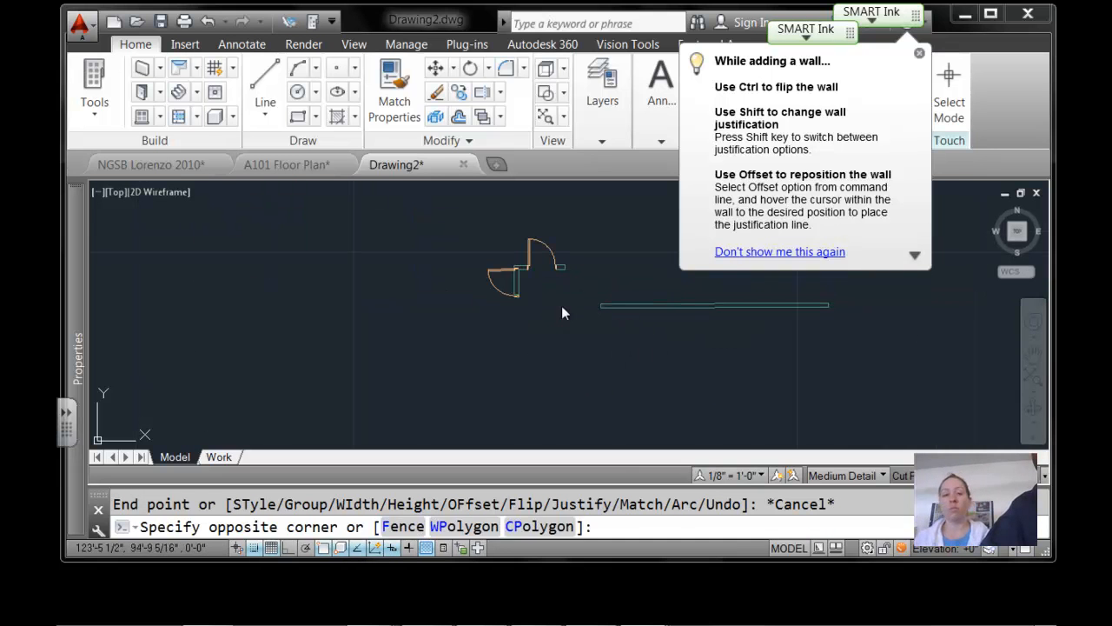
click(478, 228)
key(Delete)
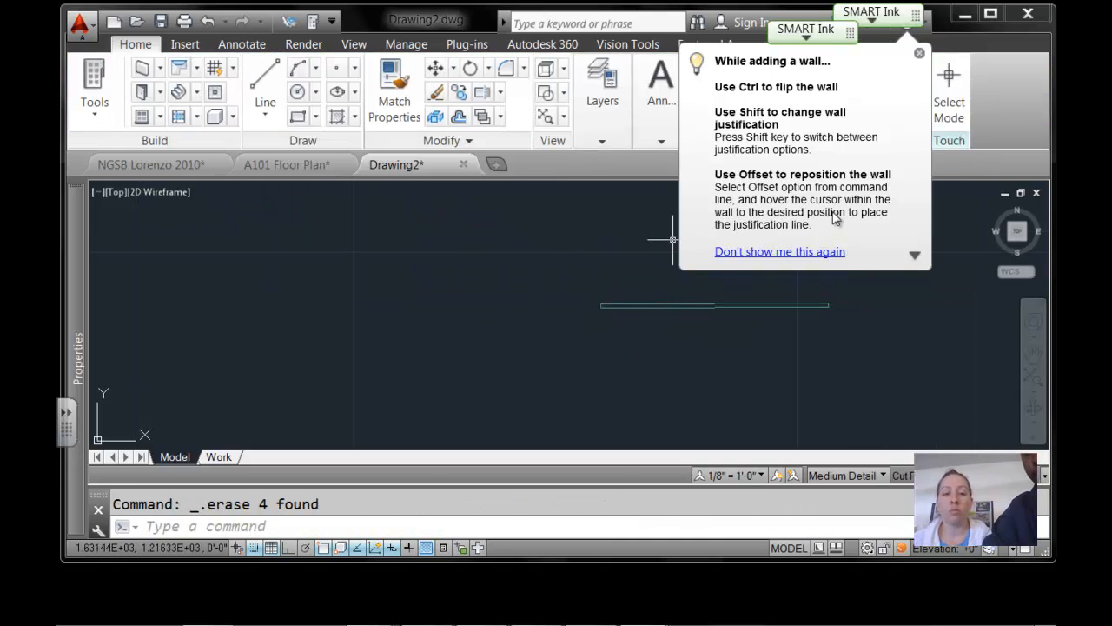
Insert a 3'-0" door about 4'-10" from the long wall's left end, swinging to the wall's lower side
click(1017, 231)
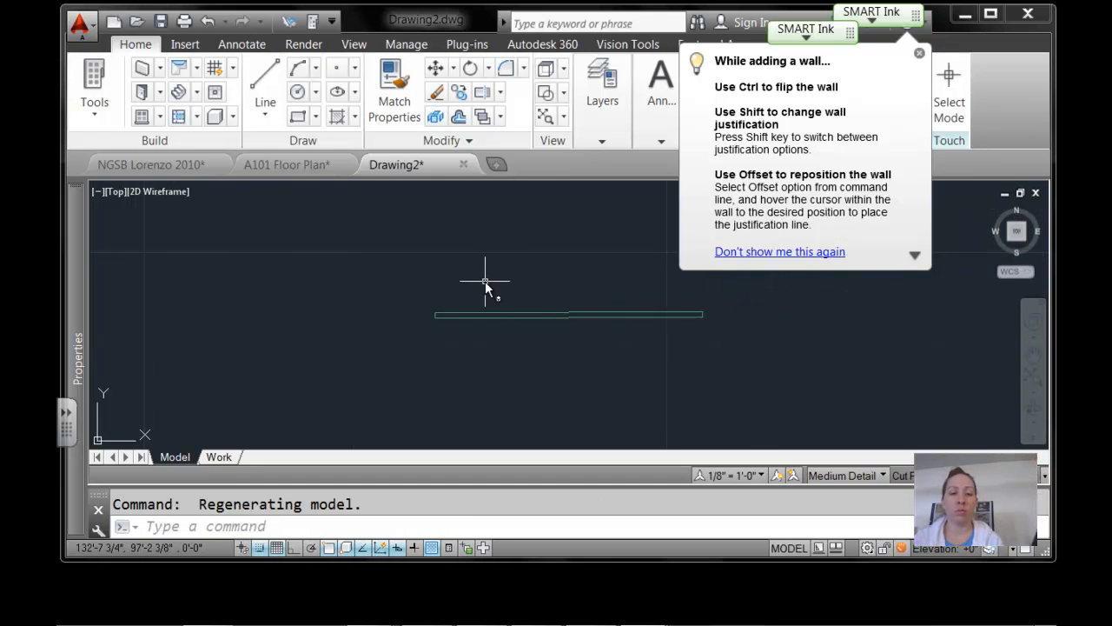
click(159, 93)
click(175, 121)
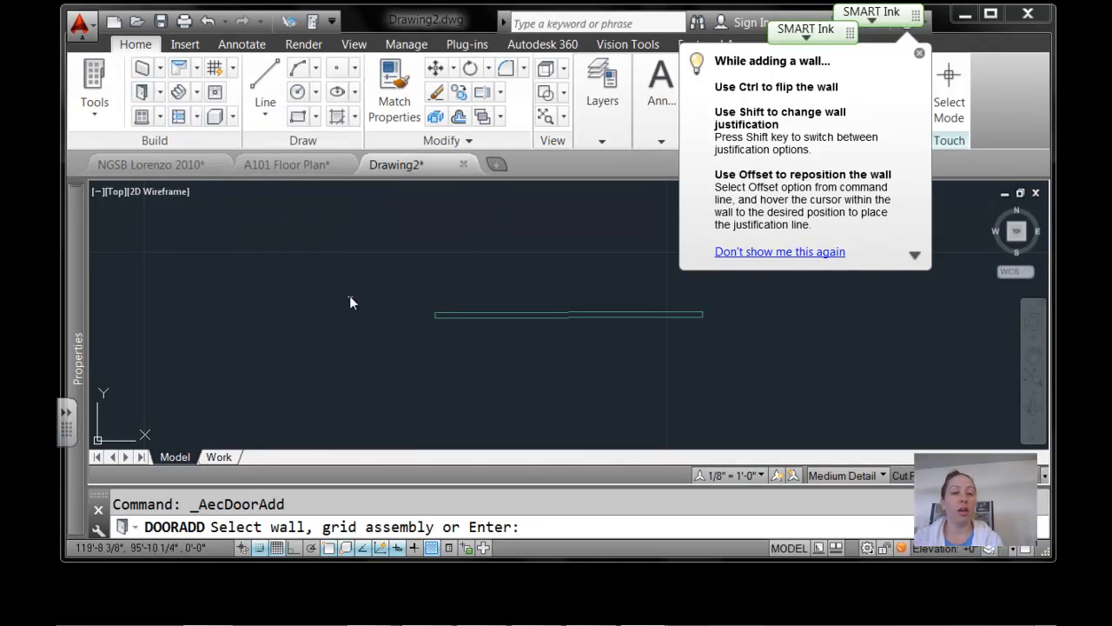
click(478, 319)
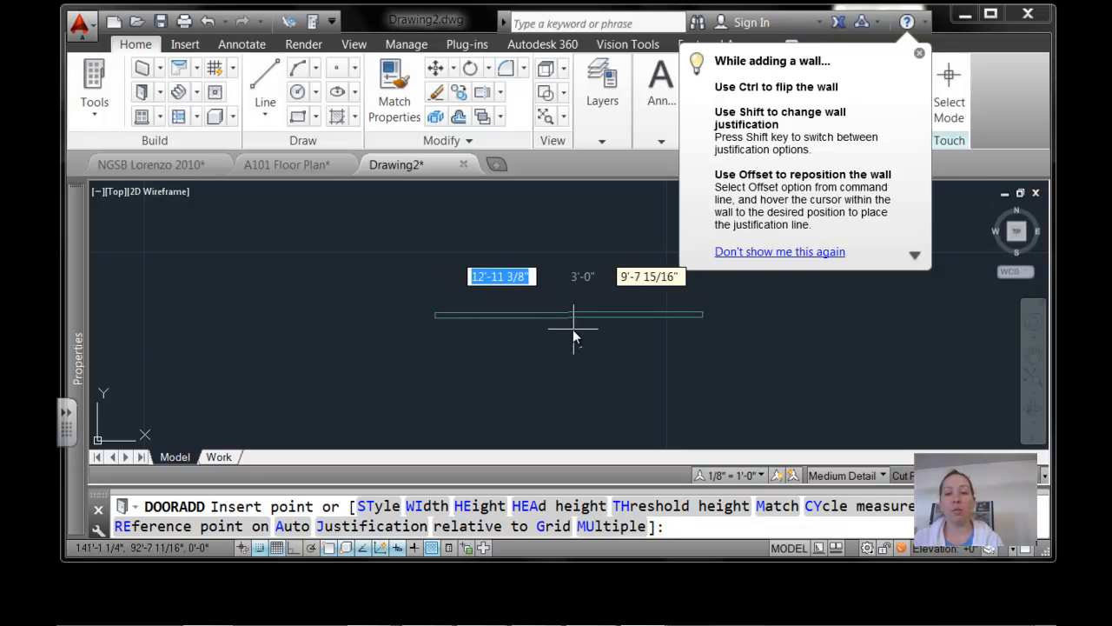
click(486, 338)
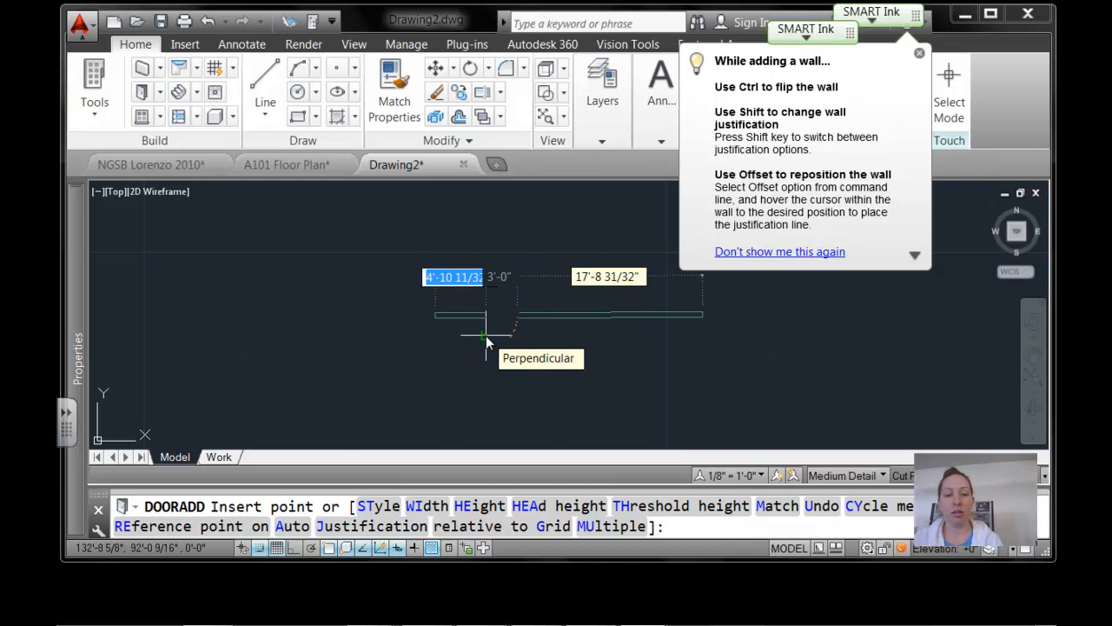
key(Return)
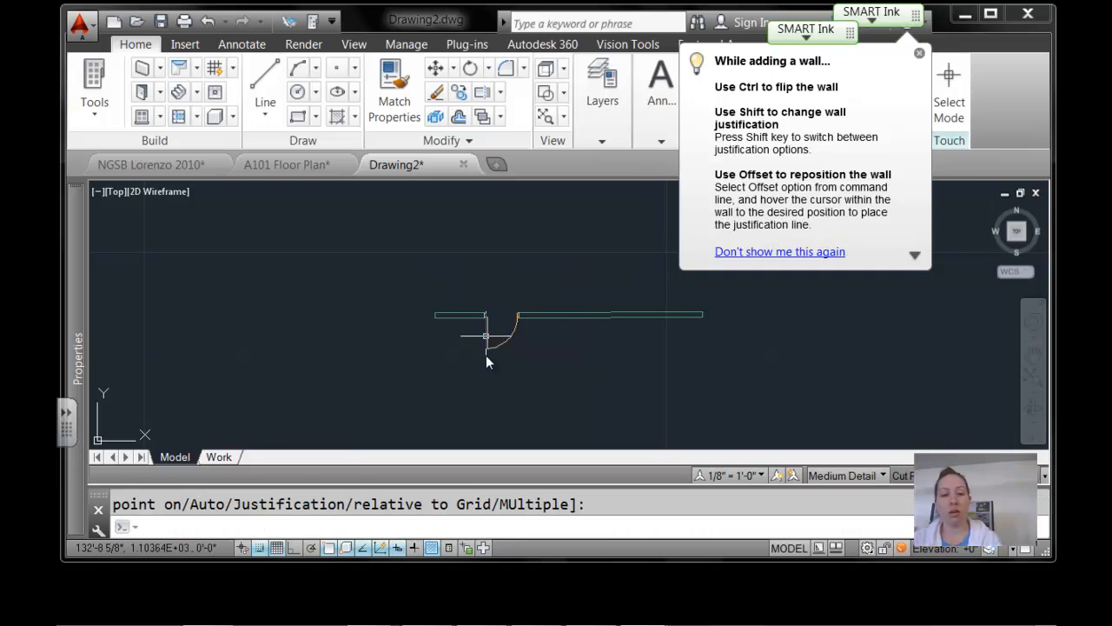
Insert a 3'-0" window in the same wall, about 18'-0" from its left end
click(160, 116)
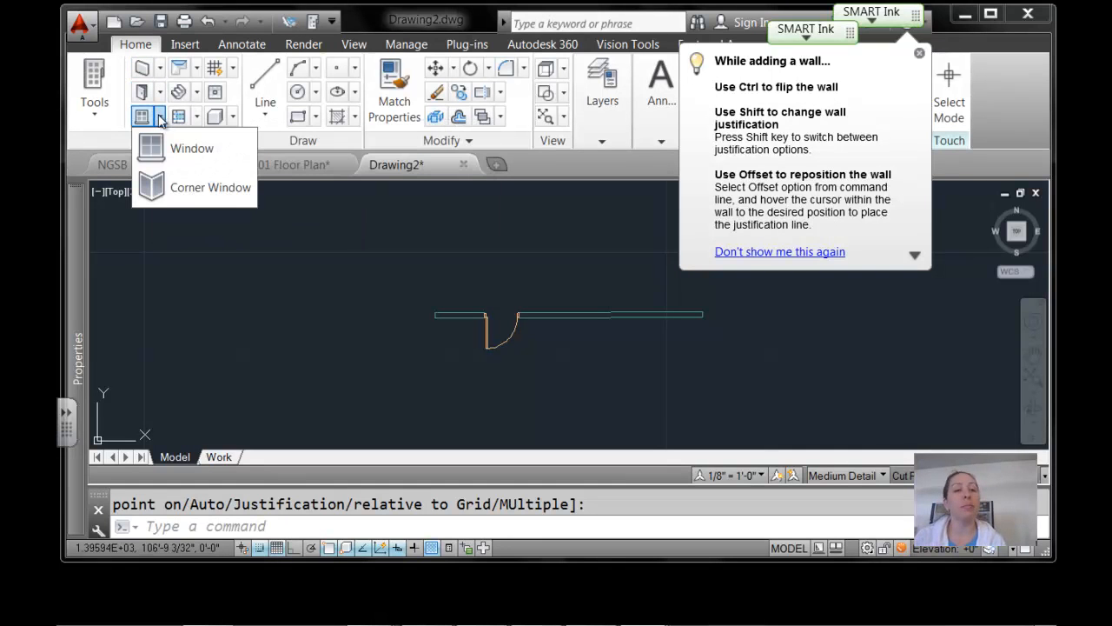
click(183, 148)
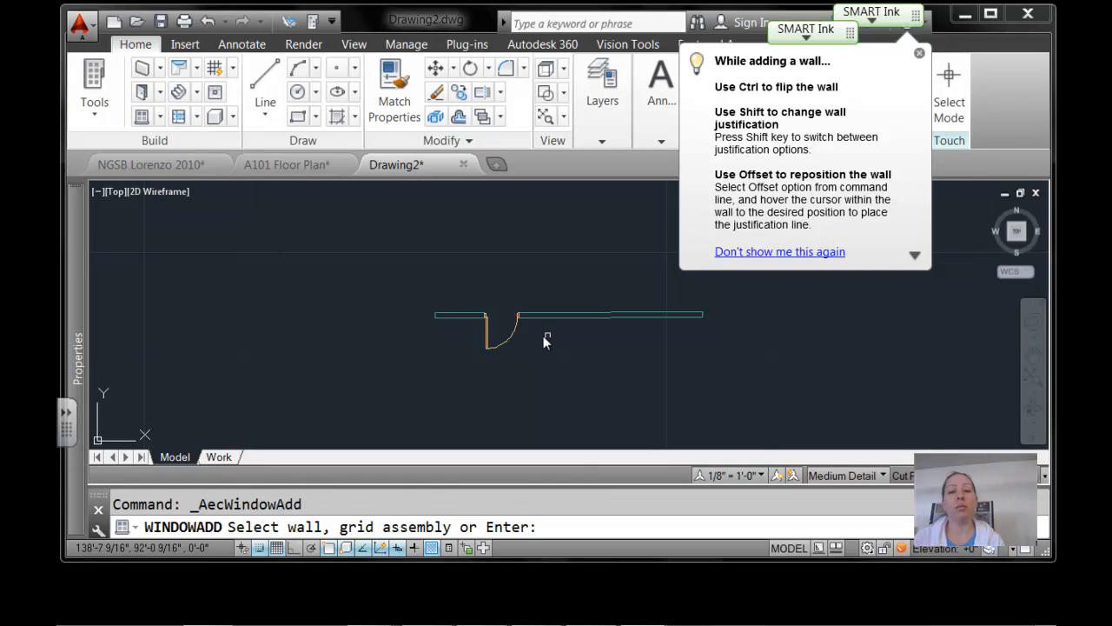
click(639, 311)
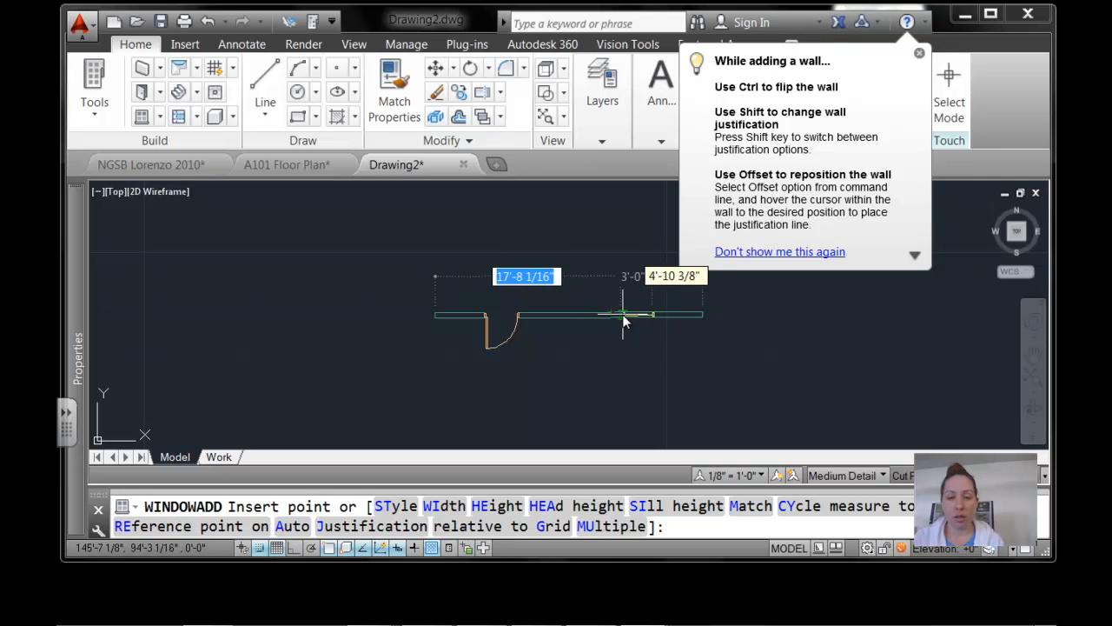
click(623, 315)
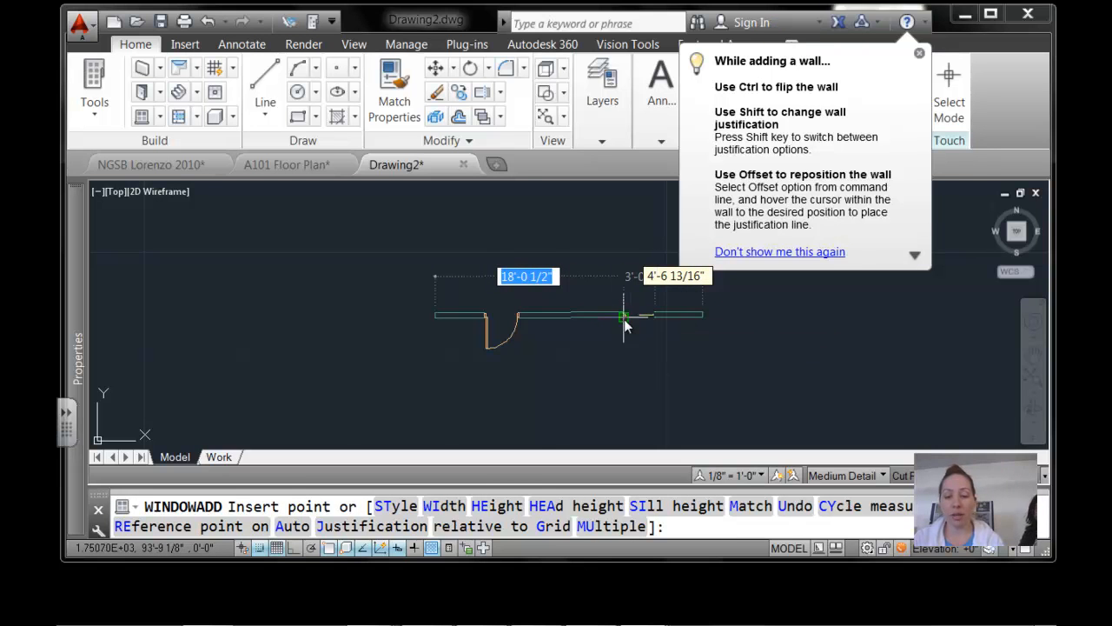
key(Return)
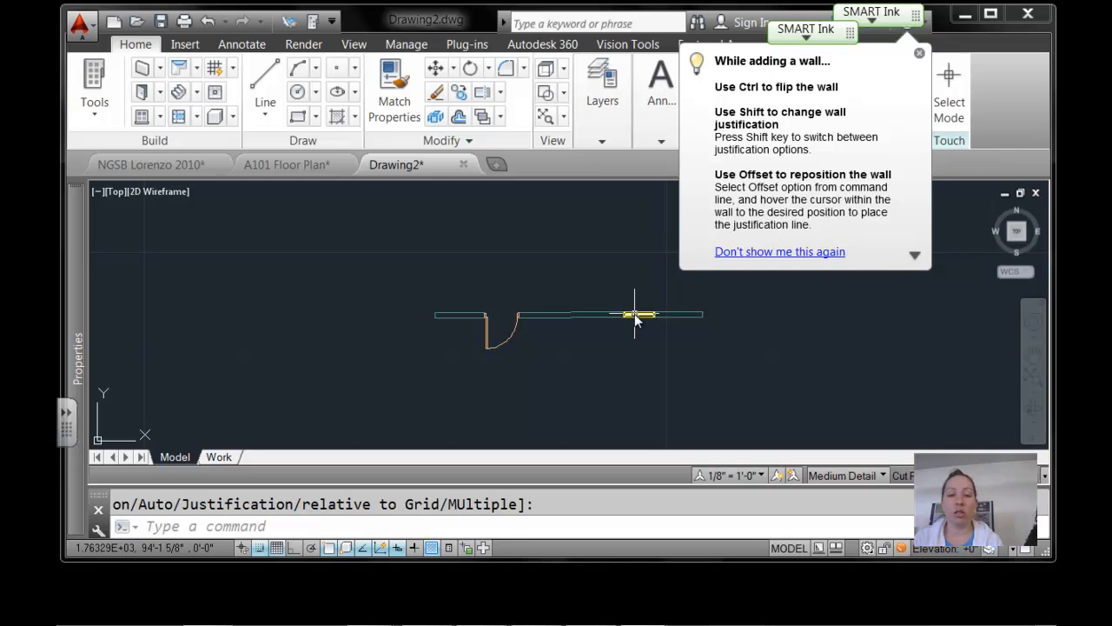
Orbit the drawing to examine the wall's door and window in 3D, and leave the window insertion command
click(160, 116)
click(174, 149)
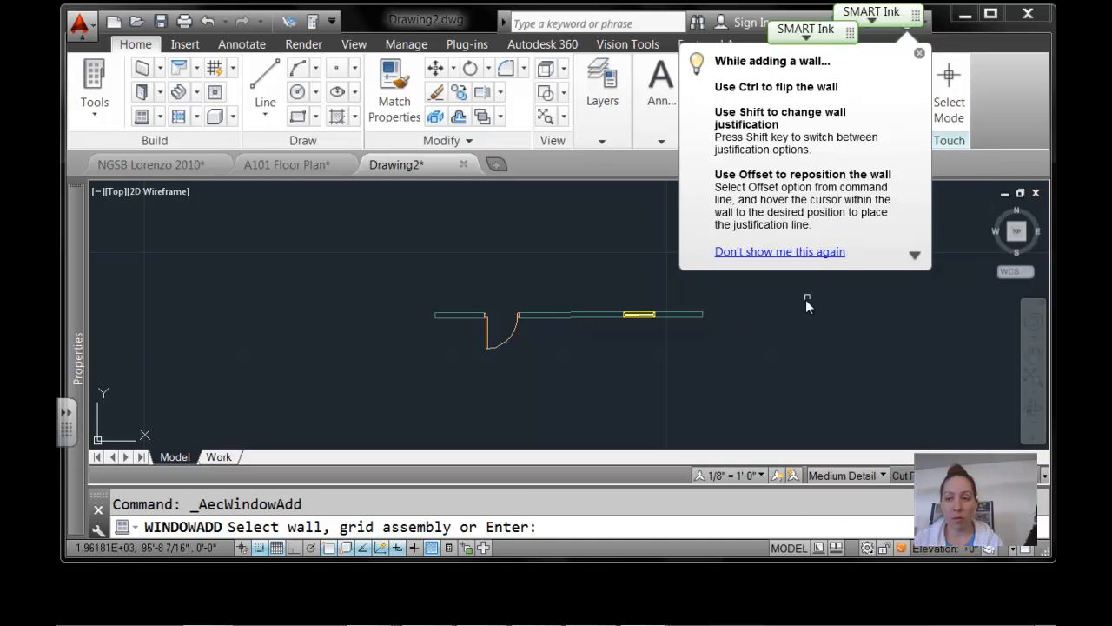
click(1016, 231)
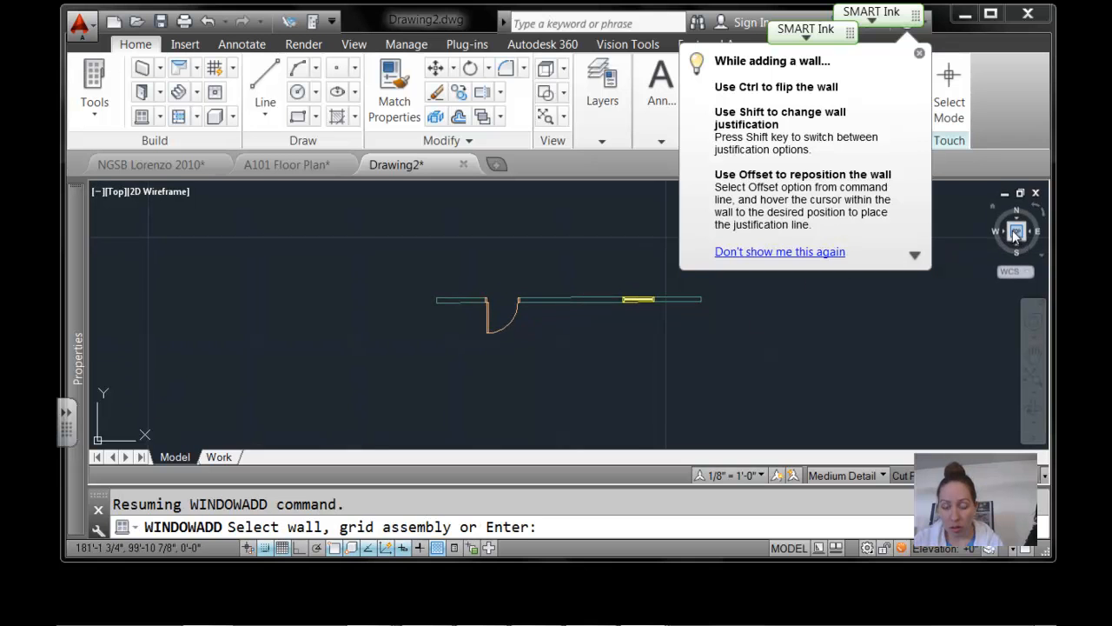
click(1034, 407)
drag(697, 318, 738, 323)
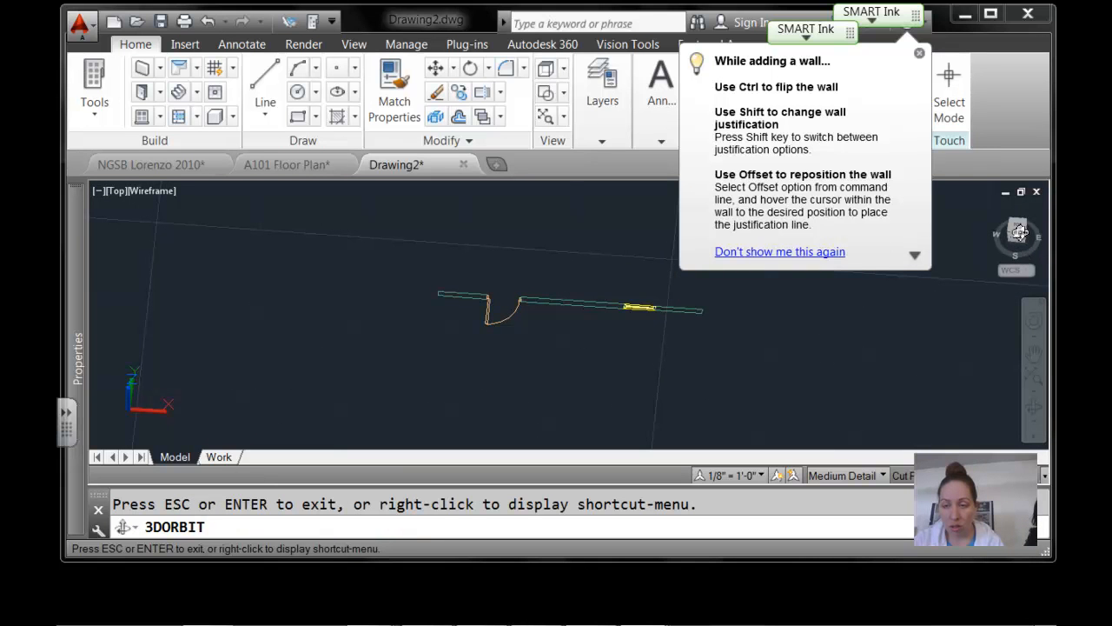
key(Escape)
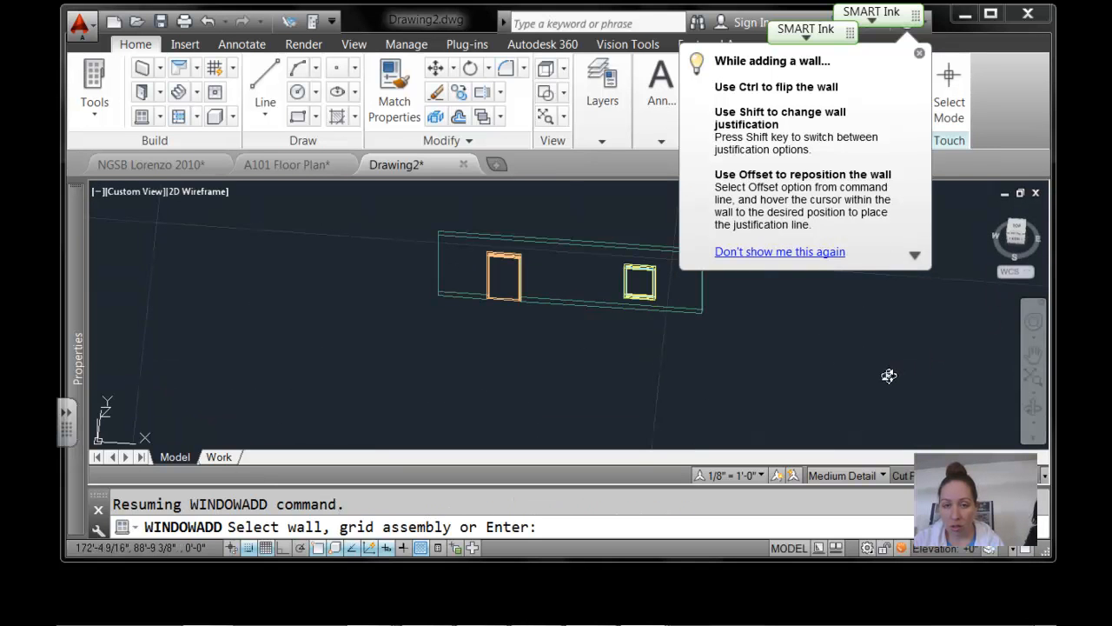
click(778, 392)
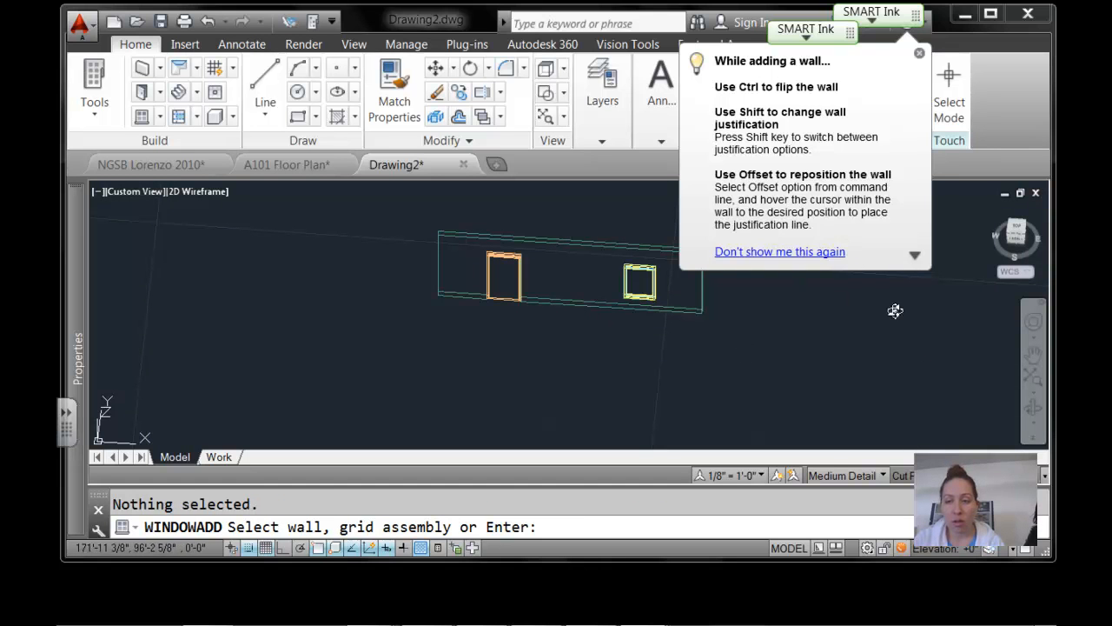
key(Escape)
Stretch the window upward to about 5'-6" high, and widen it toward the wall's right end to about 5'-5"
click(641, 290)
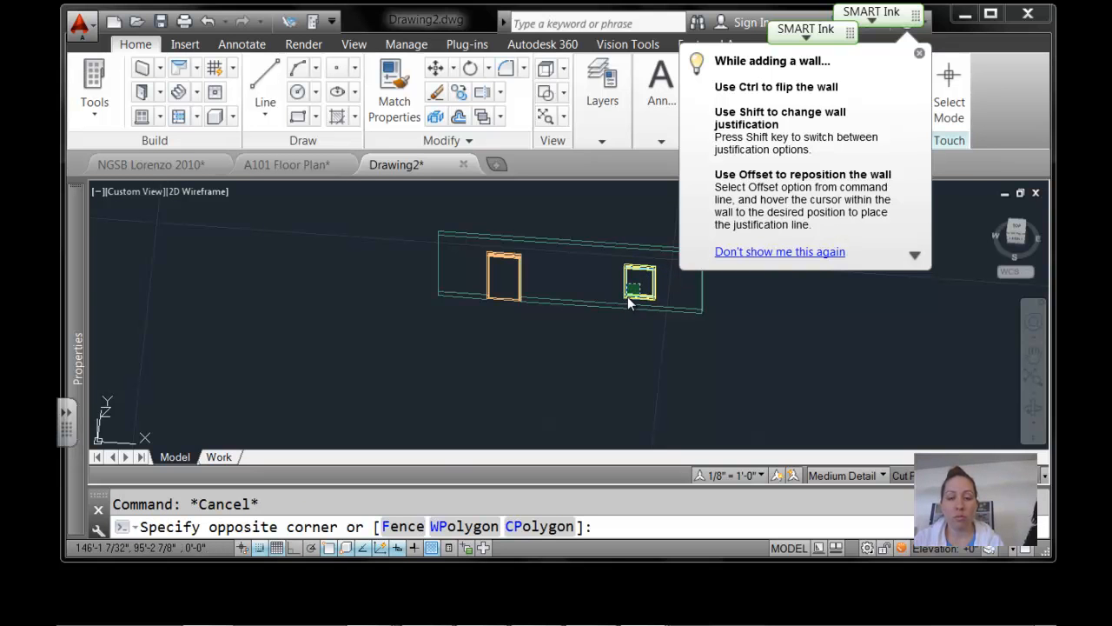
key(Escape)
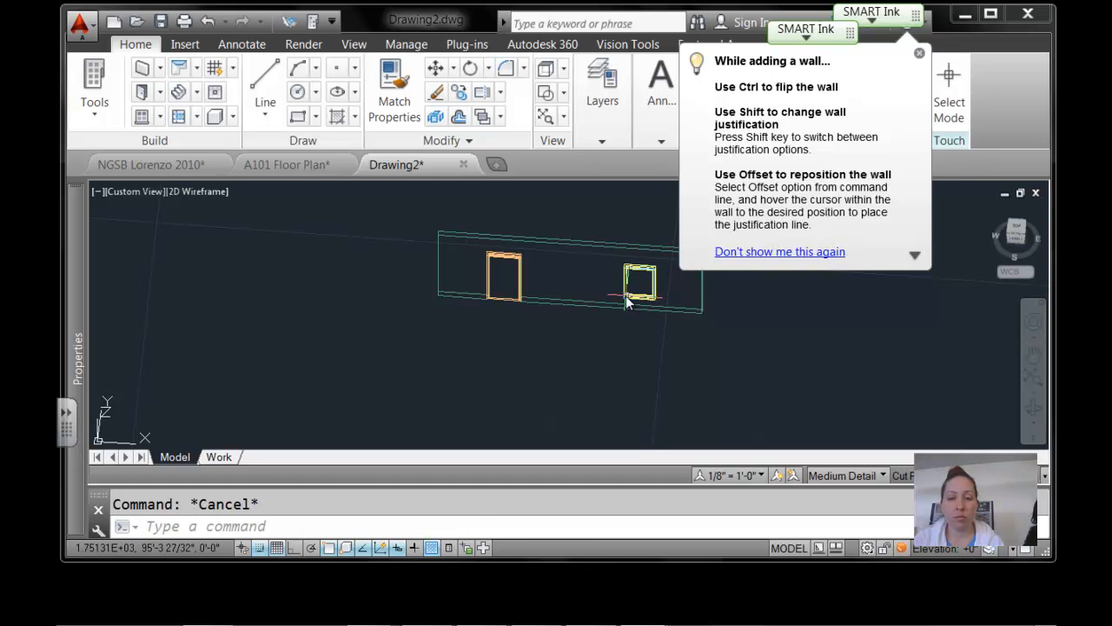
click(630, 297)
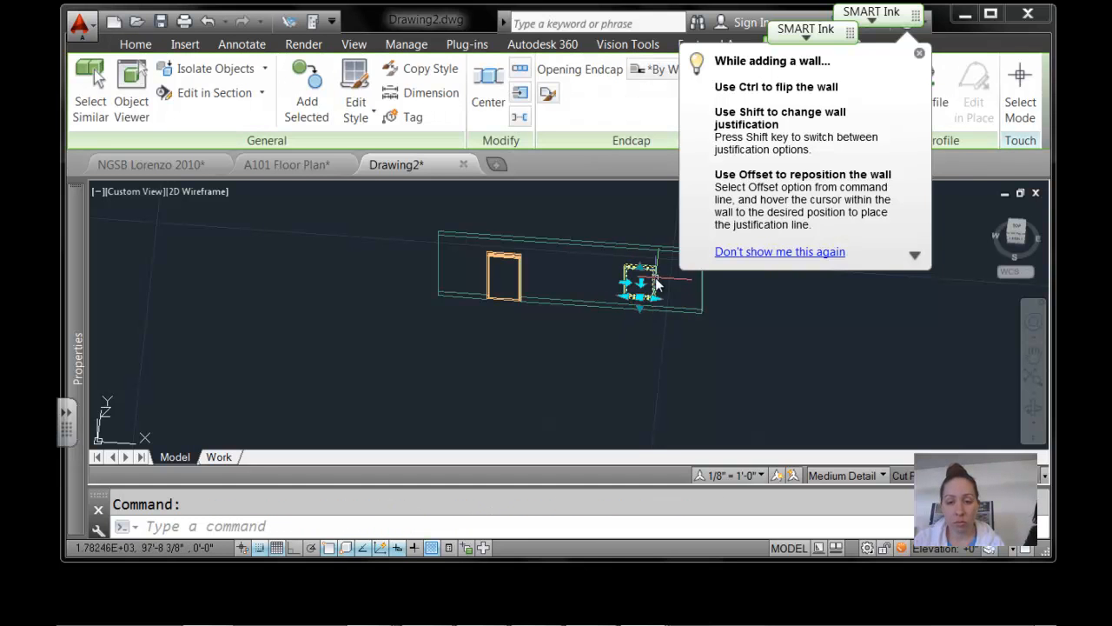
click(639, 269)
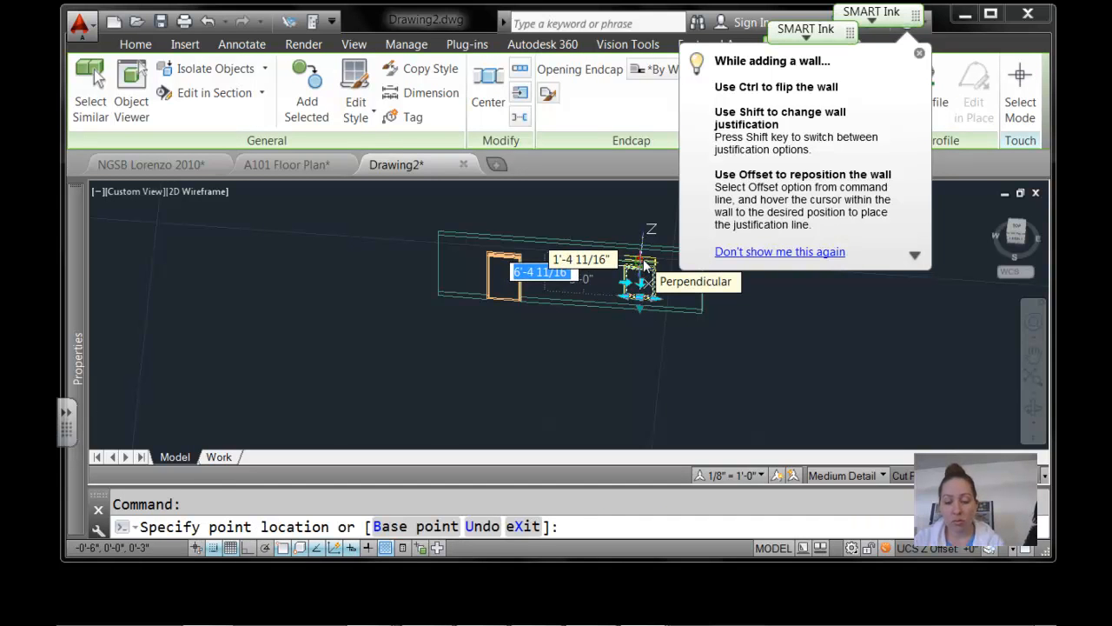
key(Return)
key(Escape)
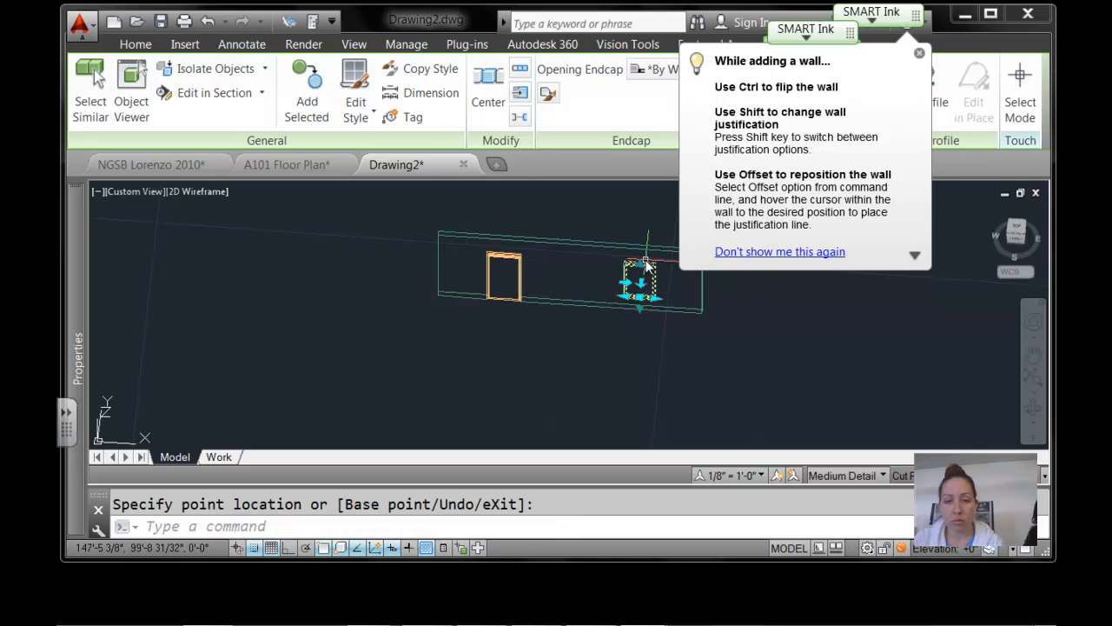
click(656, 301)
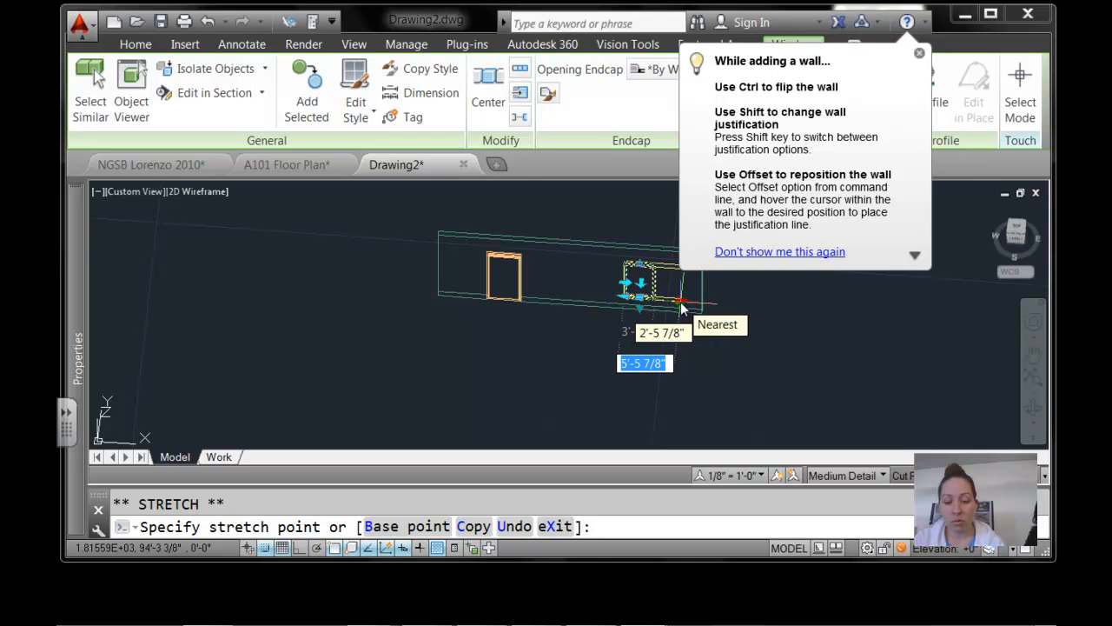
click(680, 302)
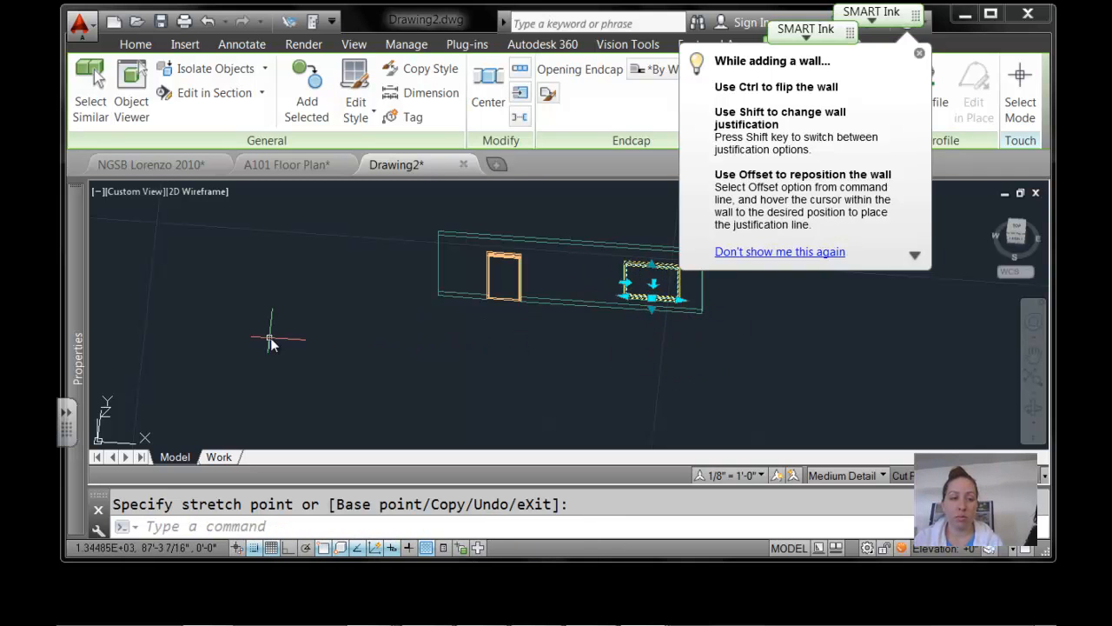
Set the selected window's height to 8'-4" in its properties
mouse_move(77, 356)
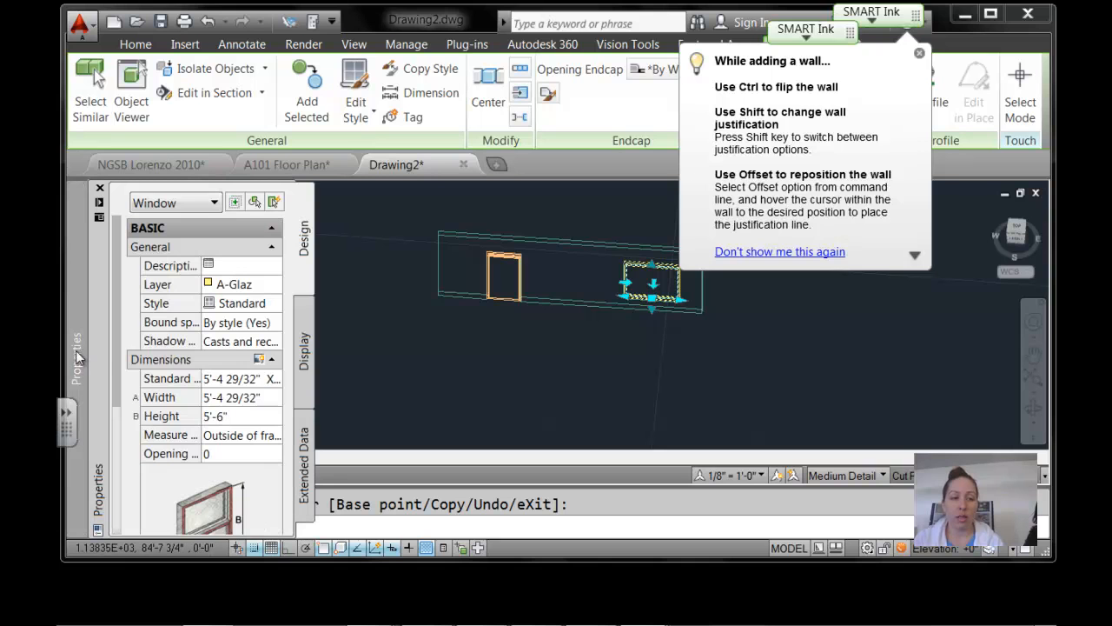
click(219, 418)
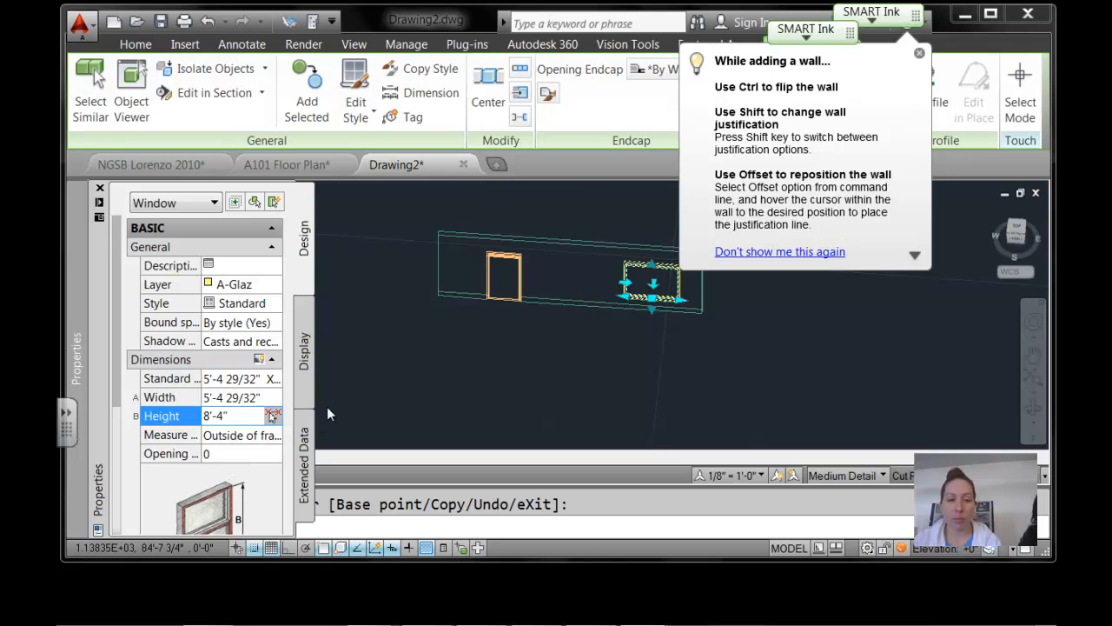
key(Return)
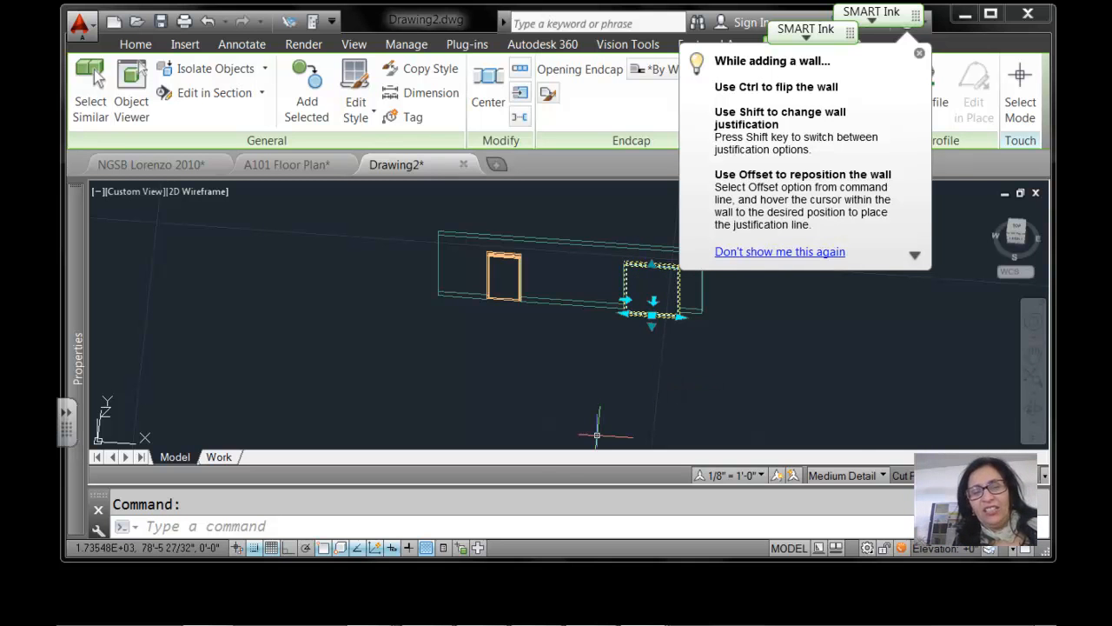
Review the numbered topic list in the Word document, and go back to the AutoCAD Architecture drawing
click(534, 606)
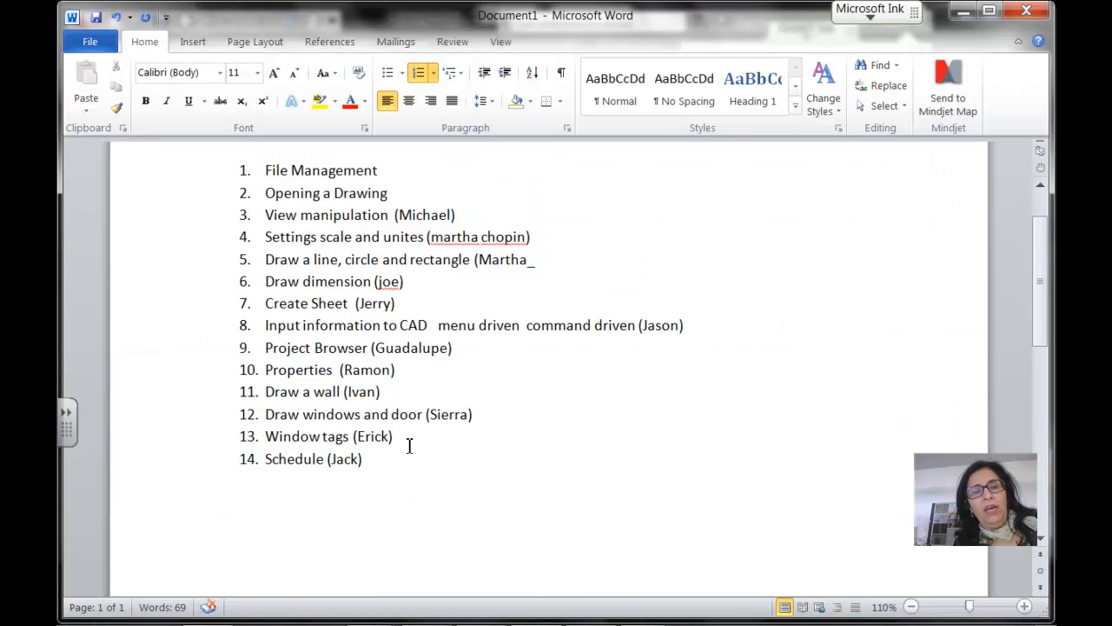
click(964, 13)
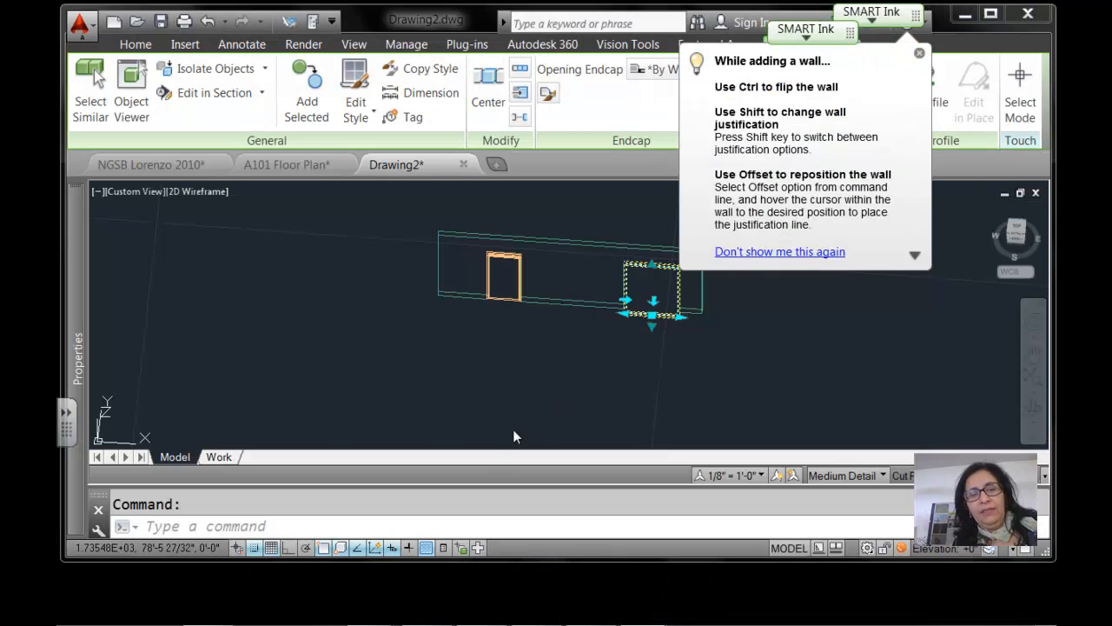
Dismiss the wall-adding tip and switch the drawing to the top view
click(919, 55)
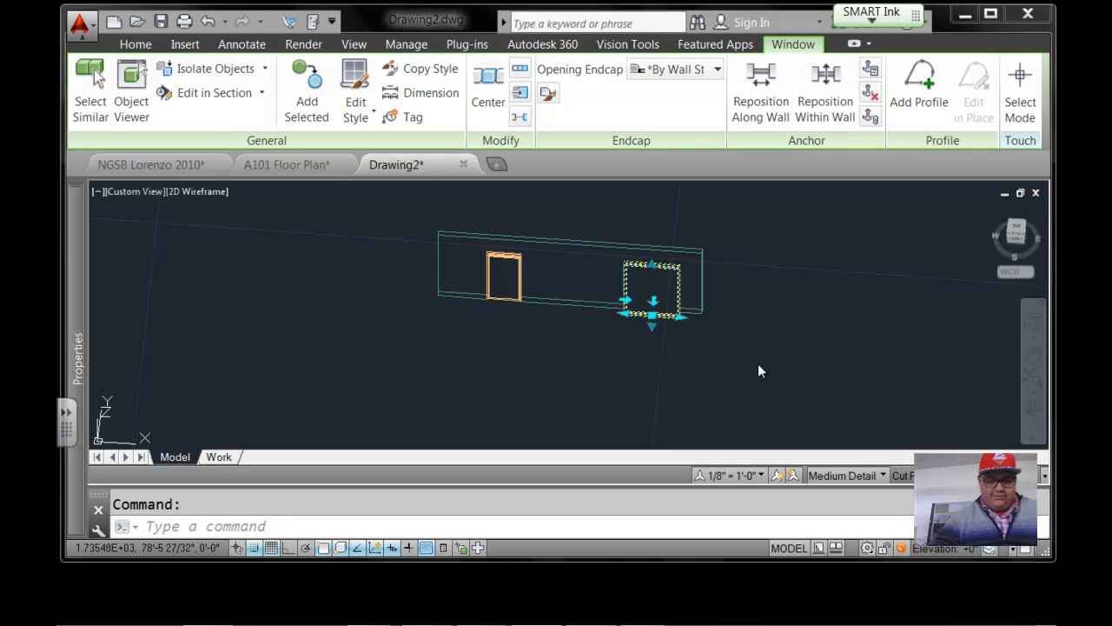
click(1014, 233)
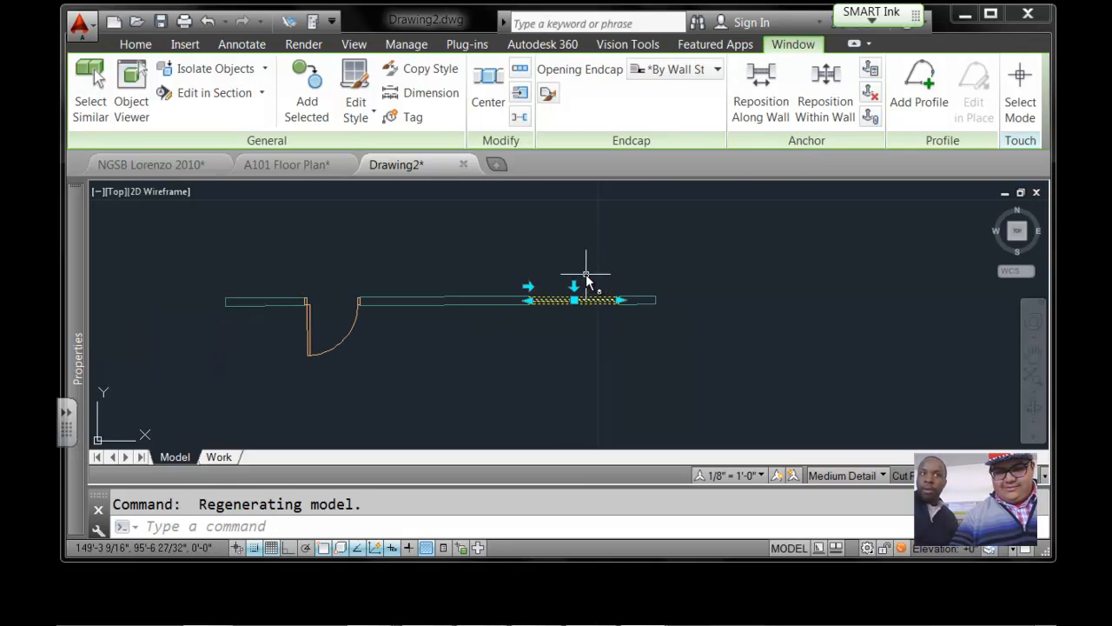
click(264, 49)
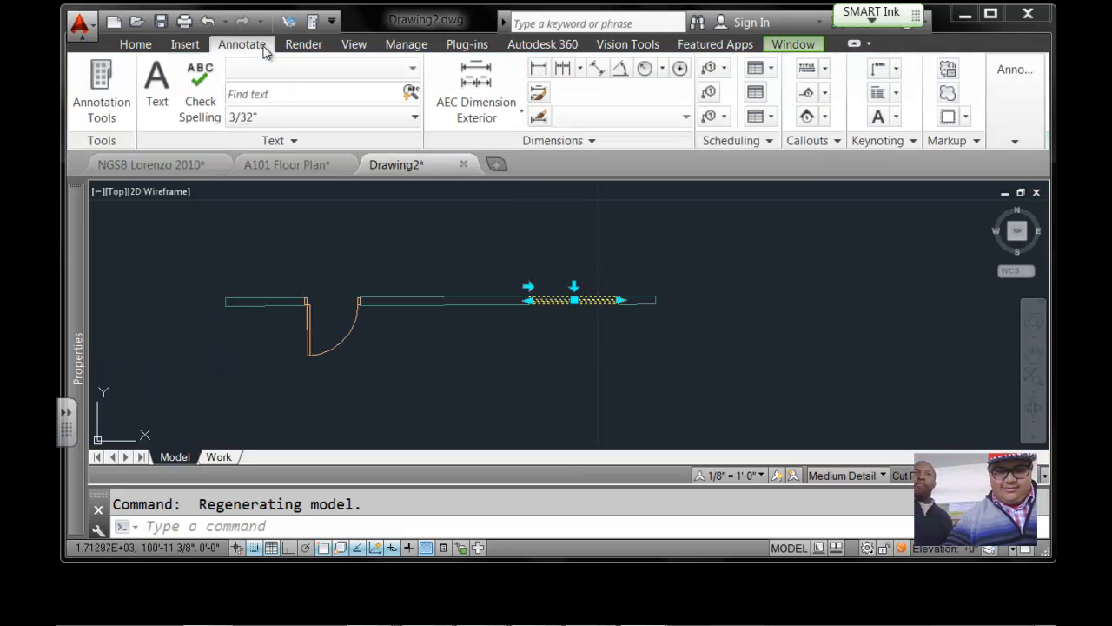
click(185, 45)
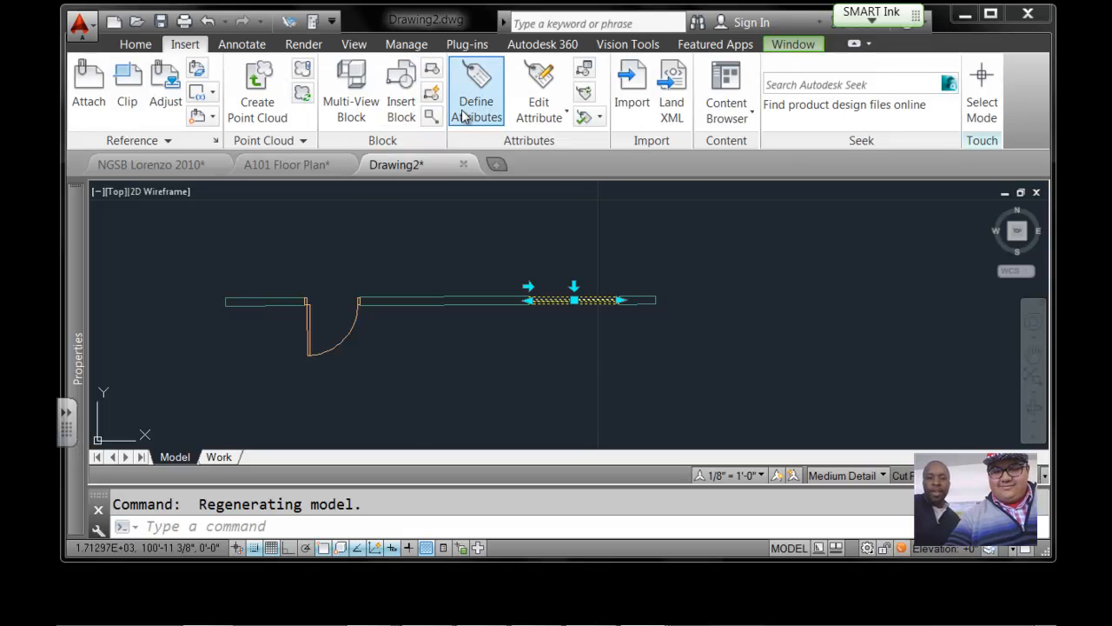
scroll(458, 298, down, 2)
scroll(504, 293, up, 4)
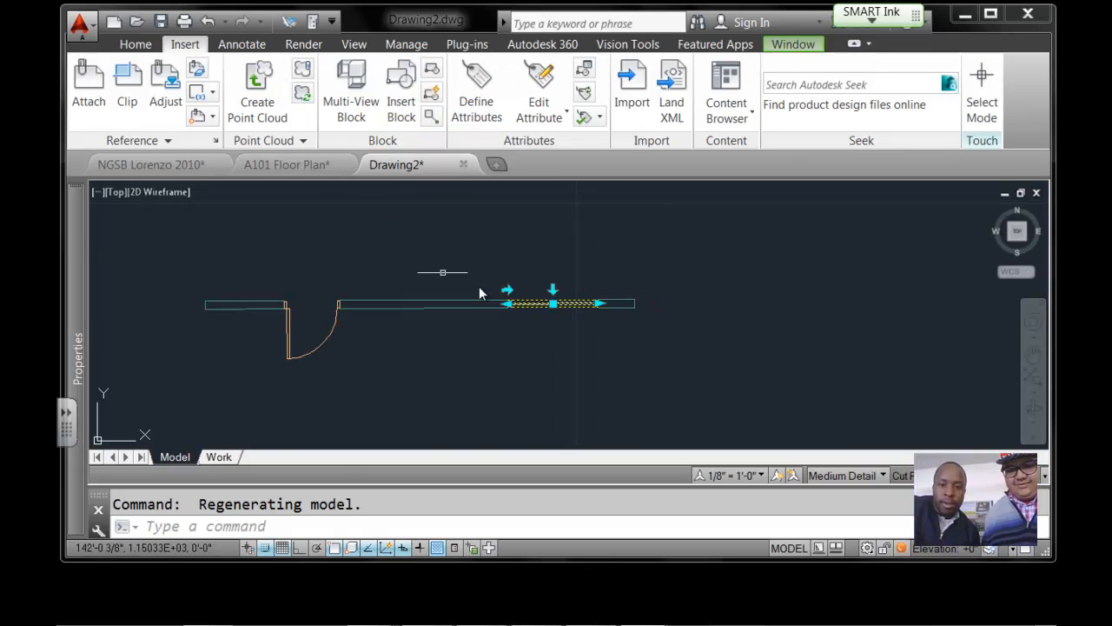
Draw a vertical guide line upward from the wall's upper edge, between the door and the window
click(136, 44)
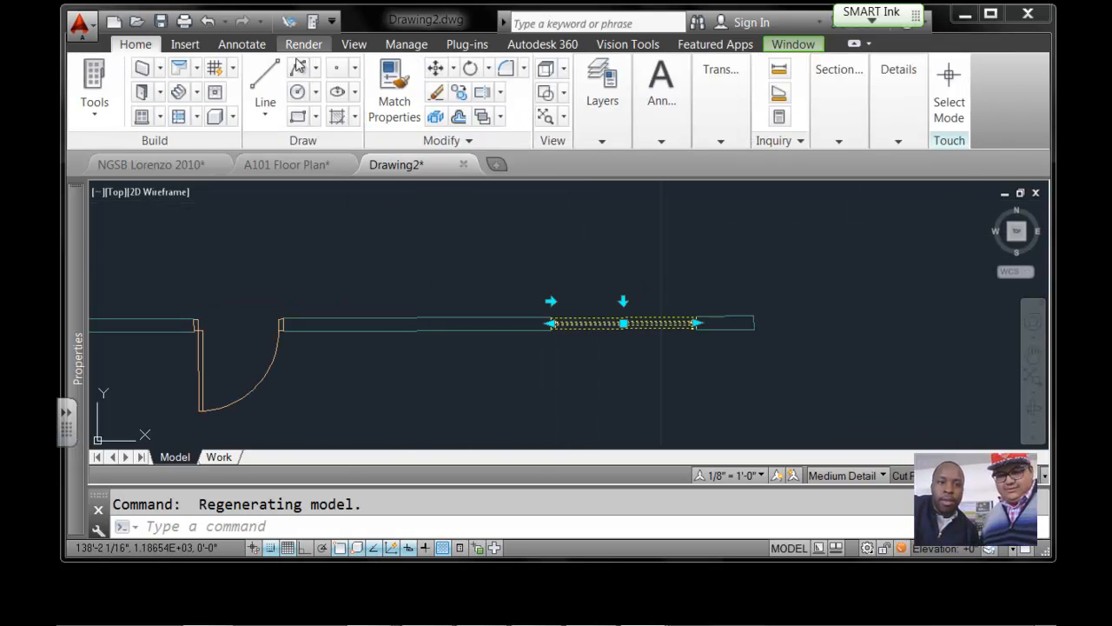
click(266, 91)
click(486, 318)
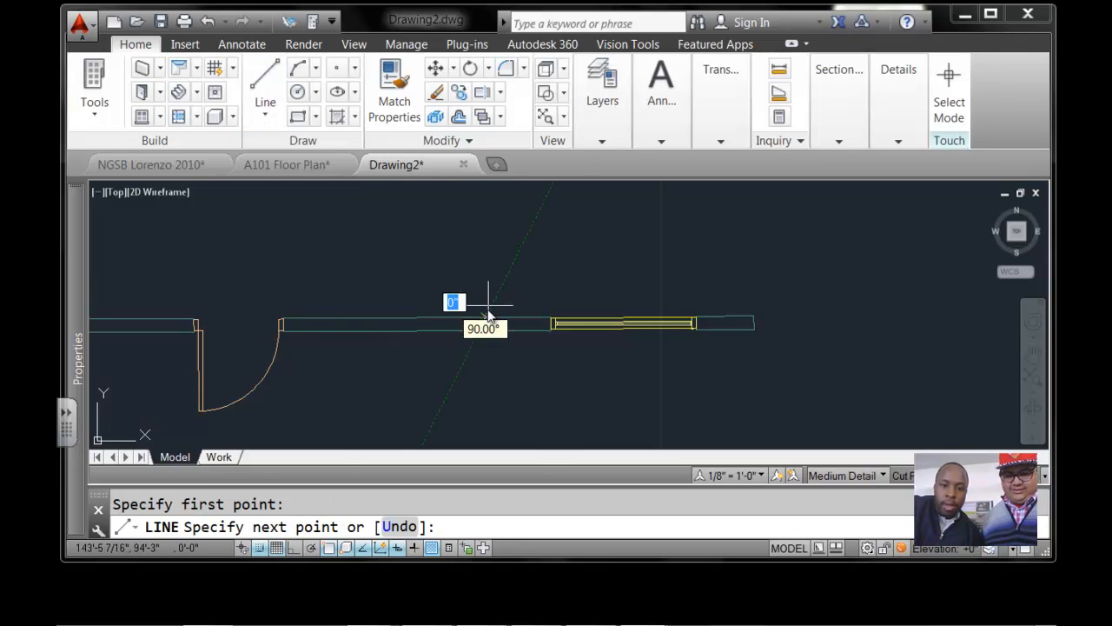
click(486, 214)
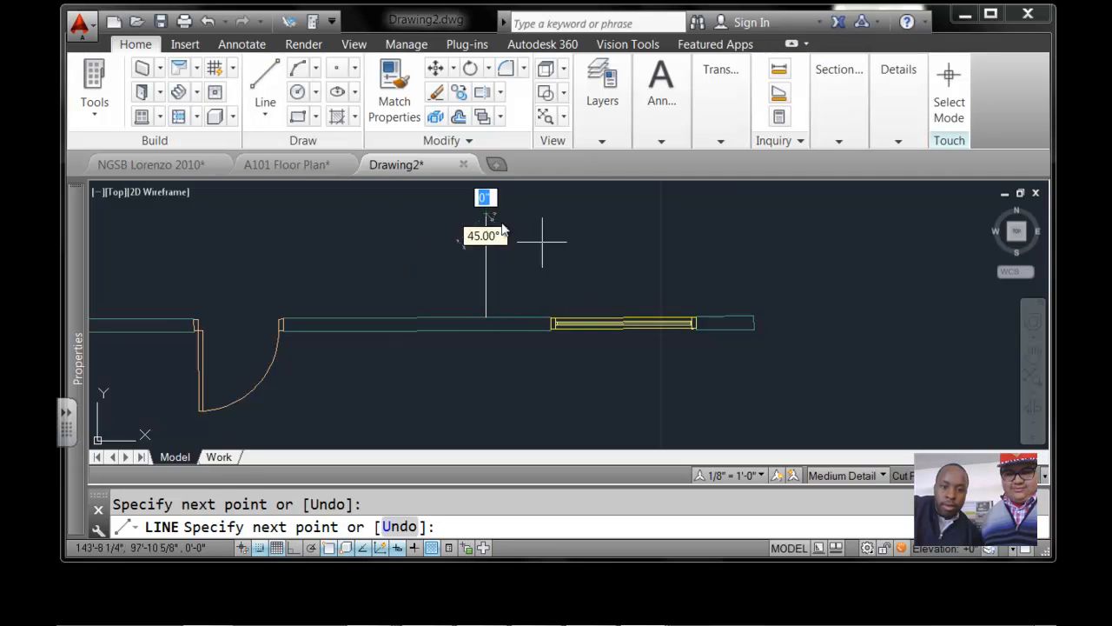
key(Escape)
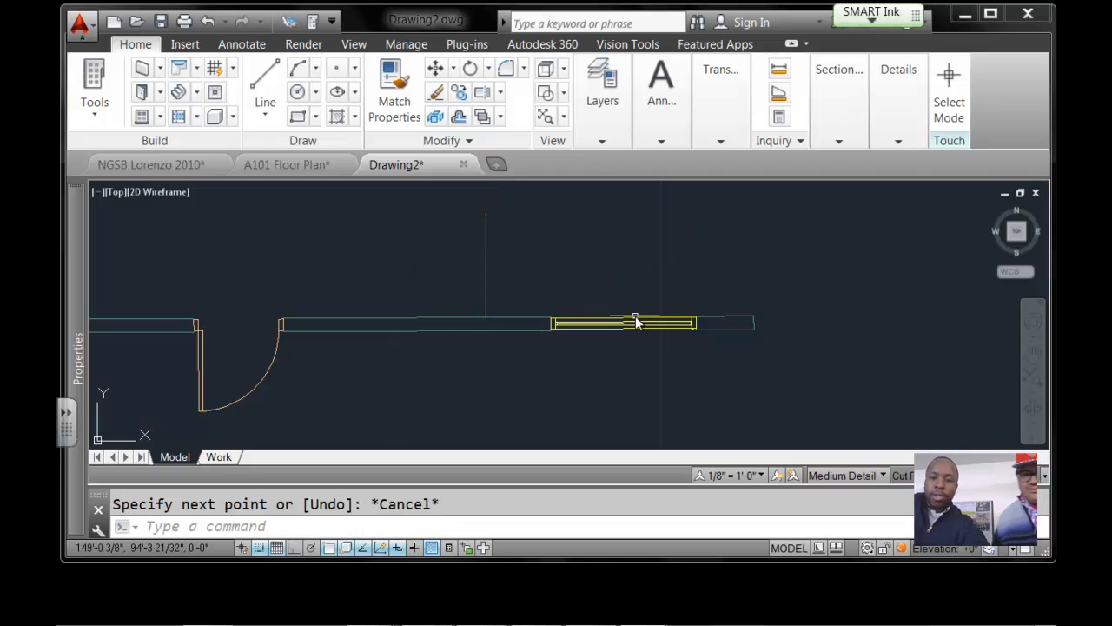
Move the window along the wall so its center aligns with the guide line's lower endpoint, and deselect it
click(637, 323)
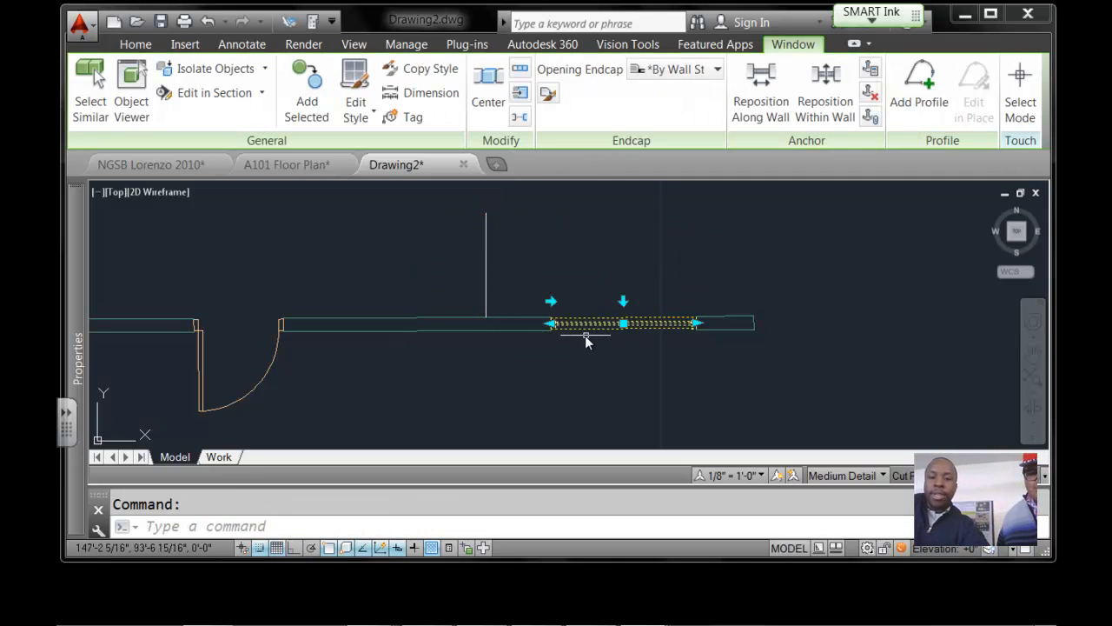
click(623, 324)
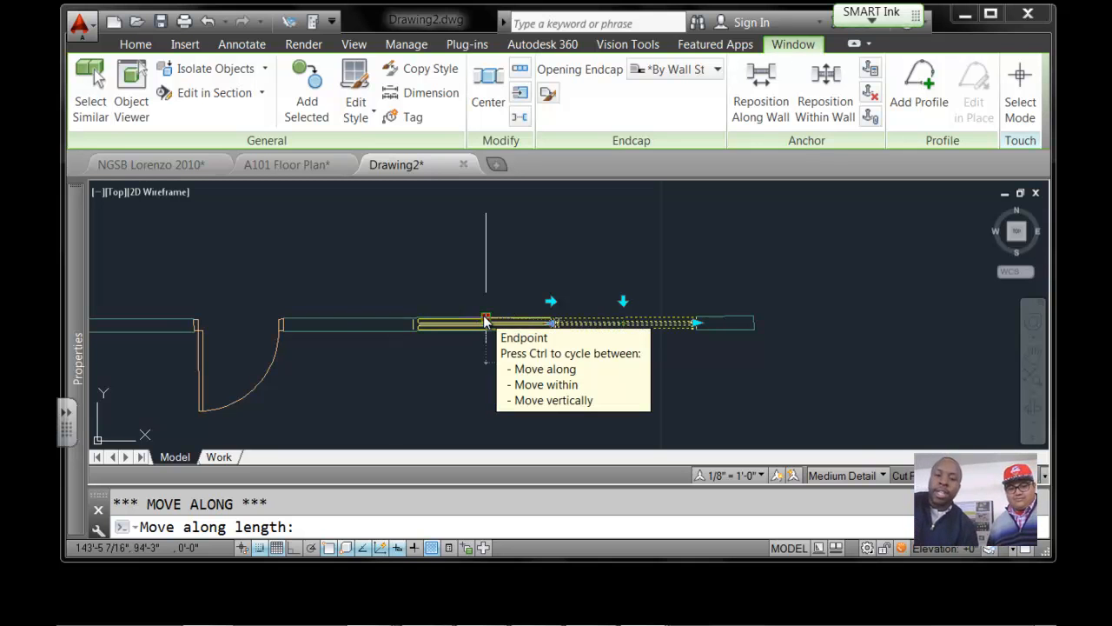
click(485, 323)
key(Escape)
Delete the vertical guide line above the window
click(609, 279)
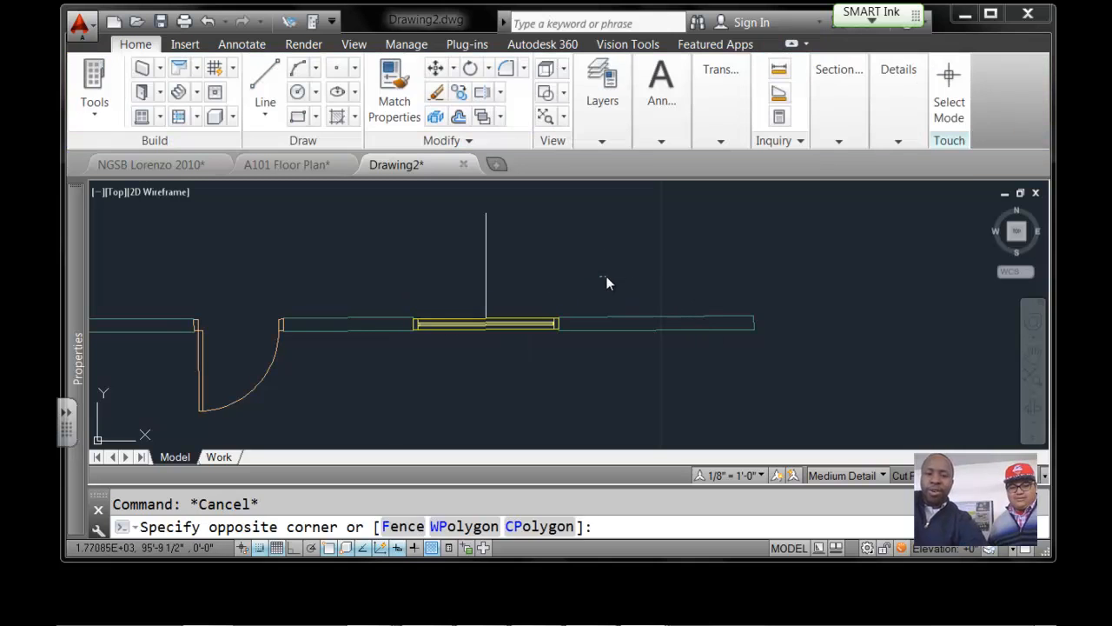
click(473, 259)
key(Delete)
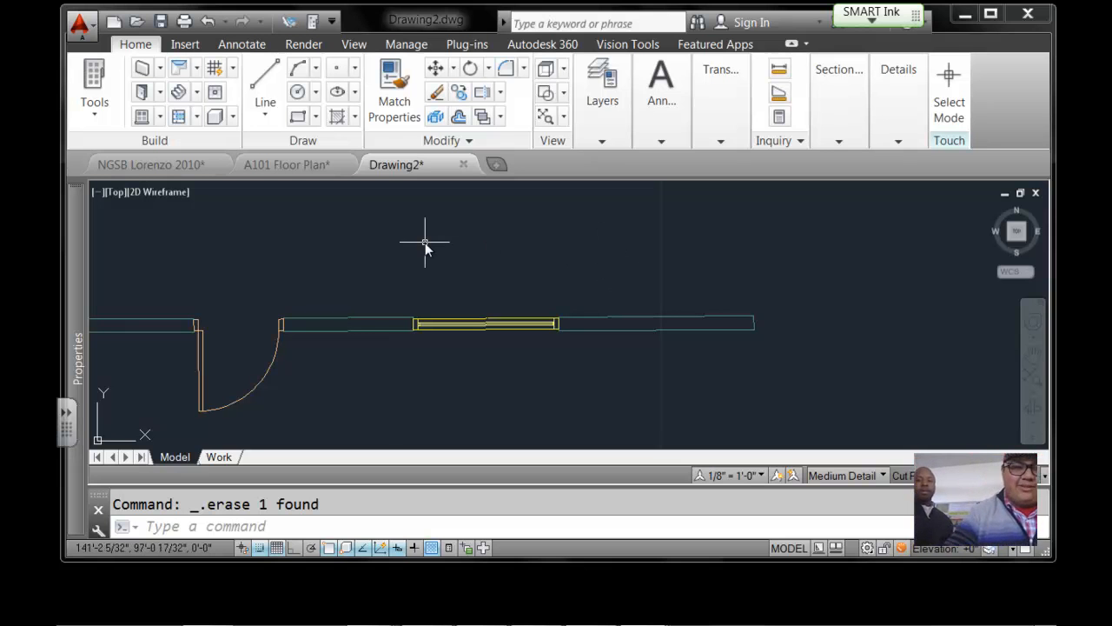
Add a Door Tag to the door with object snap off, place it in the door opening, and accept its property set data
click(251, 46)
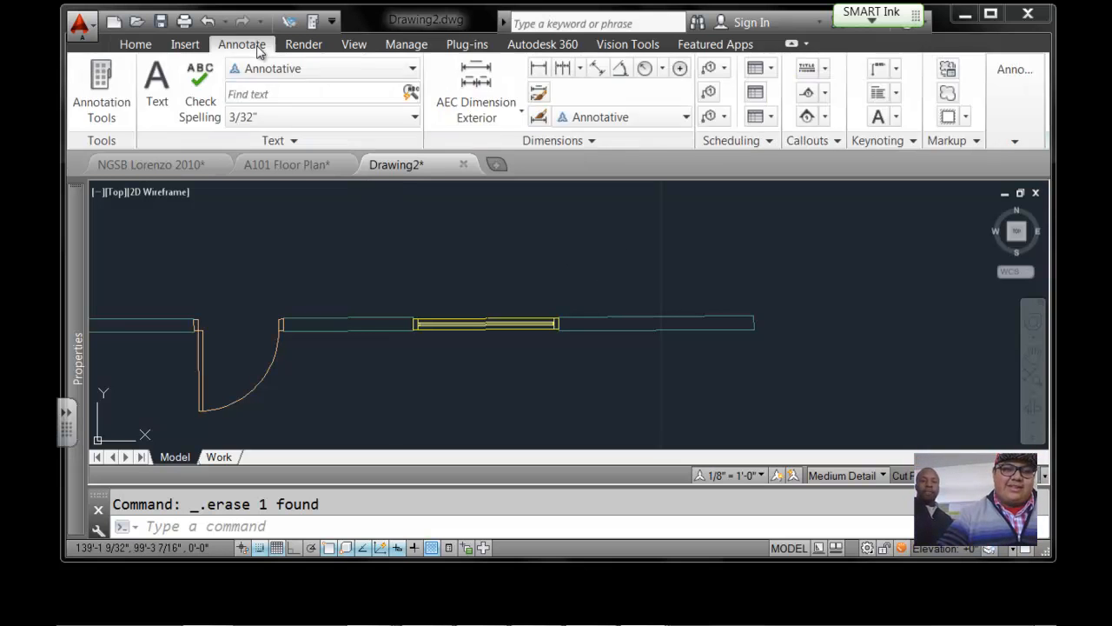
click(726, 72)
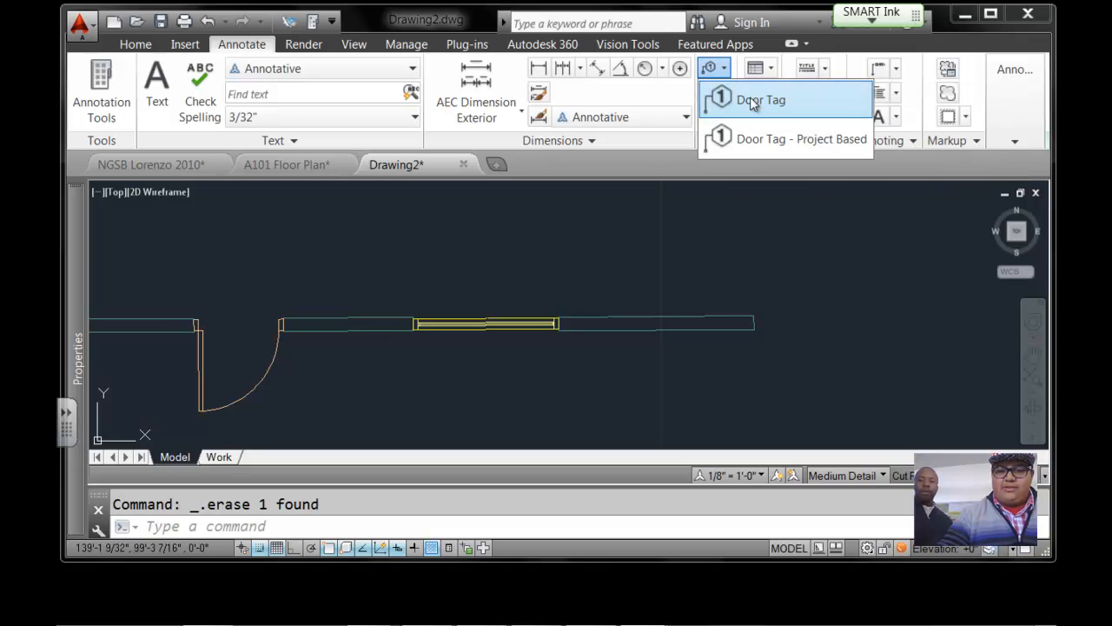
click(750, 97)
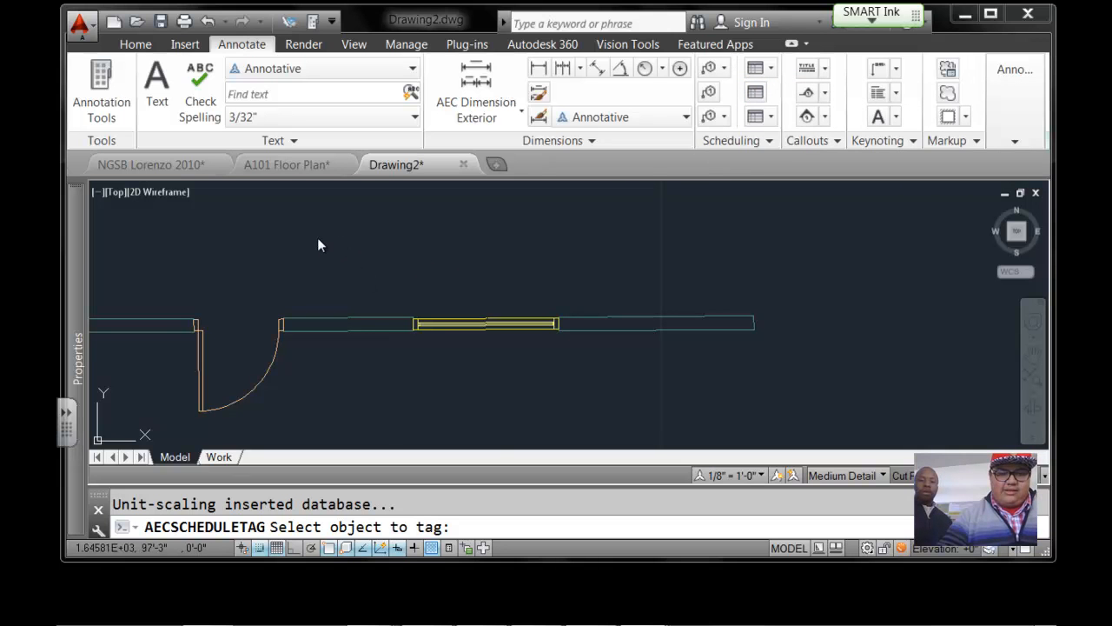
click(203, 410)
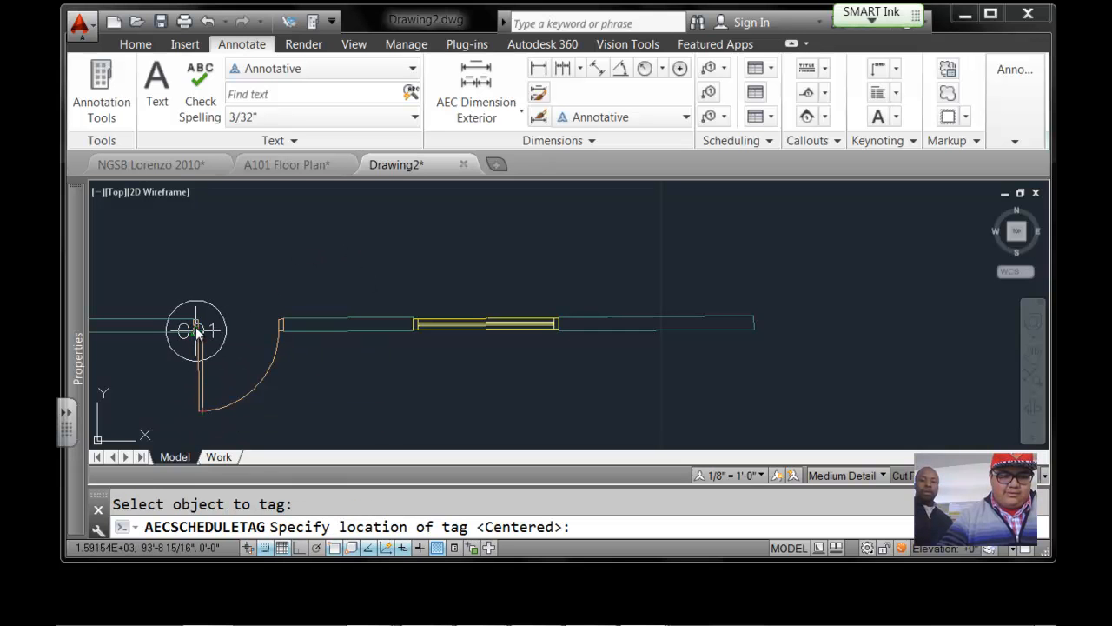
key(F3)
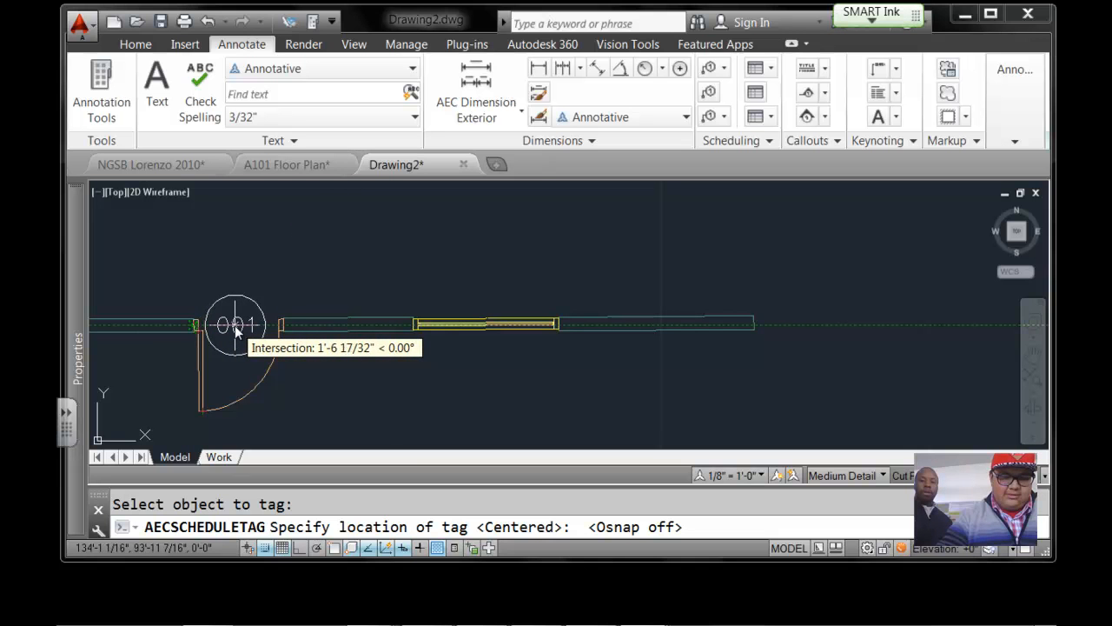
click(235, 327)
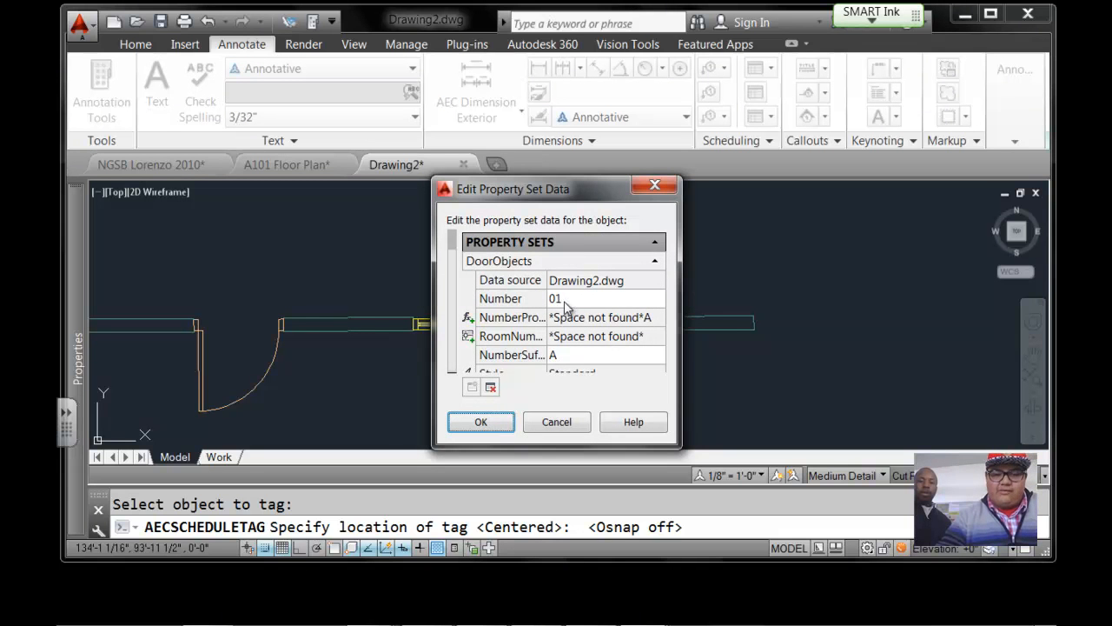
click(502, 422)
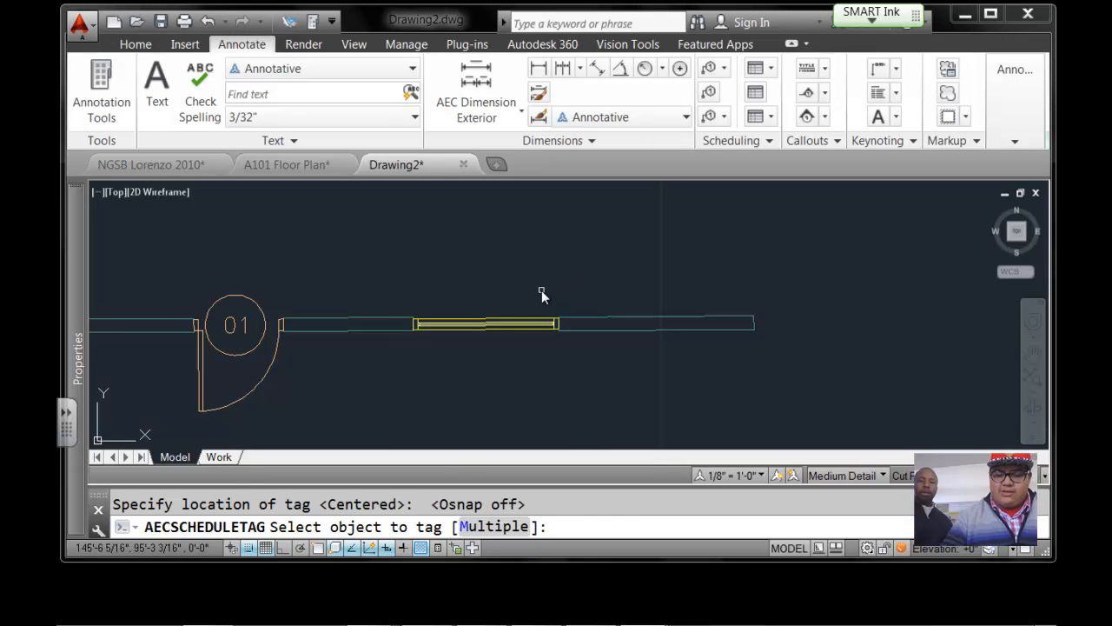
key(Return)
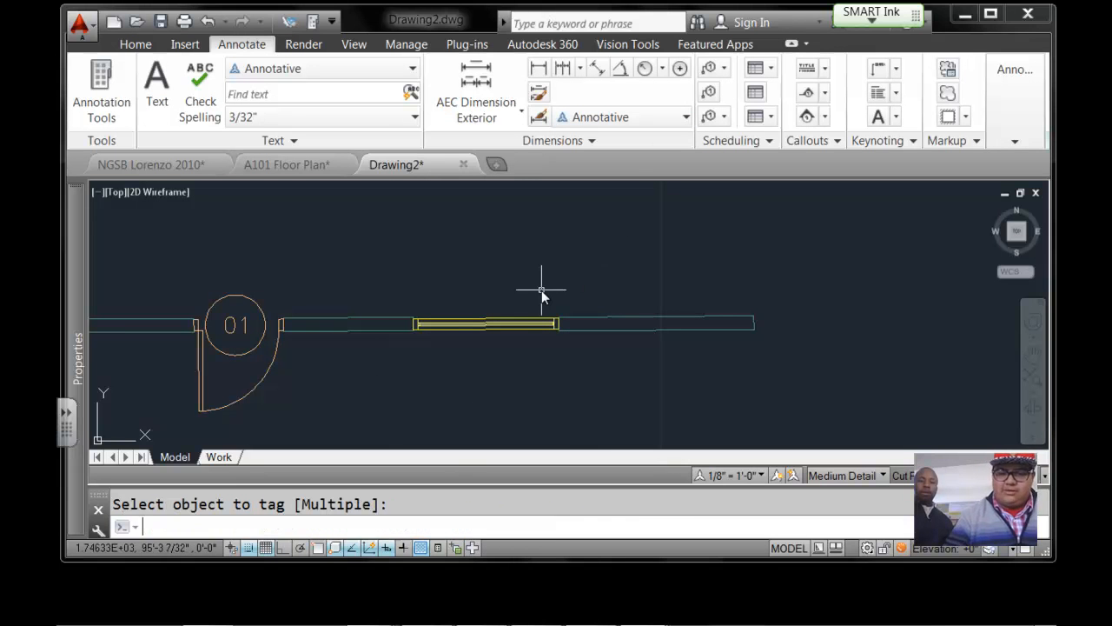
Add a window tag just above the window, accept its property set data, and finish tagging
click(710, 96)
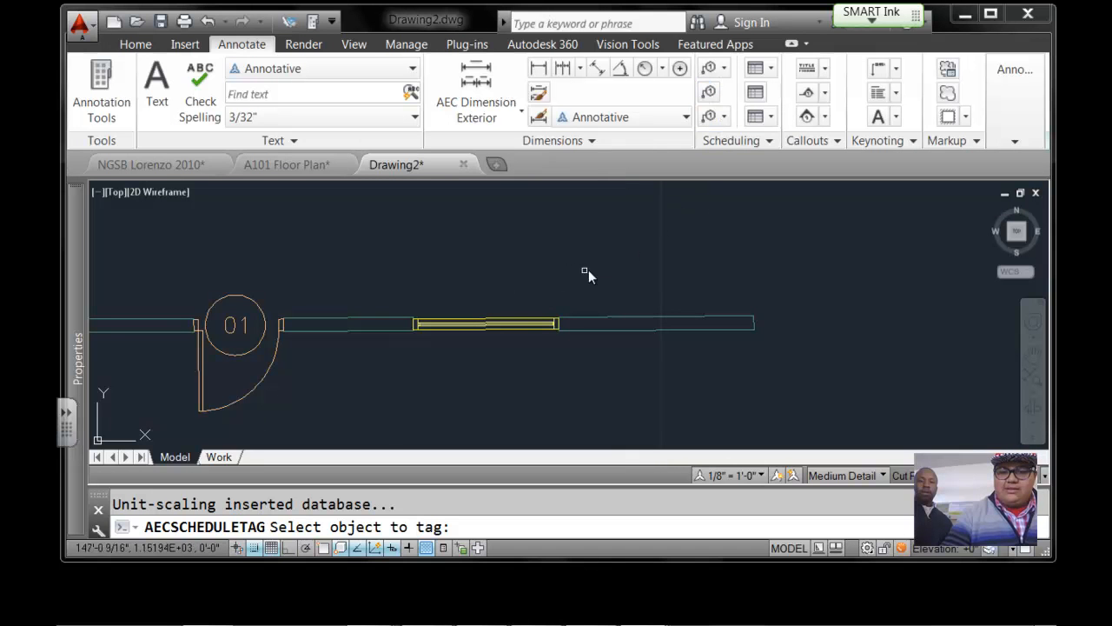
click(489, 330)
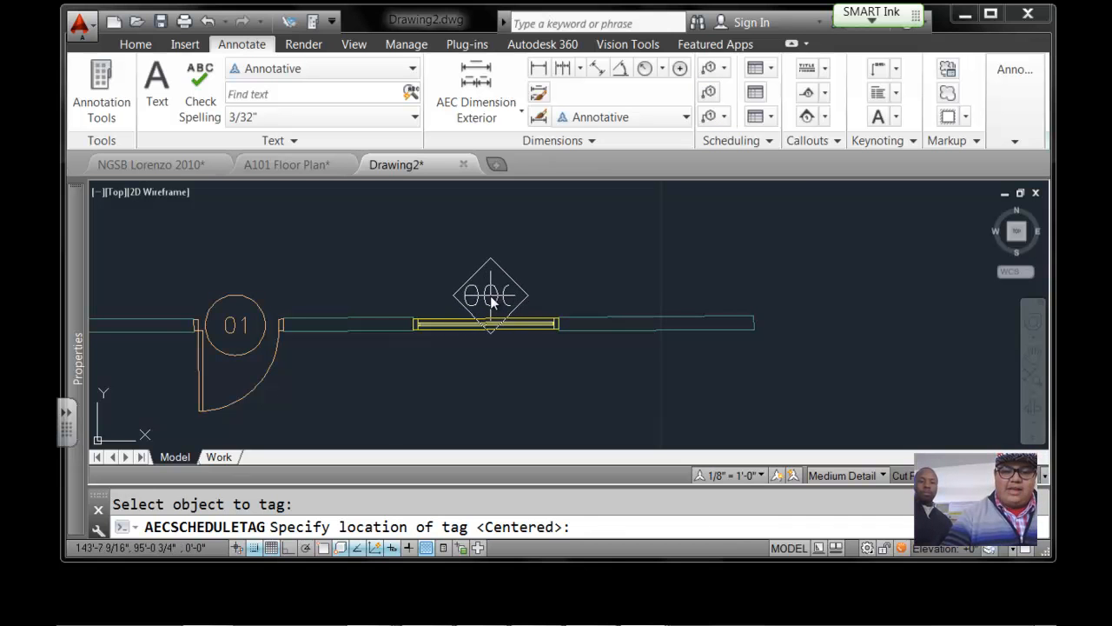
click(491, 300)
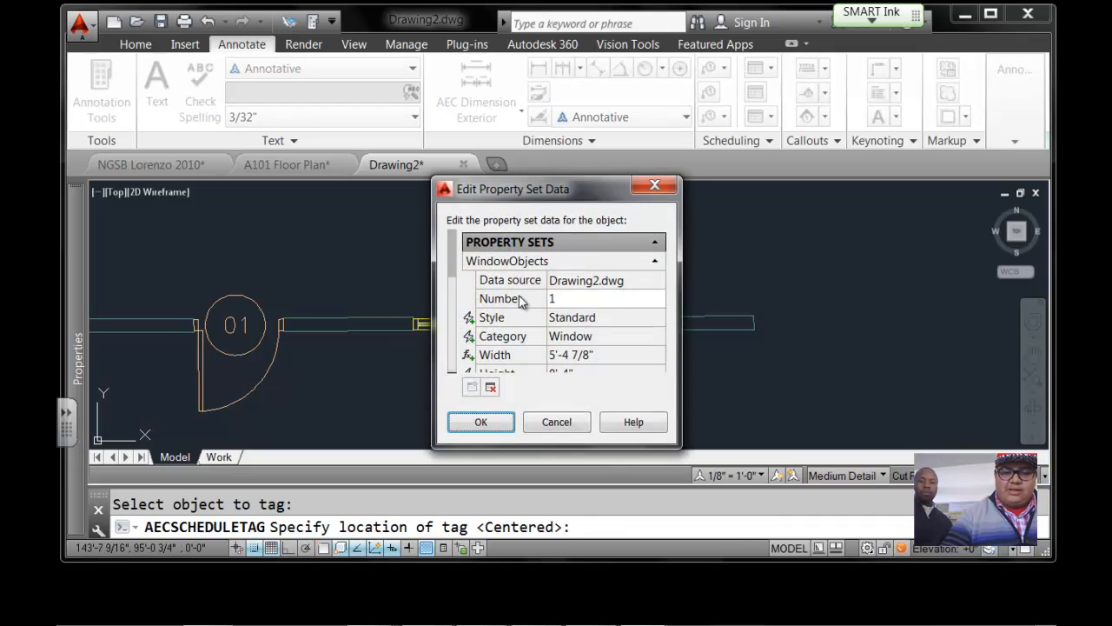
click(501, 423)
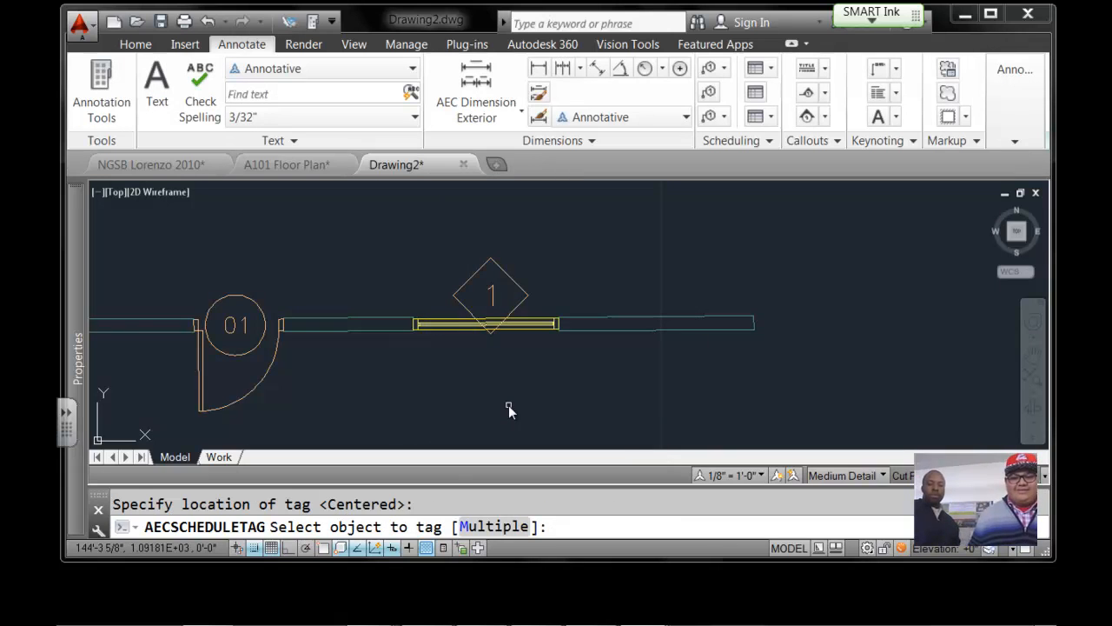
click(508, 275)
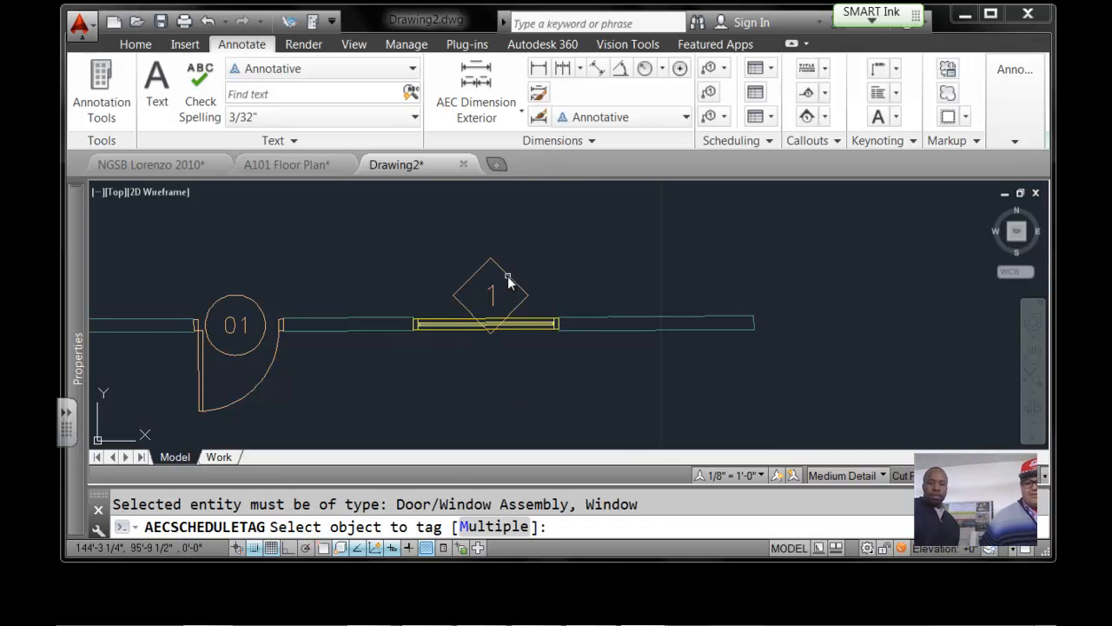
key(Return)
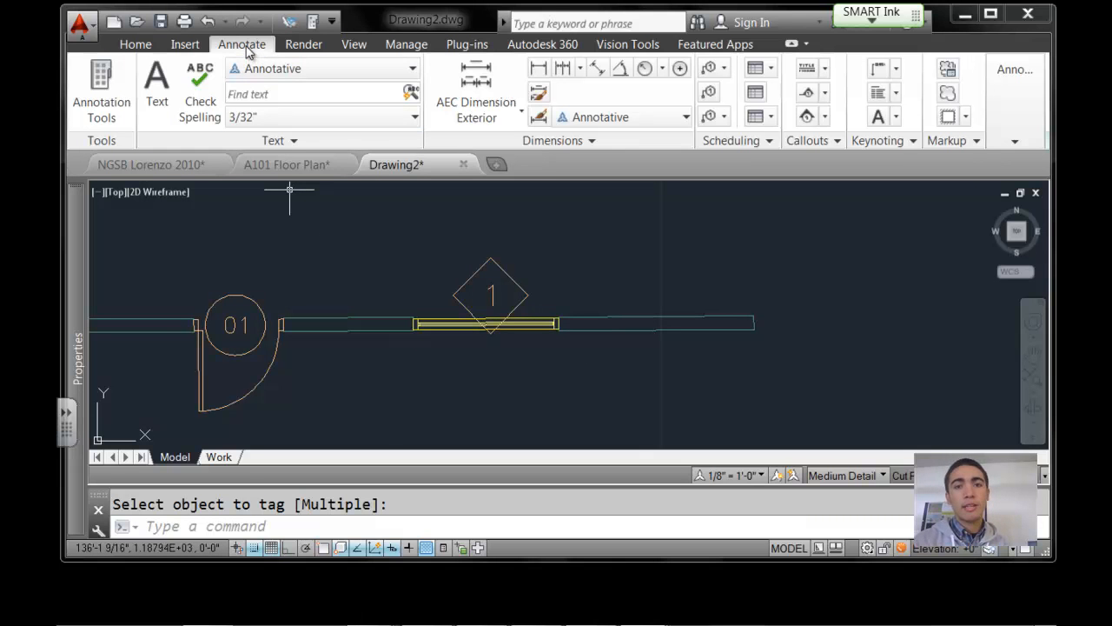
Create a Door Schedule for the tagged door and place the table above and beyond the wall's right end
click(755, 74)
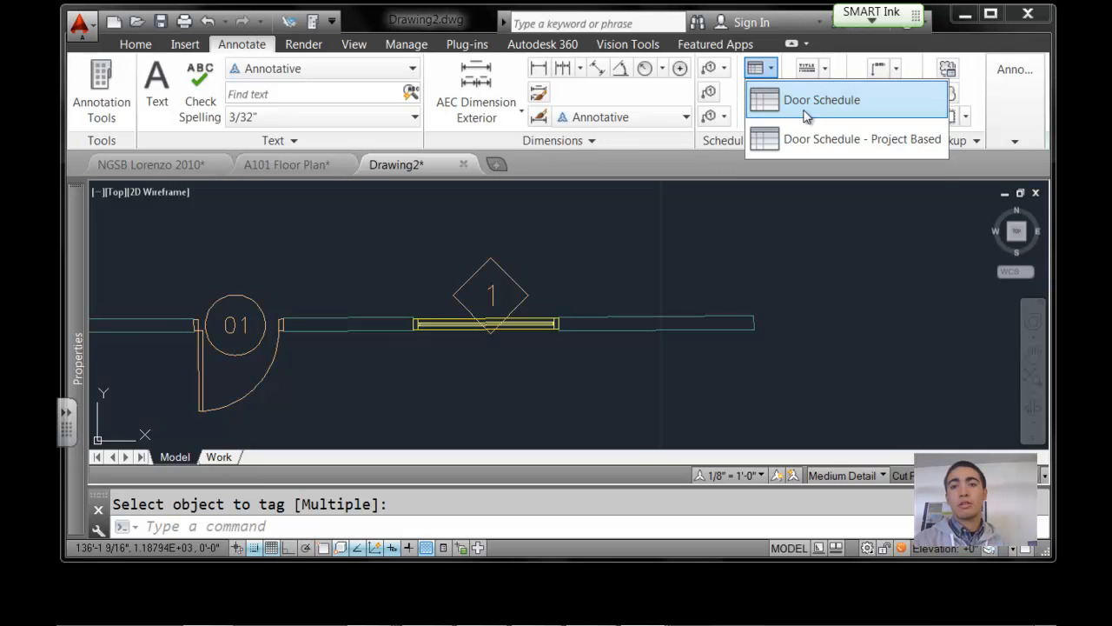
click(808, 102)
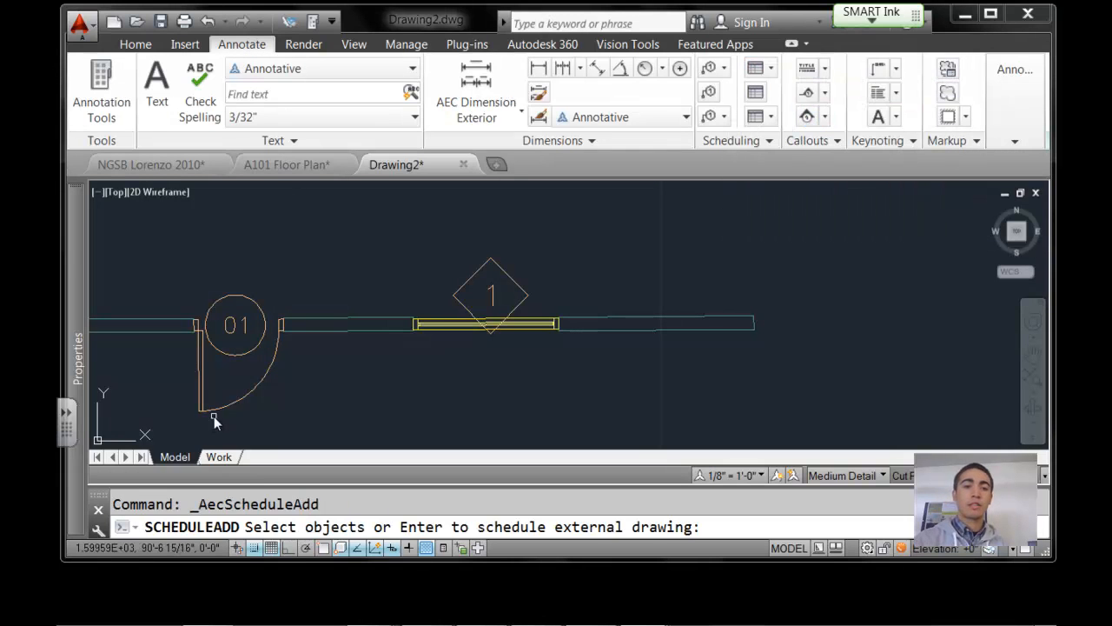
click(319, 226)
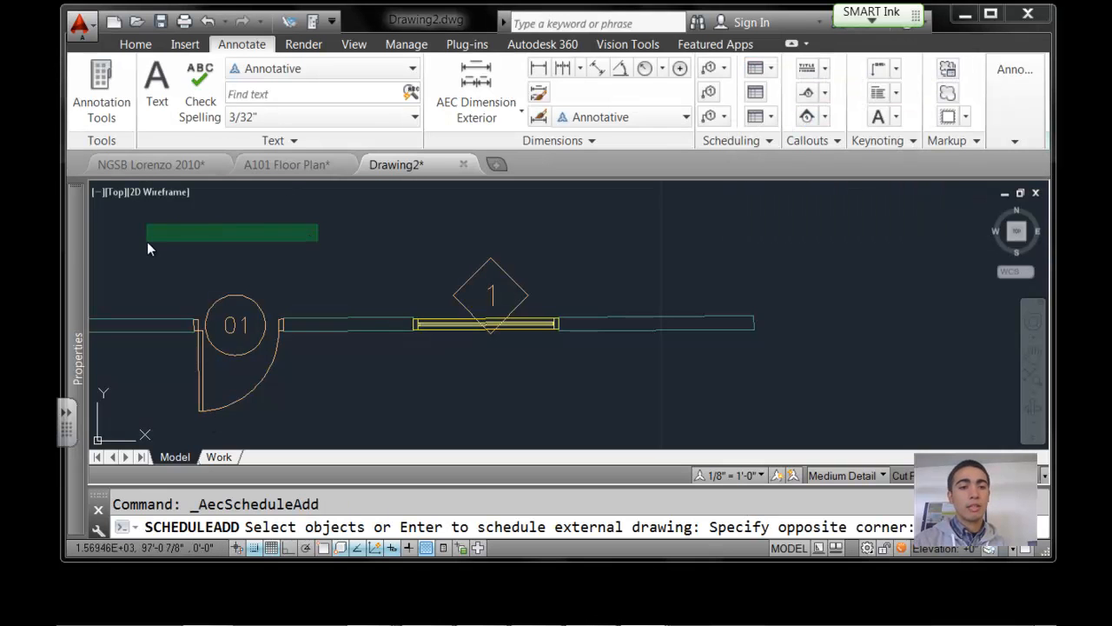
click(147, 242)
click(139, 237)
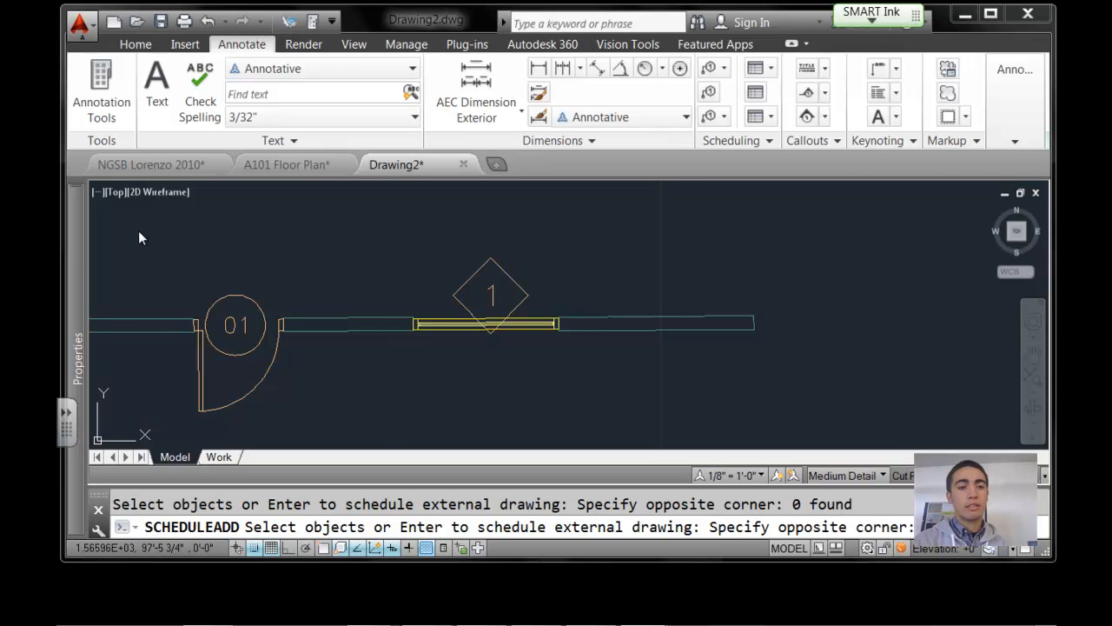
click(352, 418)
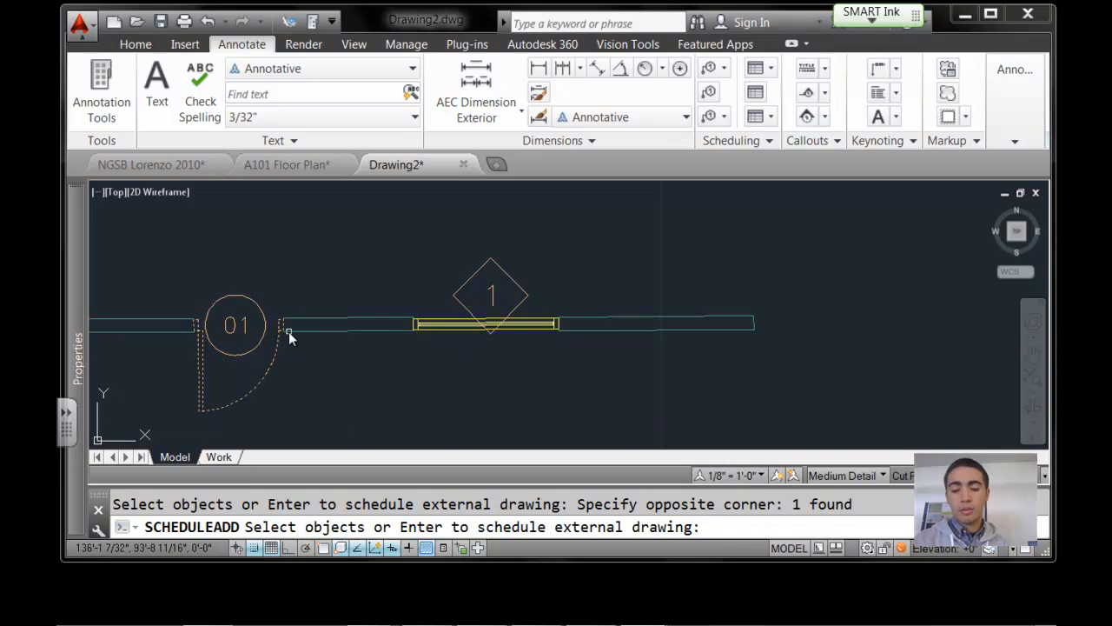
key(Return)
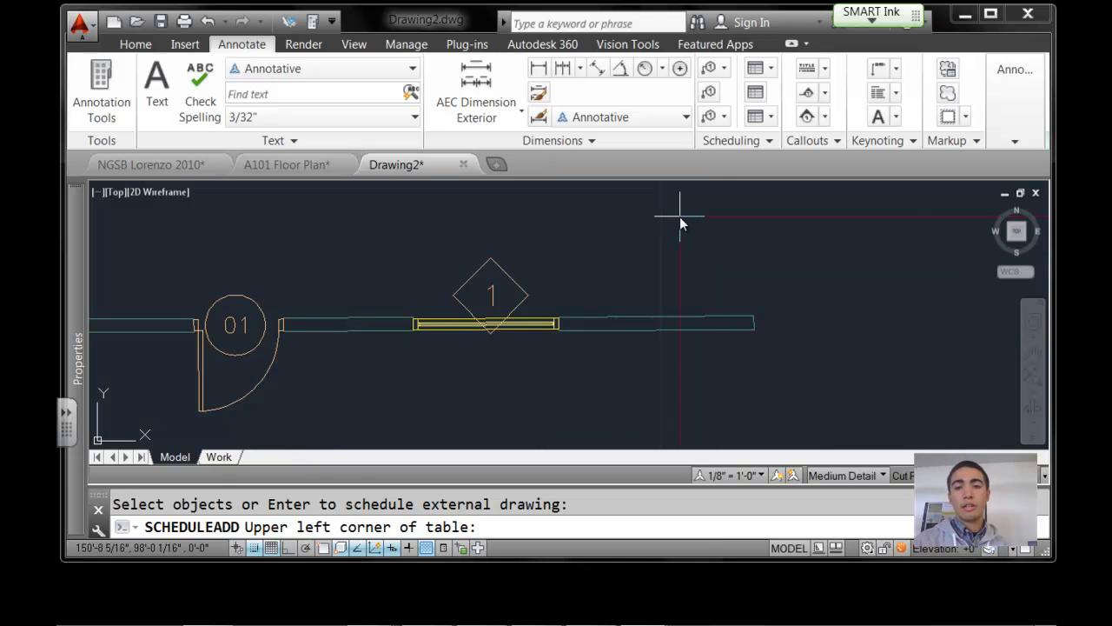
click(762, 218)
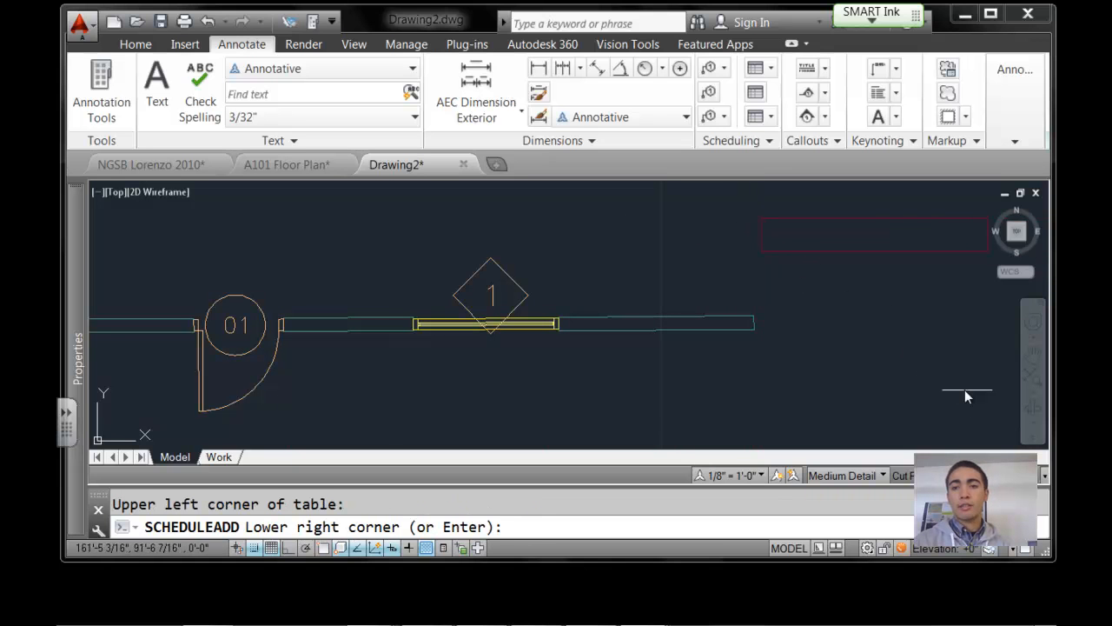
click(1008, 419)
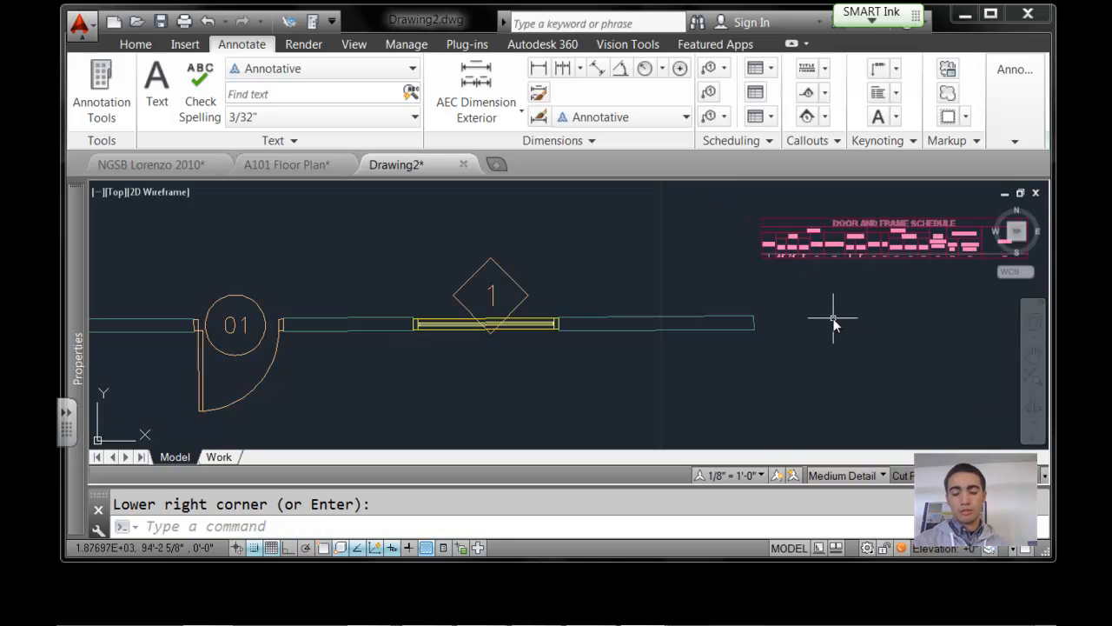
Examine the door and frame schedule up close, from the door mark and size columns across to the frame and hardware columns
click(1033, 377)
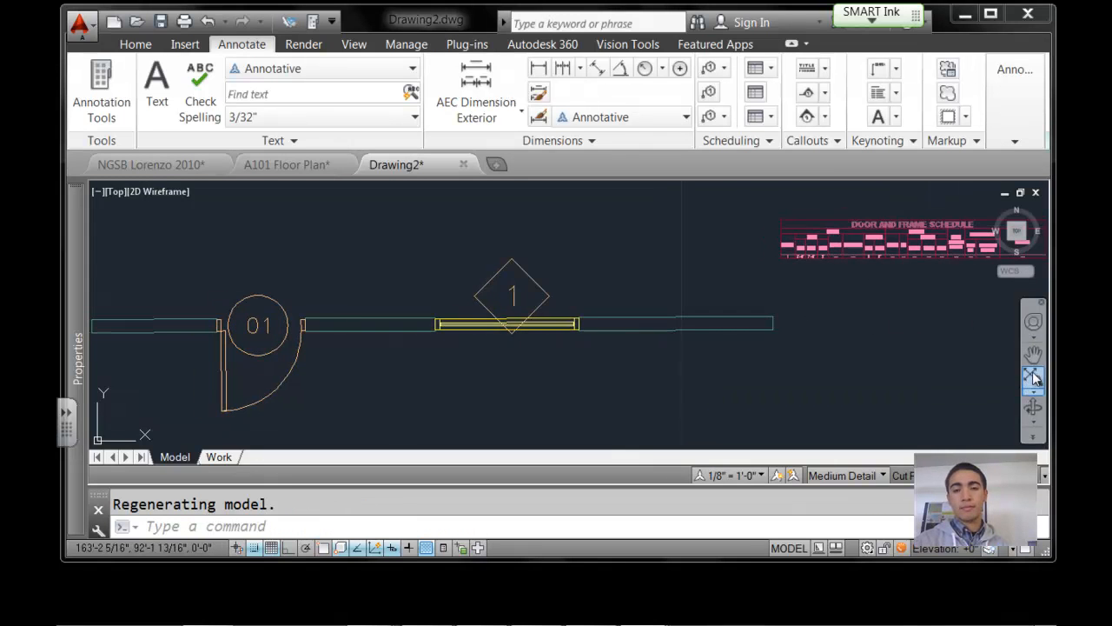
click(827, 281)
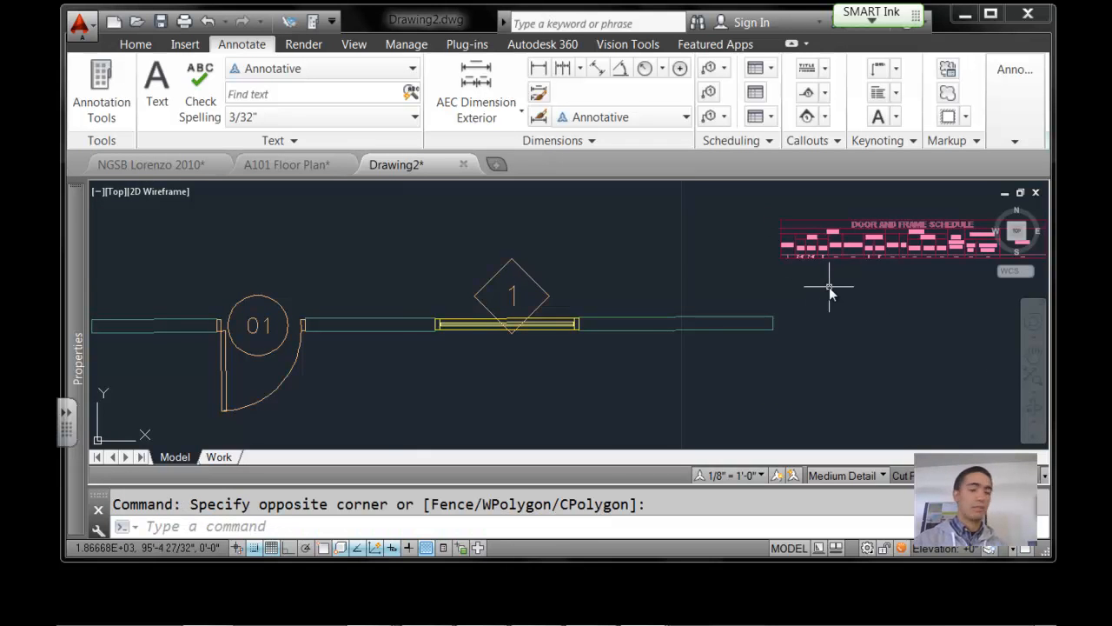
scroll(824, 267, up, 4)
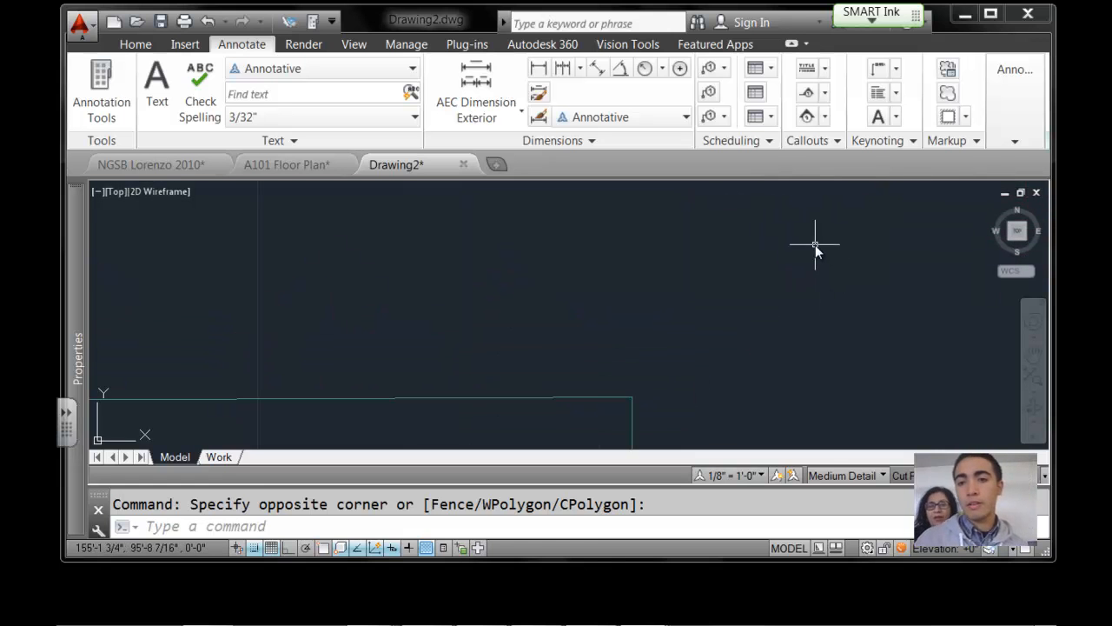
middle_drag(862, 270, 704, 435)
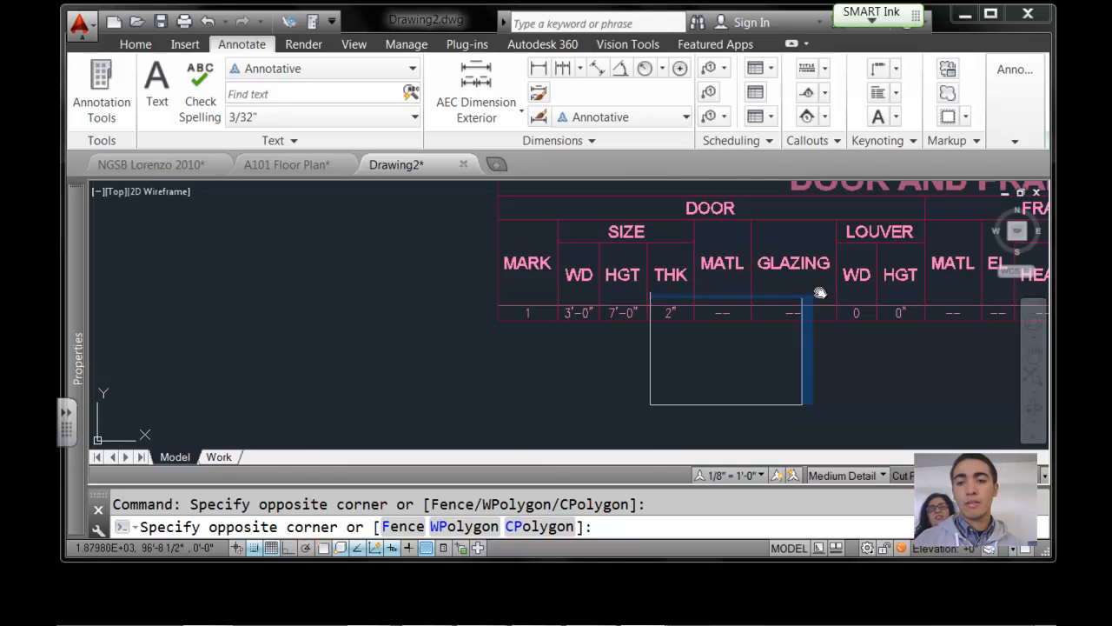
click(777, 343)
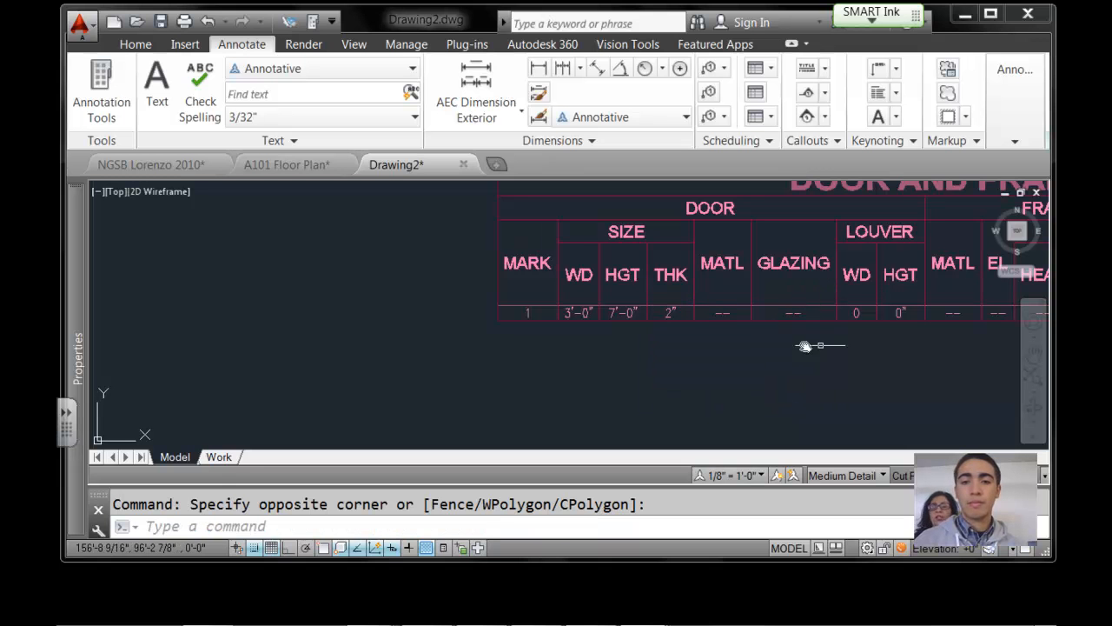
middle_drag(869, 342, 609, 377)
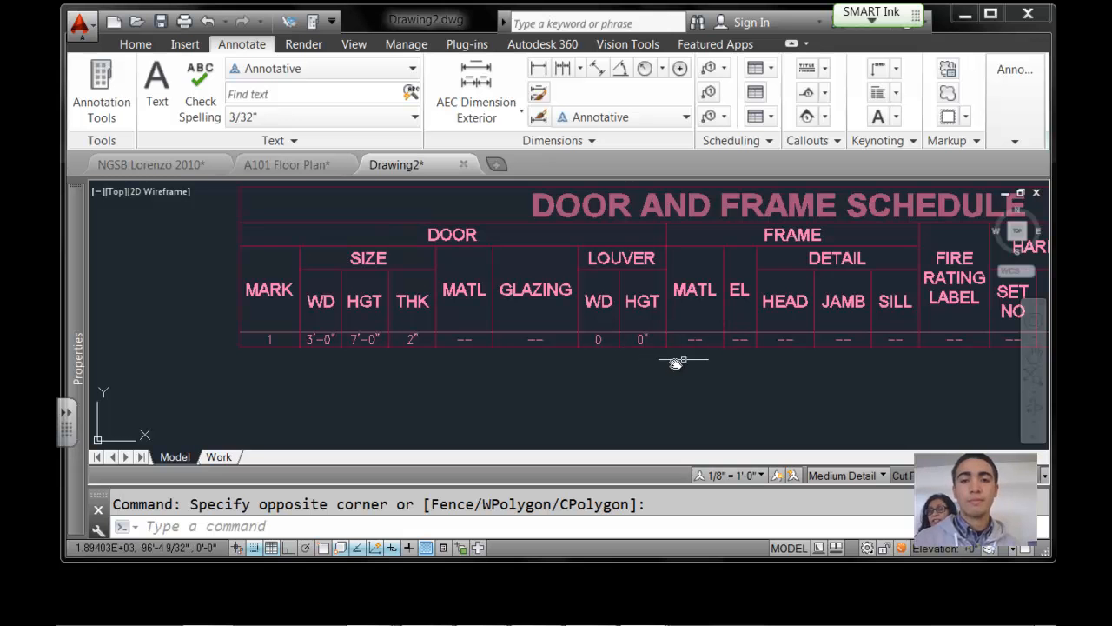
mouse_move(690, 362)
middle_down()
mouse_move(618, 365)
mouse_move(657, 370)
mouse_move(631, 380)
middle_up()
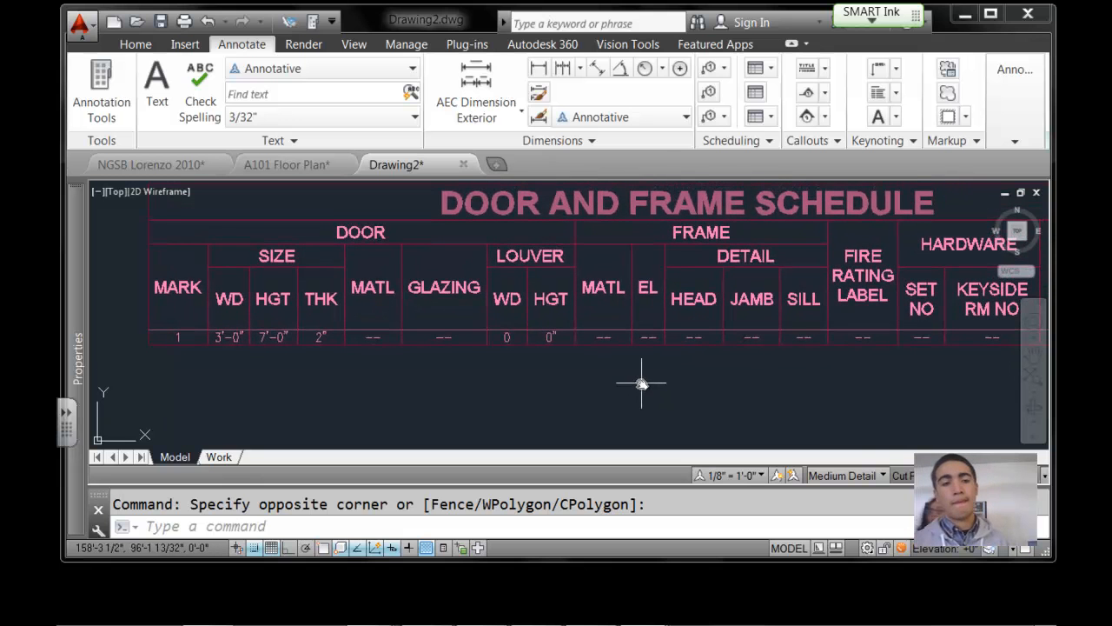
mouse_move(529, 390)
middle_down()
mouse_move(549, 380)
mouse_move(544, 387)
middle_up()
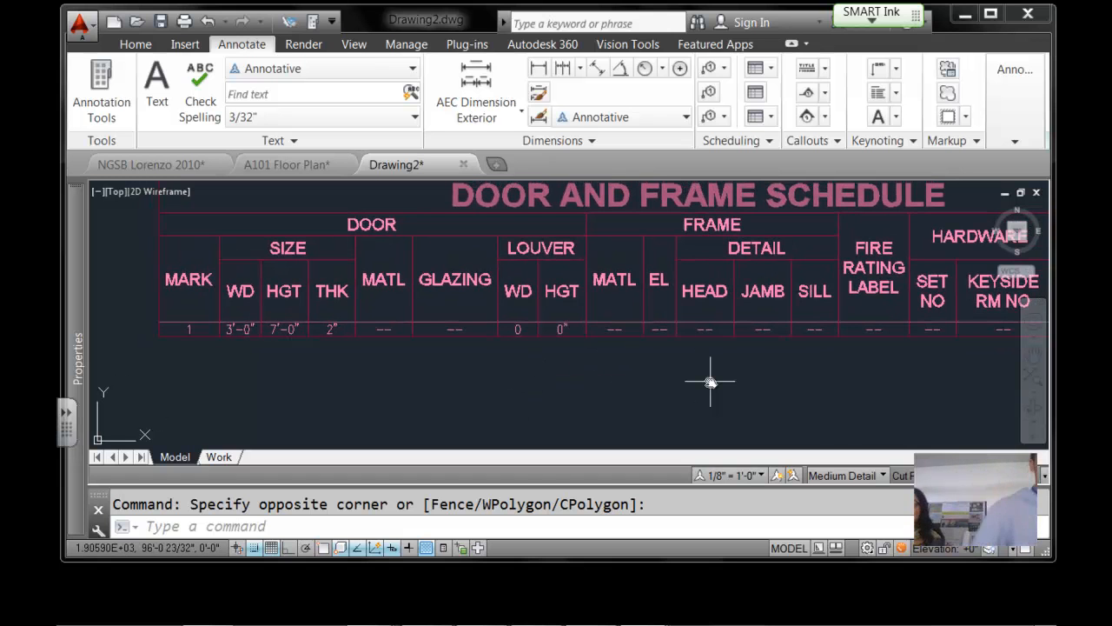